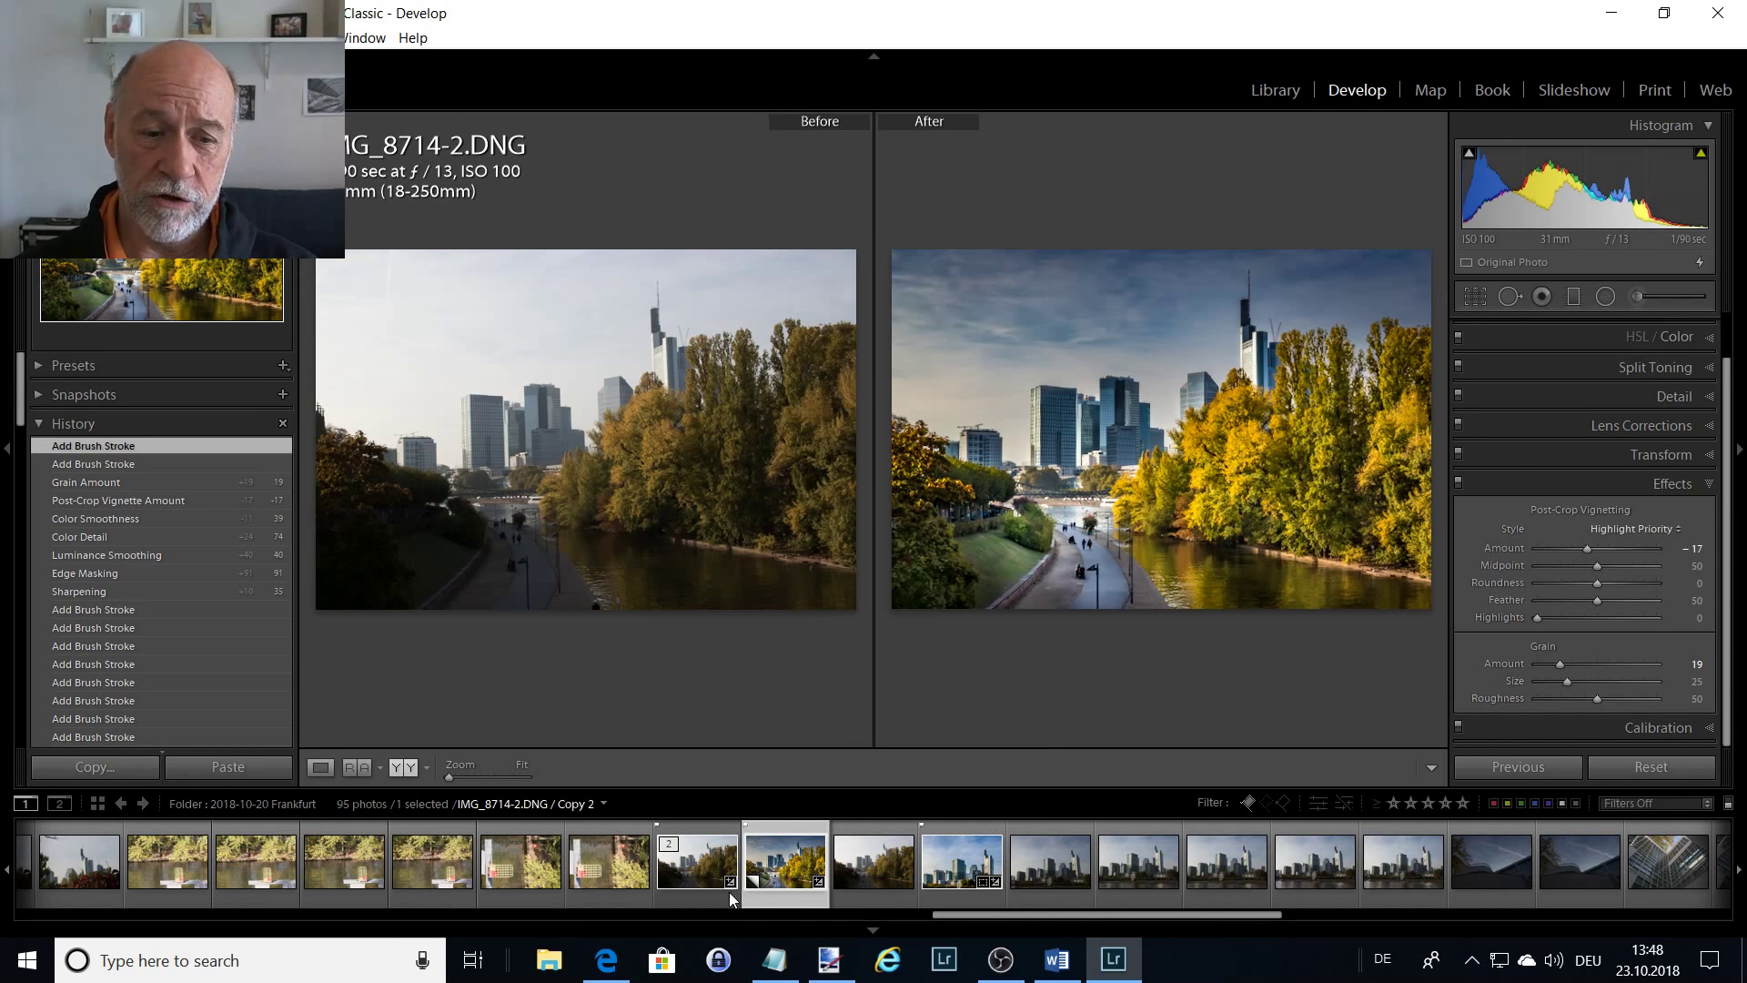
# Select the unedited original IMG_8714-2.DNG and switch from the before/after comparison to the single-image loupe view.
pyautogui.click(699, 904)
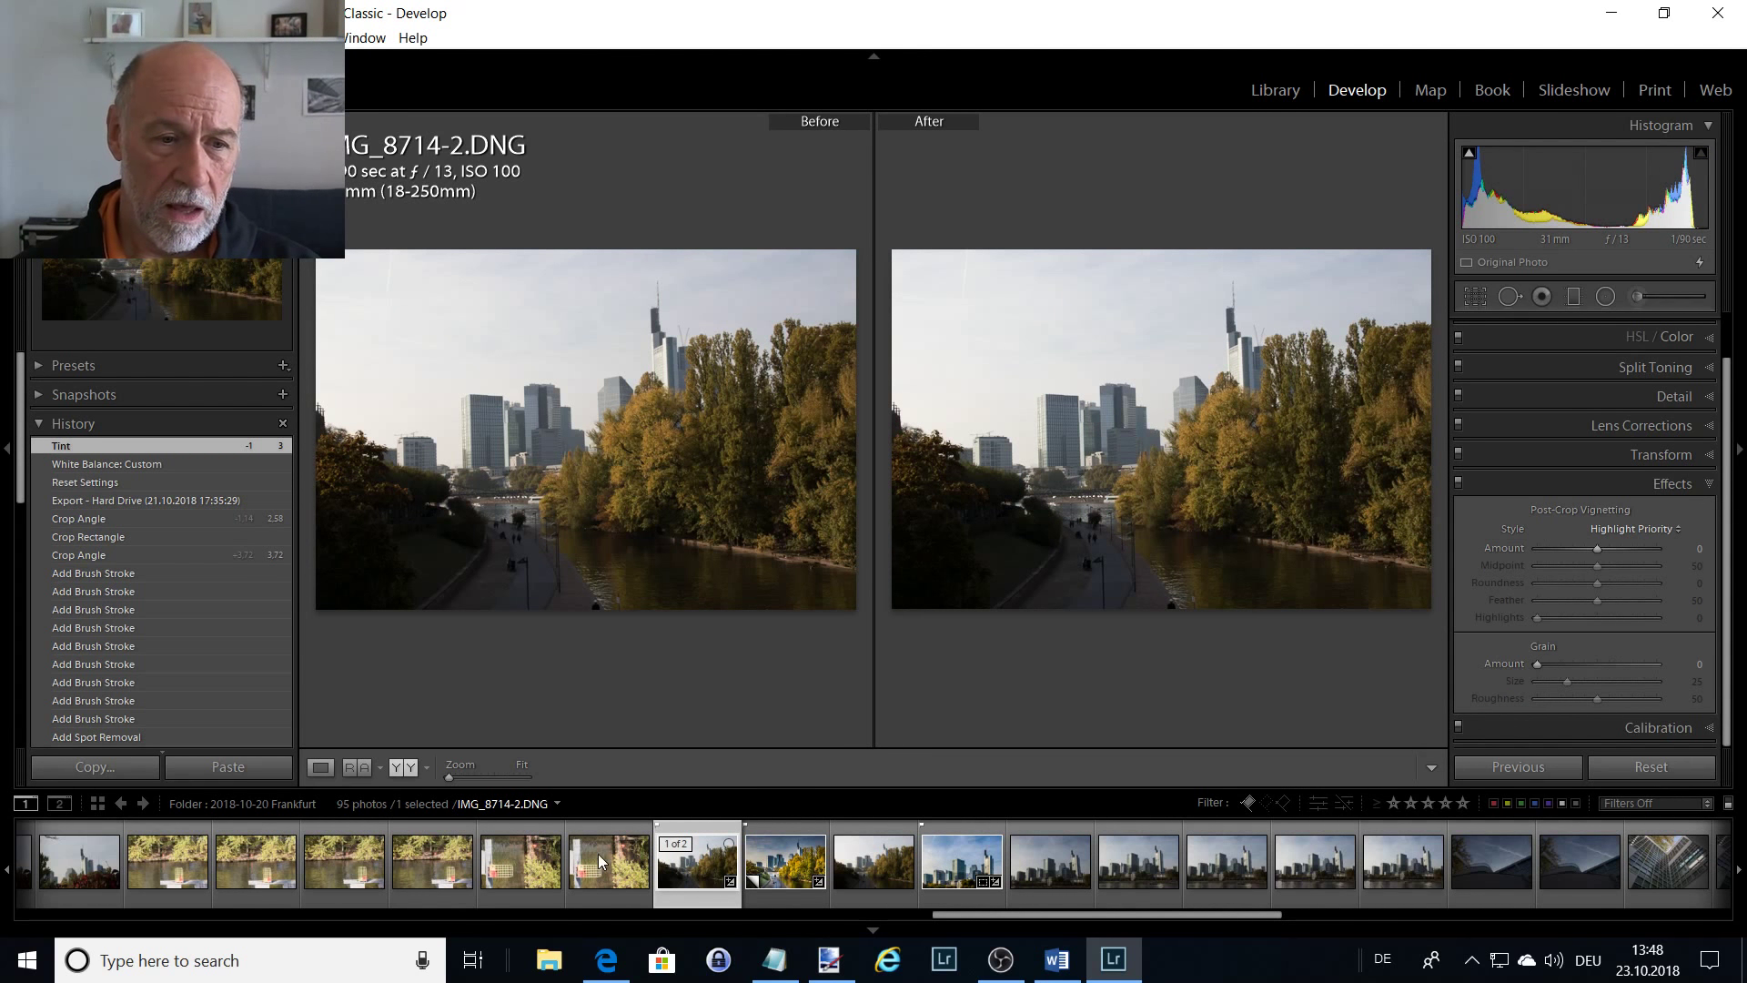
pyautogui.click(409, 770)
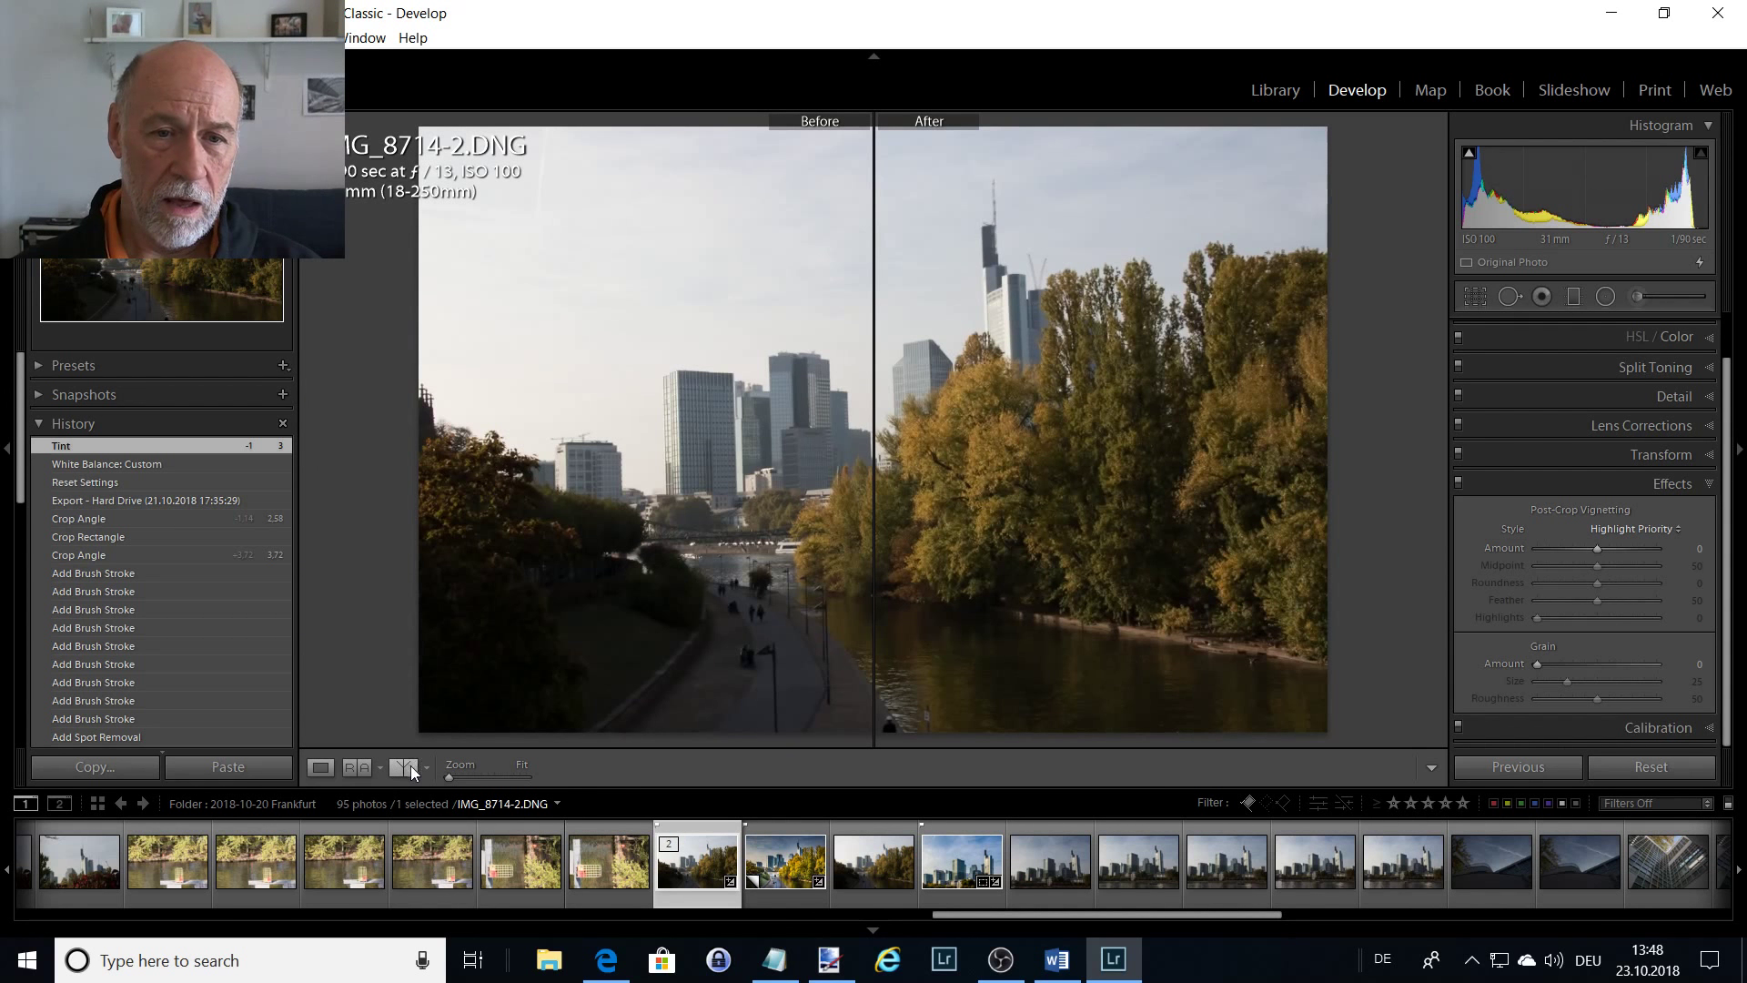
pyautogui.click(411, 771)
pyautogui.click(414, 773)
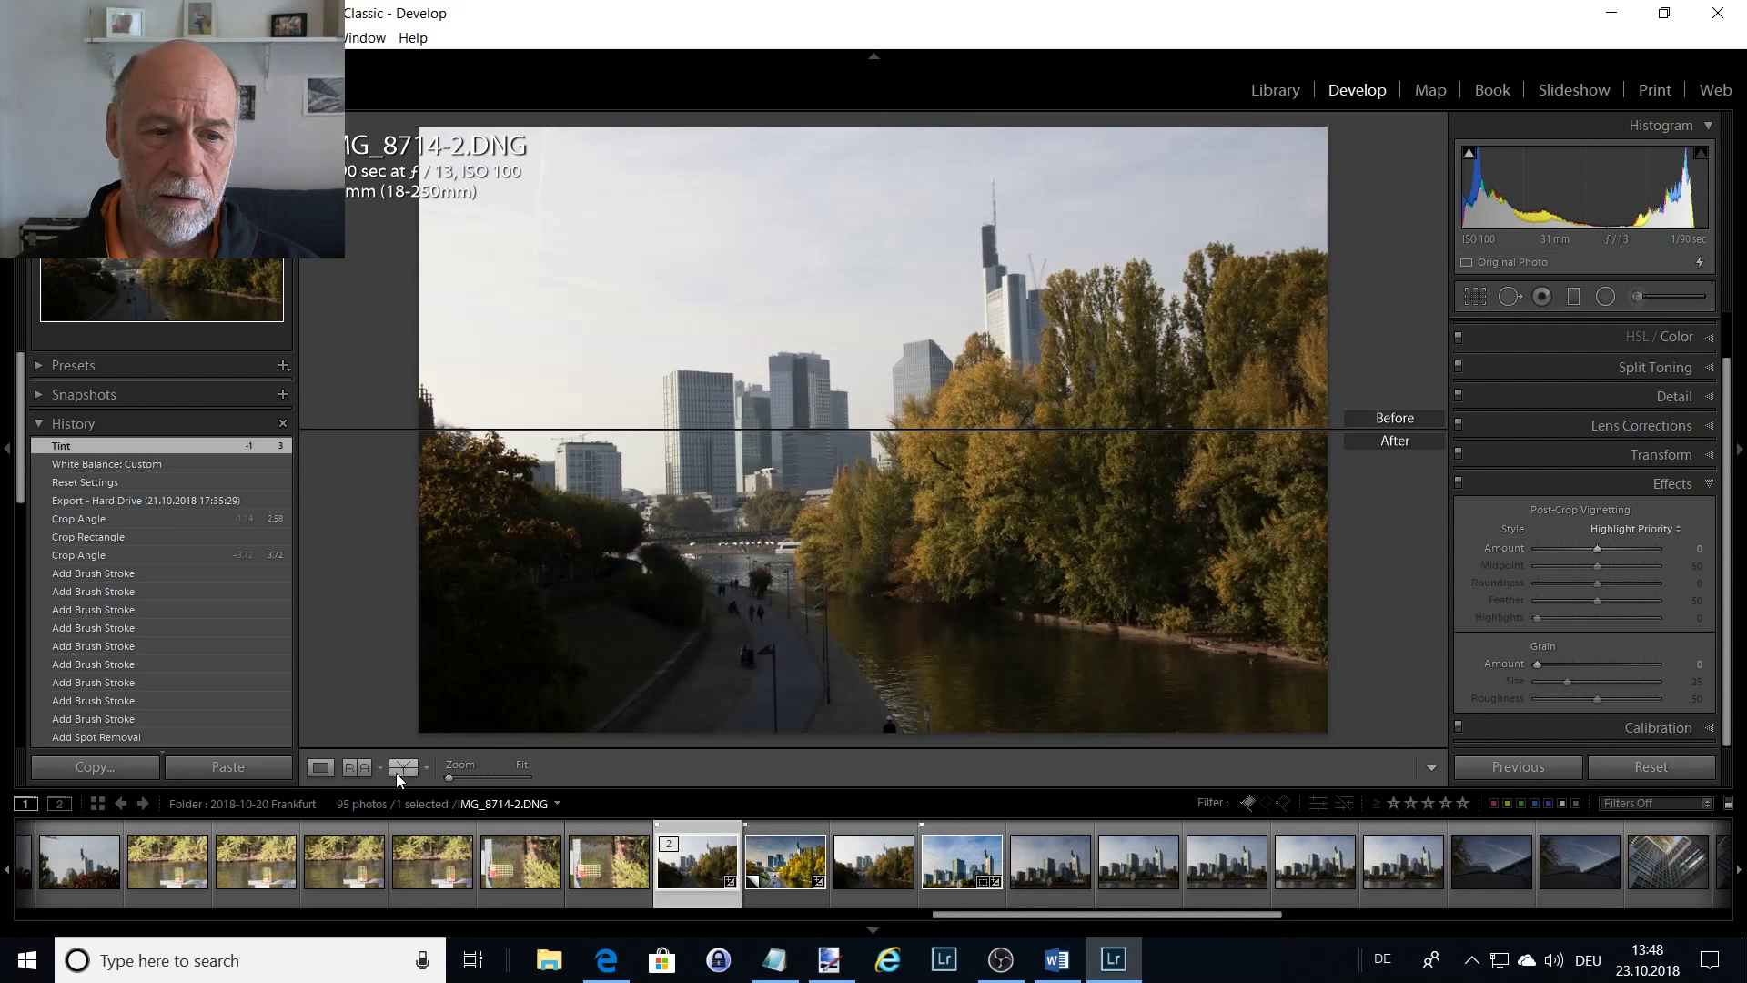
pyautogui.click(319, 766)
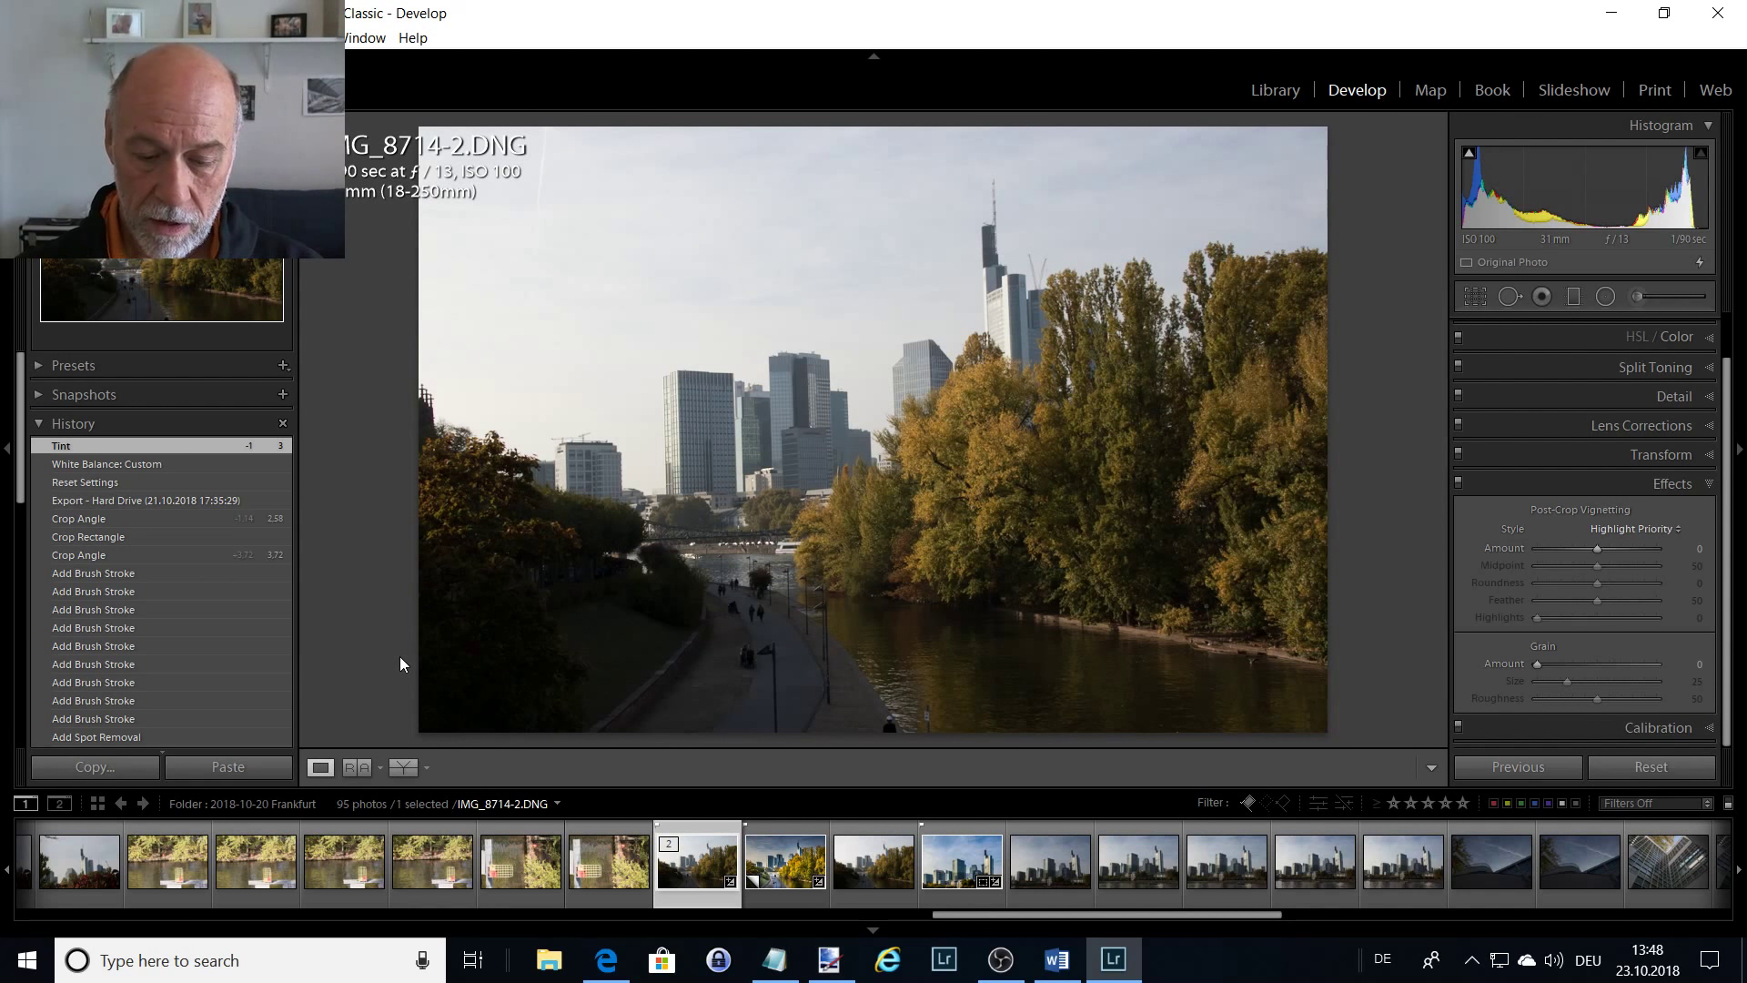
# Switch the window to full screen and create a virtual copy of the unedited IMG_8714-2.DNG.
pyautogui.press('shift')
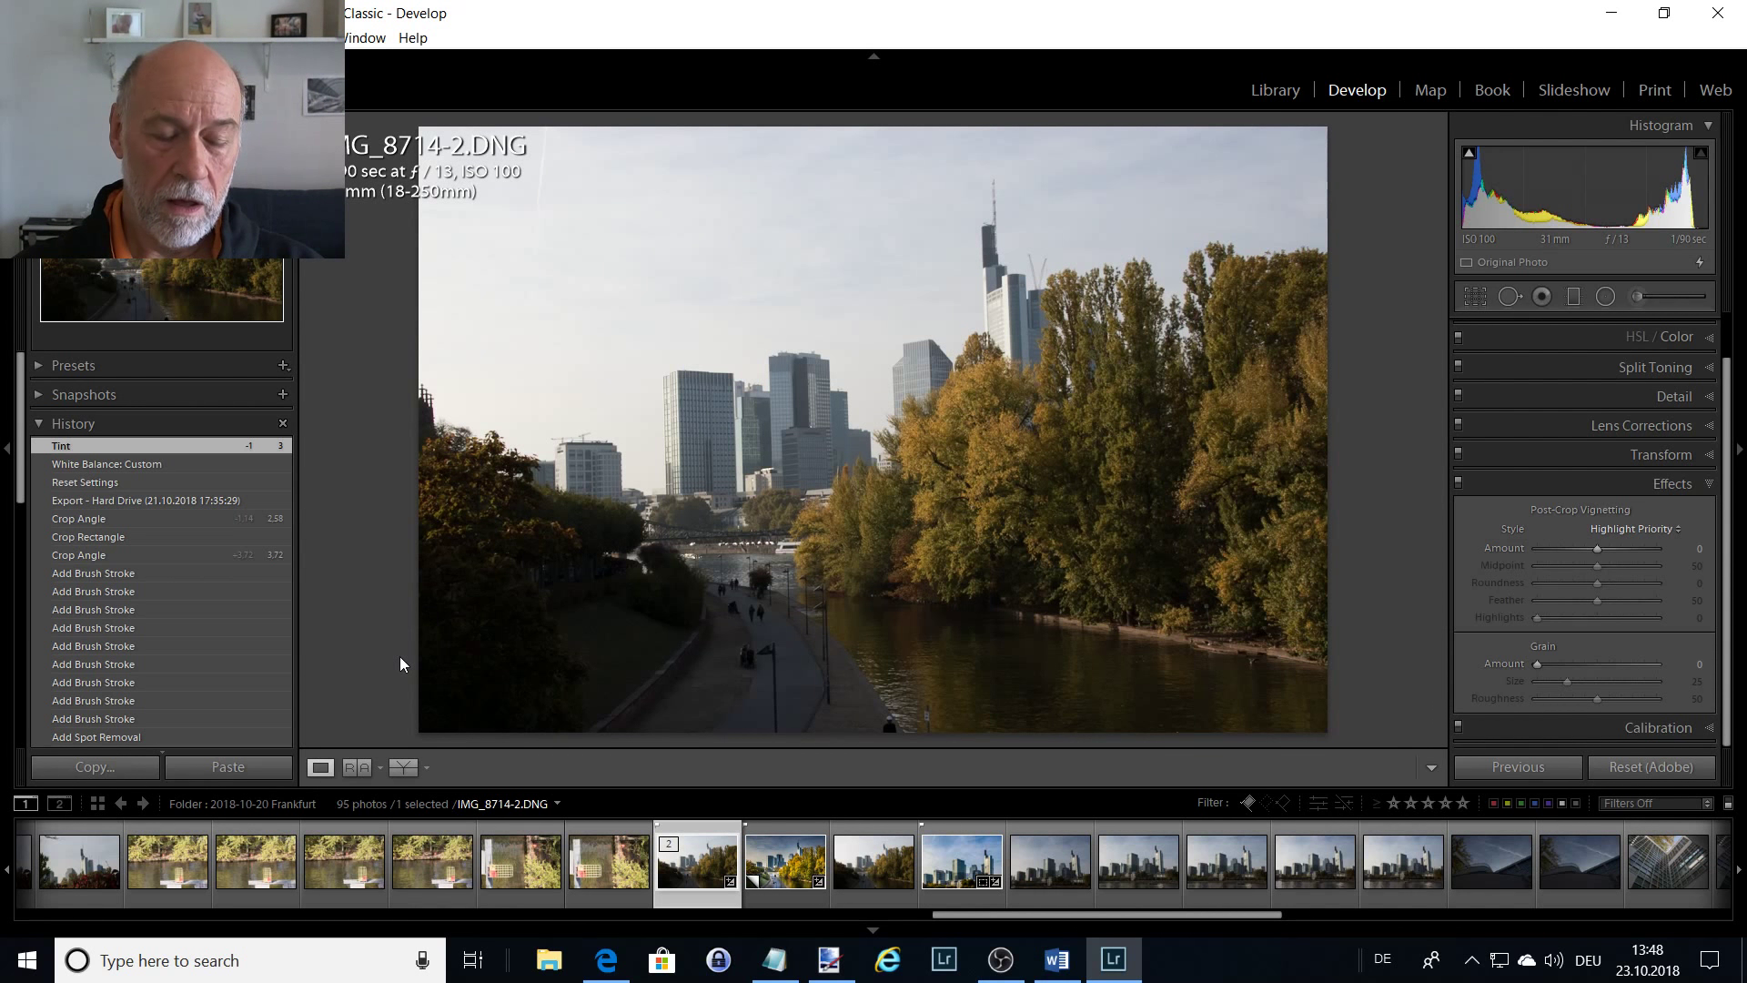
pyautogui.hotkey('shift', 'f')
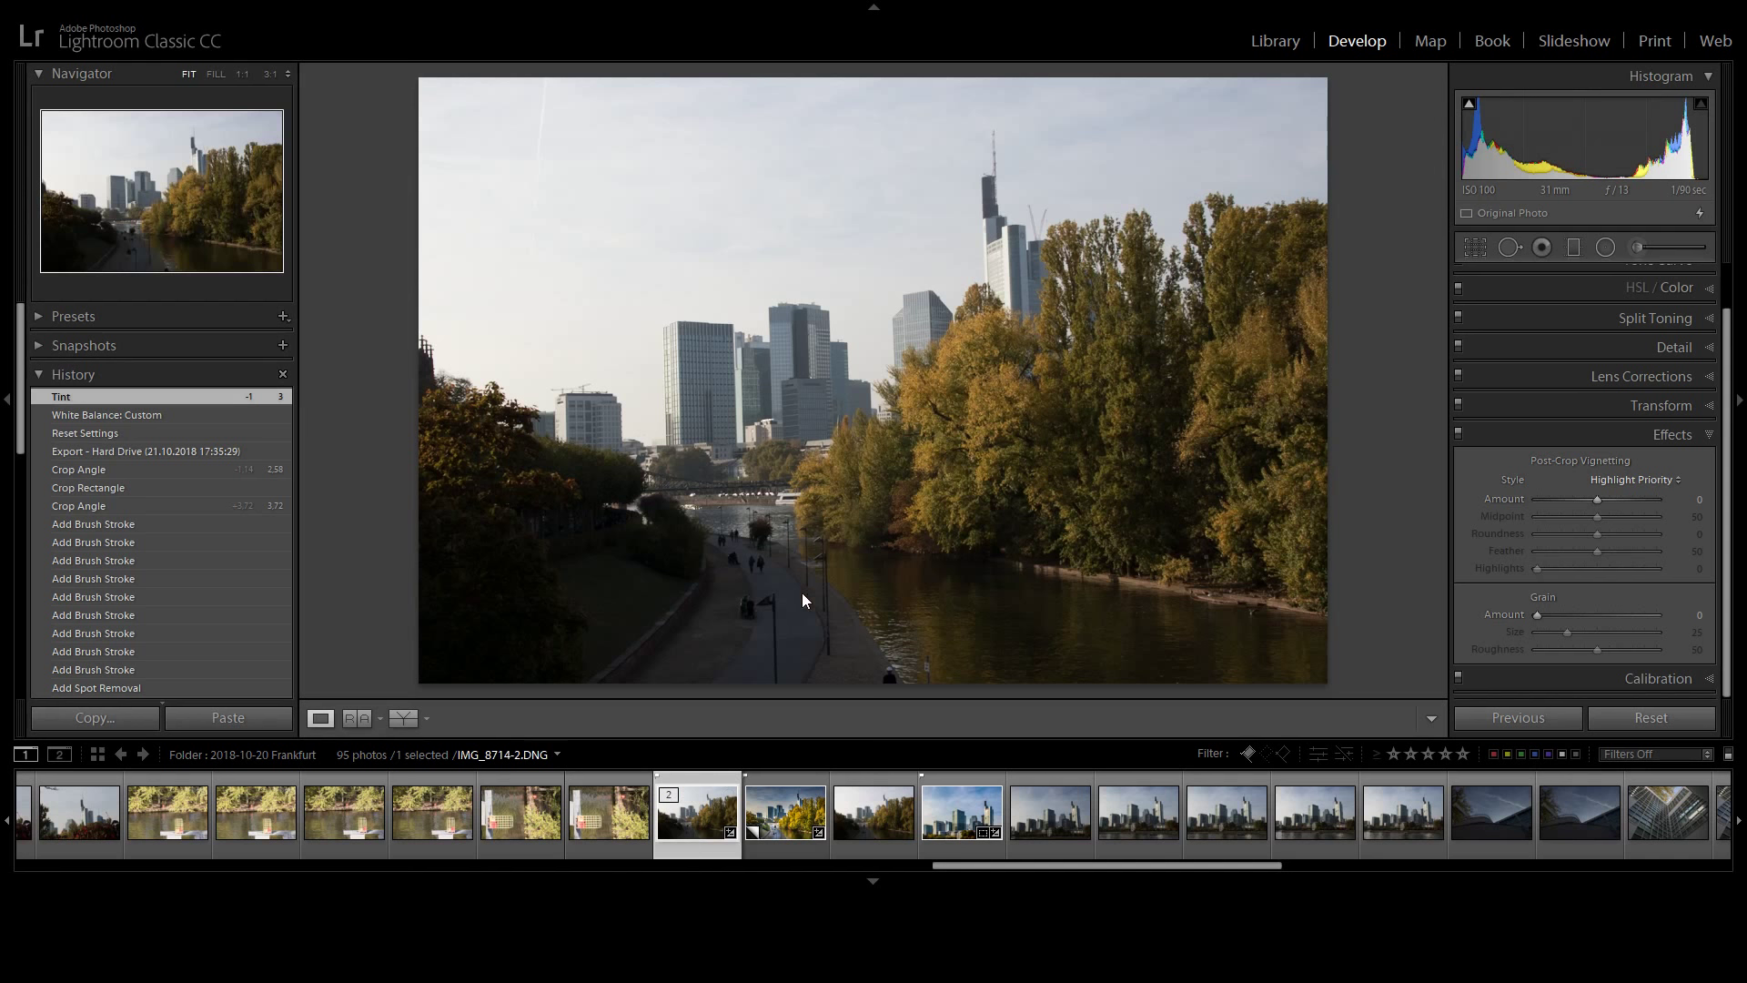
pyautogui.hotkey('ctrl', "'")
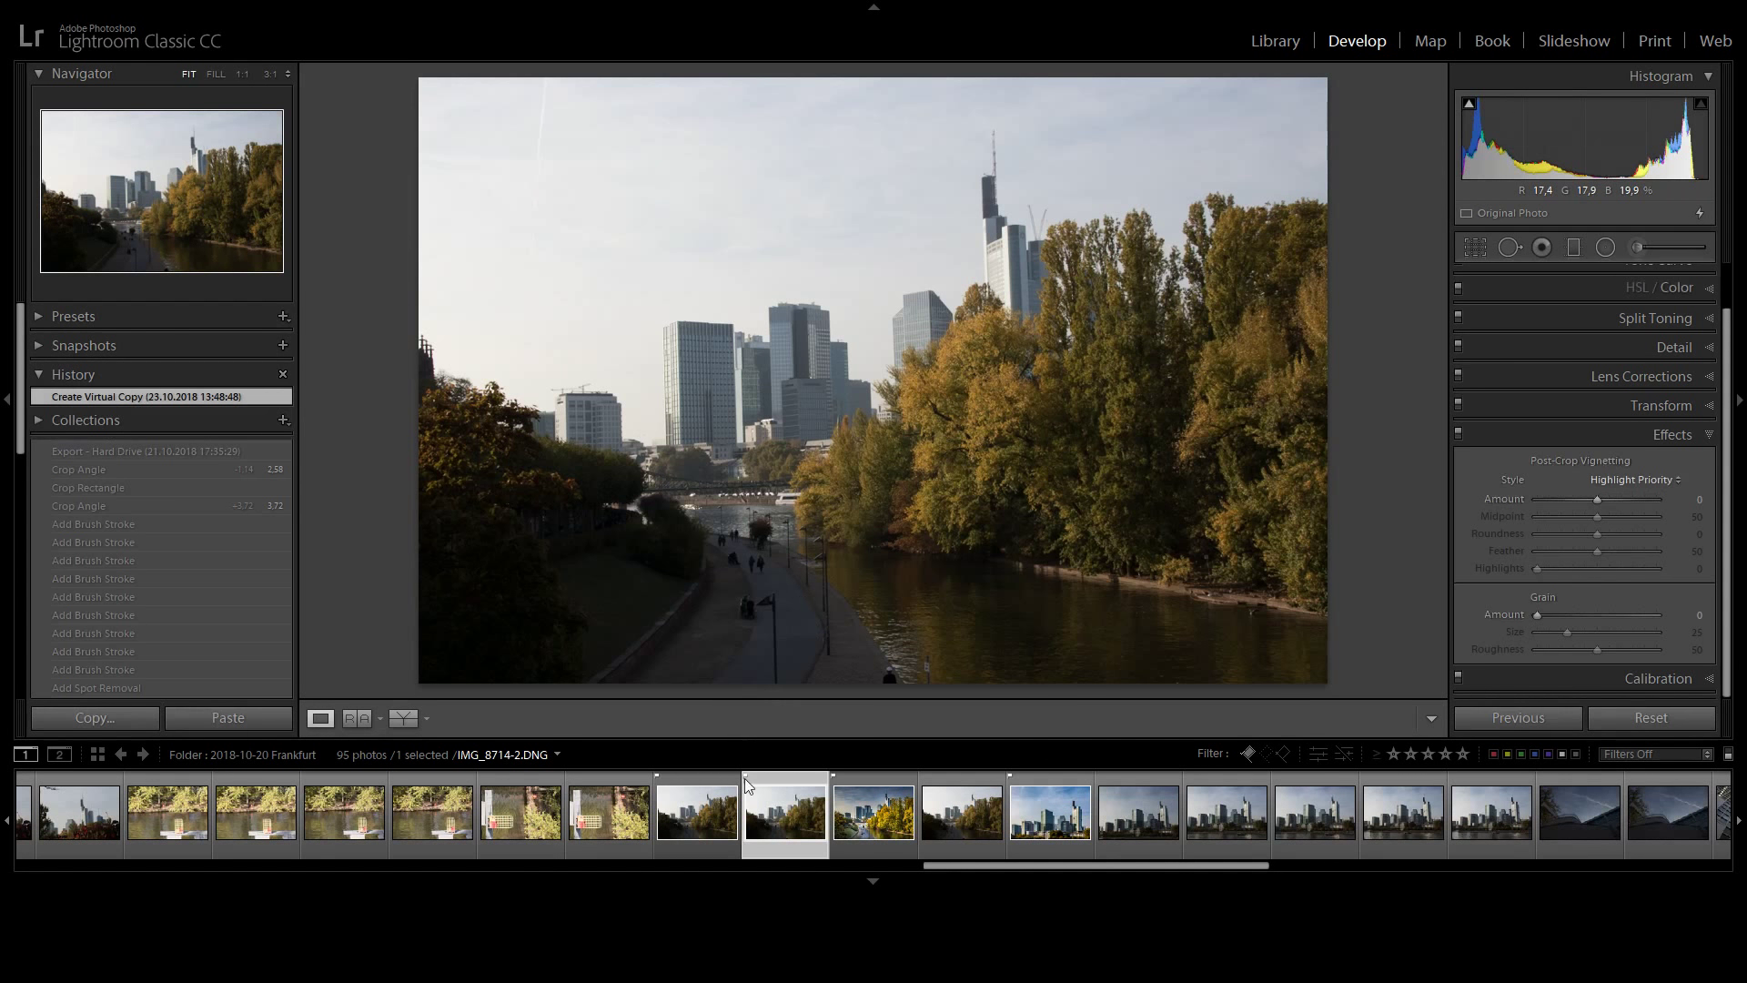
pyautogui.hotkey('ctrl', "'")
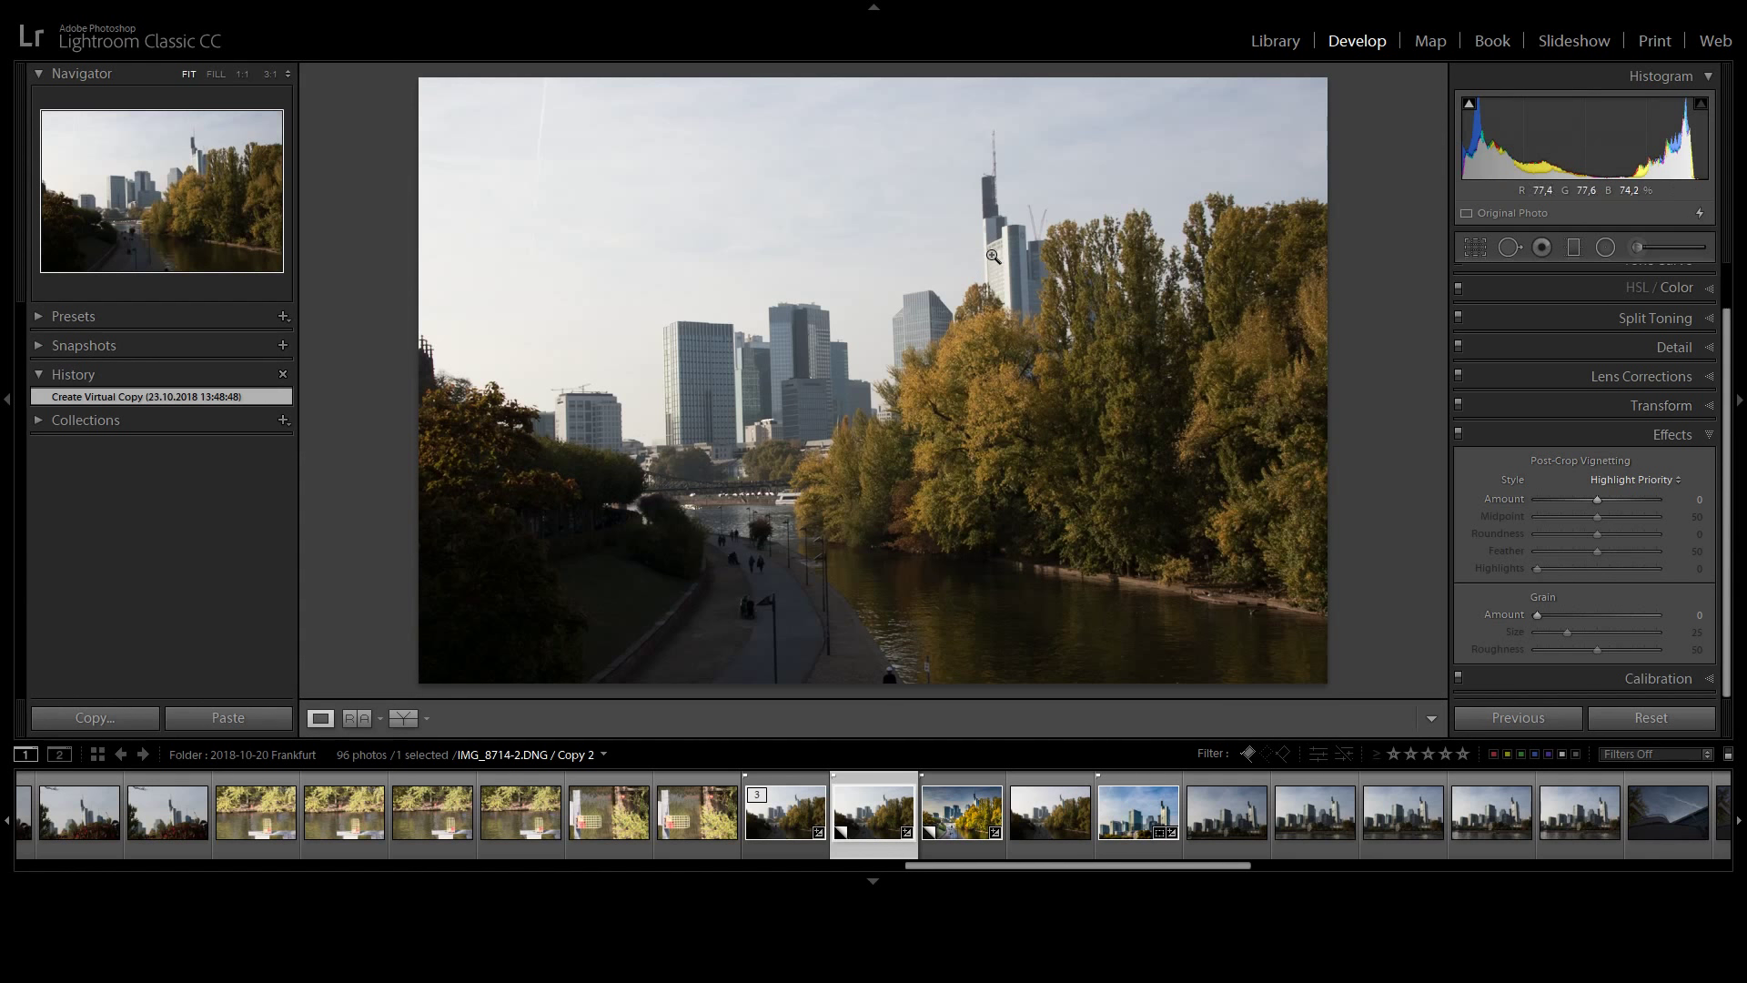
# Correct the photo's perspective with the Auto Upright transform.
pyautogui.click(1702, 410)
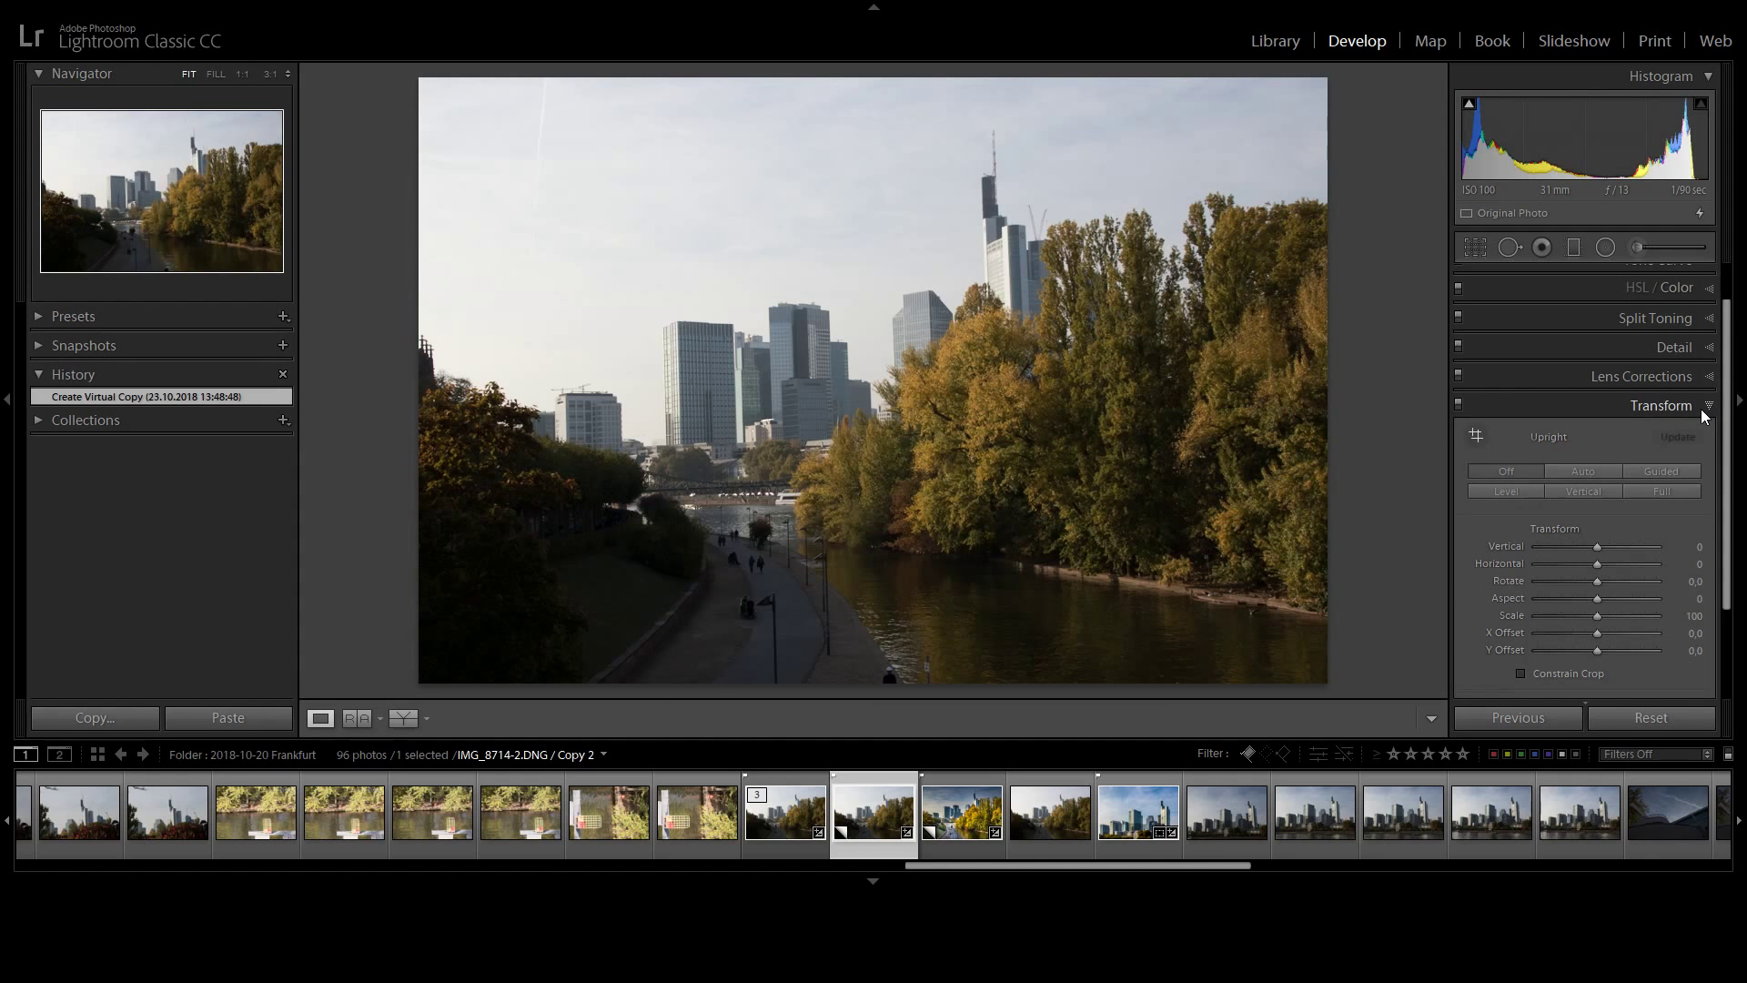
pyautogui.click(1578, 475)
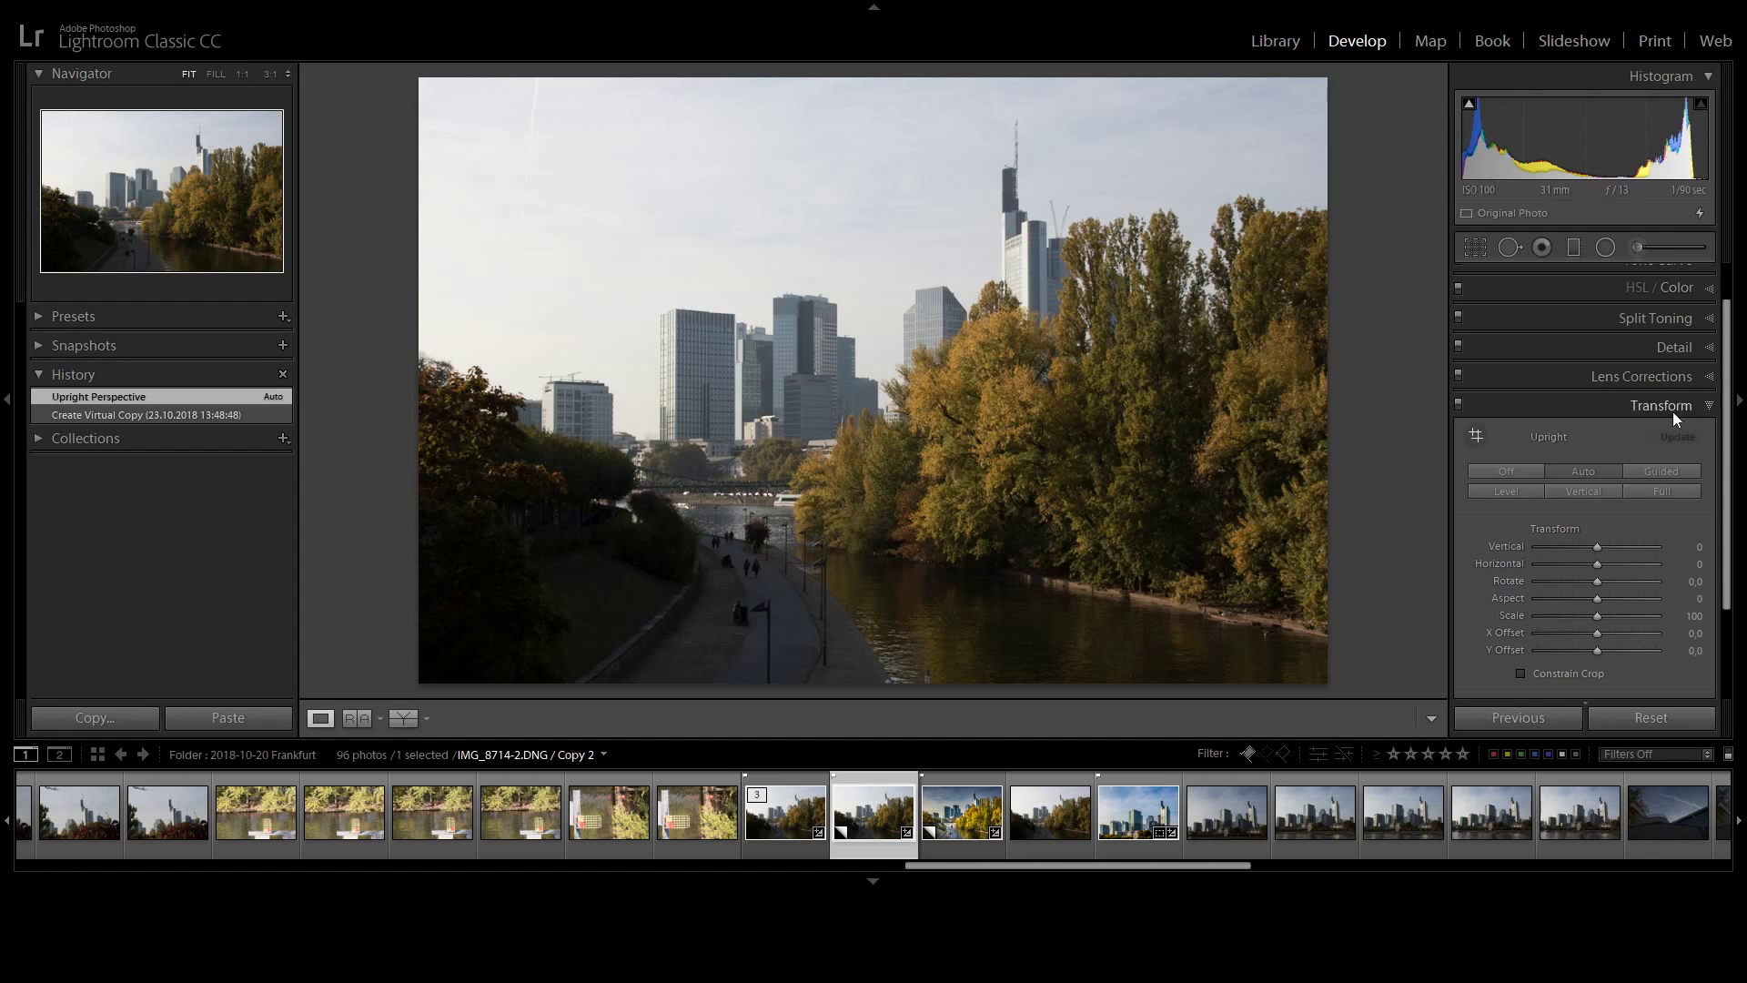
pyautogui.click(1712, 410)
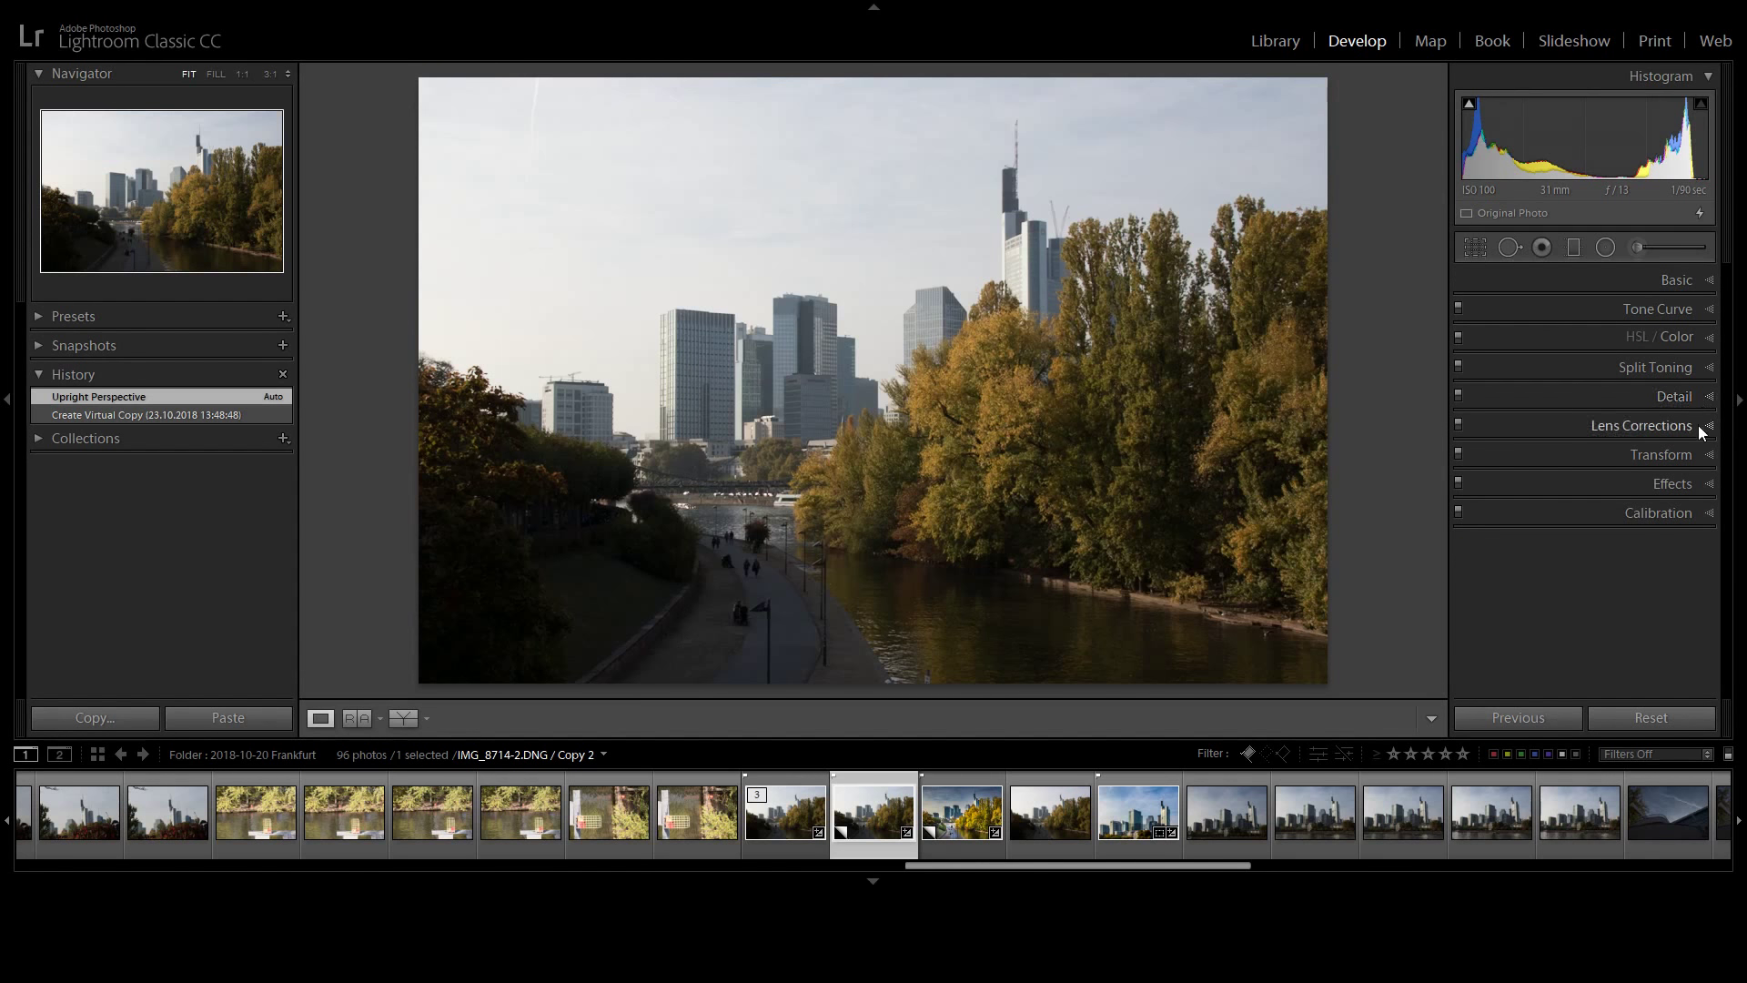
# Remove chromatic aberration and enable the lens profile corrections for the photo.
pyautogui.click(1700, 426)
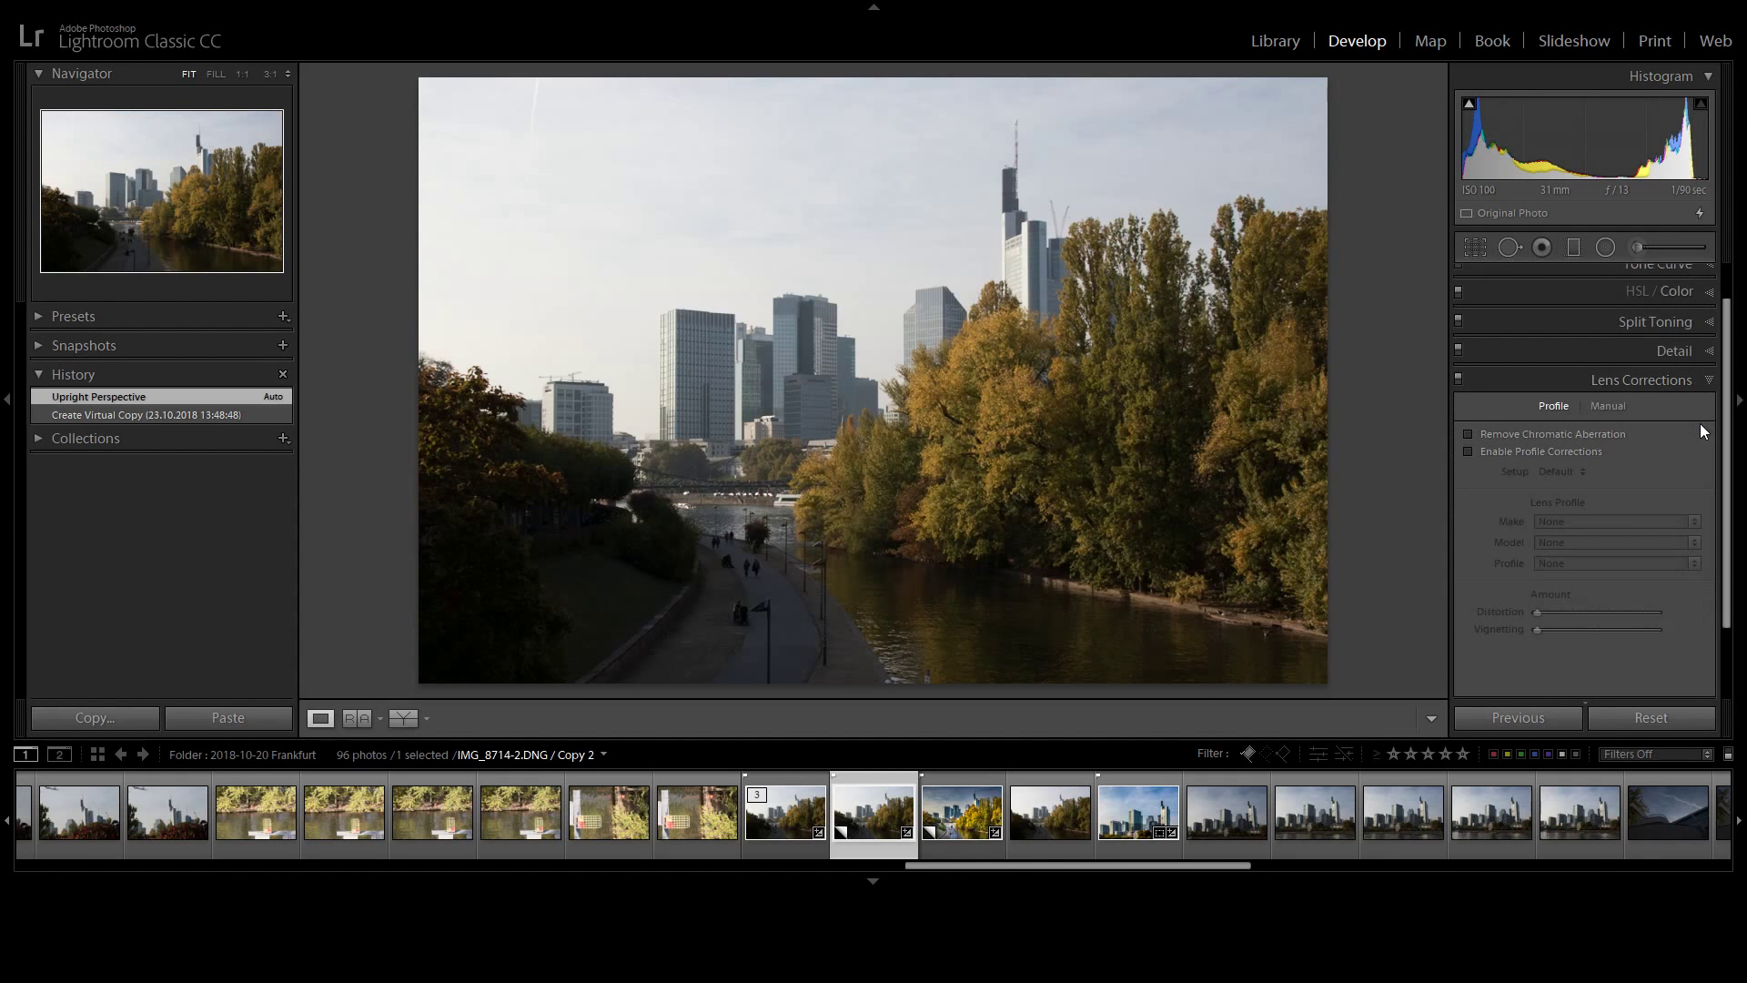
pyautogui.click(1467, 434)
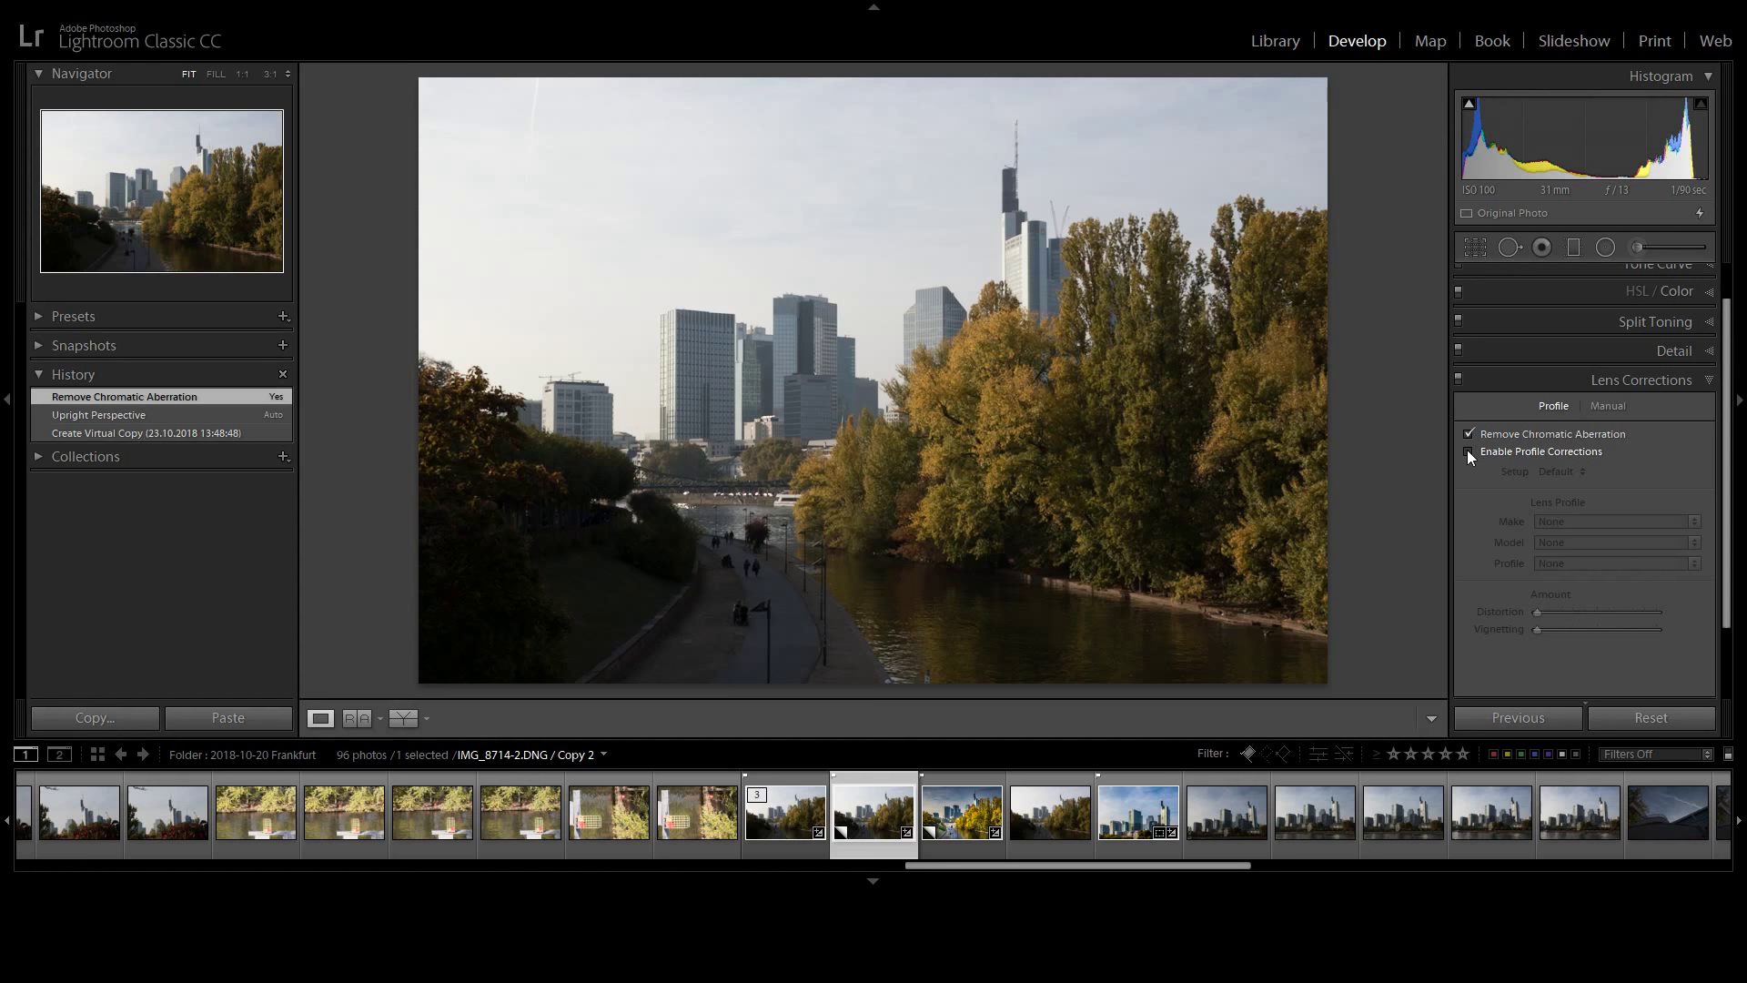
pyautogui.click(1467, 451)
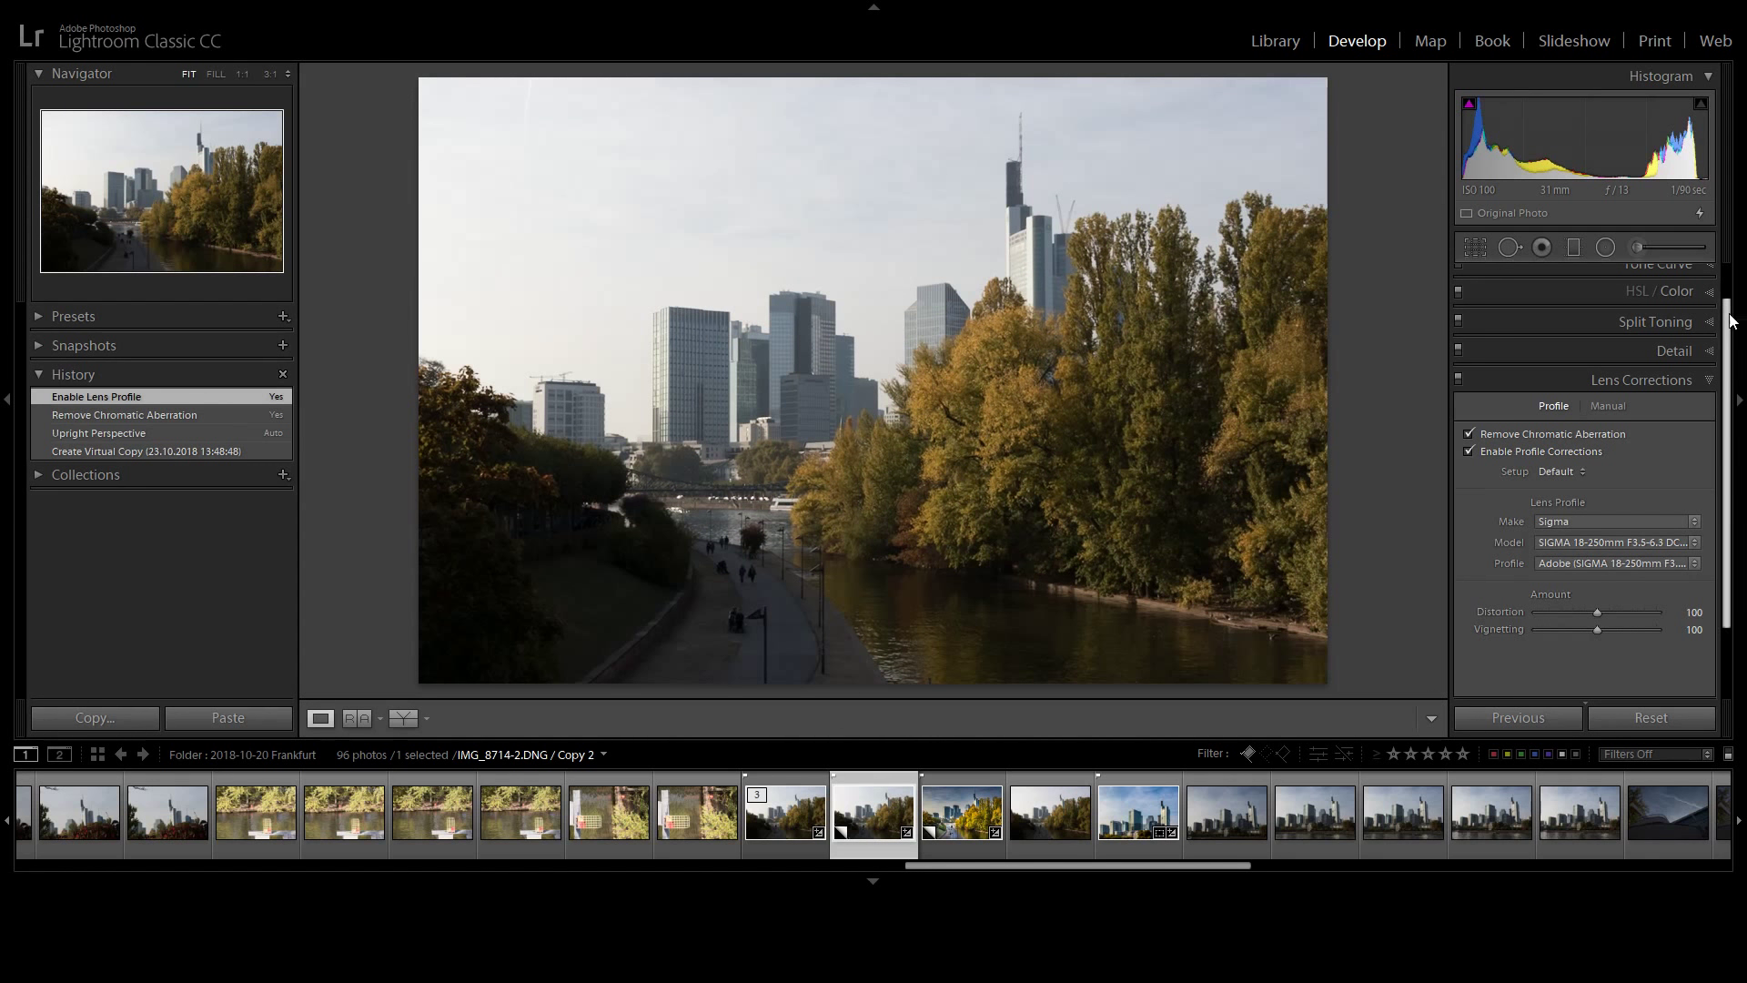
pyautogui.click(1708, 380)
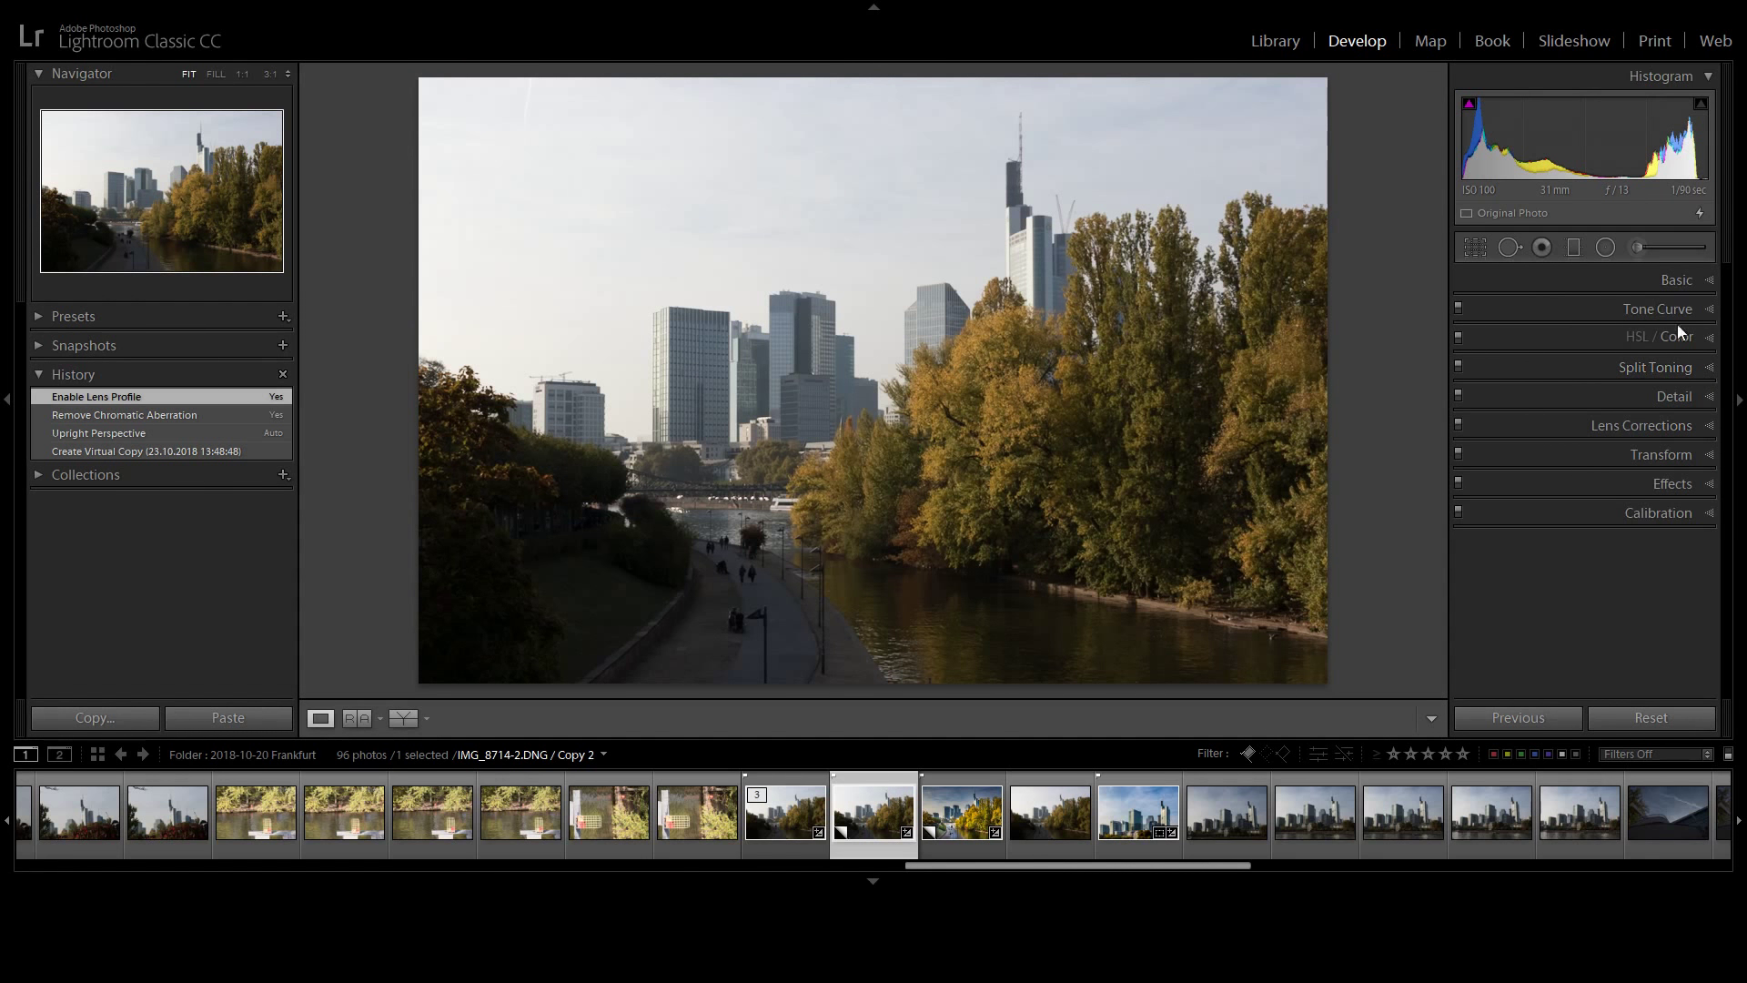
# Try the Daylight, Cloudy and Tungsten white balance presets, then a custom temperature of 6394 with tint +14.
pyautogui.click(1709, 282)
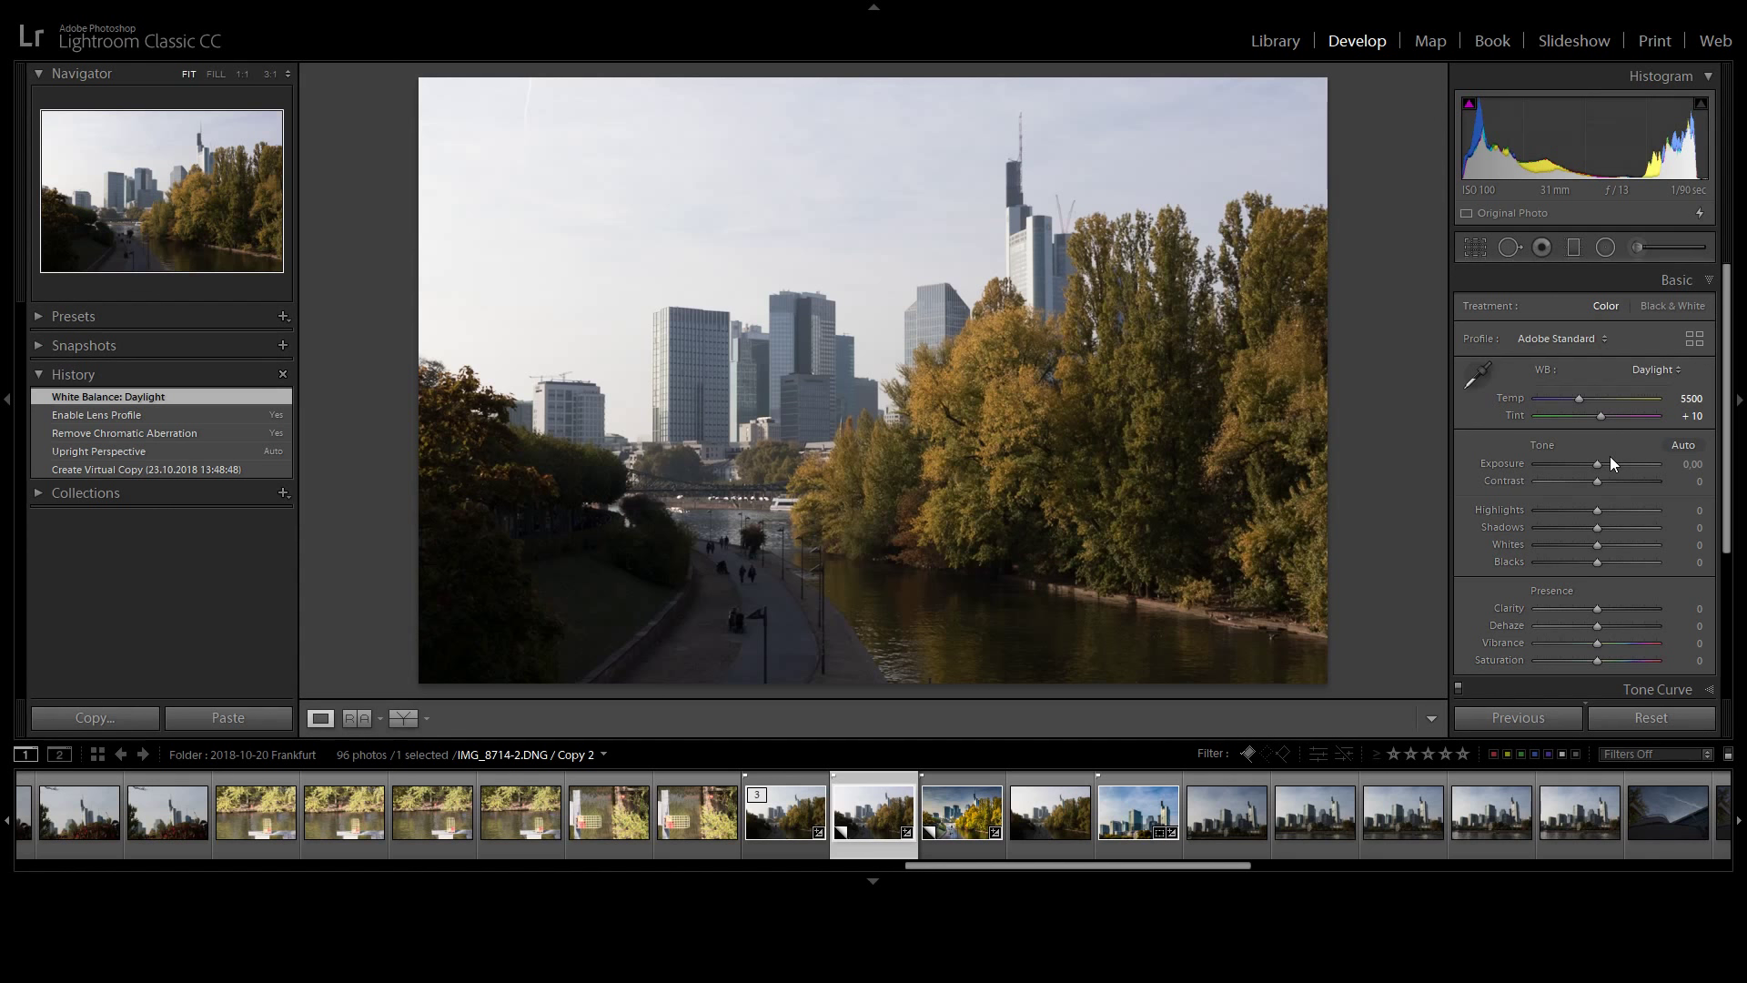
pyautogui.press('=')
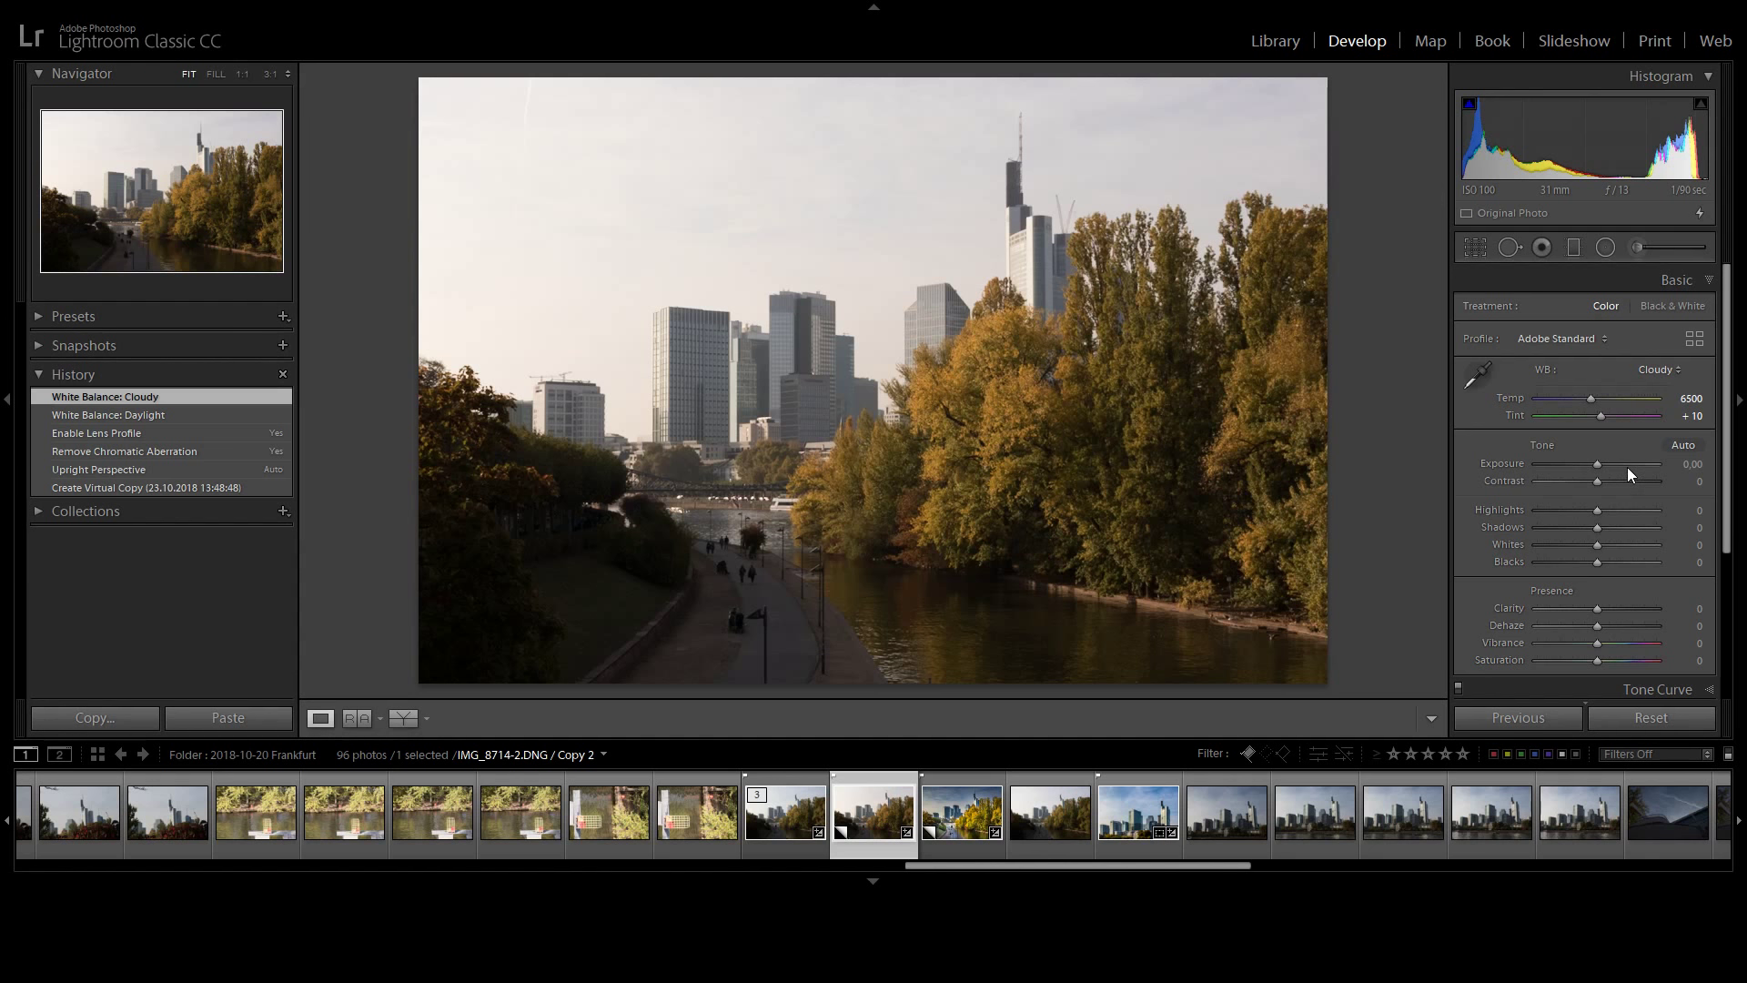
pyautogui.press('=')
pyautogui.press('=')
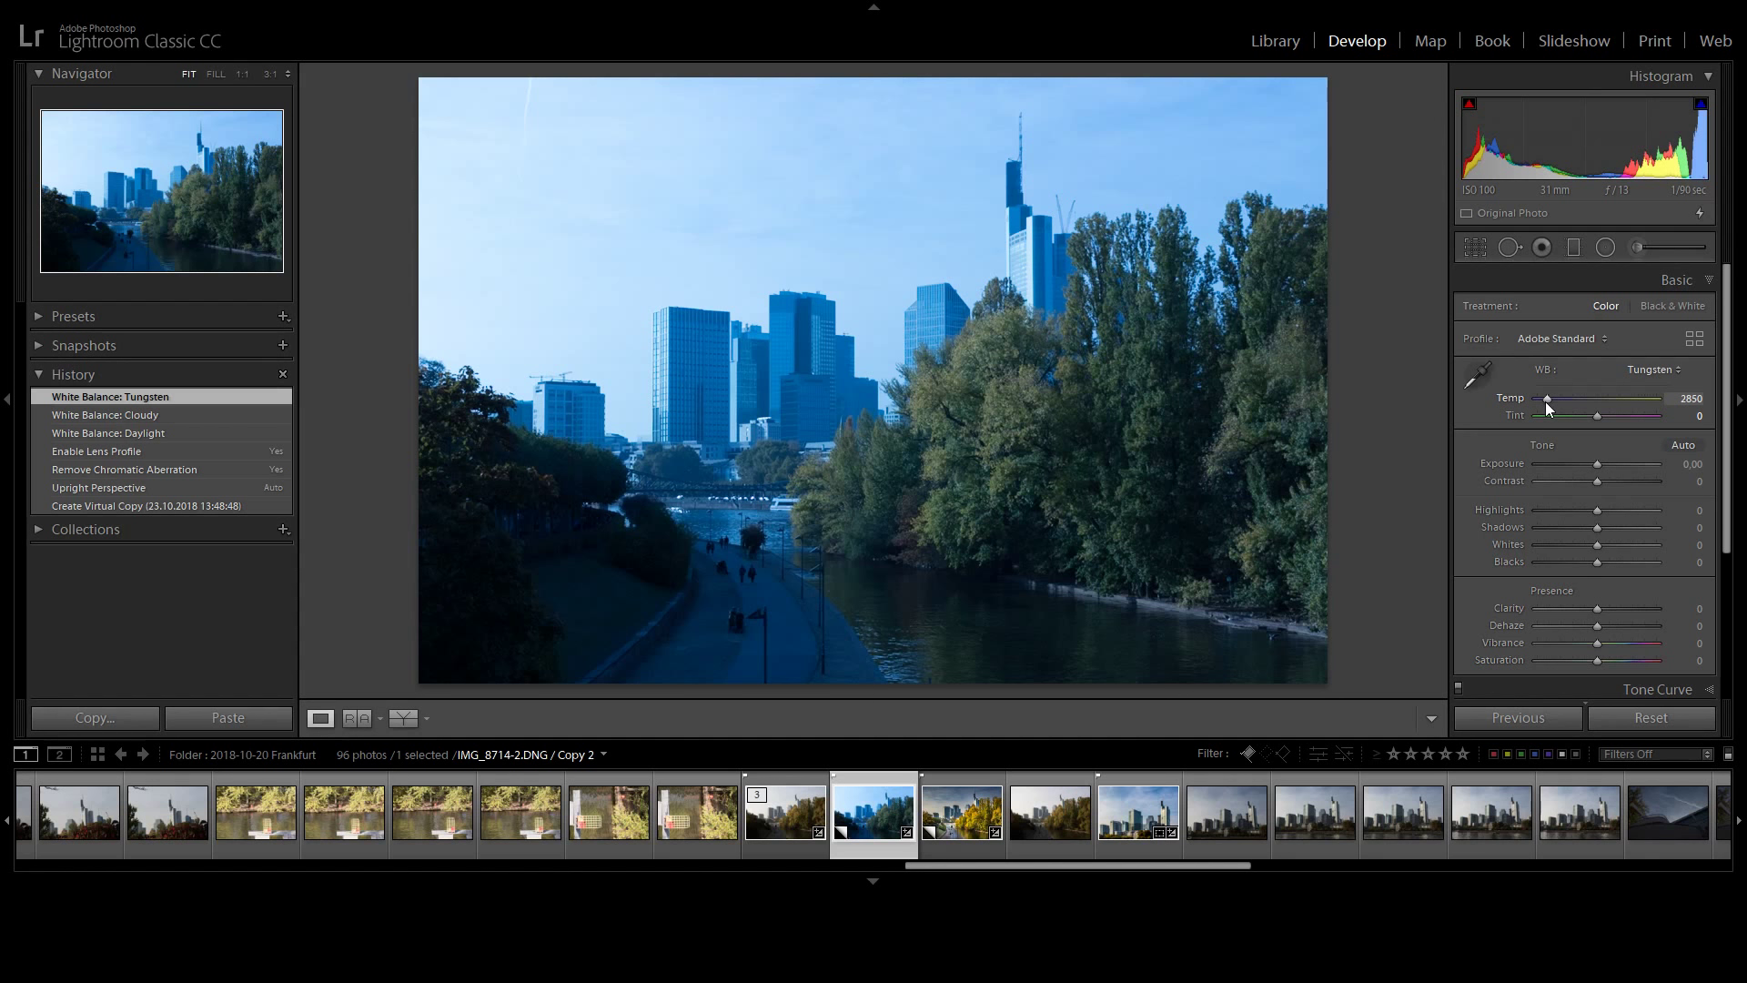
pyautogui.moveTo(1544, 401); pyautogui.dragTo(1603, 423)
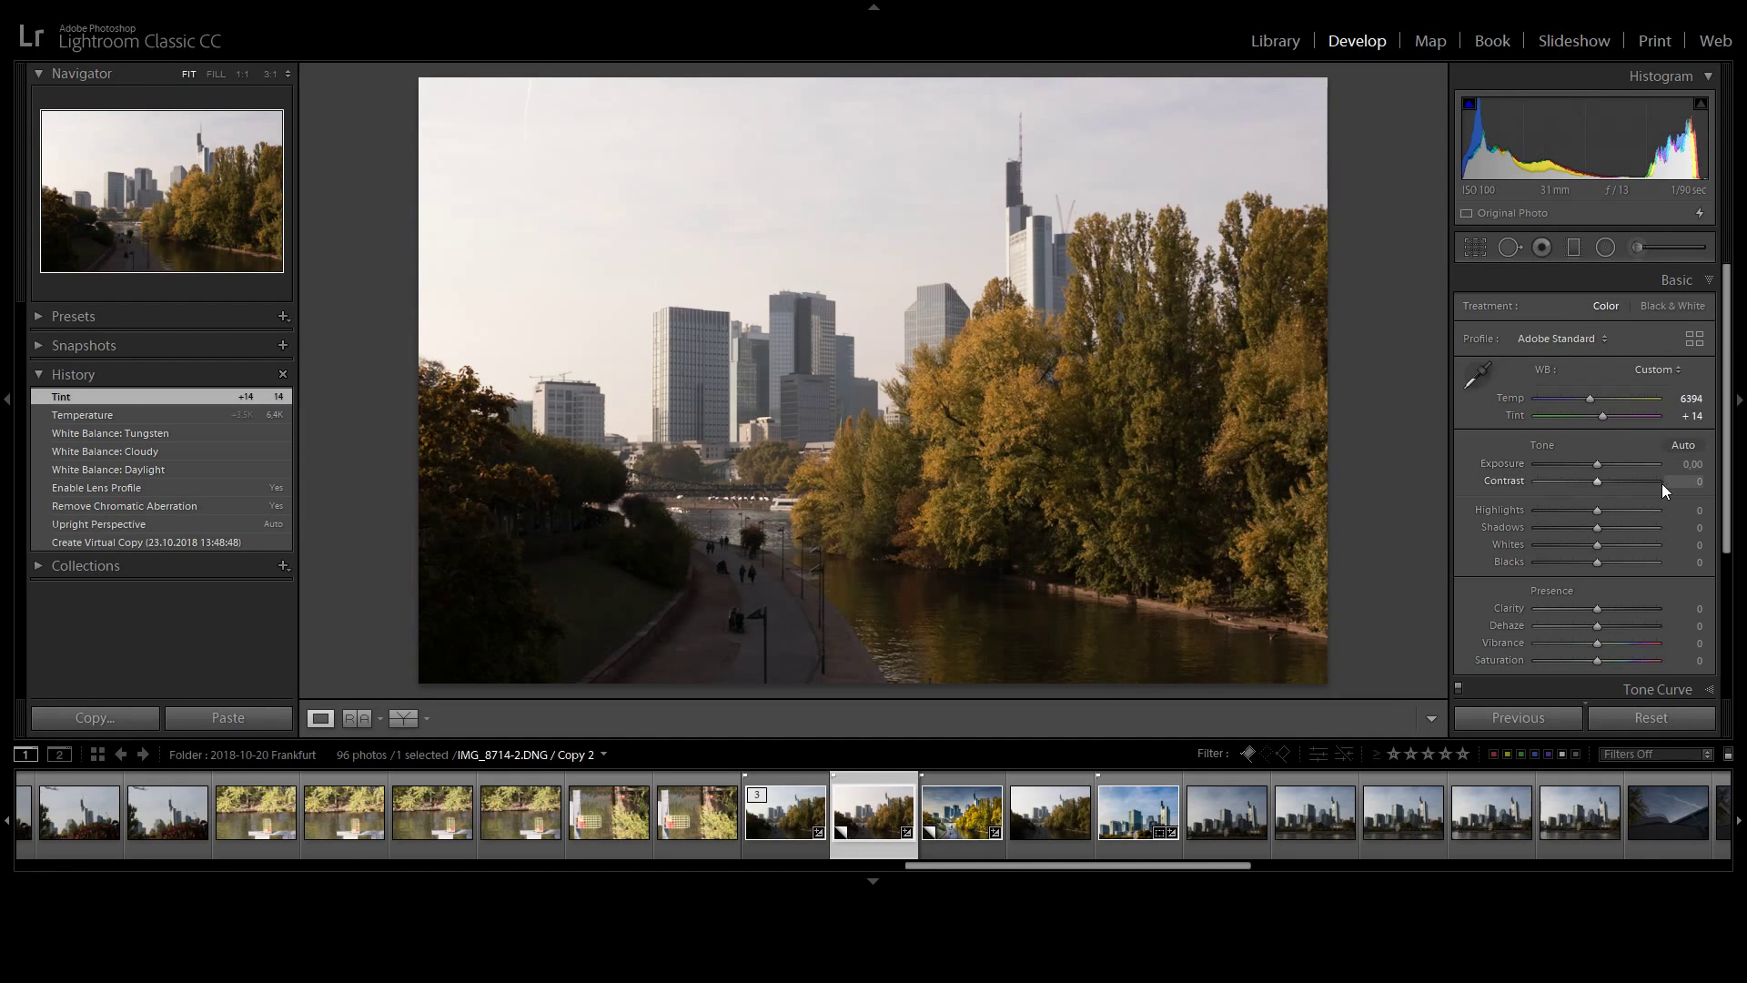
# Set the white balance with the White Balance Selector by sampling a neutral grey near the base of the central skyline buildings.
pyautogui.click(1472, 374)
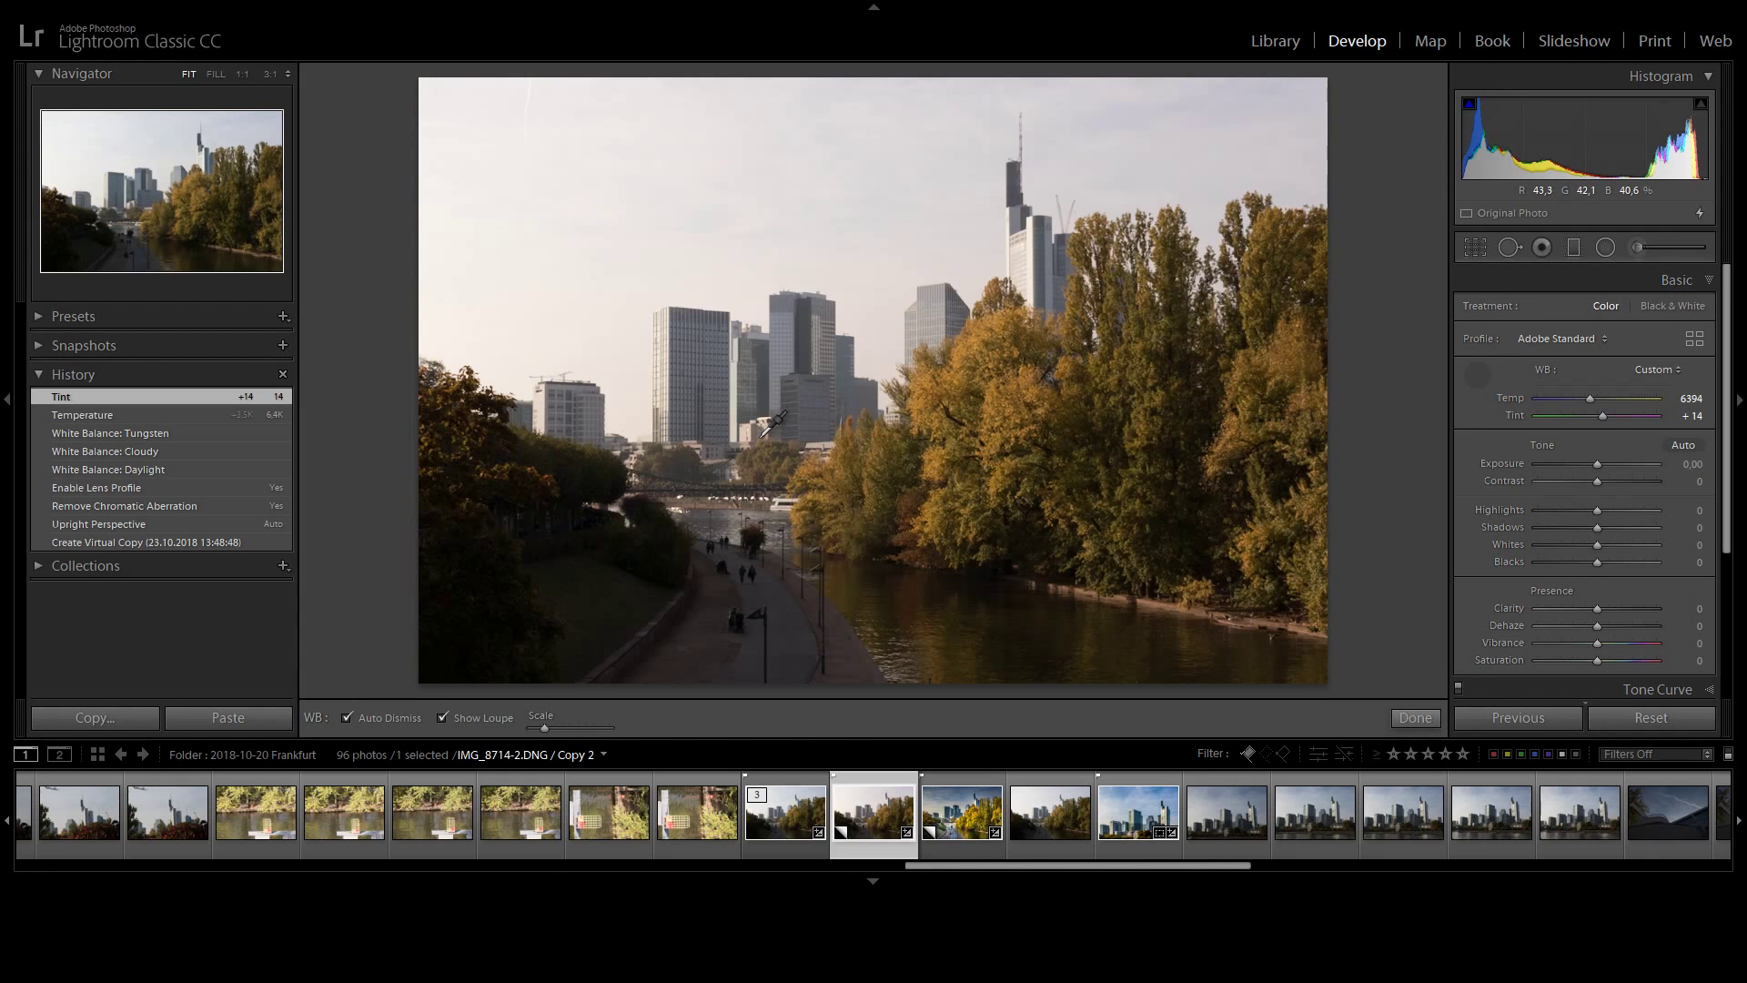
pyautogui.click(764, 434)
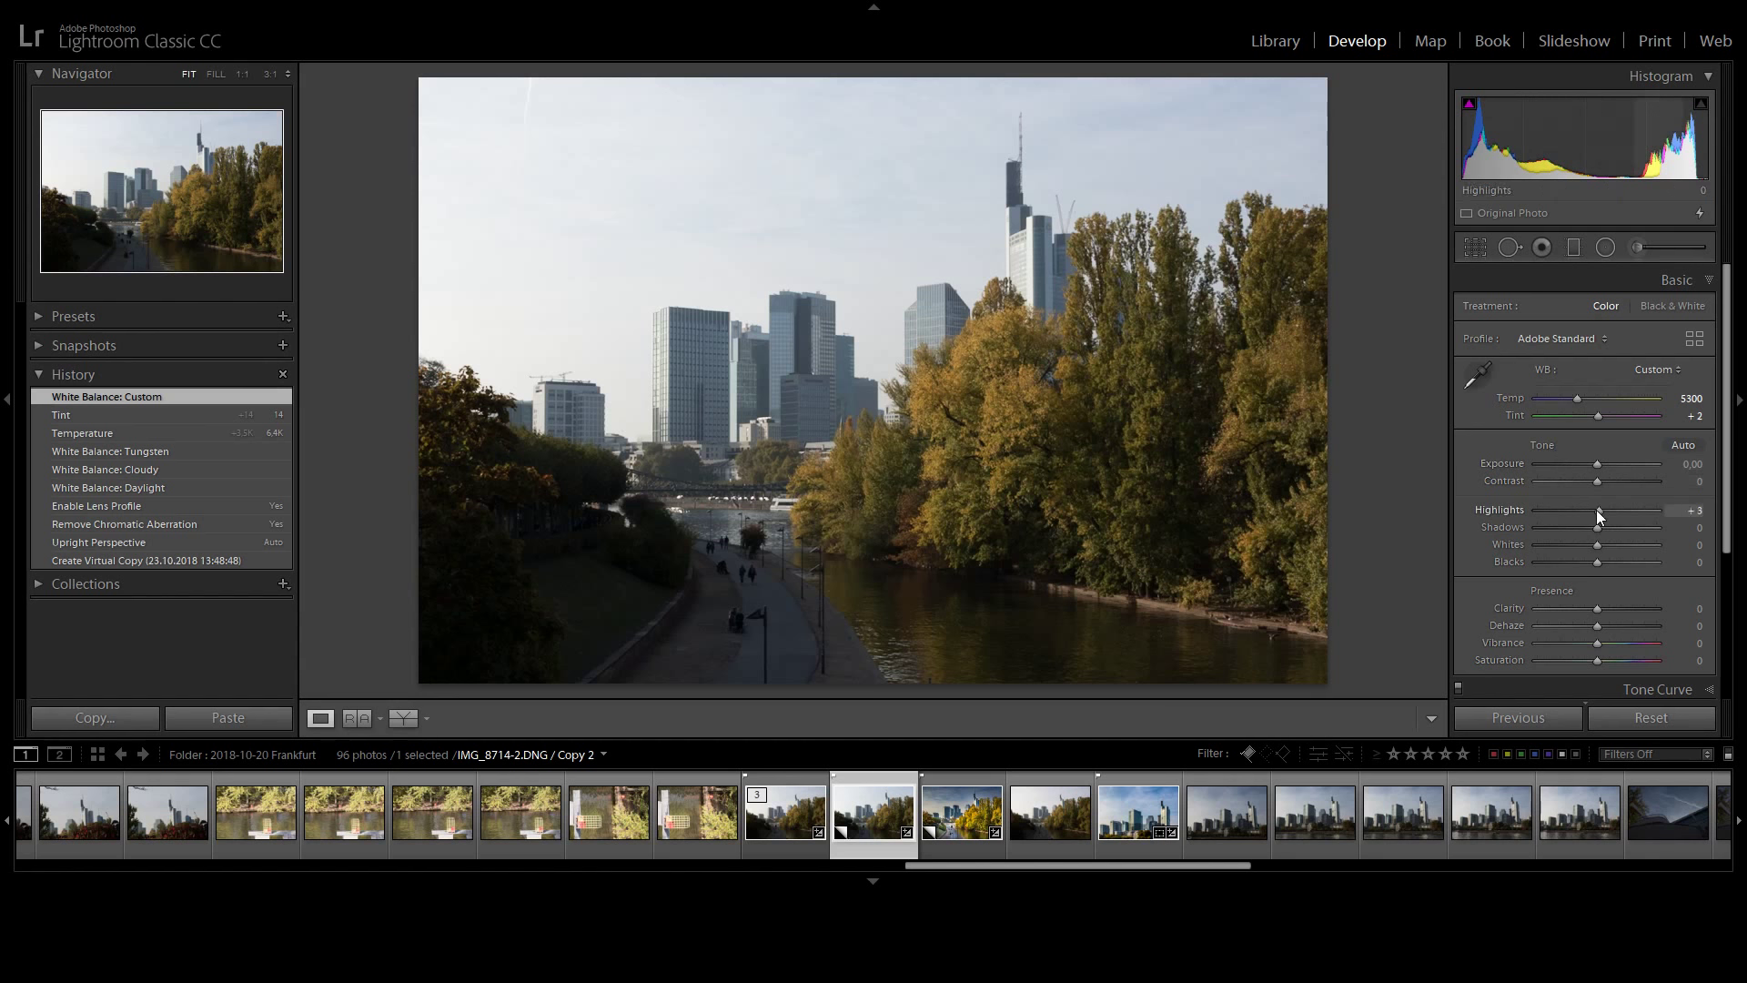
# Lower the highlights to -100 and raise the shadows to +100, comparing the photo with almost no shadow lift.
pyautogui.moveTo(1592, 510); pyautogui.dragTo(1499, 520)
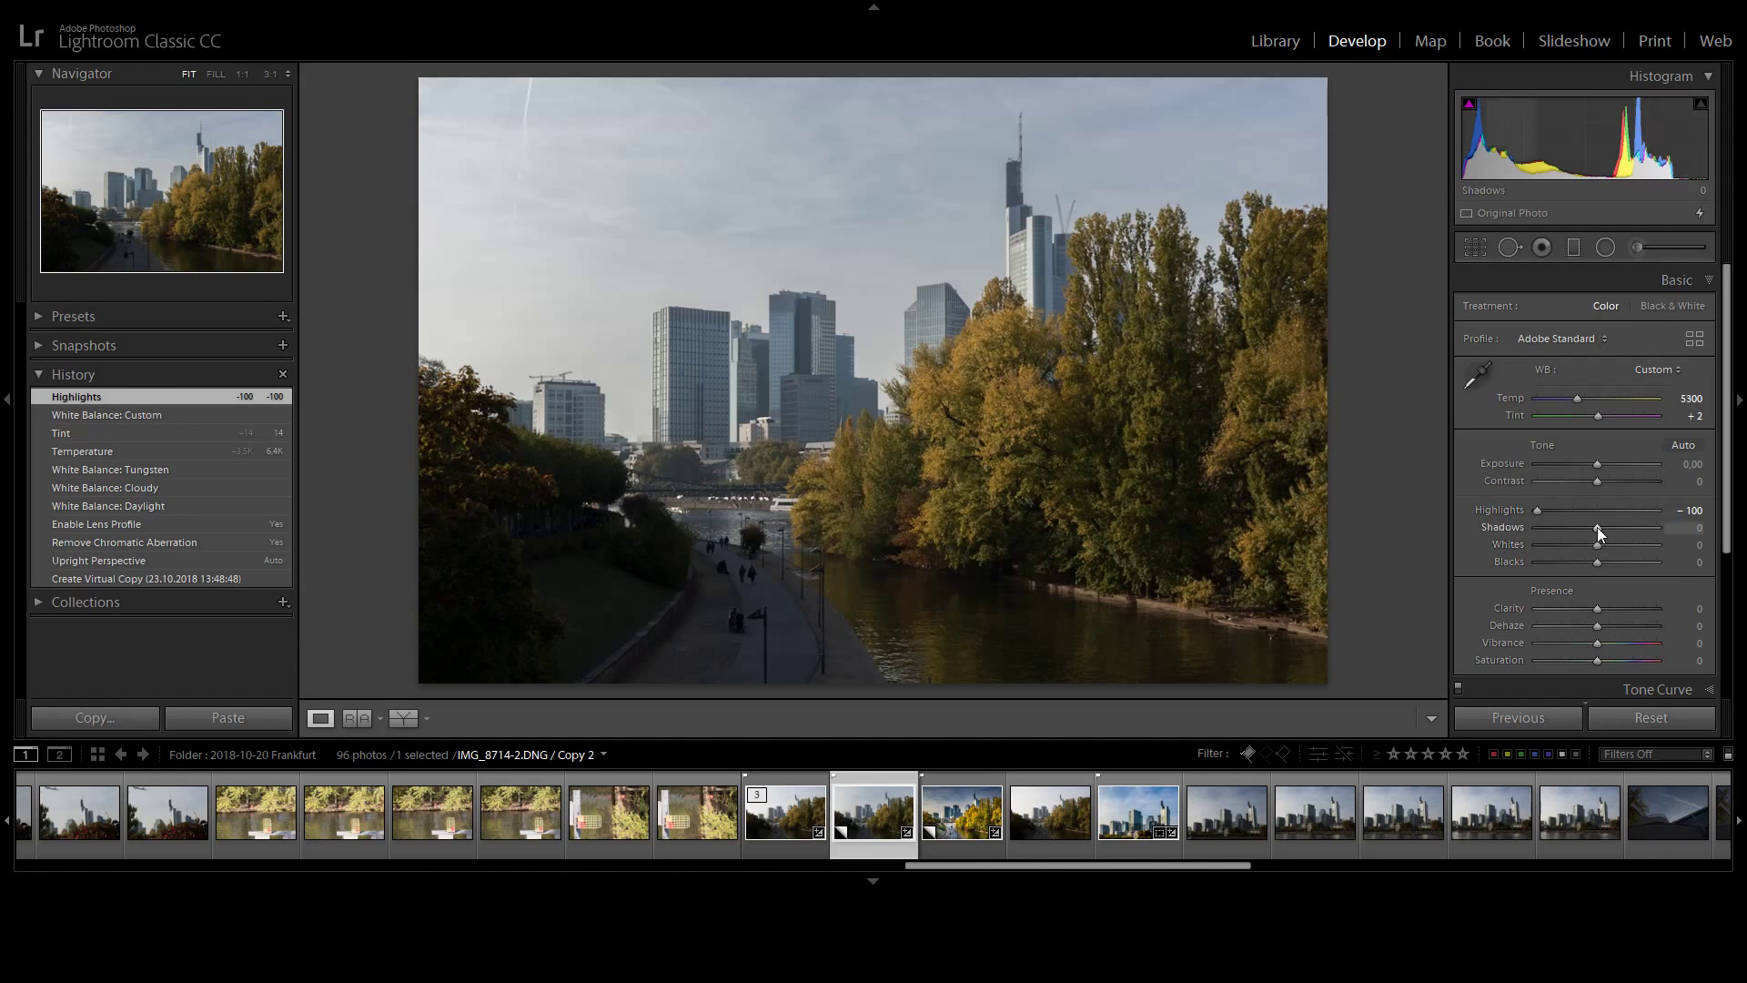
pyautogui.moveTo(1599, 528); pyautogui.dragTo(1710, 529)
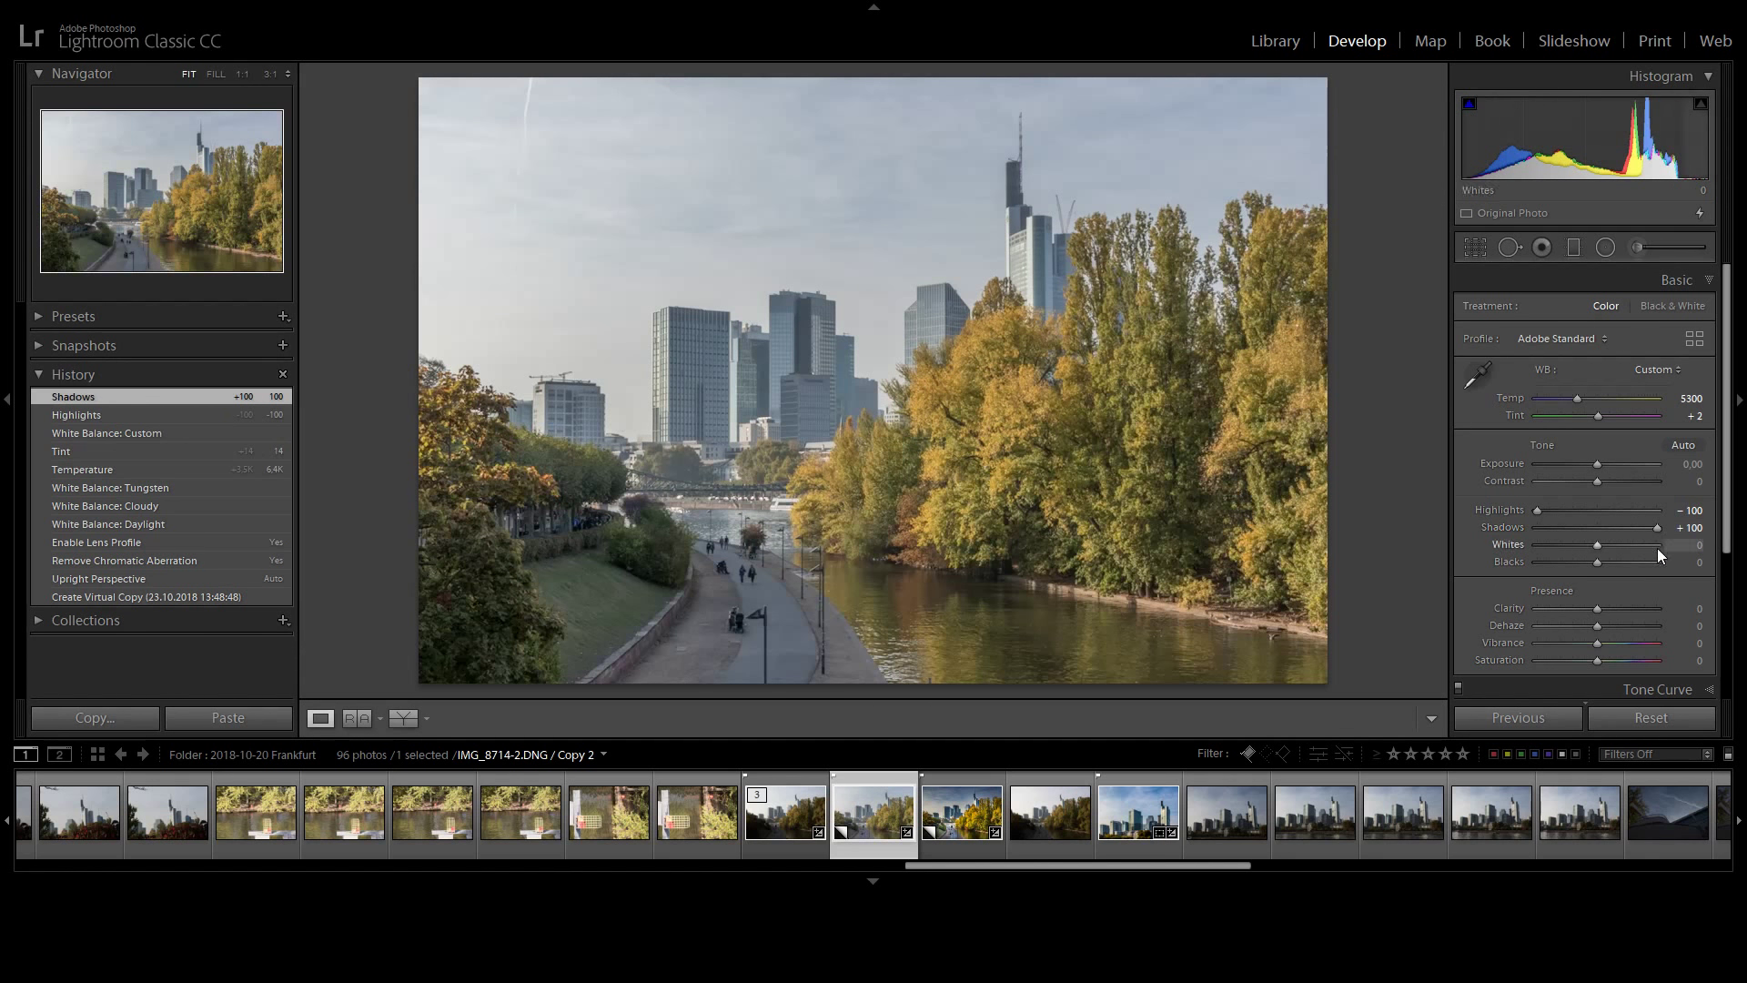
pyautogui.click(1598, 529)
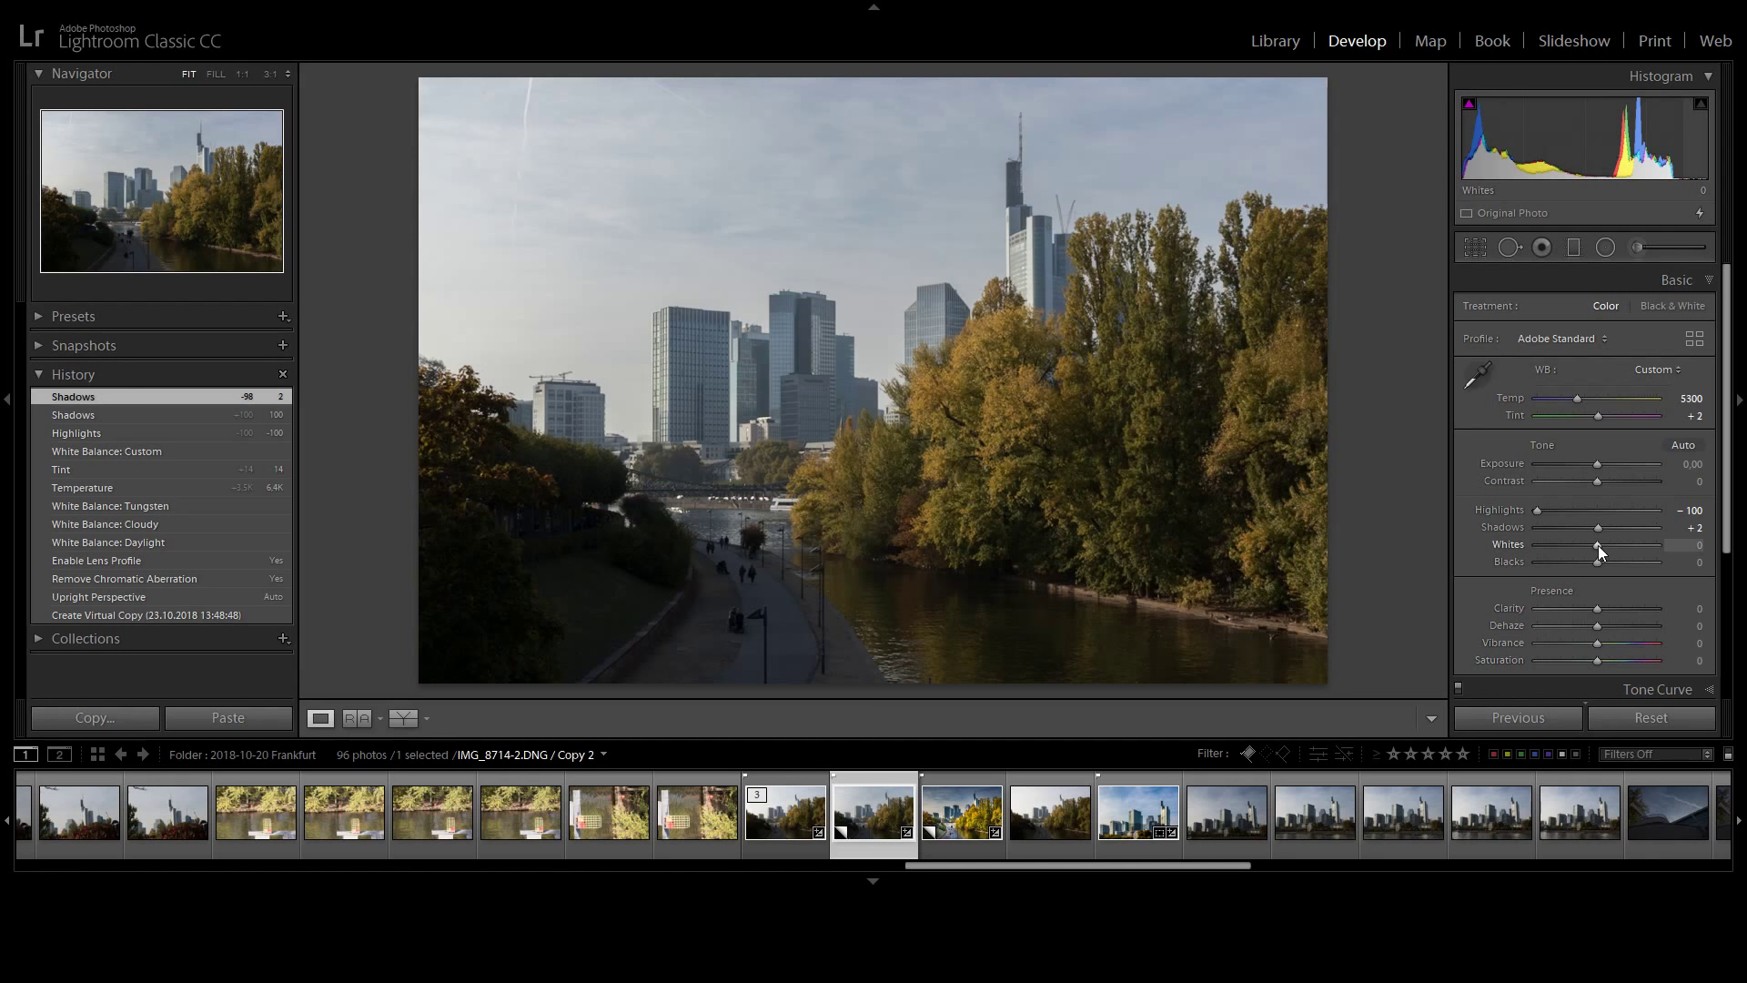
pyautogui.moveTo(1597, 528); pyautogui.dragTo(1729, 534)
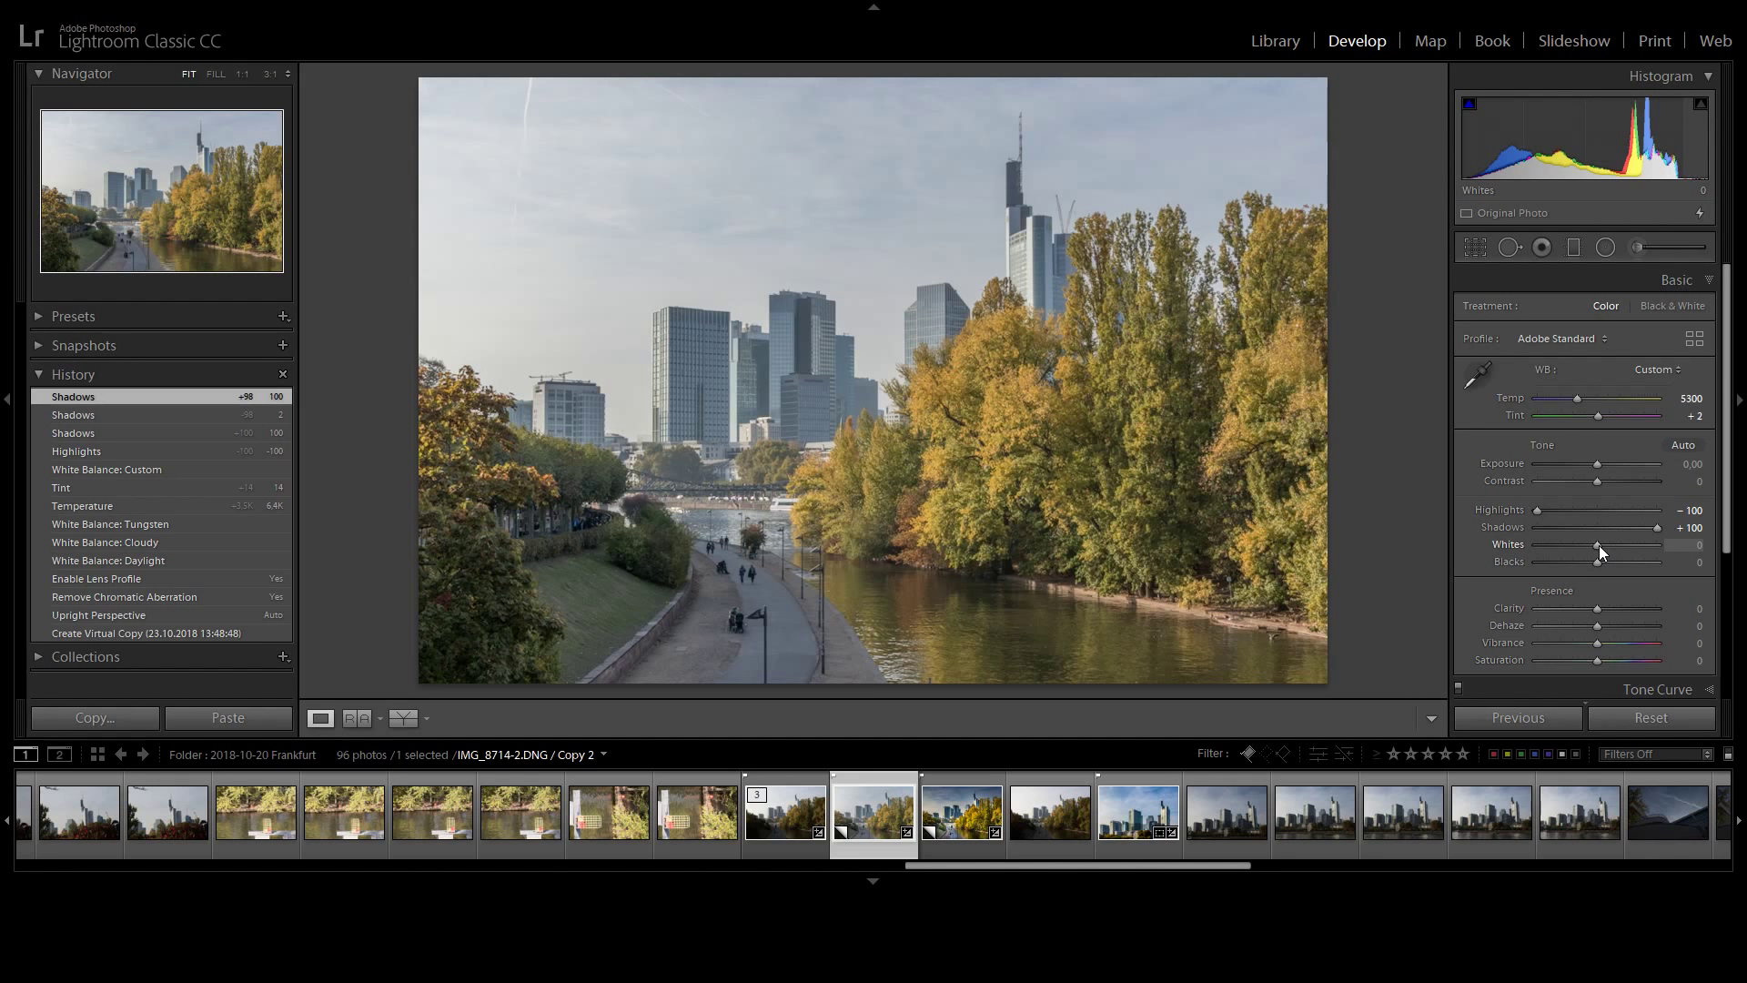
# Raise the whites, check the highlight clipping overlay, and reduce the whites to +56.
pyautogui.moveTo(1601, 543); pyautogui.dragTo(1635, 554)
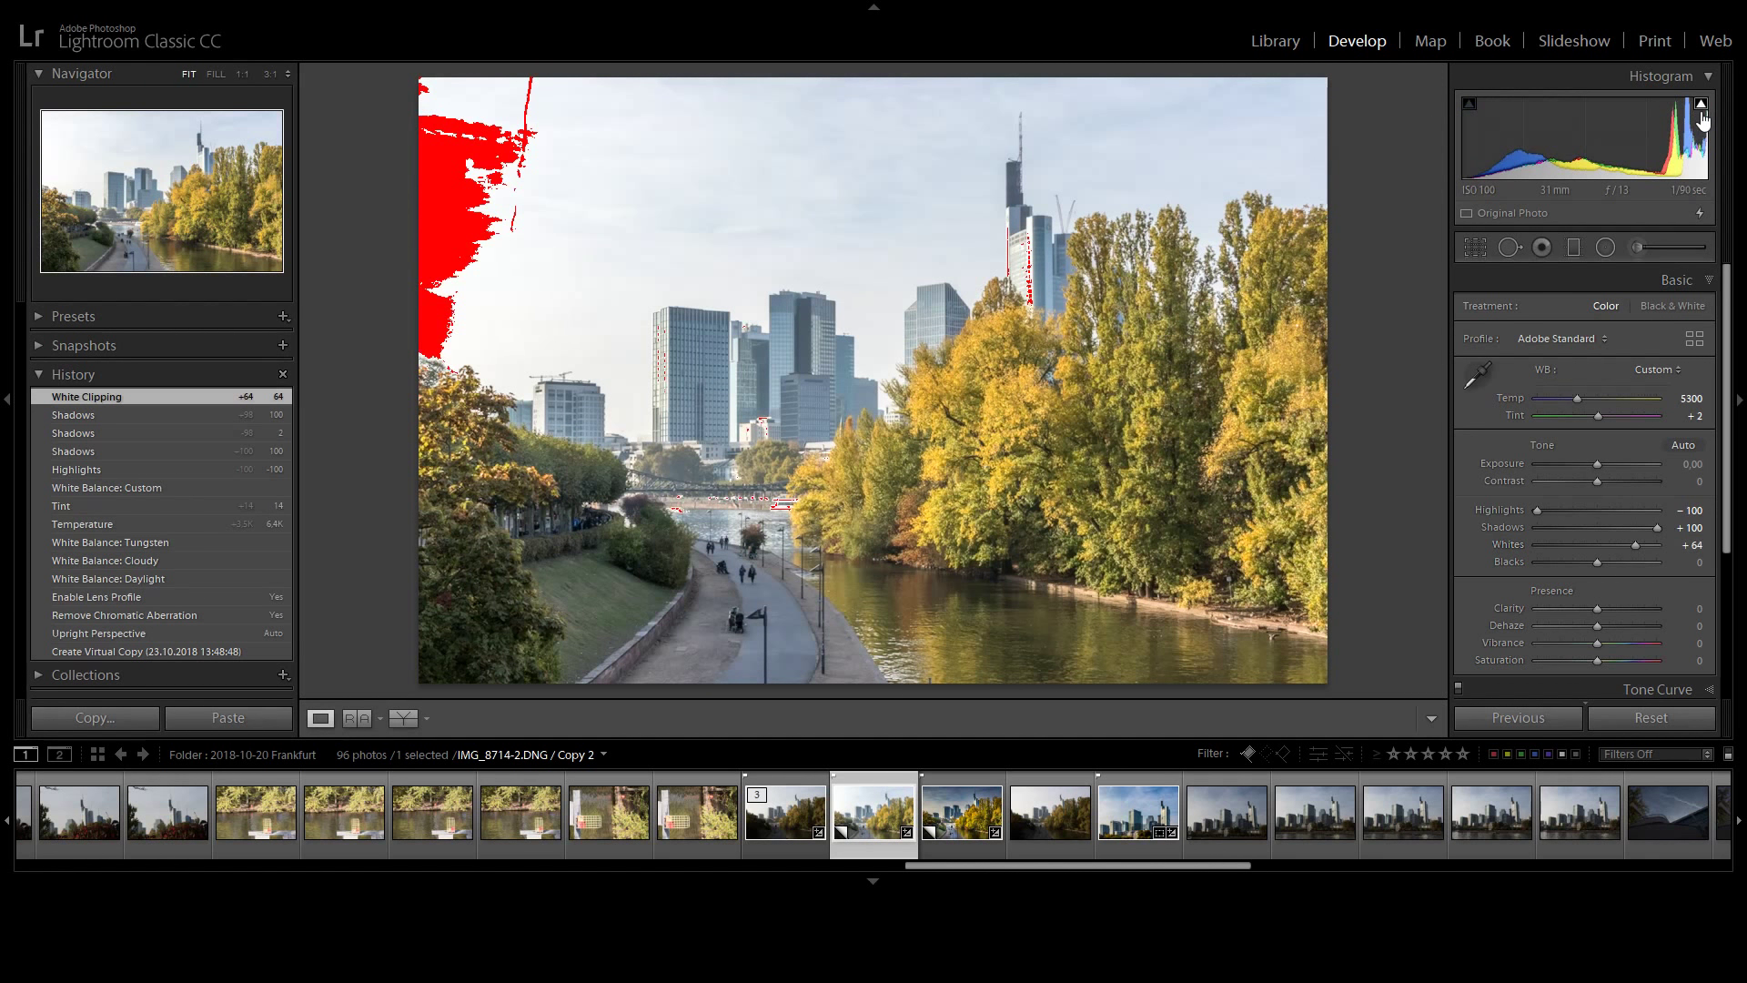
pyautogui.moveTo(1703, 108)
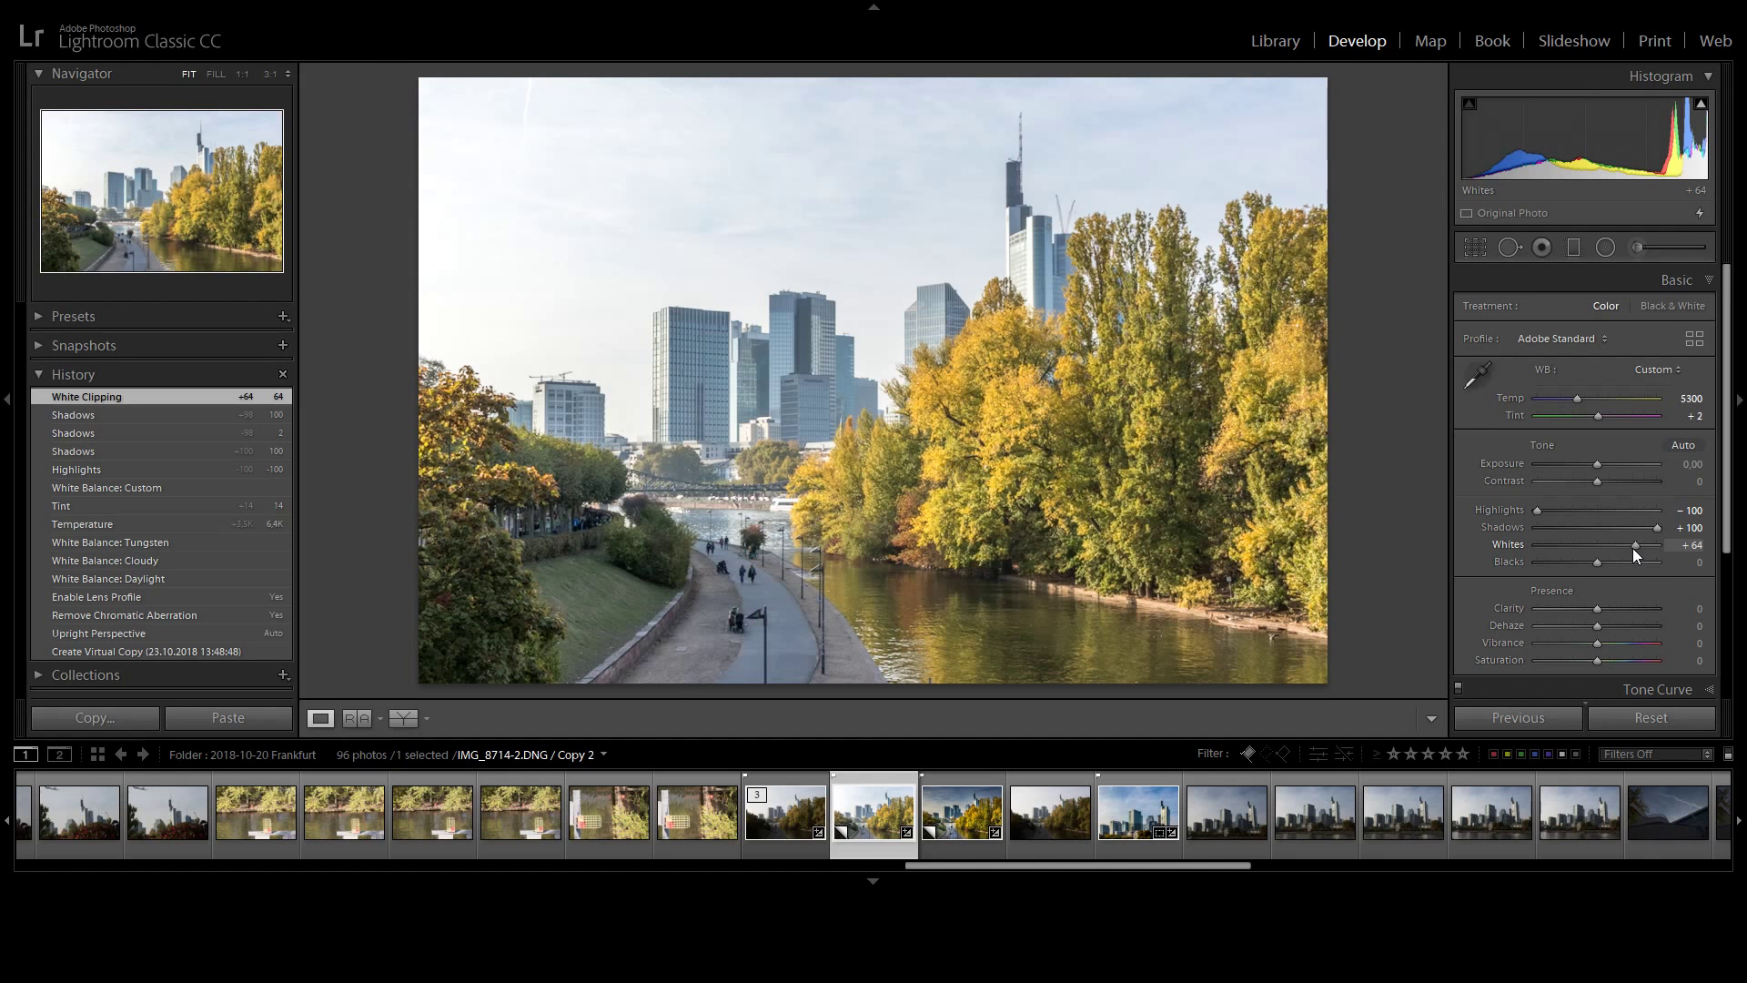
pyautogui.moveTo(1632, 548); pyautogui.dragTo(1629, 575)
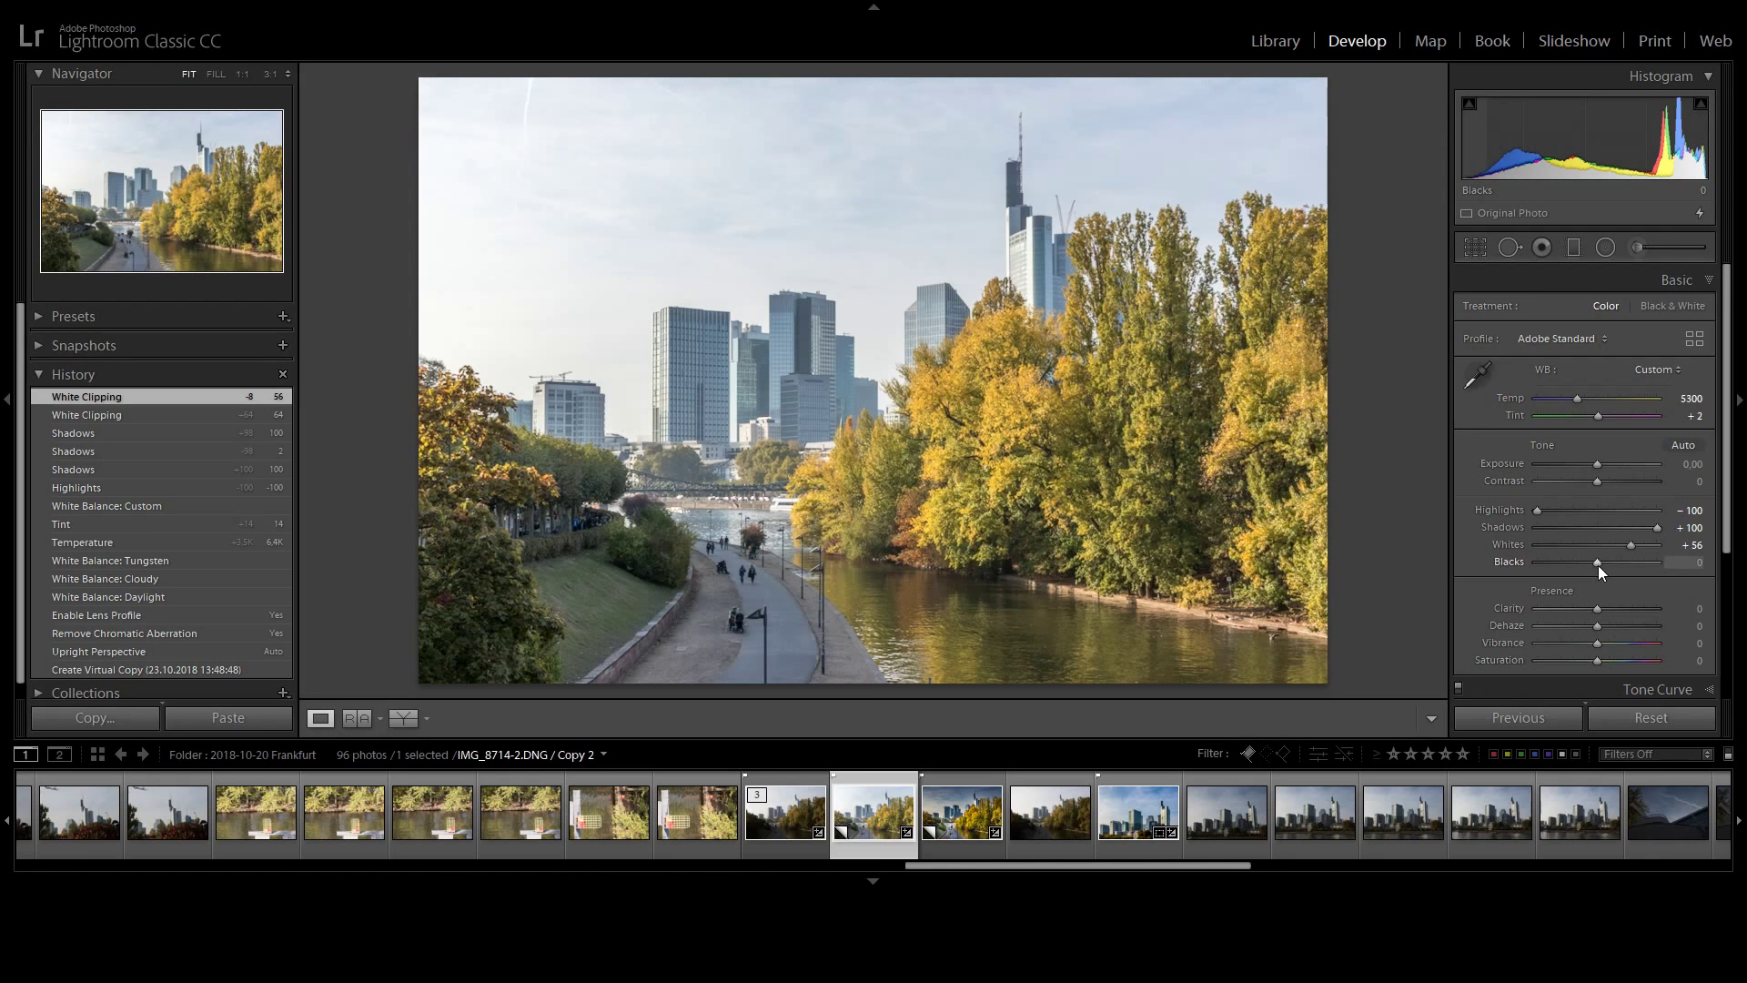
# Lower the blacks to -73, checking the shadow clipping while adjusting.
pyautogui.moveTo(1596, 565); pyautogui.dragTo(1562, 564)
pyautogui.click(1469, 106)
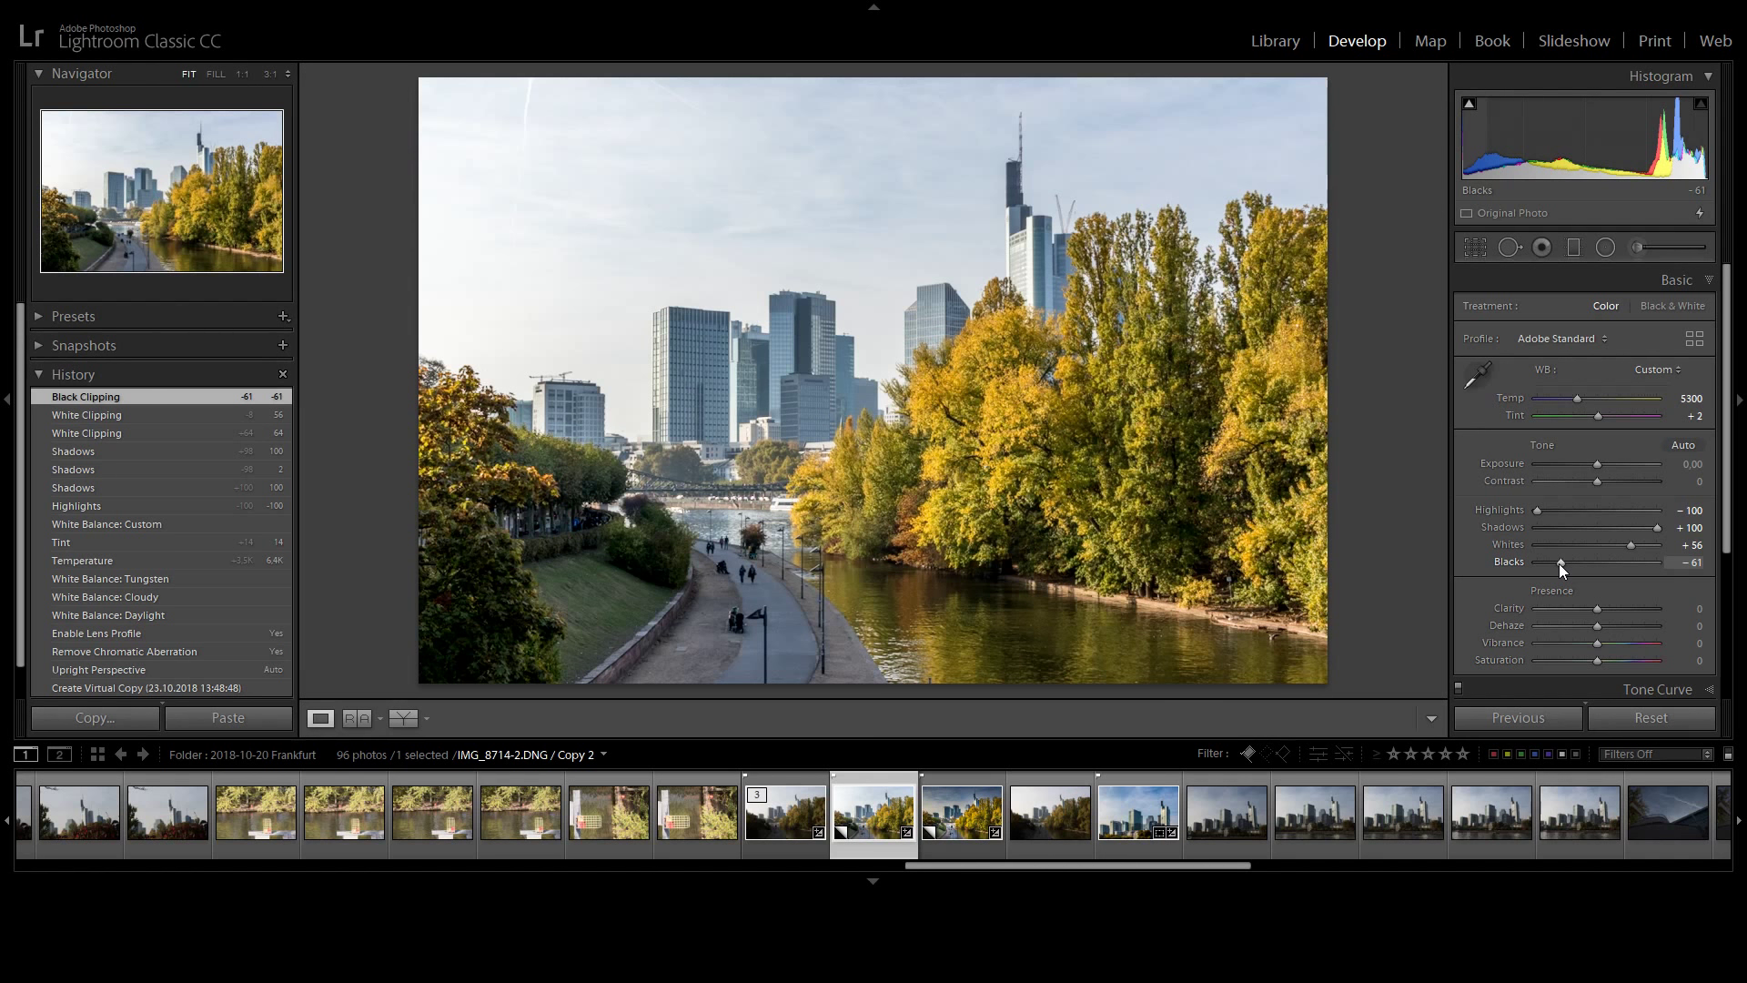
pyautogui.moveTo(1559, 564); pyautogui.dragTo(1552, 565)
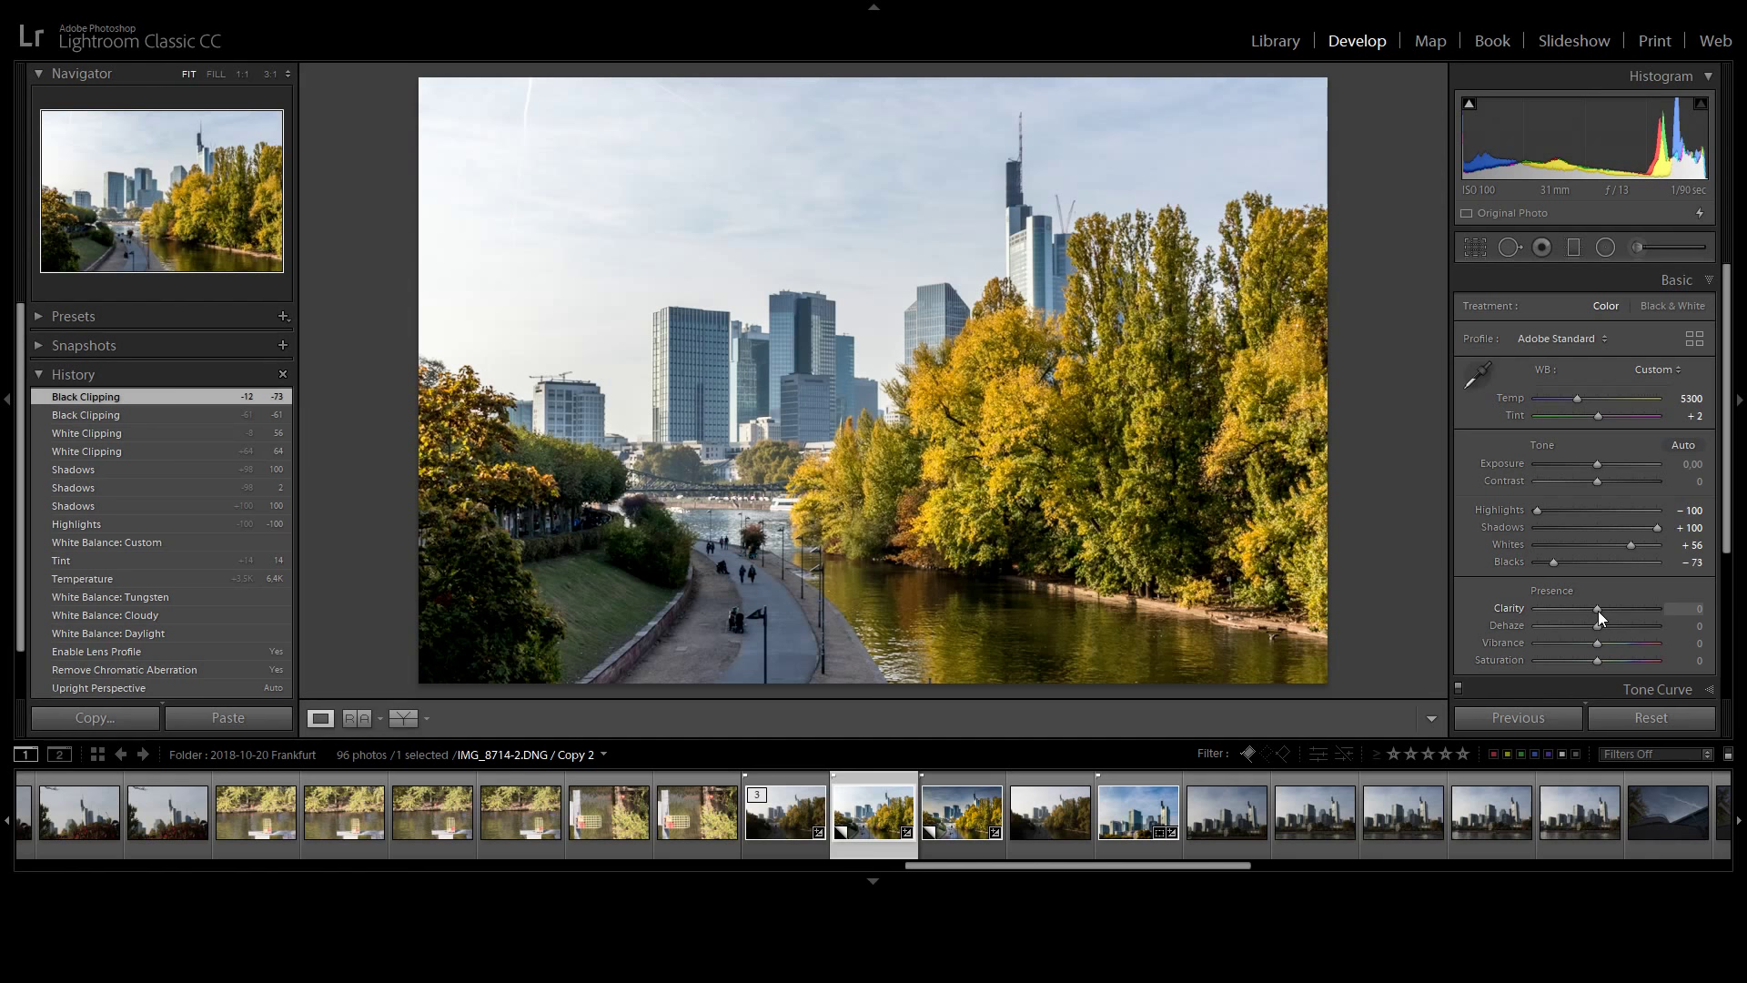
# Set the clarity to +27 and the dehaze amount to +38.
pyautogui.moveTo(1598, 610); pyautogui.dragTo(1600, 608)
pyautogui.moveTo(1600, 609); pyautogui.dragTo(1614, 614)
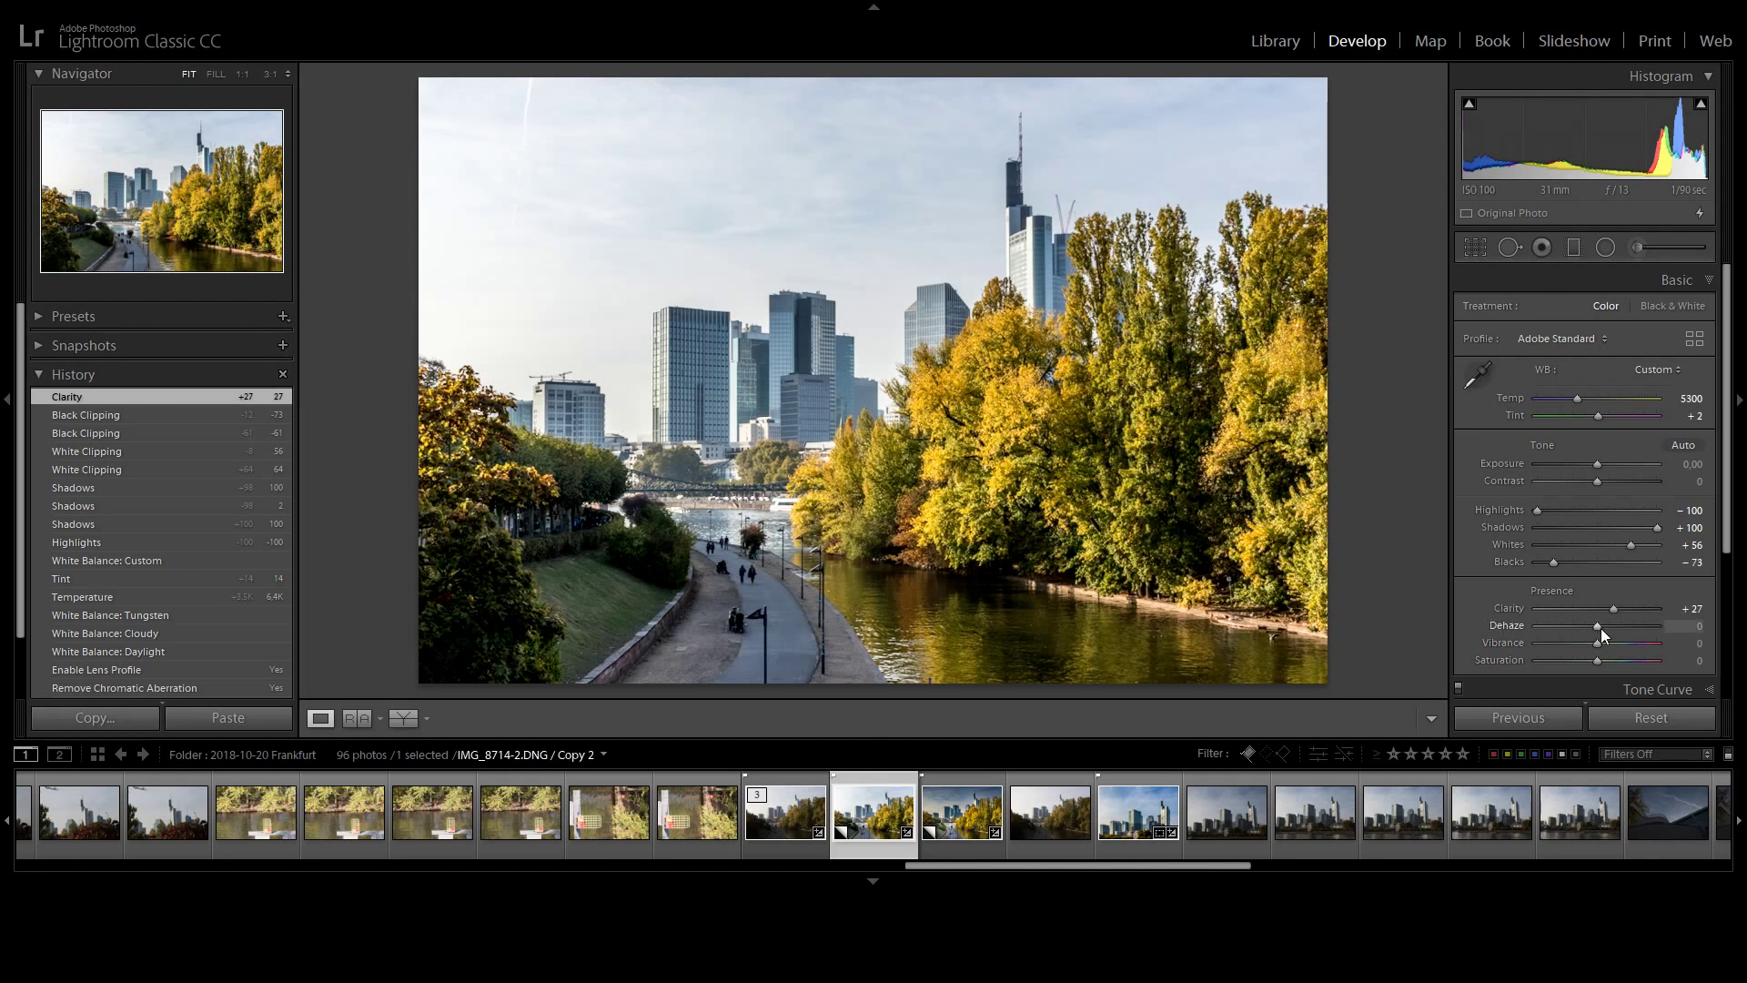
pyautogui.moveTo(1597, 631); pyautogui.dragTo(1599, 630)
pyautogui.moveTo(1597, 629); pyautogui.dragTo(1618, 631)
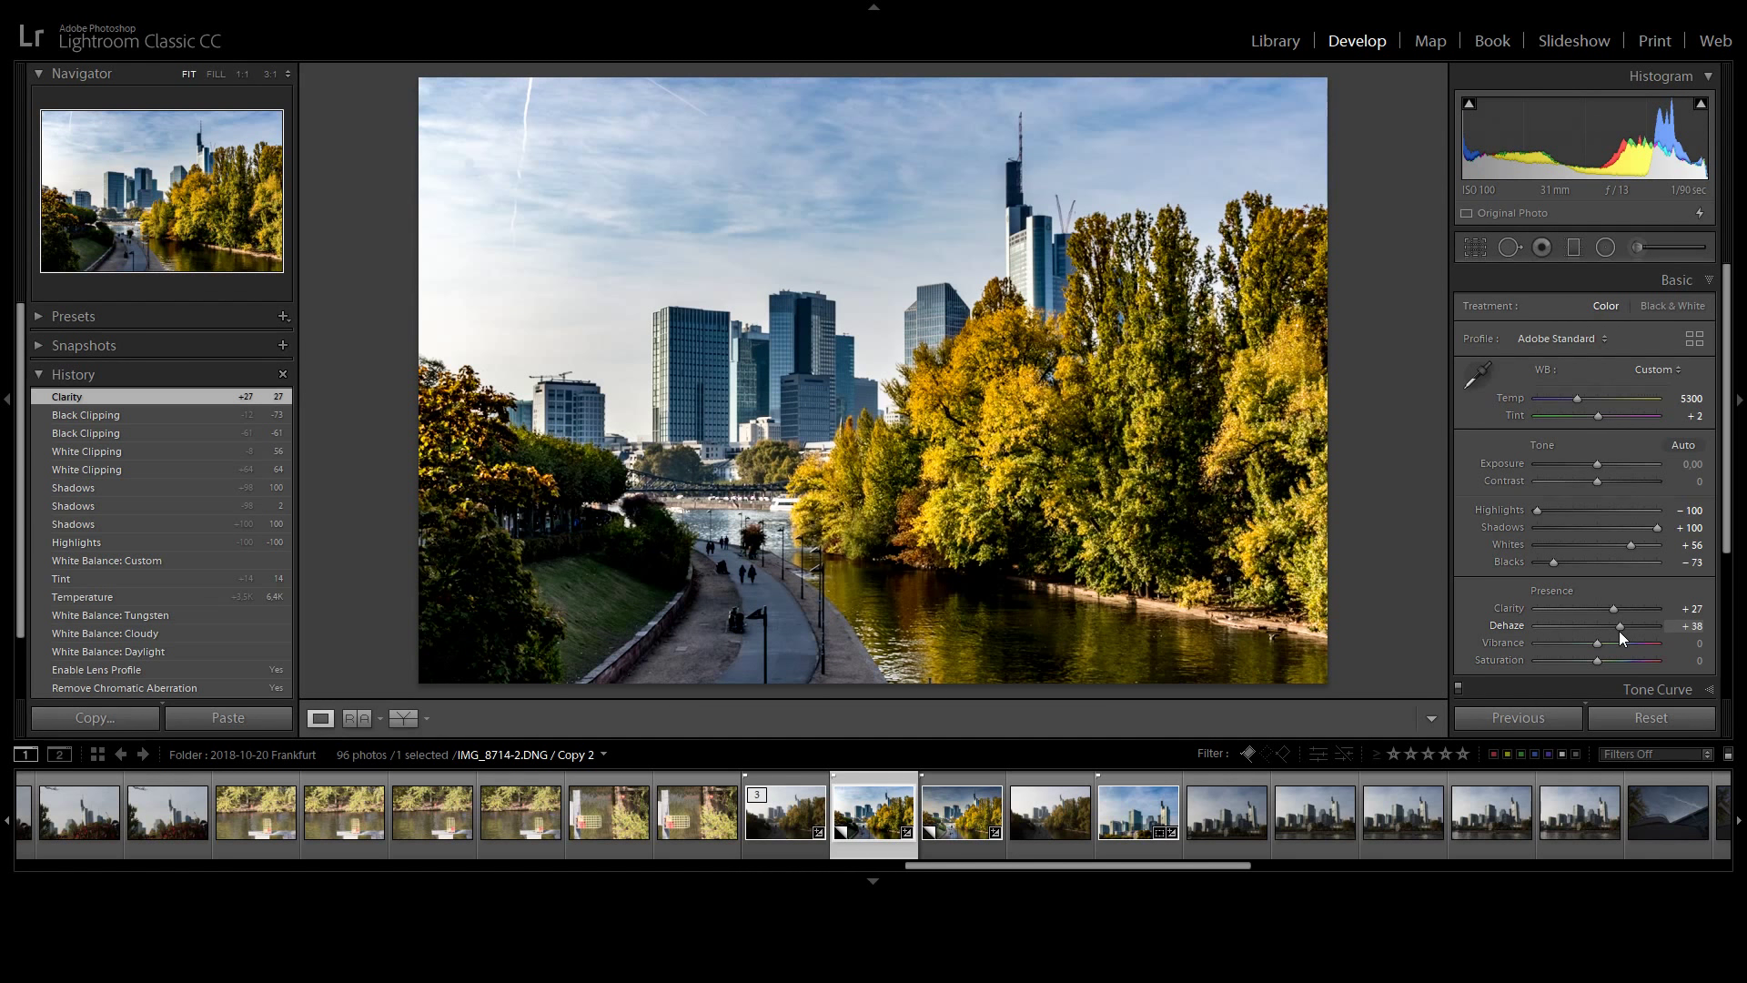
pyautogui.moveTo(1618, 631); pyautogui.dragTo(1619, 630)
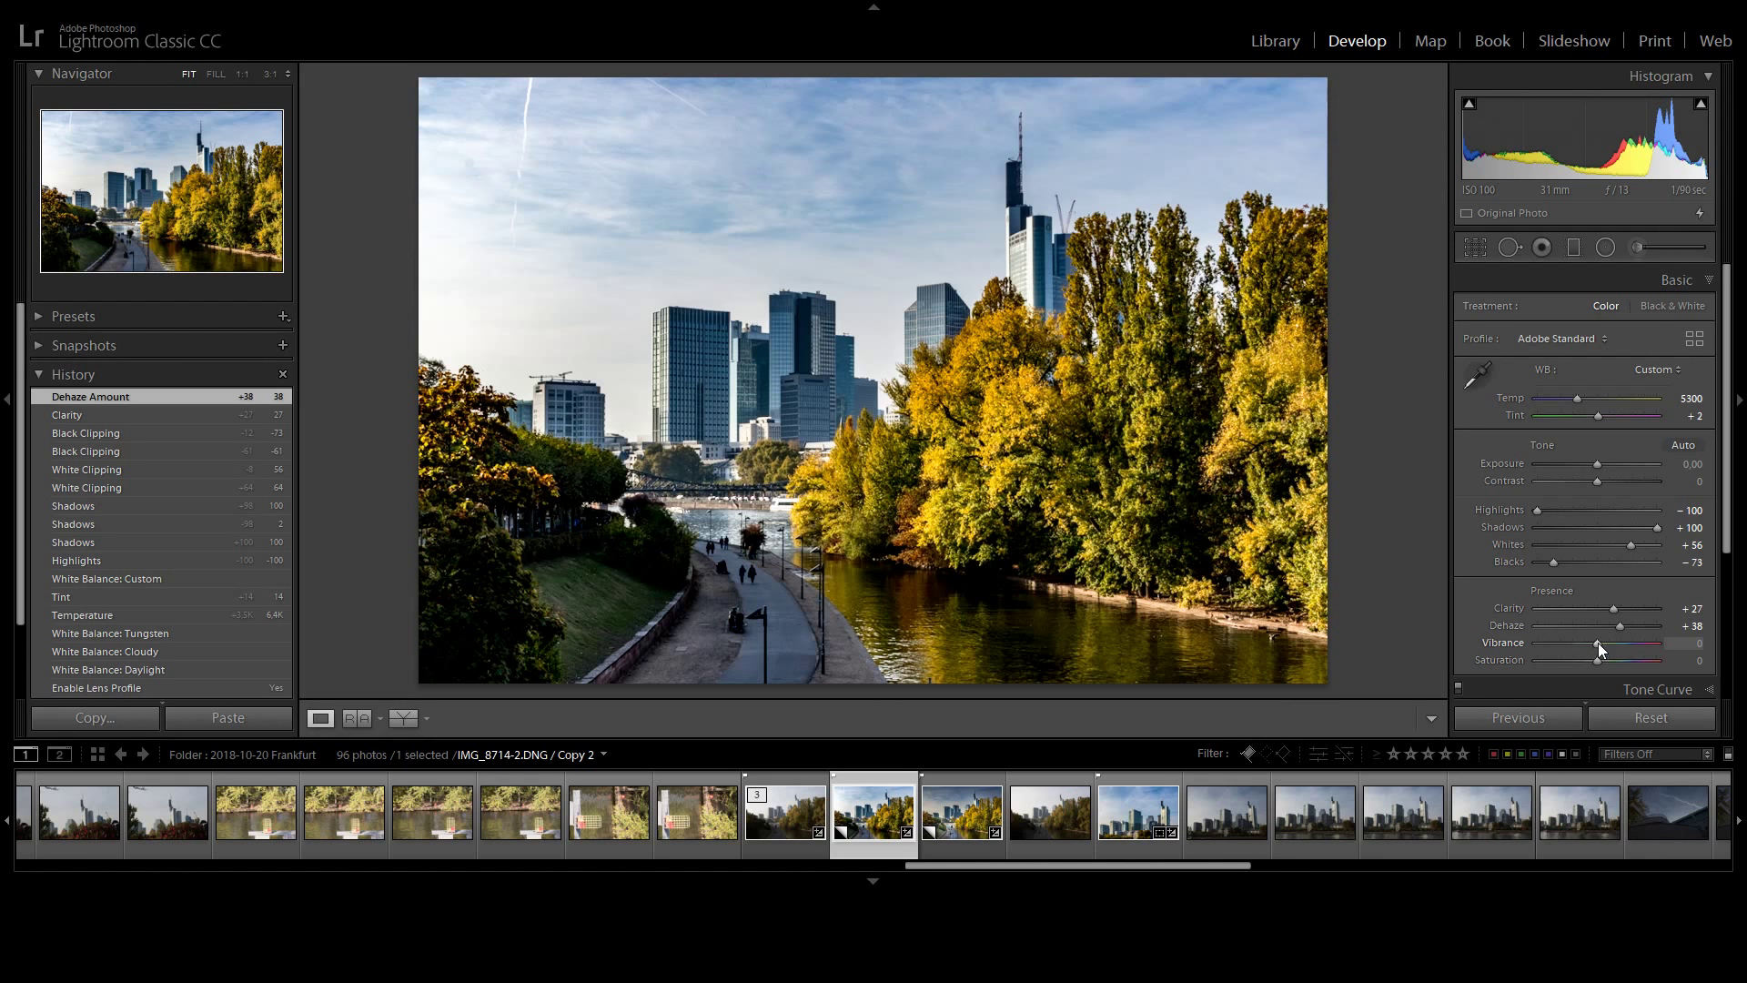
# Raise the vibrance to +38 and reduce the saturation to -5.
pyautogui.moveTo(1599, 641)
pyautogui.mouseDown()
pyautogui.moveTo(1651, 635)
pyautogui.moveTo(1619, 635)
pyautogui.mouseUp()
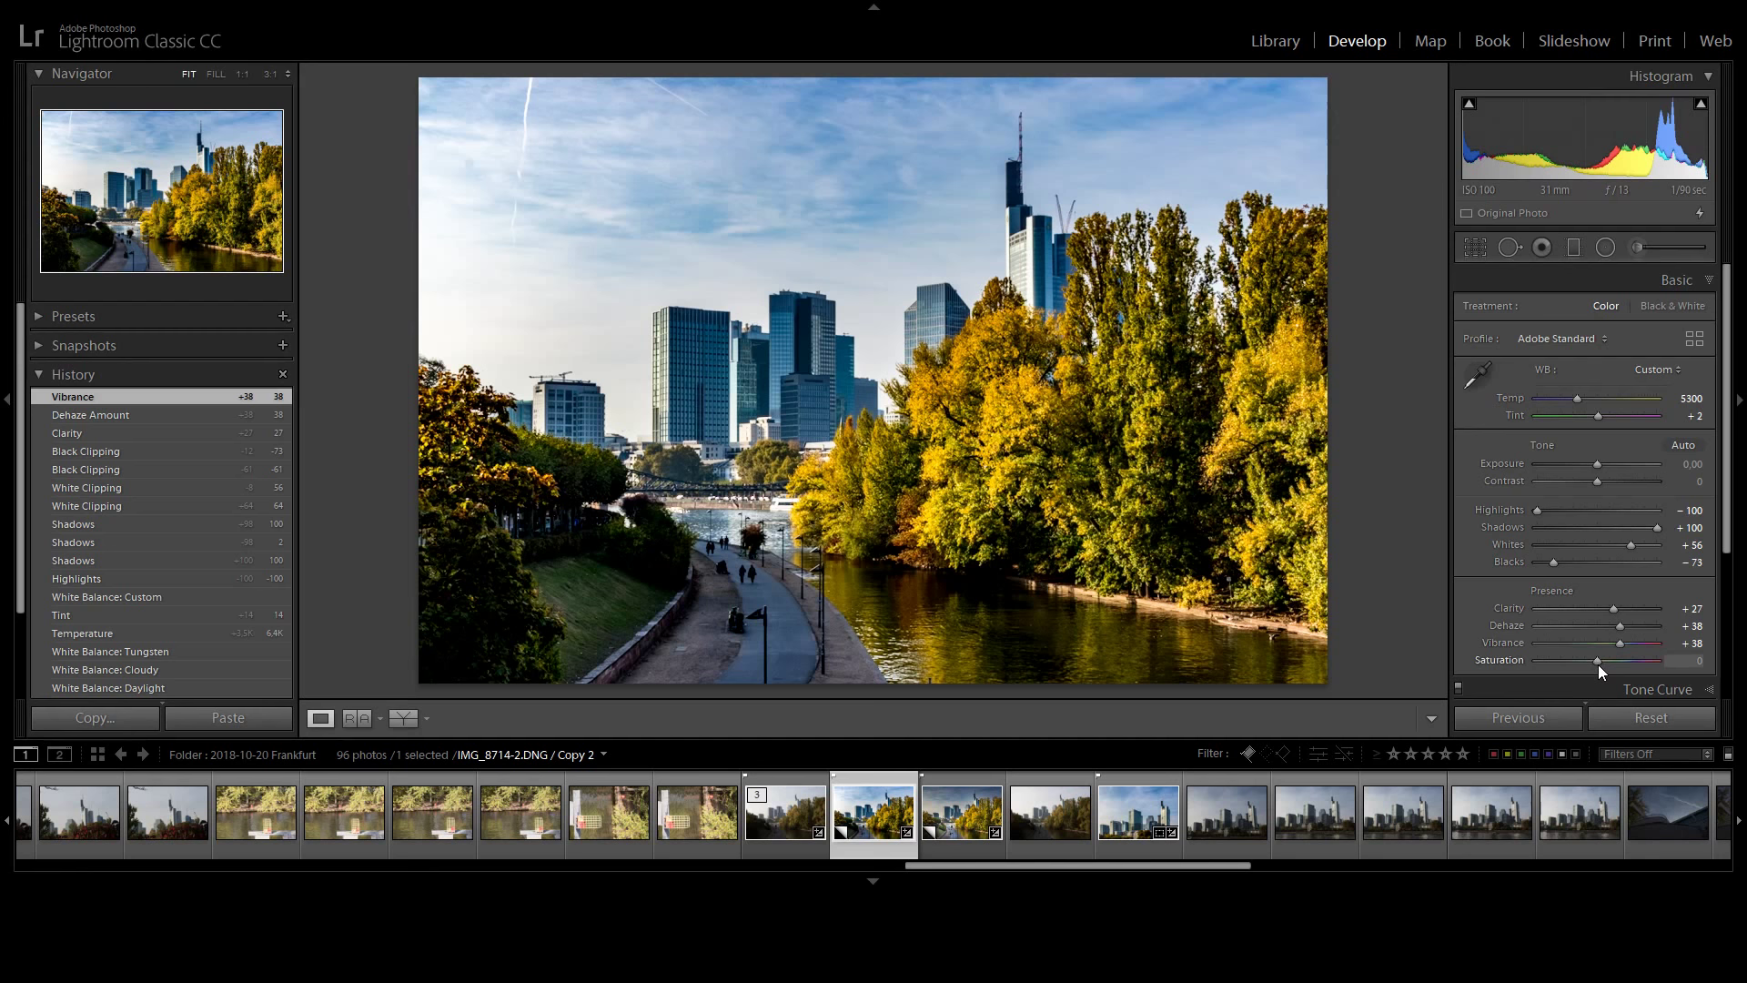
pyautogui.moveTo(1598, 664); pyautogui.dragTo(1596, 669)
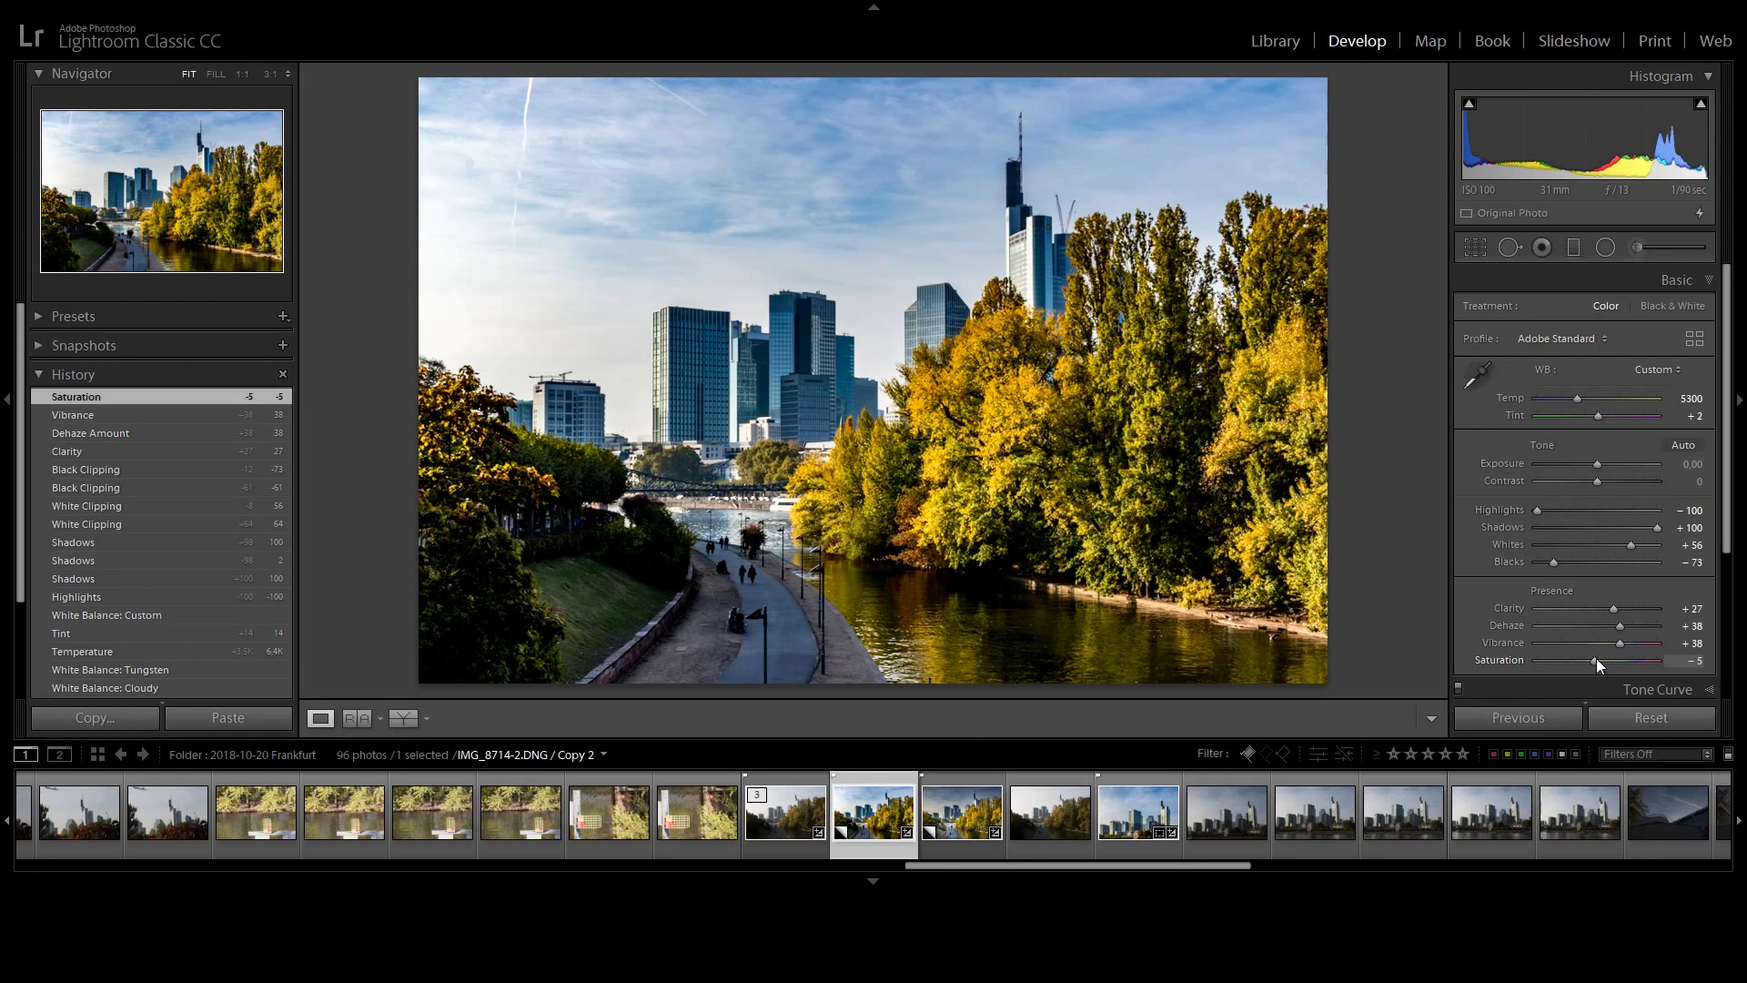
# Reduce the saturation to -15, and set the dehaze amount to +32 after trying a negative value and a reset.
pyautogui.moveTo(1596, 658)
pyautogui.mouseDown()
pyautogui.moveTo(1683, 669)
pyautogui.moveTo(1625, 691)
pyautogui.moveTo(1477, 675)
pyautogui.moveTo(1593, 655)
pyautogui.mouseUp()
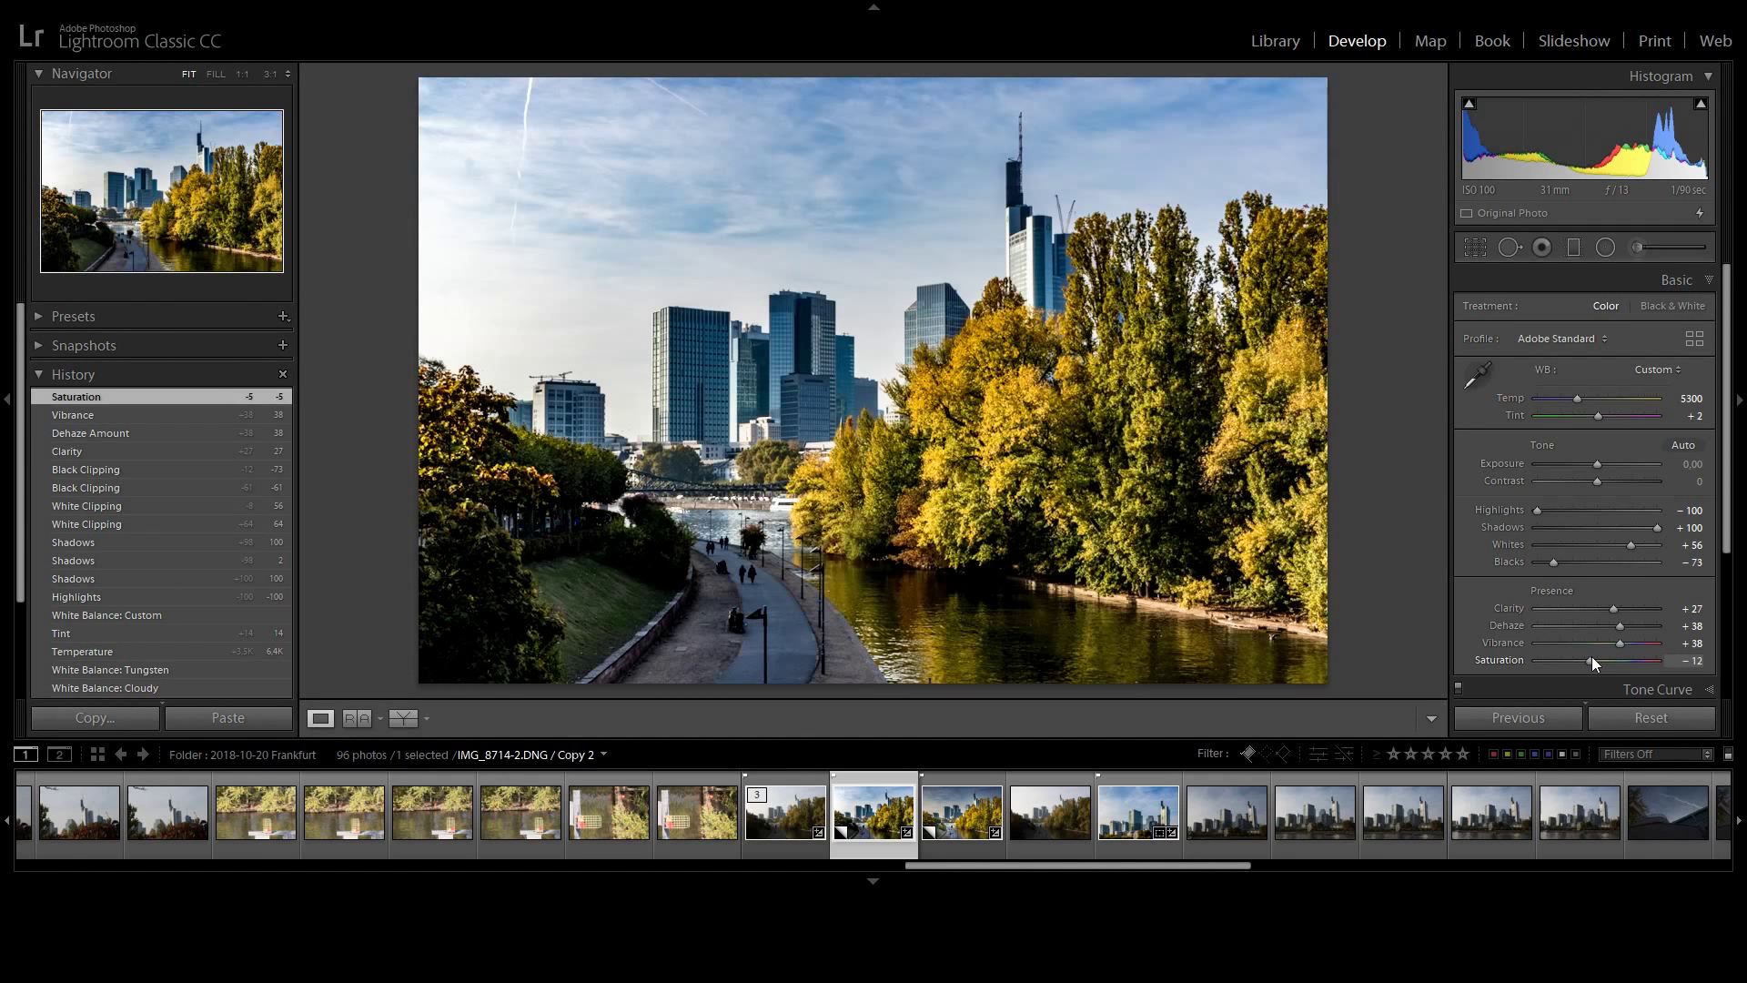
pyautogui.moveTo(1591, 657); pyautogui.dragTo(1588, 659)
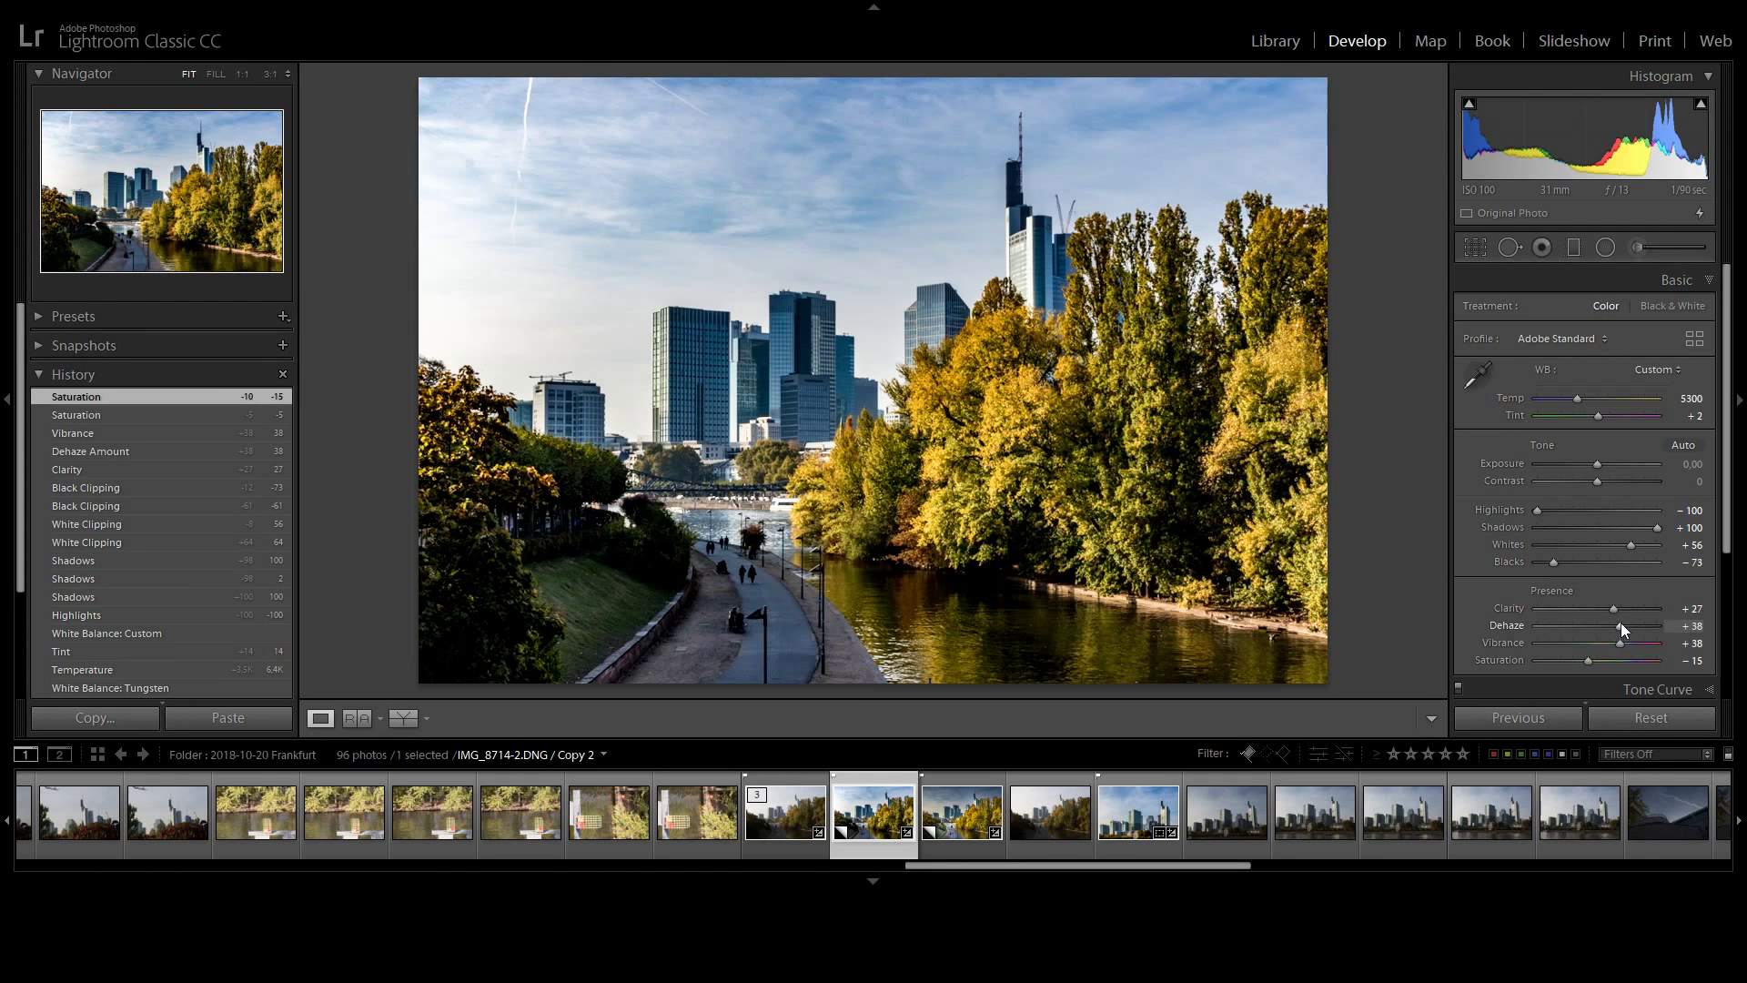
pyautogui.moveTo(1621, 625)
pyautogui.mouseDown()
pyautogui.moveTo(1565, 624)
pyautogui.moveTo(1590, 626)
pyautogui.mouseUp()
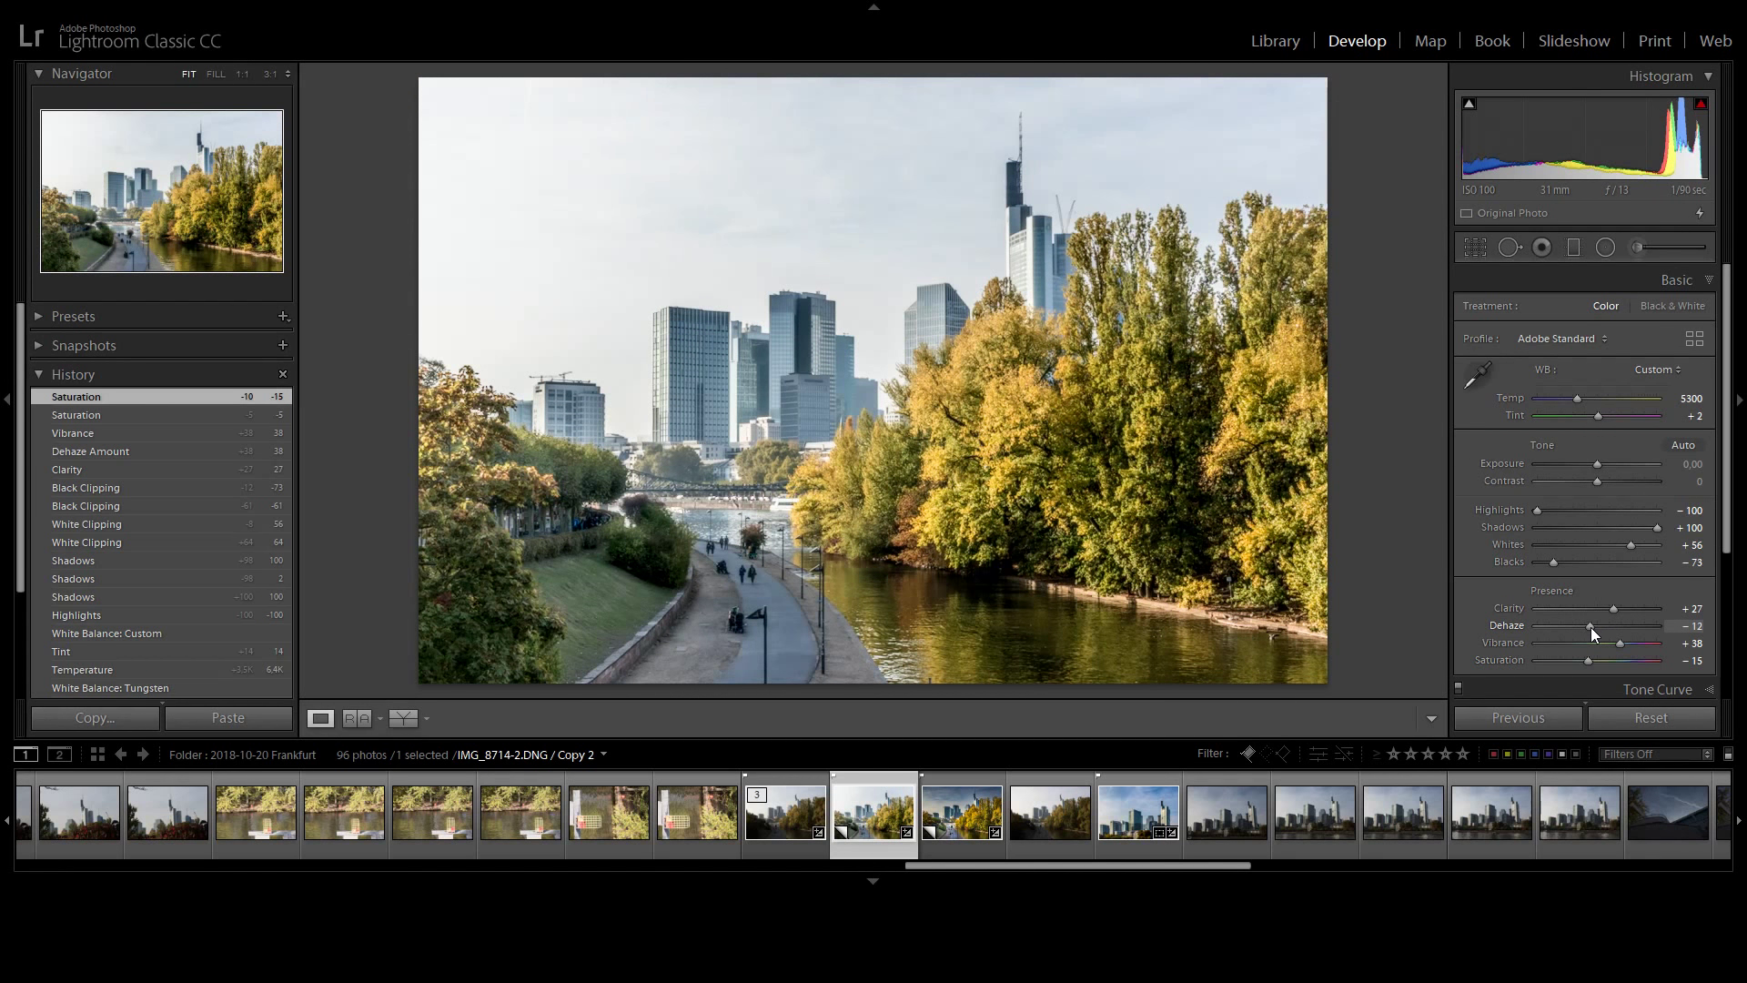
pyautogui.doubleClick(1591, 628)
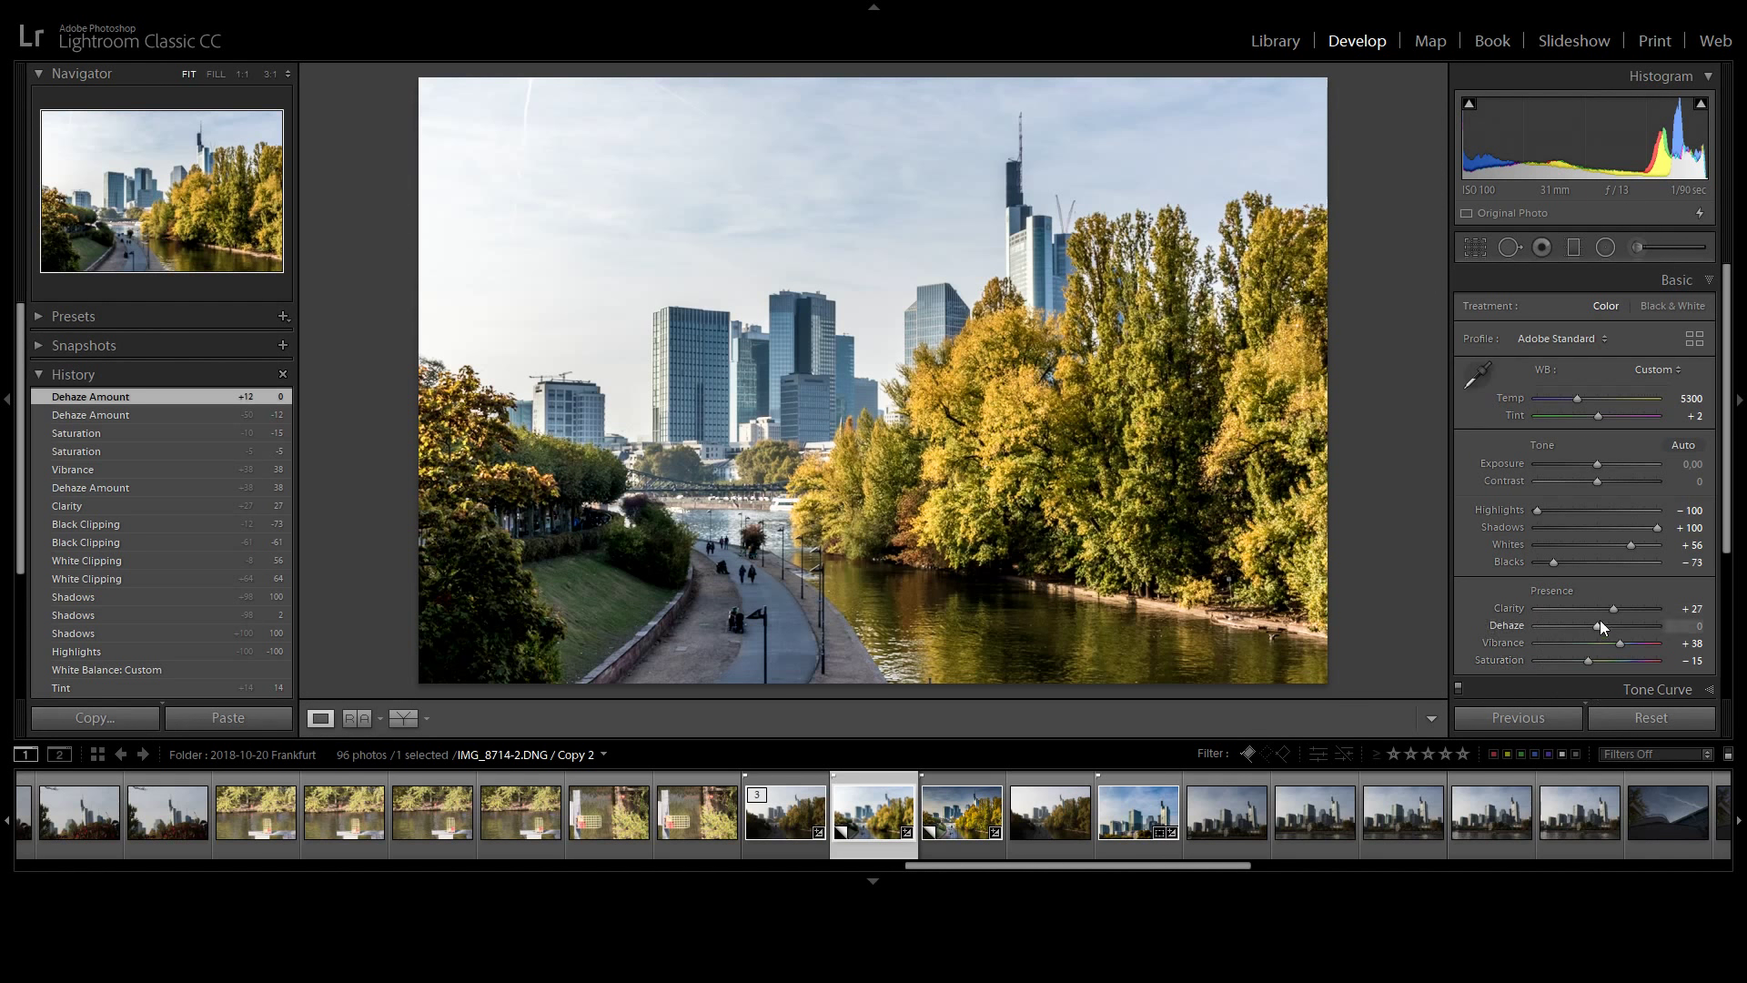
pyautogui.moveTo(1596, 626); pyautogui.dragTo(1614, 649)
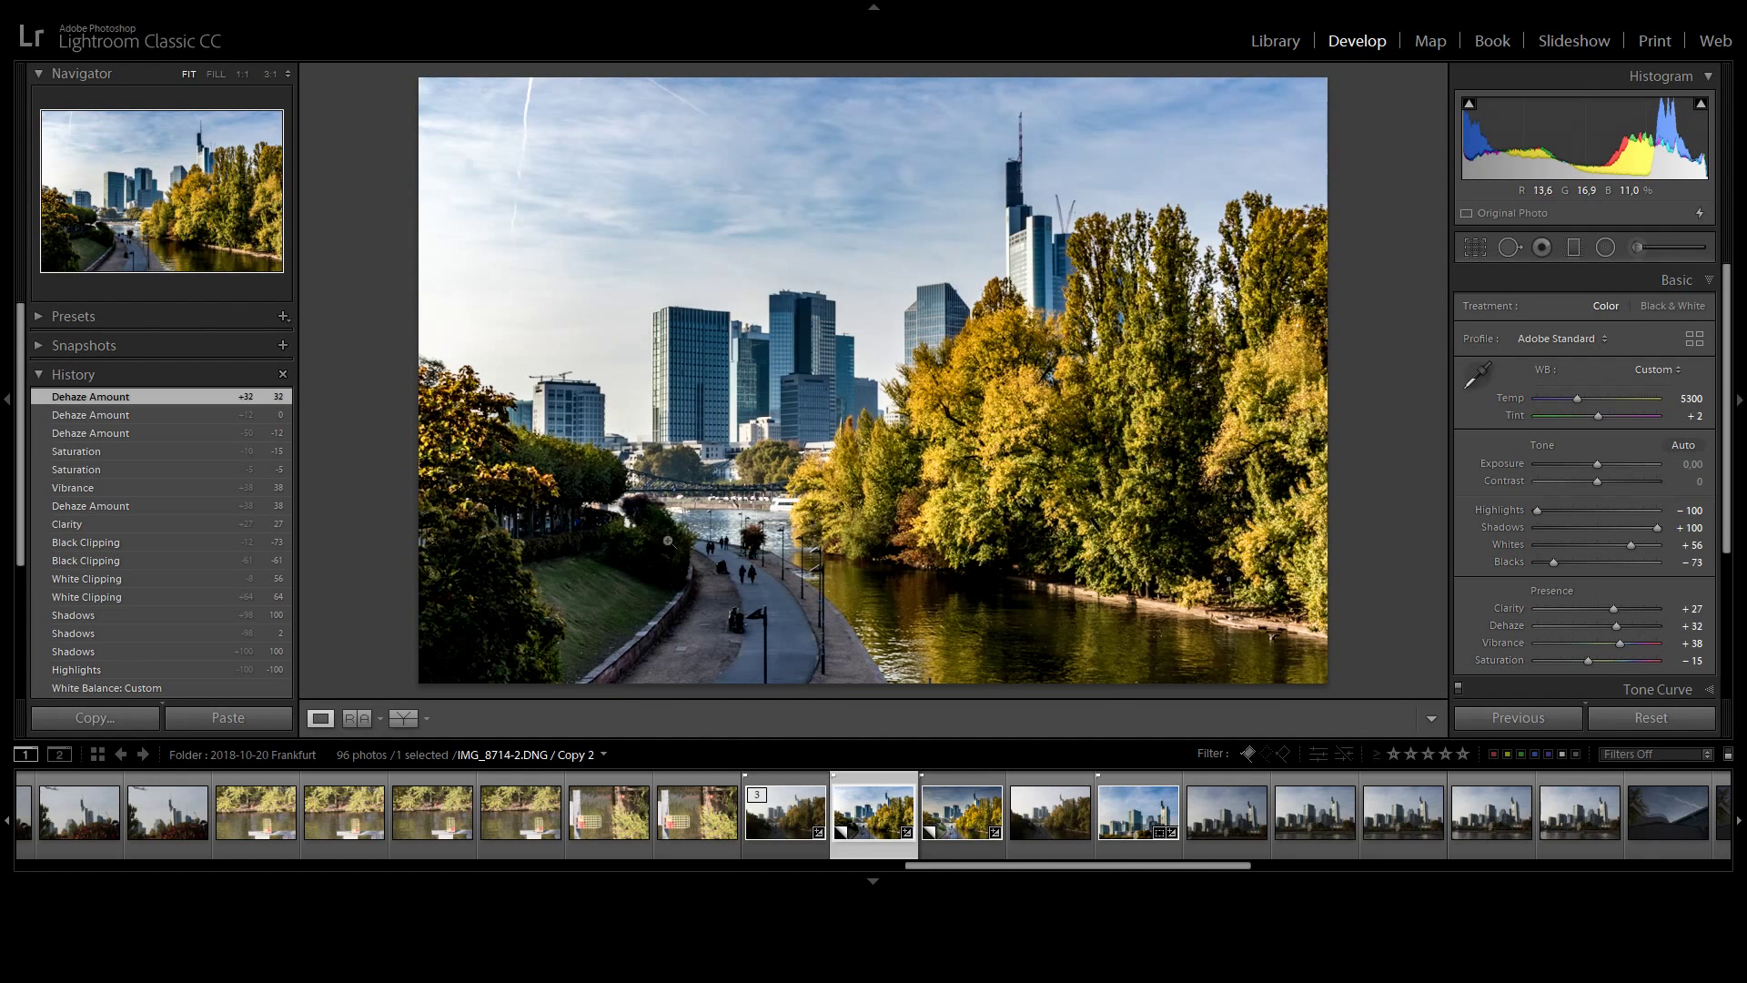
# Check the shadow clipping overlay, and try a brighter and a darker exposure before resetting it to 0.
pyautogui.click(1468, 104)
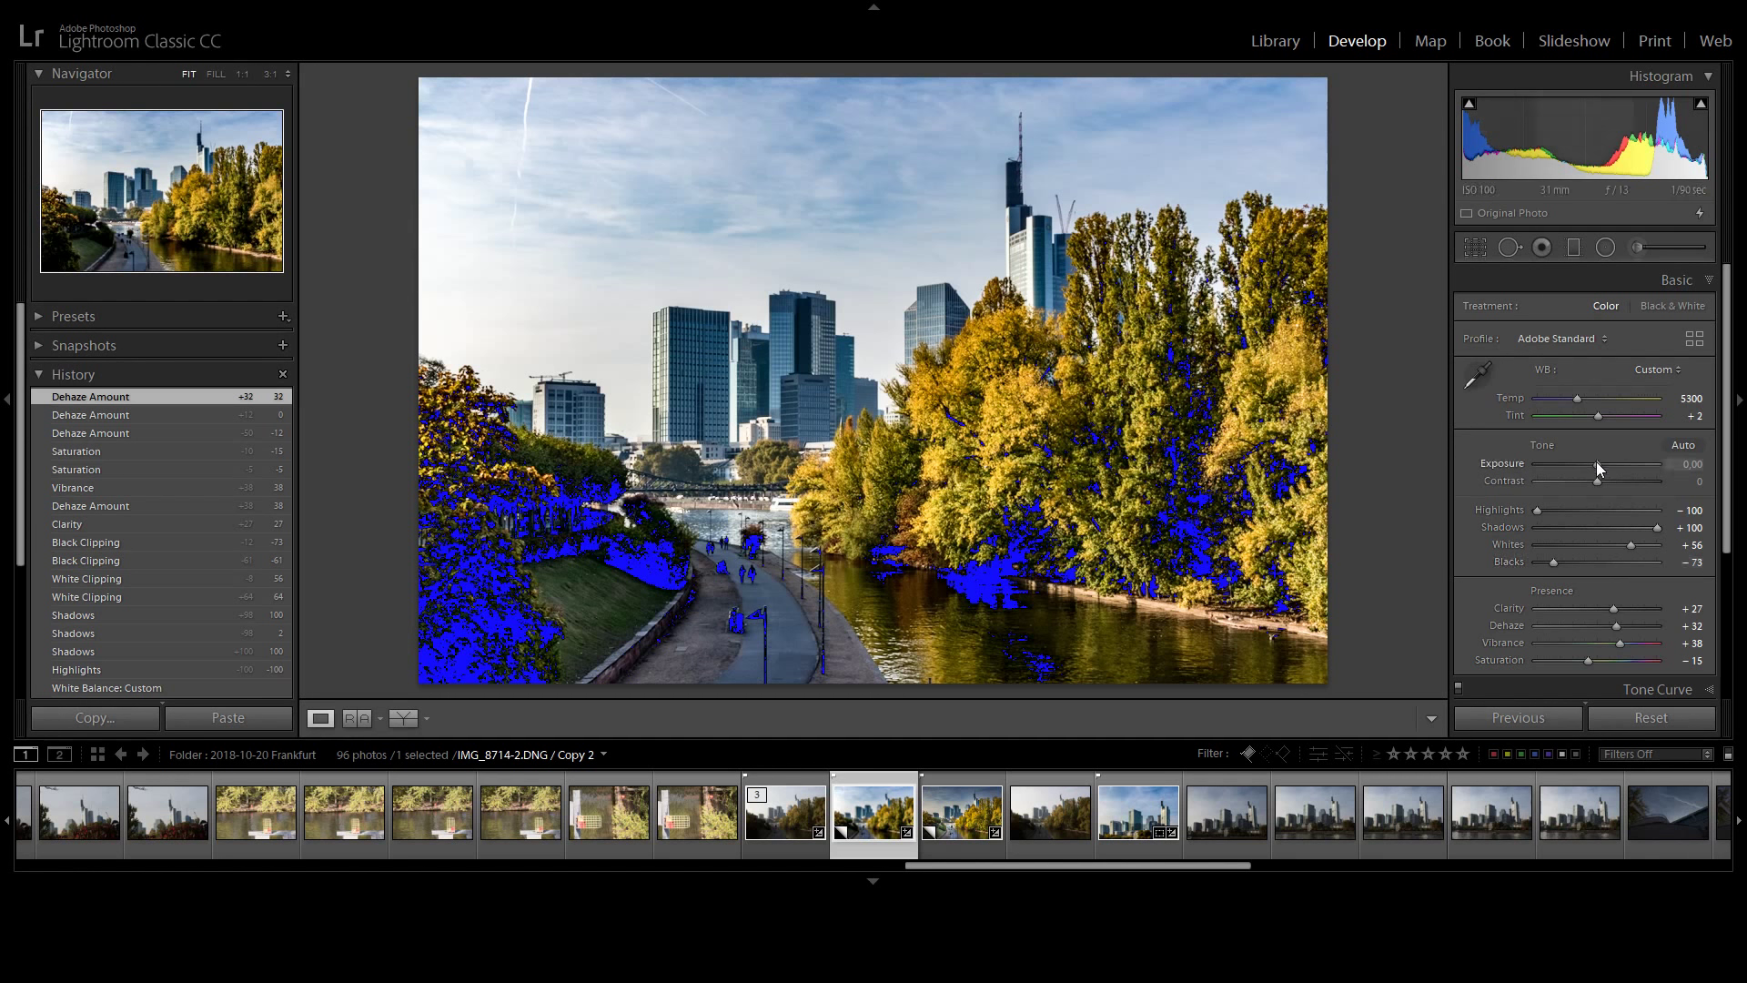
pyautogui.moveTo(1596, 466); pyautogui.dragTo(1602, 472)
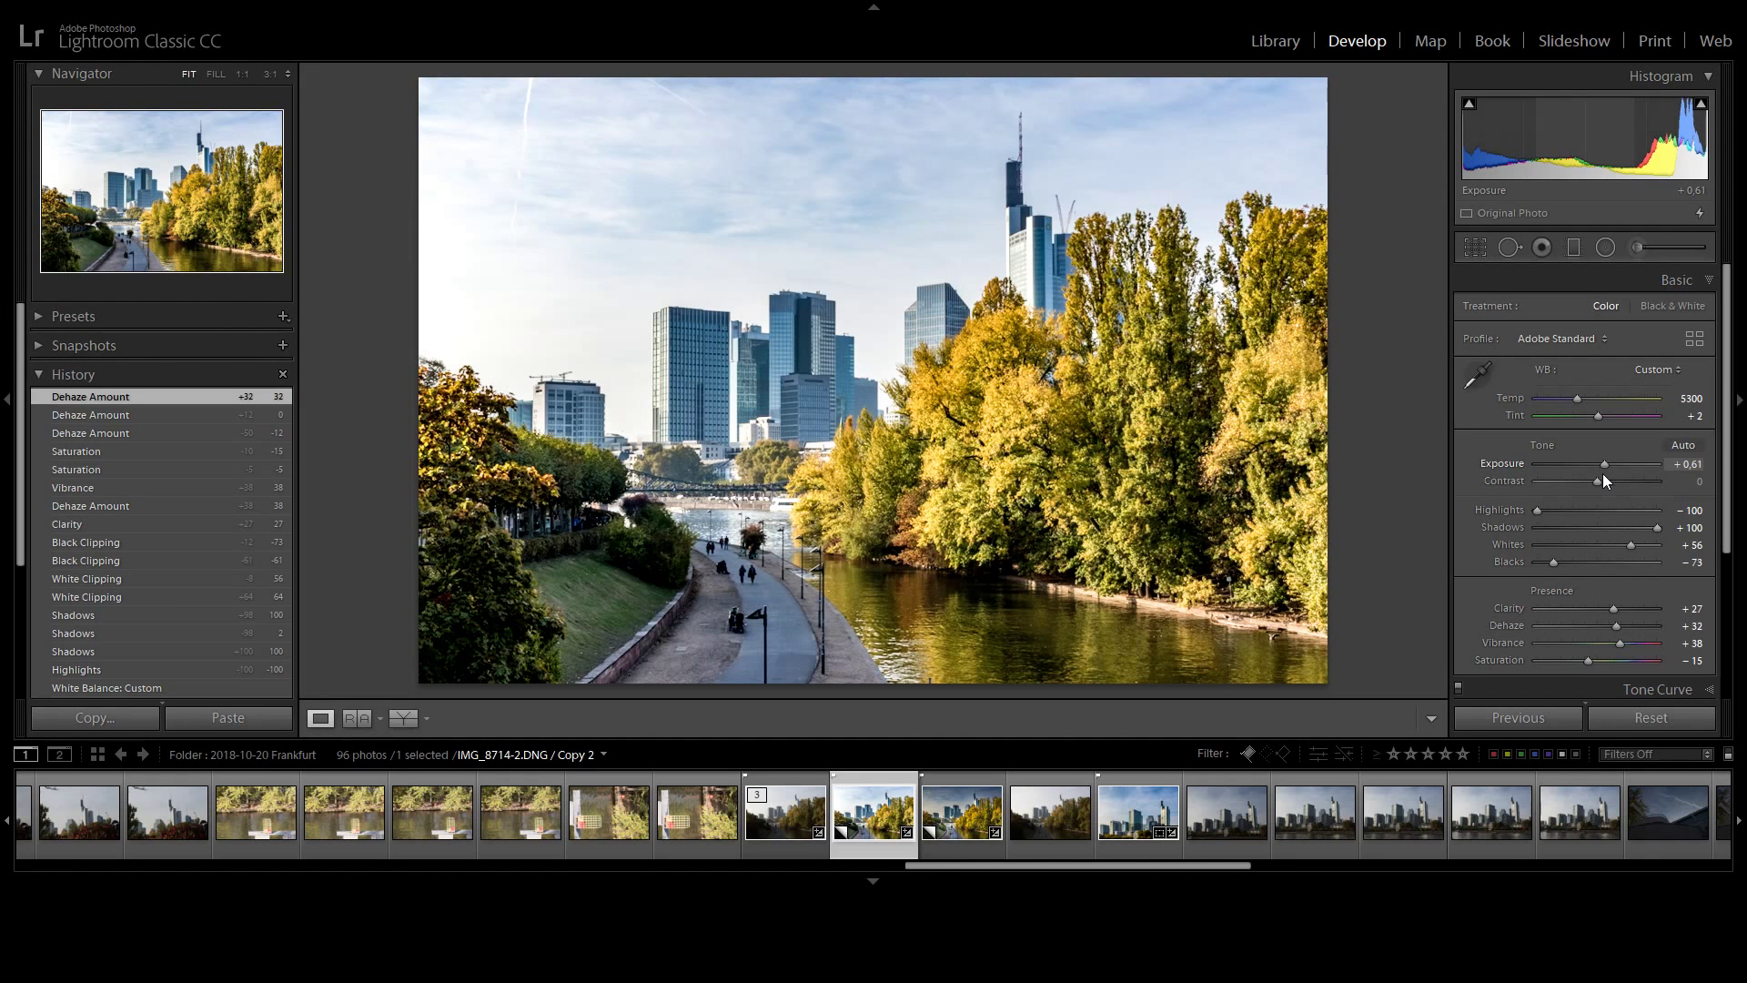
pyautogui.moveTo(1602, 473); pyautogui.dragTo(1592, 475)
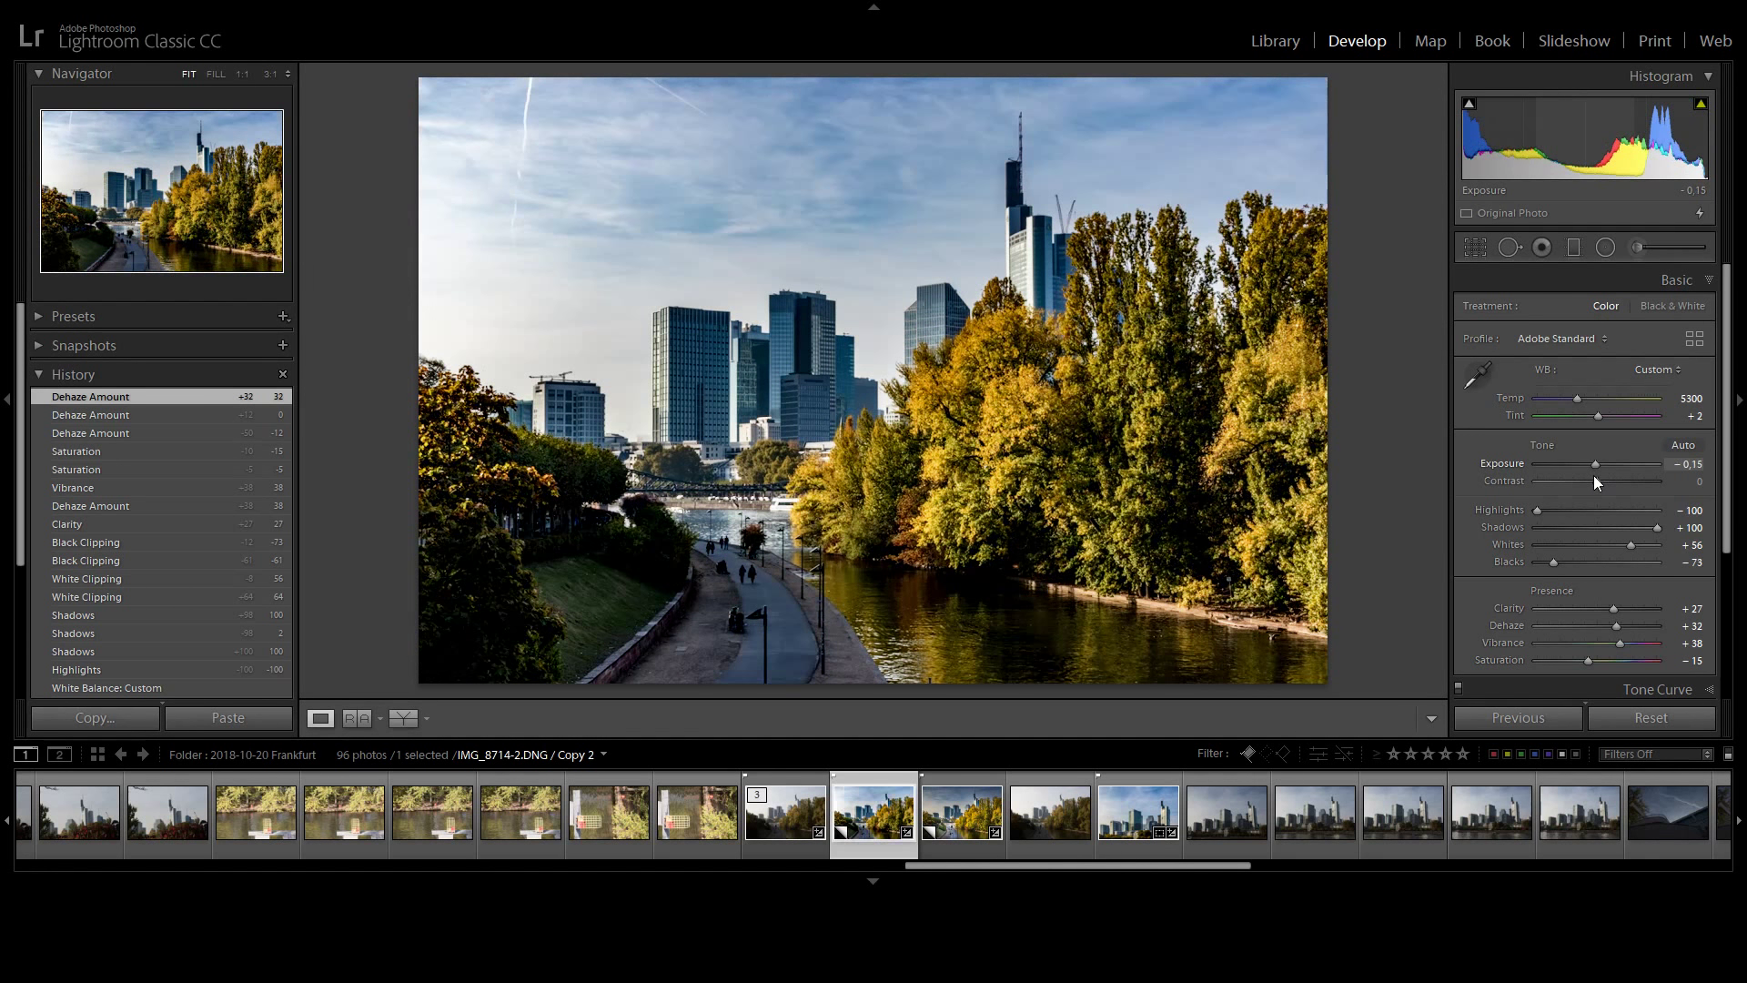
pyautogui.doubleClick(1600, 468)
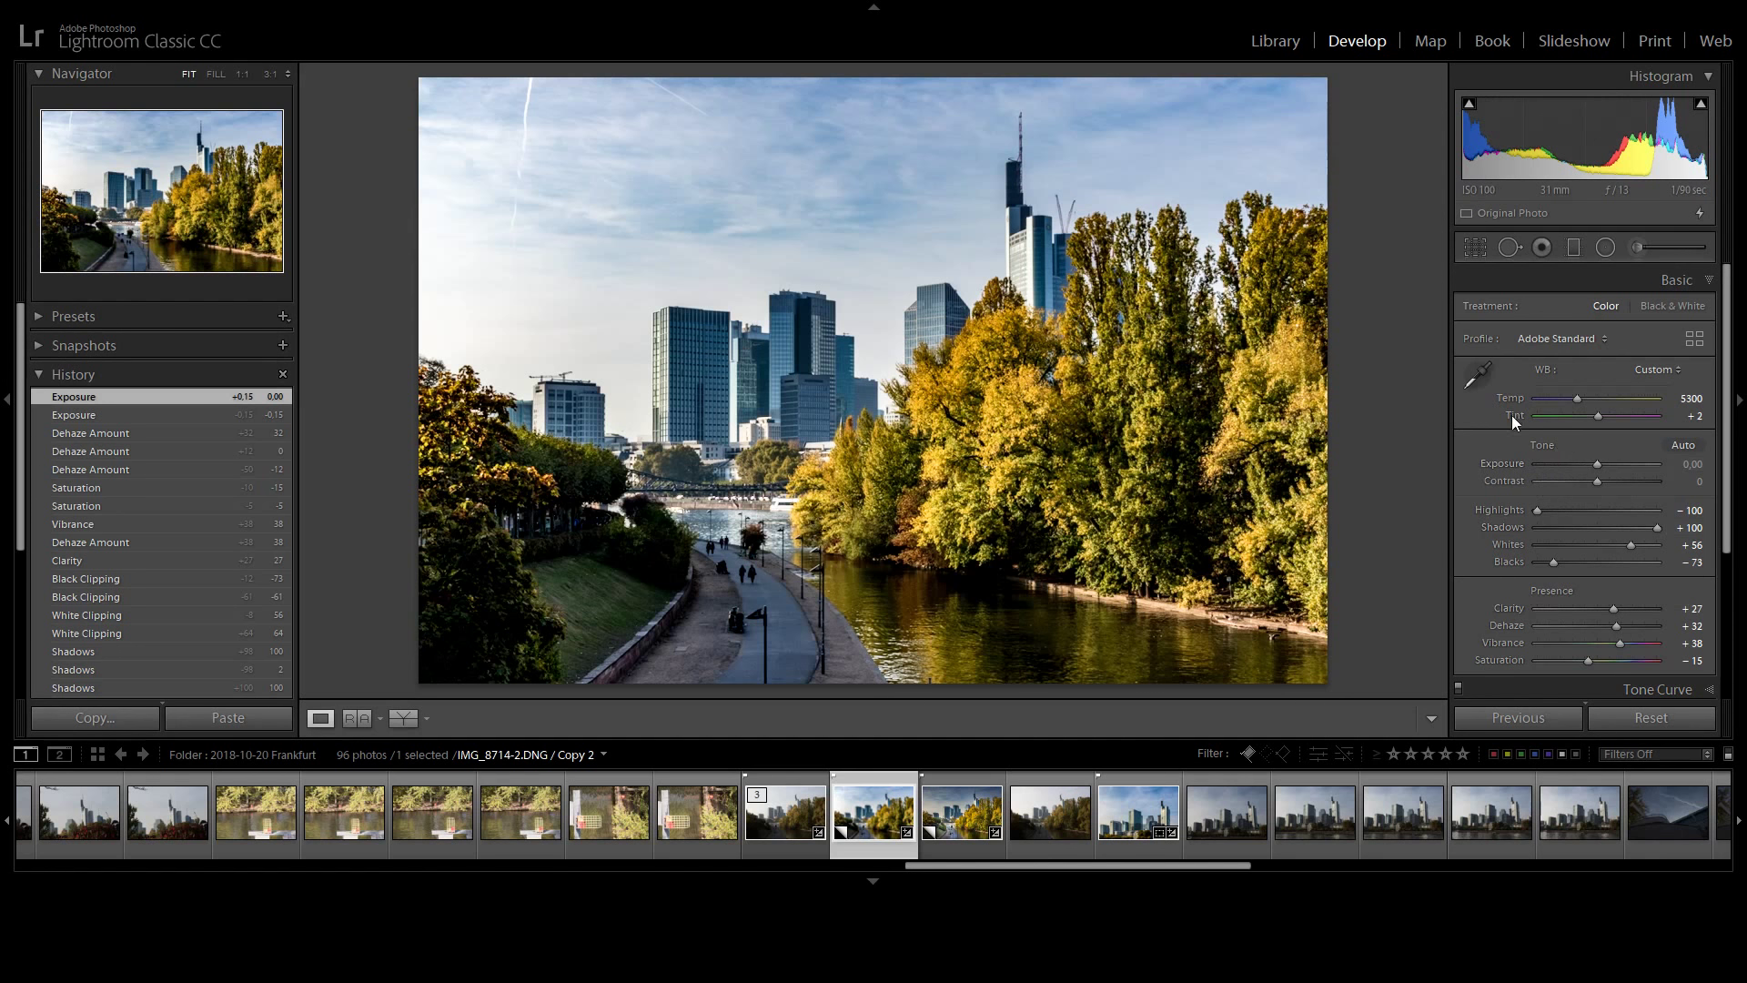
# Add a straight graduated filter from the top edge down to the bottom of the photo with exposure -1.87.
pyautogui.click(1573, 248)
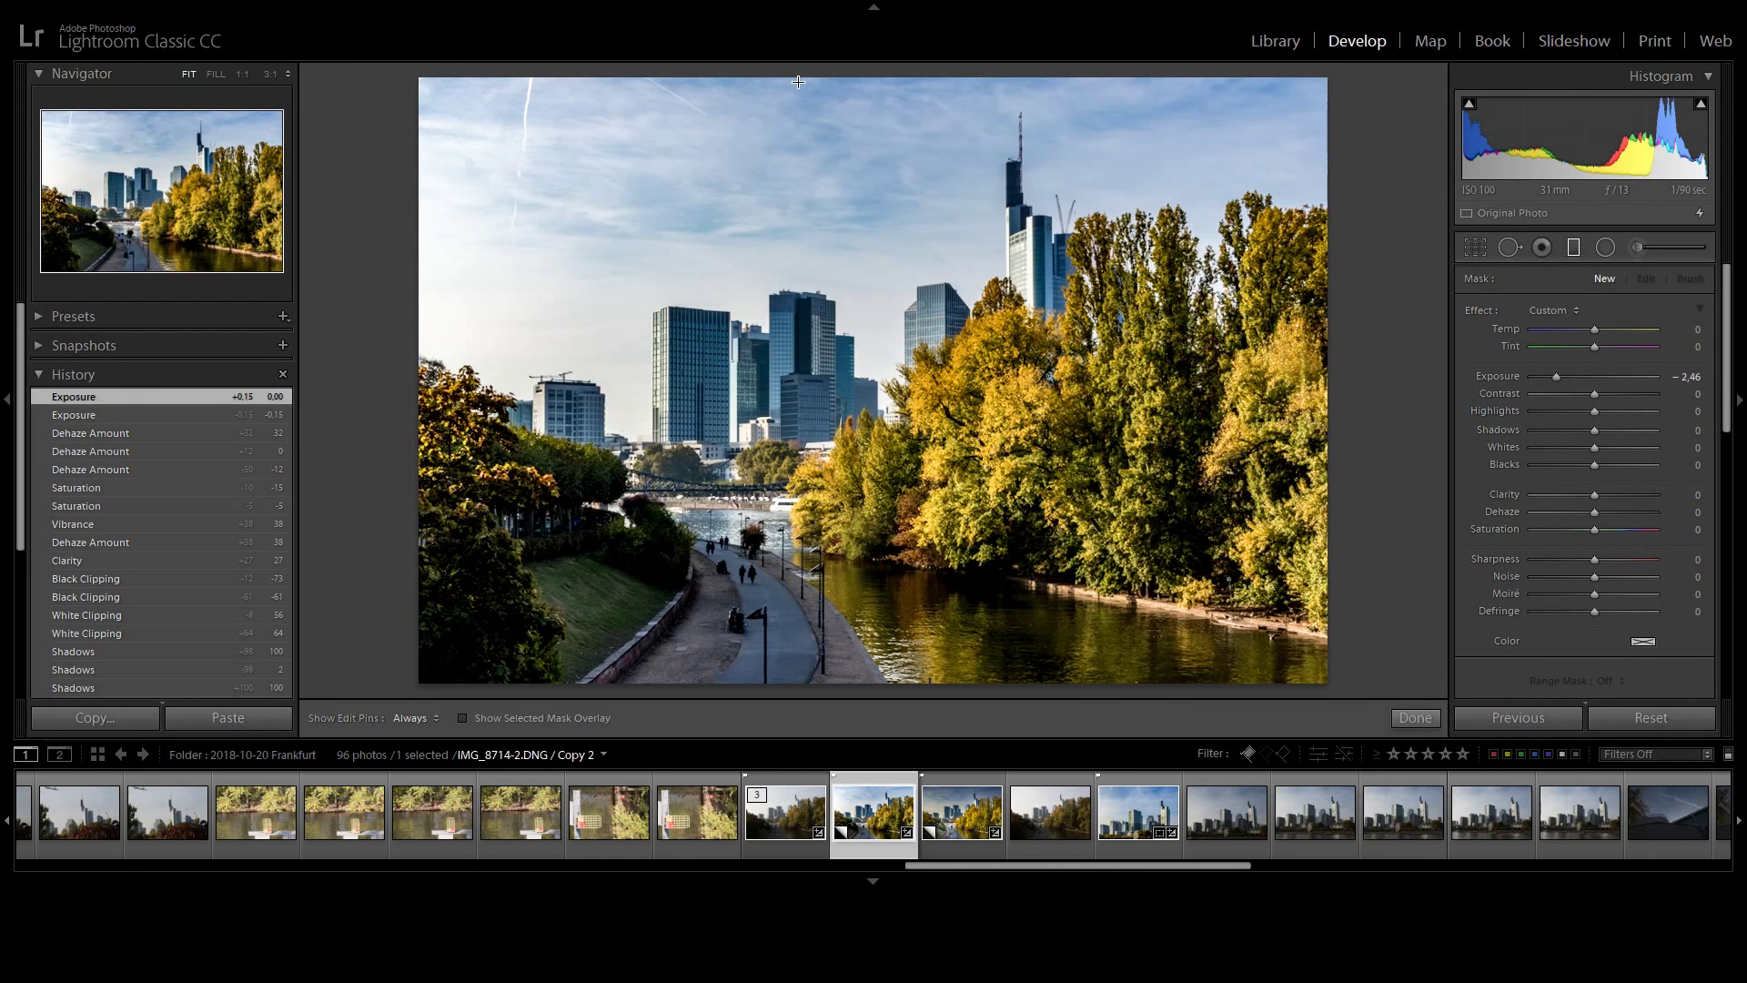
pyautogui.moveTo(788, 80); pyautogui.dragTo(794, 718)
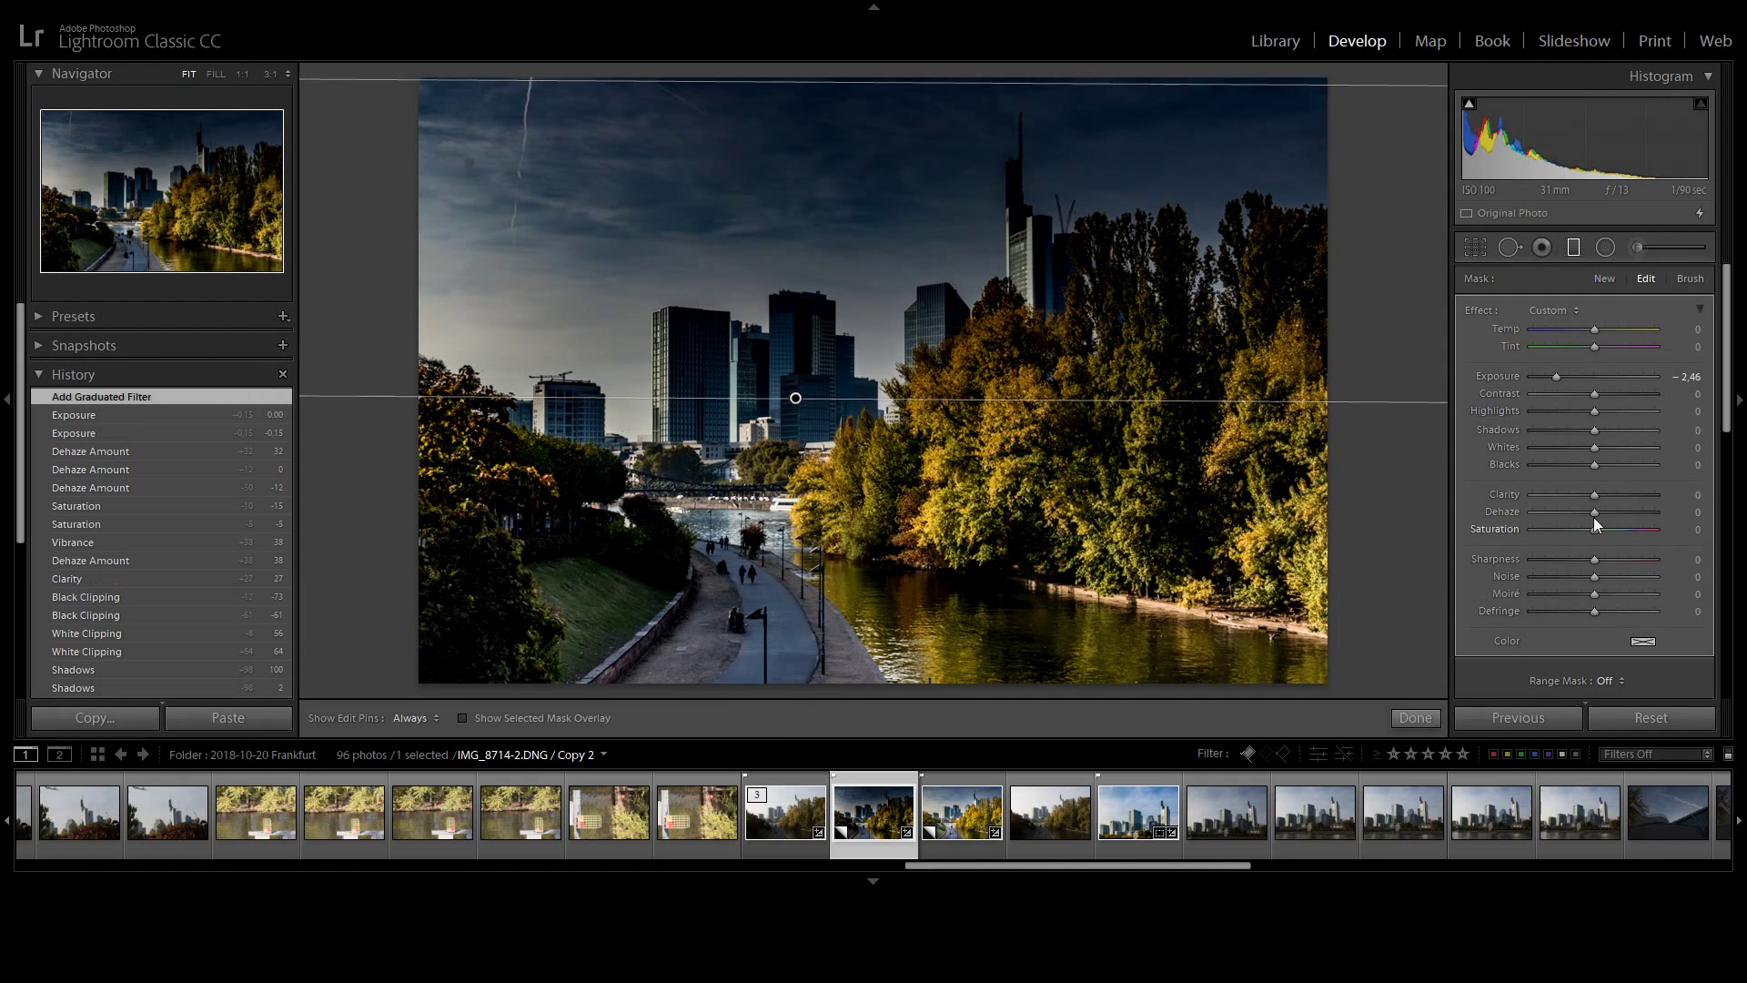
pyautogui.moveTo(1555, 379); pyautogui.dragTo(1565, 389)
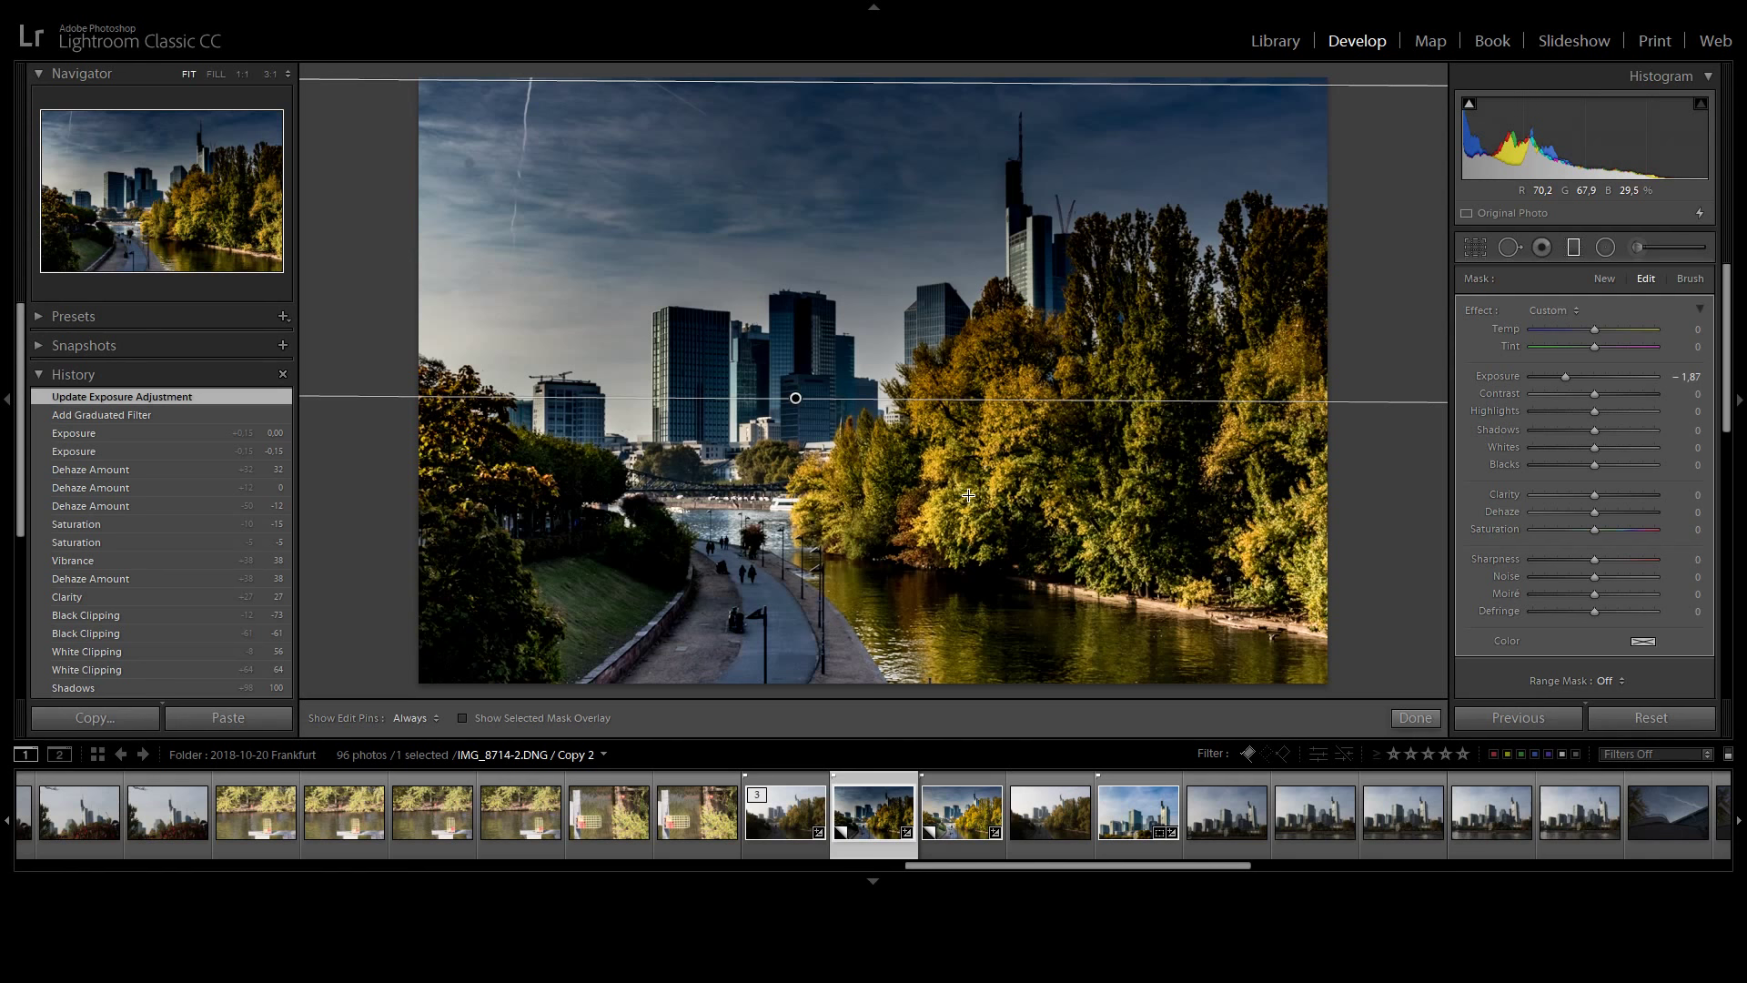
# Show the graduated filter's mask overlay and set its brush to erase with Auto Mask off and size 38.
pyautogui.press('o')
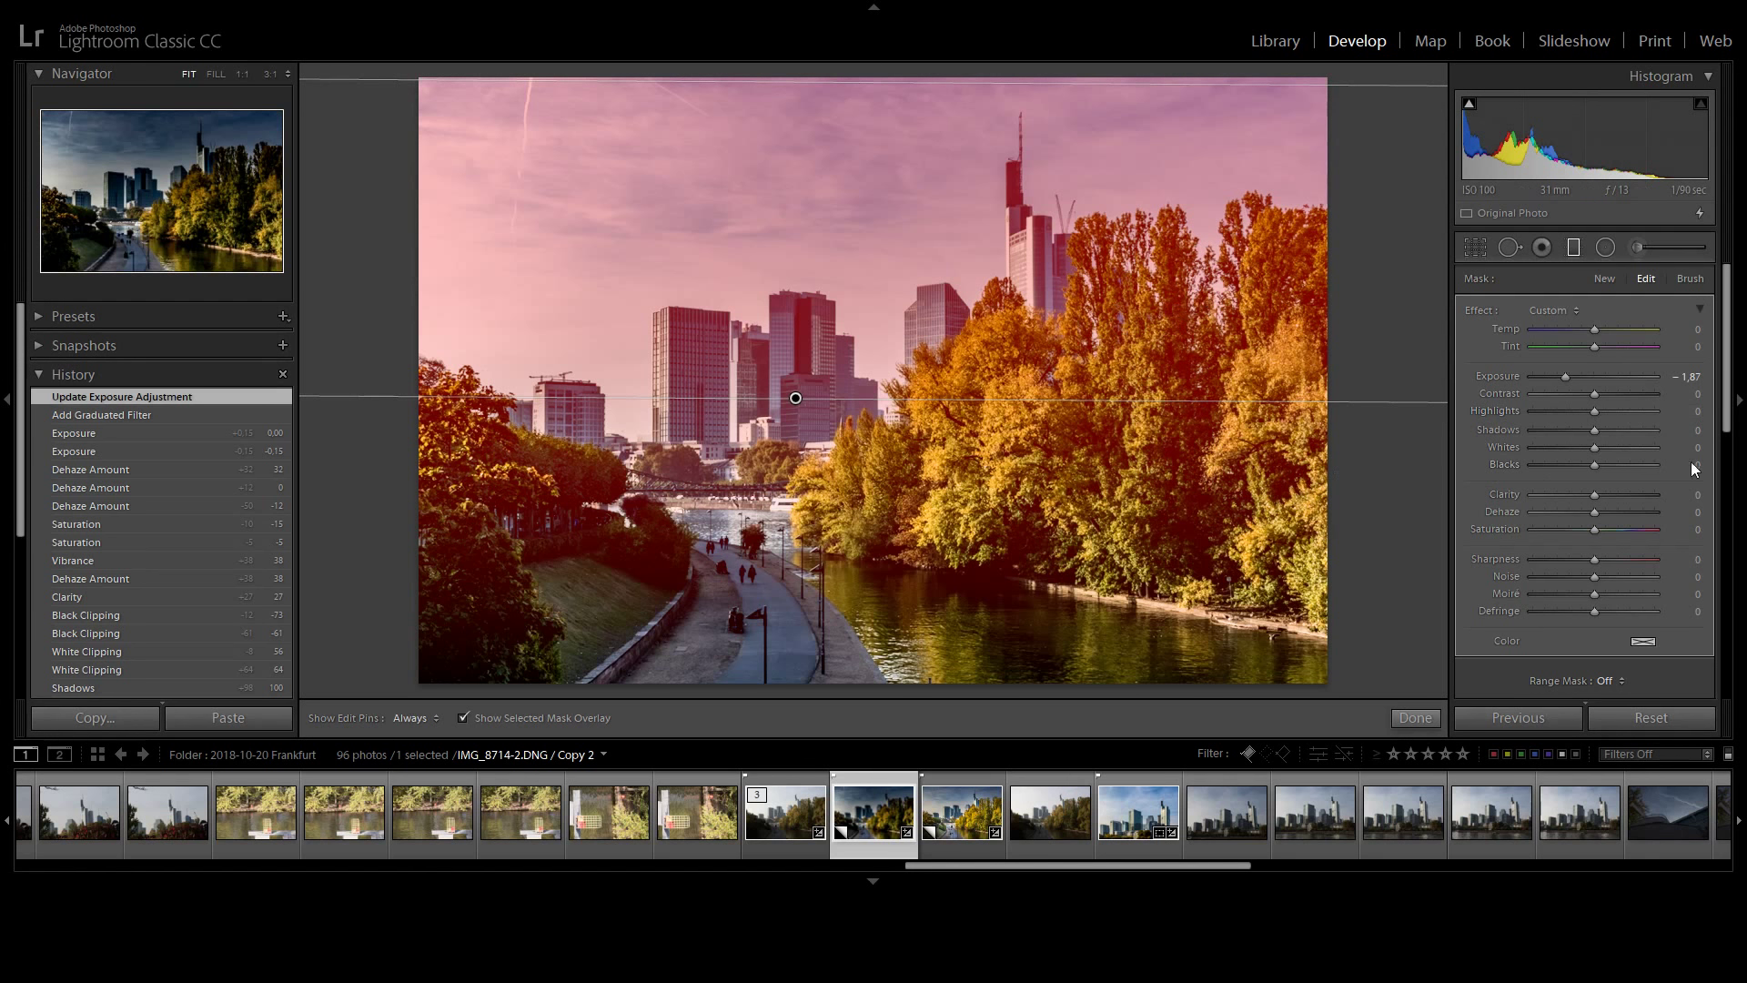
pyautogui.click(1691, 281)
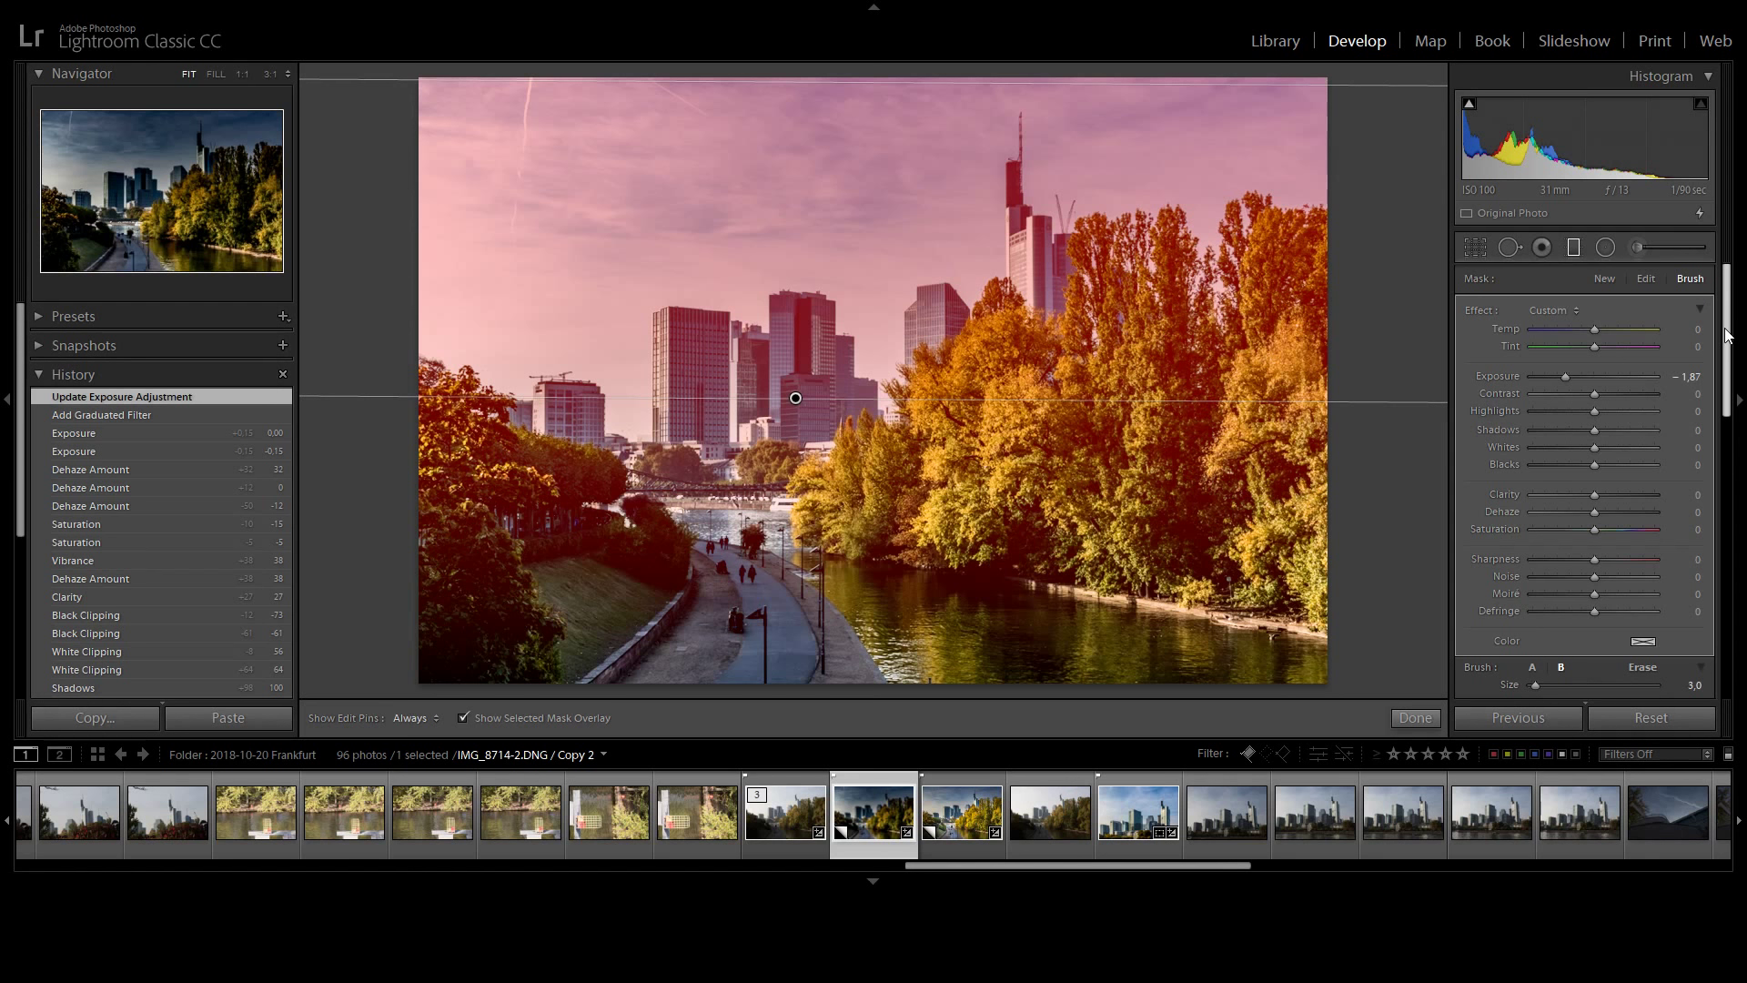
pyautogui.moveTo(1728, 334); pyautogui.dragTo(1728, 417)
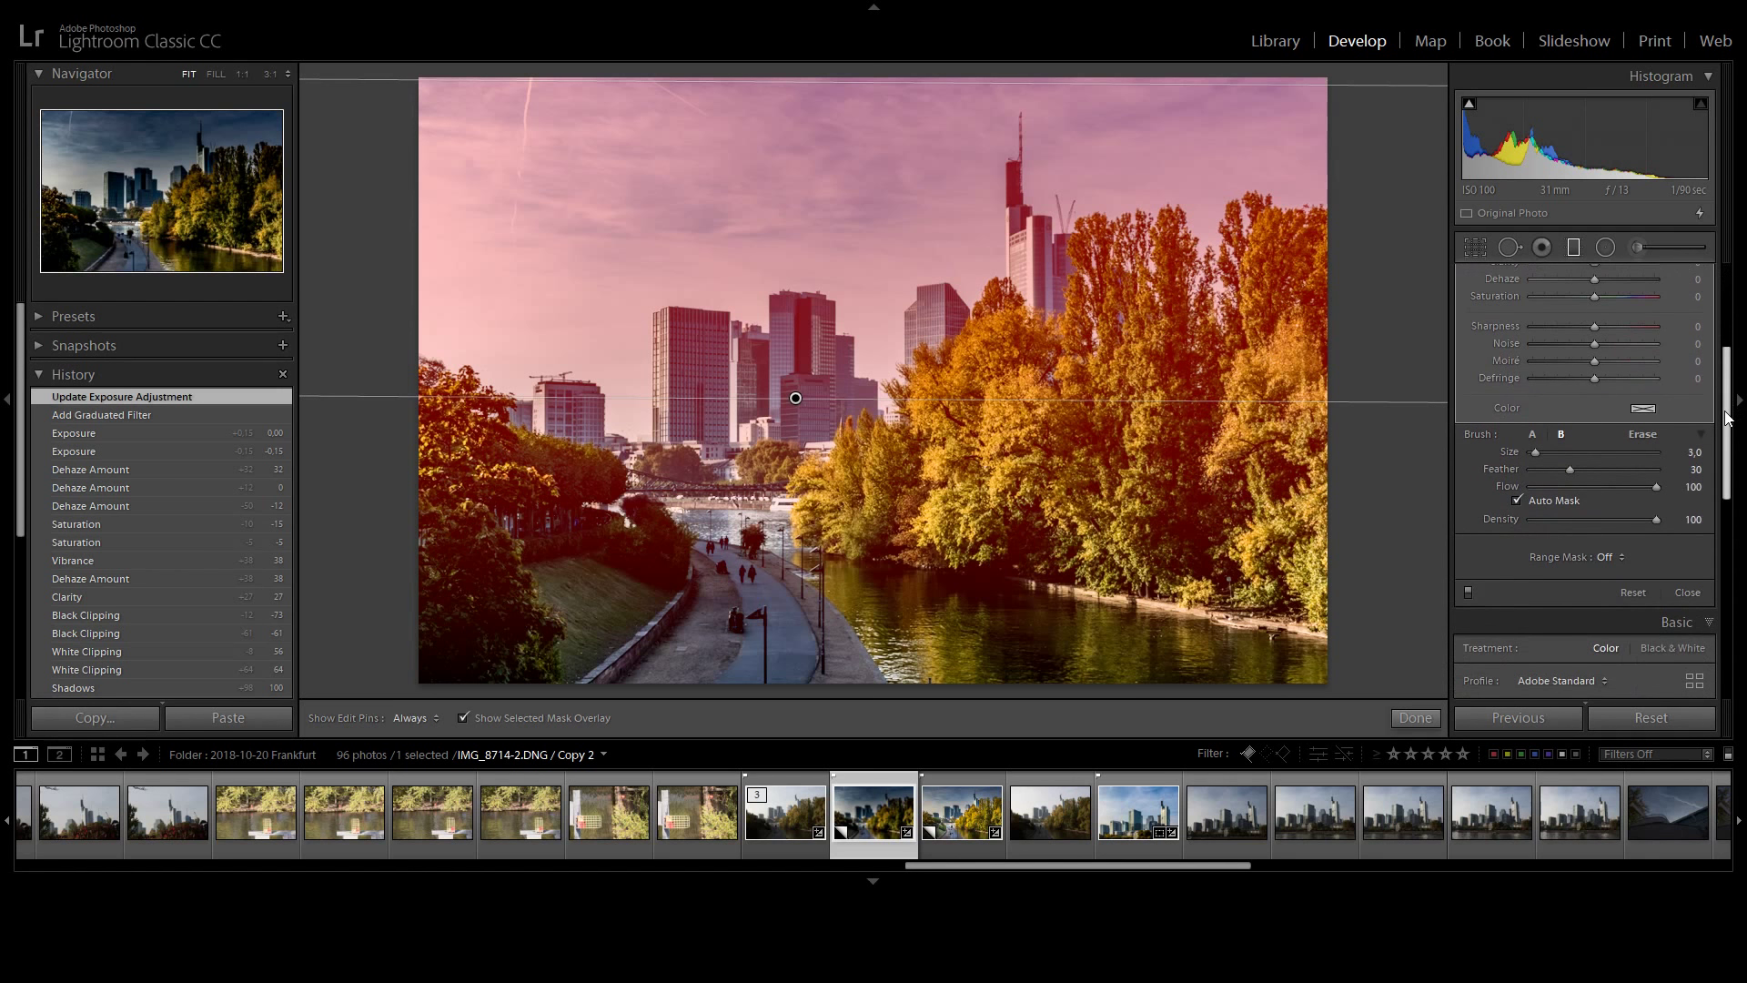
pyautogui.click(1642, 435)
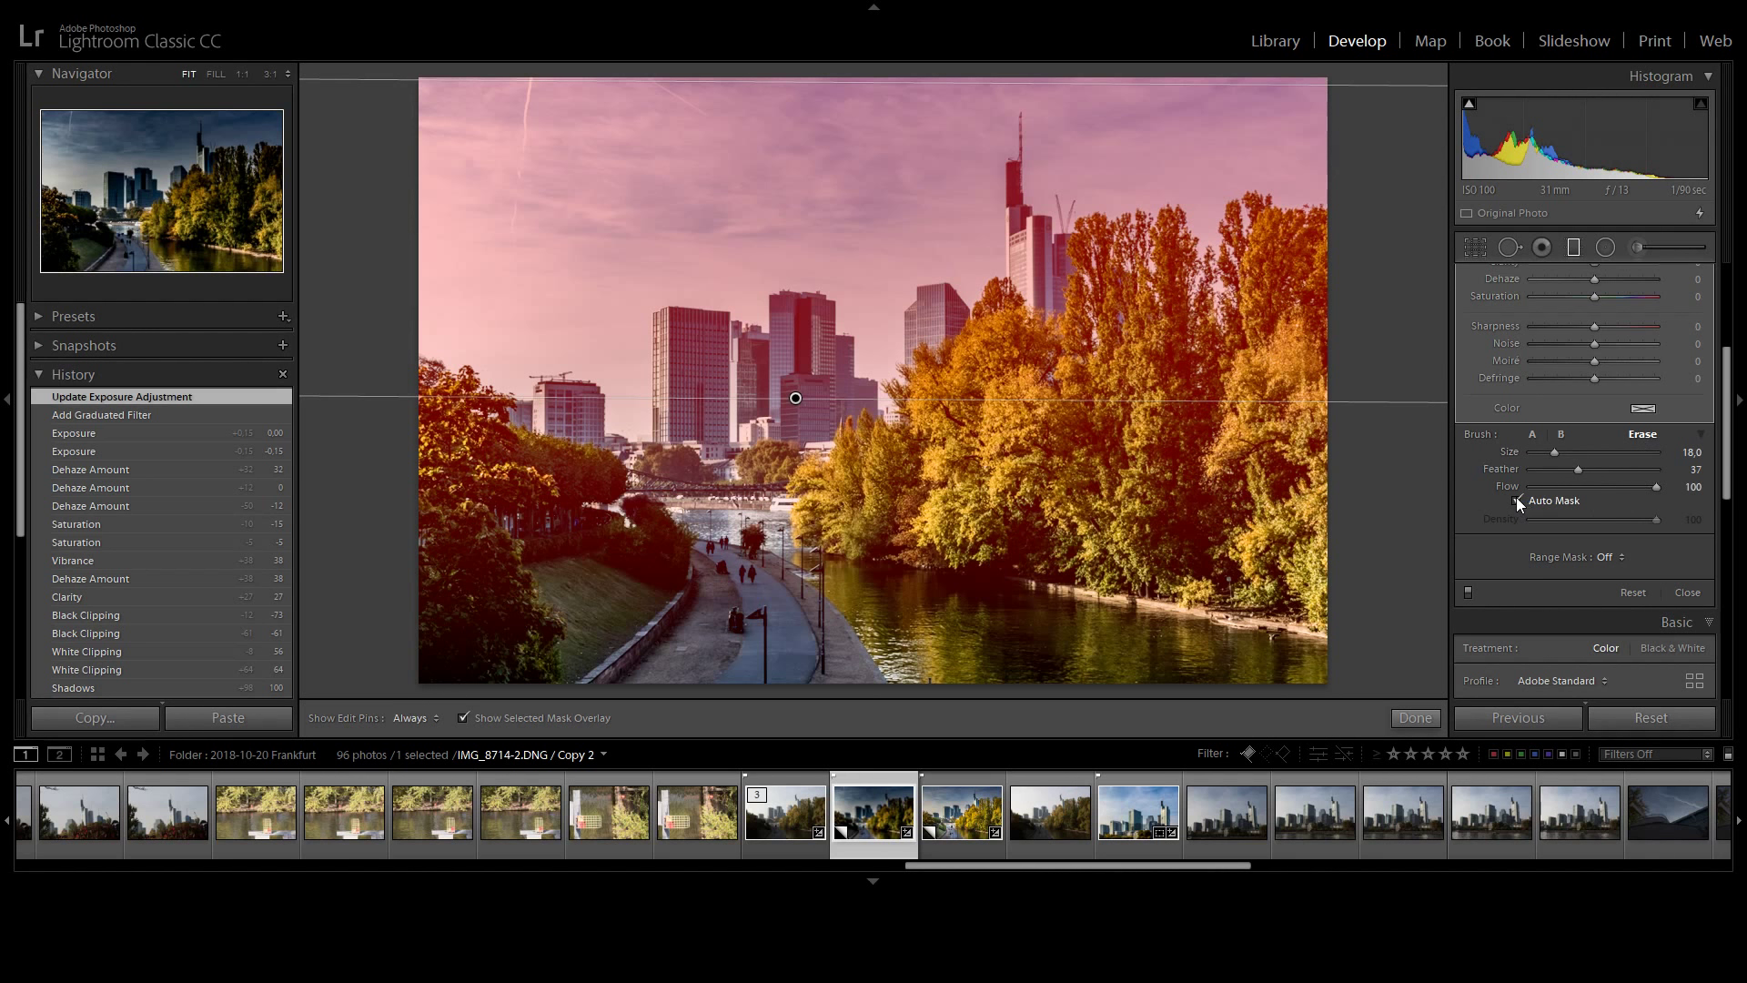
pyautogui.scroll(6, 1124, 580)
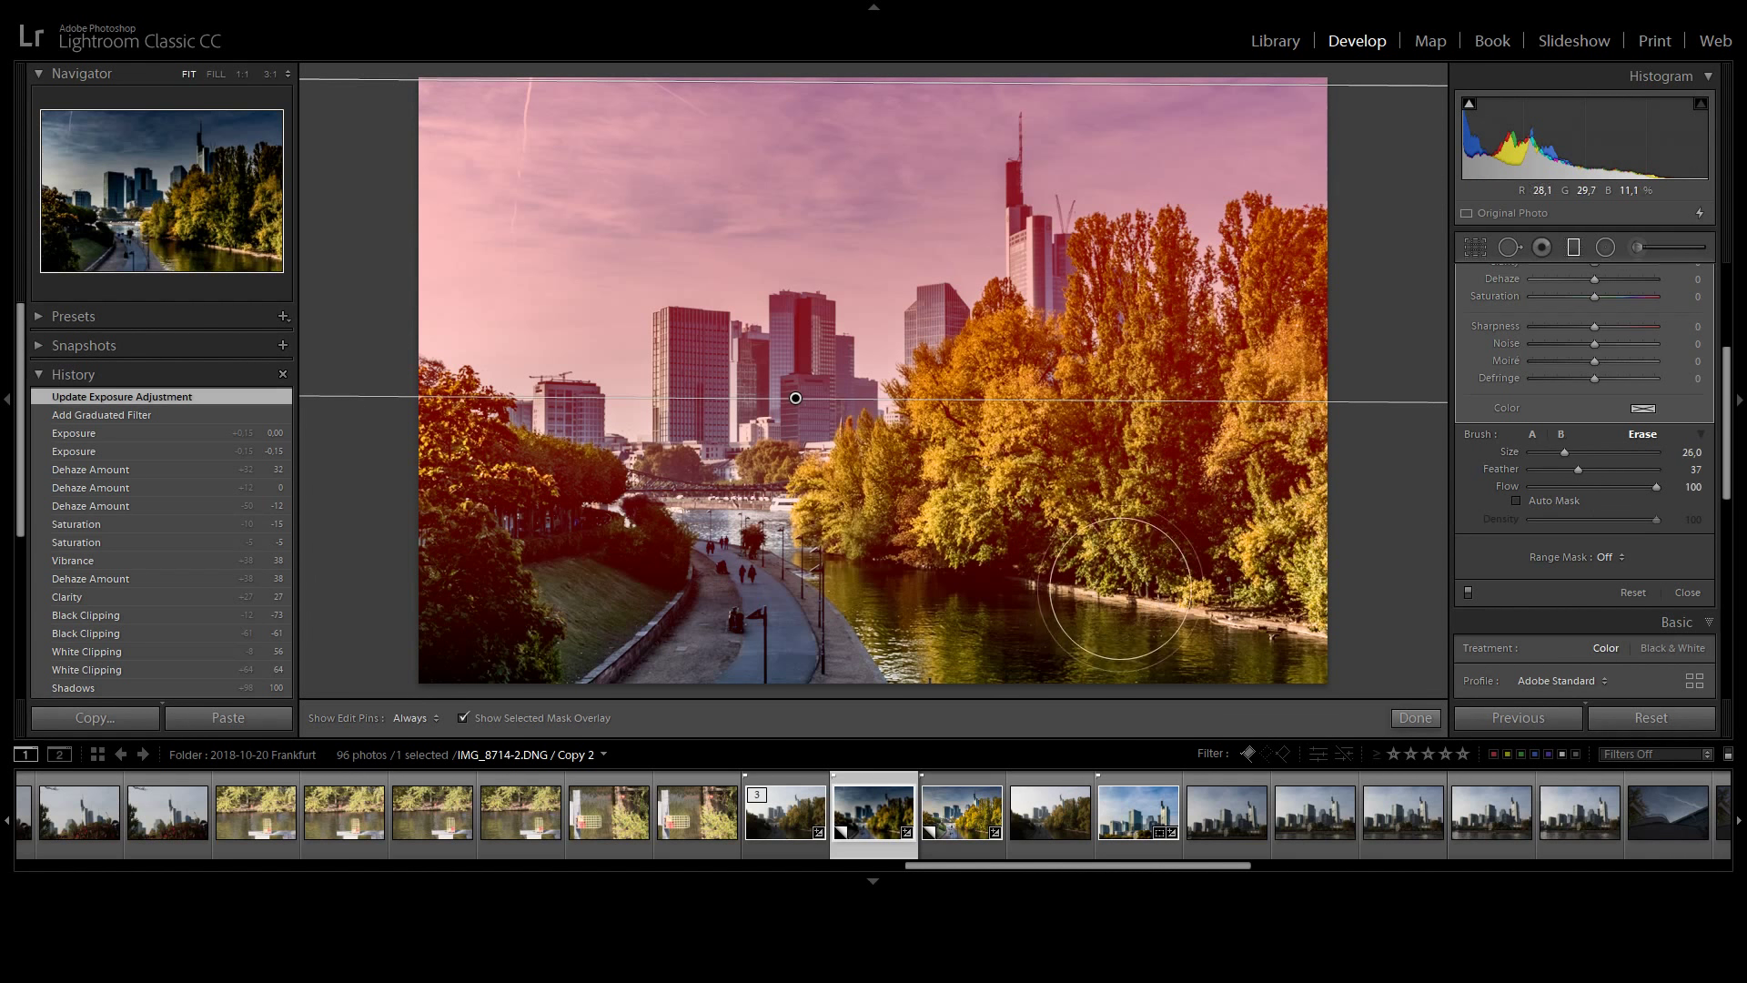
pyautogui.scroll(5, 1124, 580)
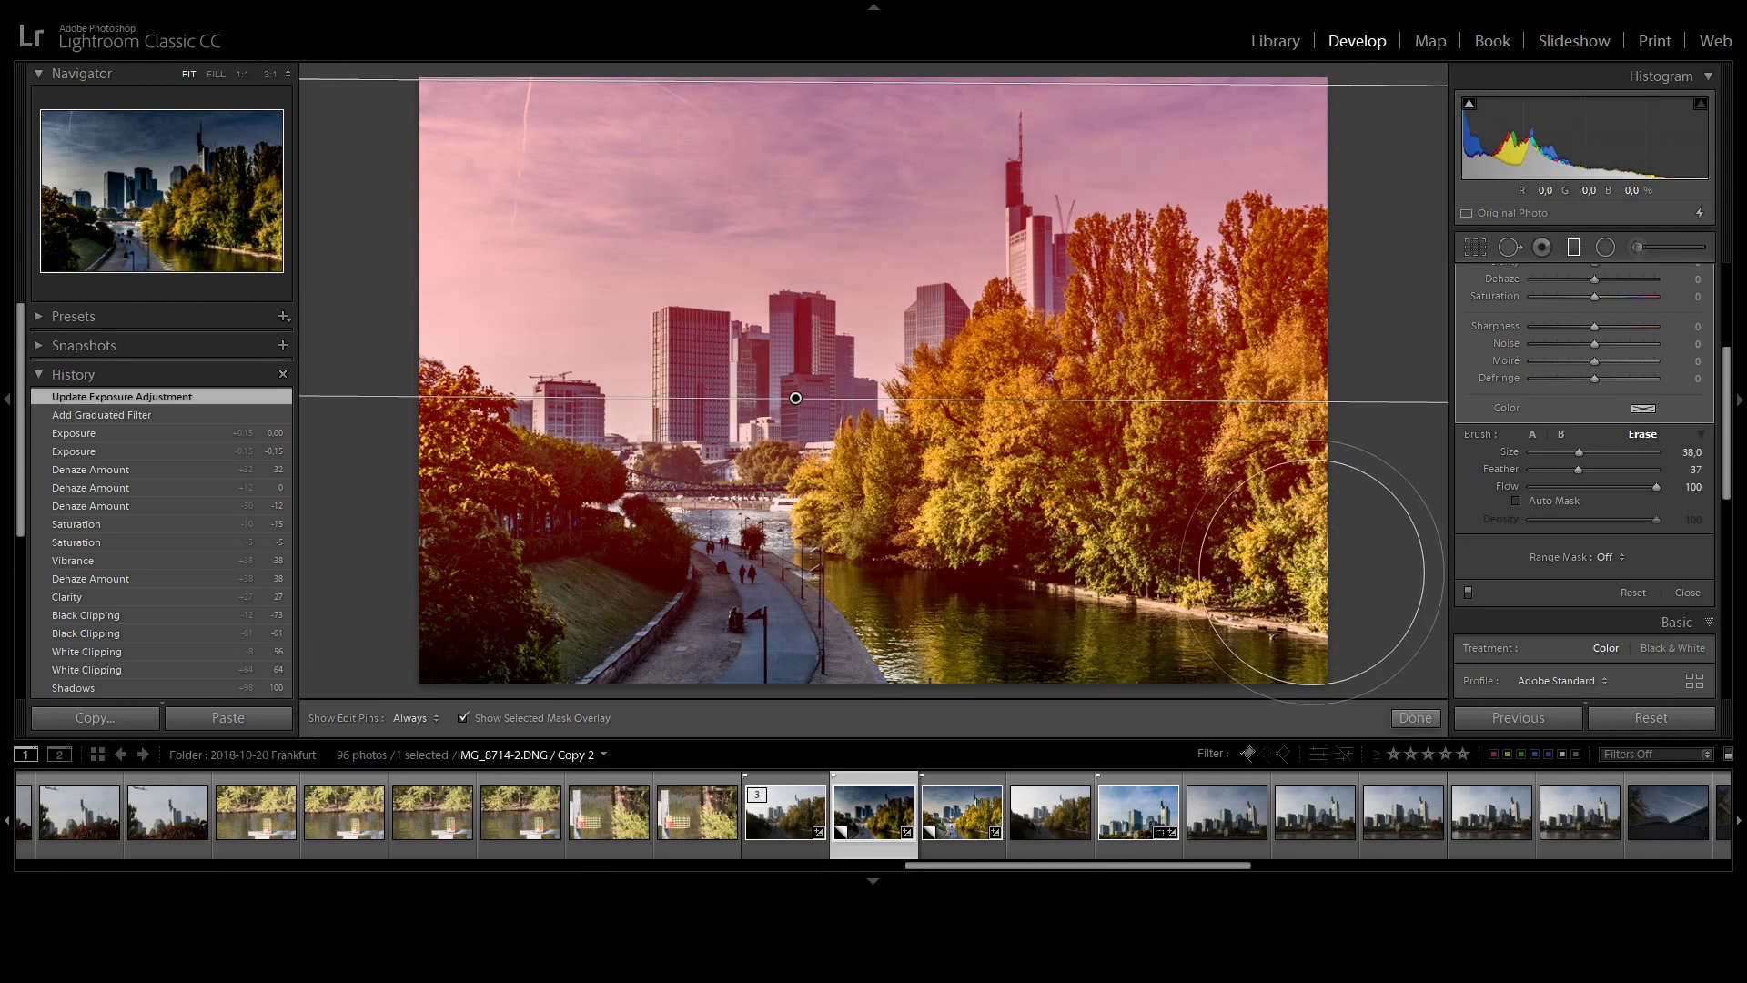
# Try erasing the gradient mask across the lower part of the photo, and revert to the state before that stroke.
pyautogui.press('h')
pyautogui.moveTo(1310, 583)
pyautogui.mouseDown()
pyautogui.moveTo(1070, 584)
pyautogui.moveTo(664, 531)
pyautogui.moveTo(475, 577)
pyautogui.moveTo(455, 602)
pyautogui.moveTo(429, 546)
pyautogui.mouseUp()
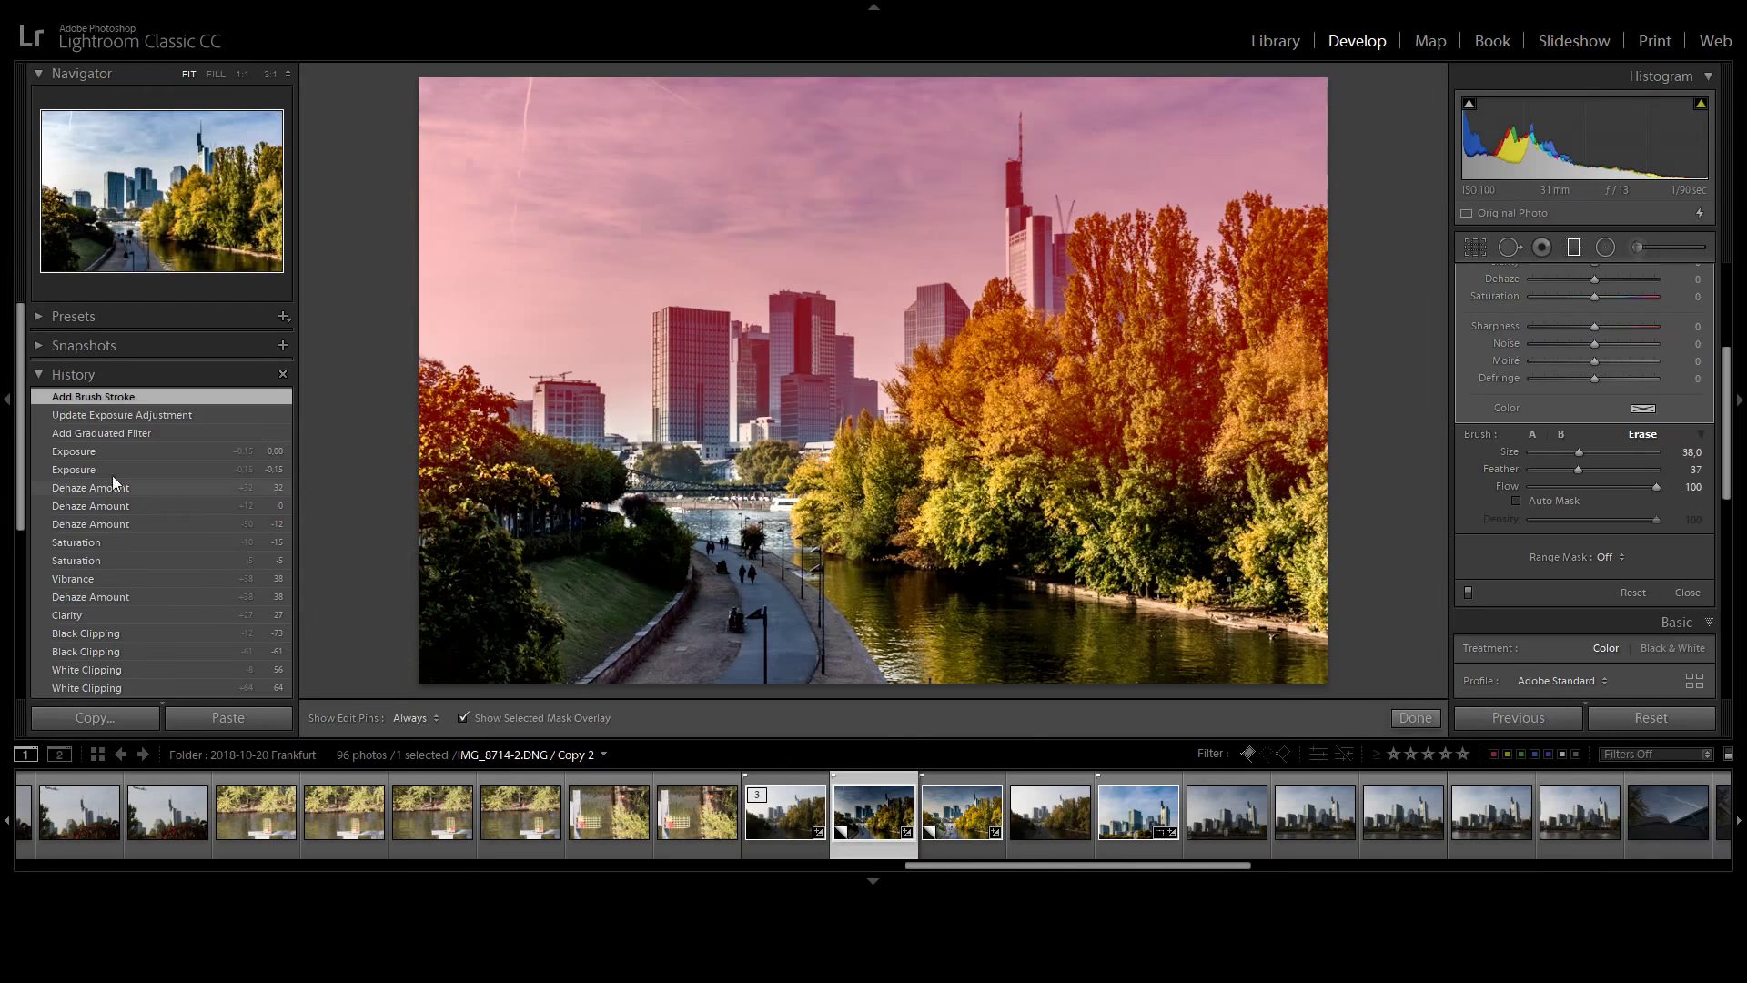
pyautogui.press('h')
pyautogui.click(103, 418)
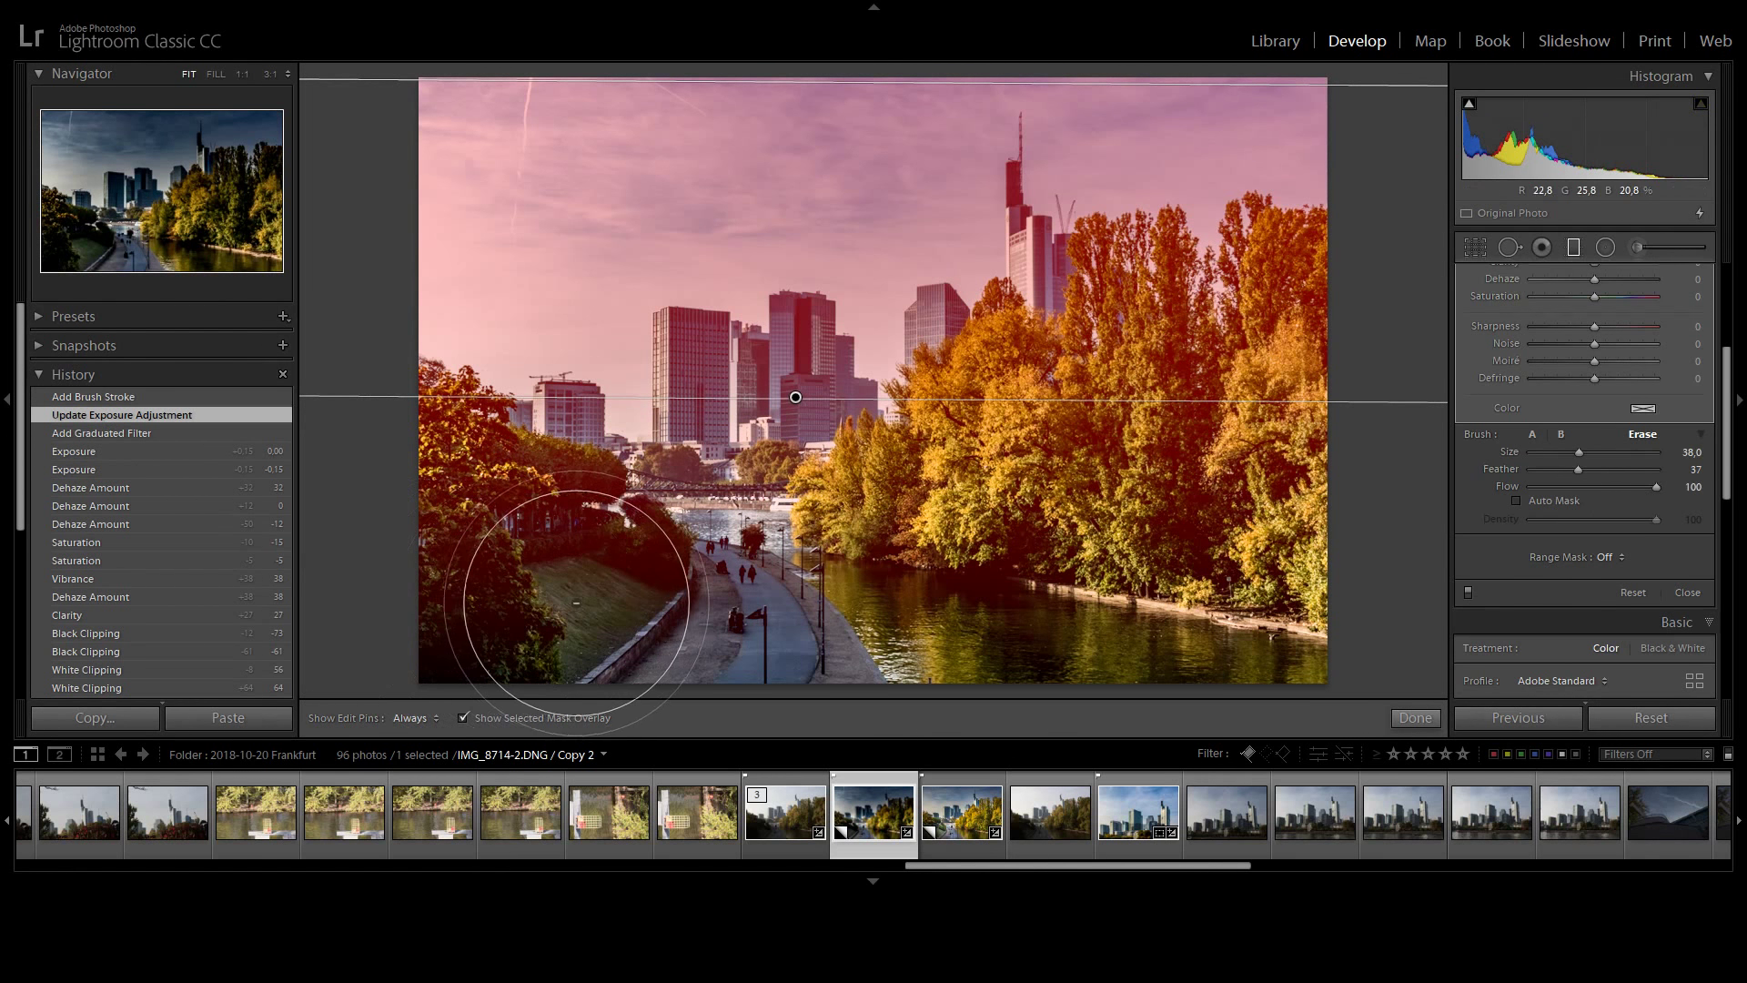
# Erase the gradient mask from the foreground path, river and lower trees, reducing the brush size to 29 along the way.
pyautogui.moveTo(506, 571)
pyautogui.mouseDown()
pyautogui.moveTo(685, 621)
pyautogui.moveTo(909, 608)
pyautogui.moveTo(1235, 630)
pyautogui.moveTo(1335, 591)
pyautogui.moveTo(1329, 603)
pyautogui.moveTo(1286, 506)
pyautogui.mouseUp()
pyautogui.press('h')
pyautogui.scroll(-2, 1286, 492)
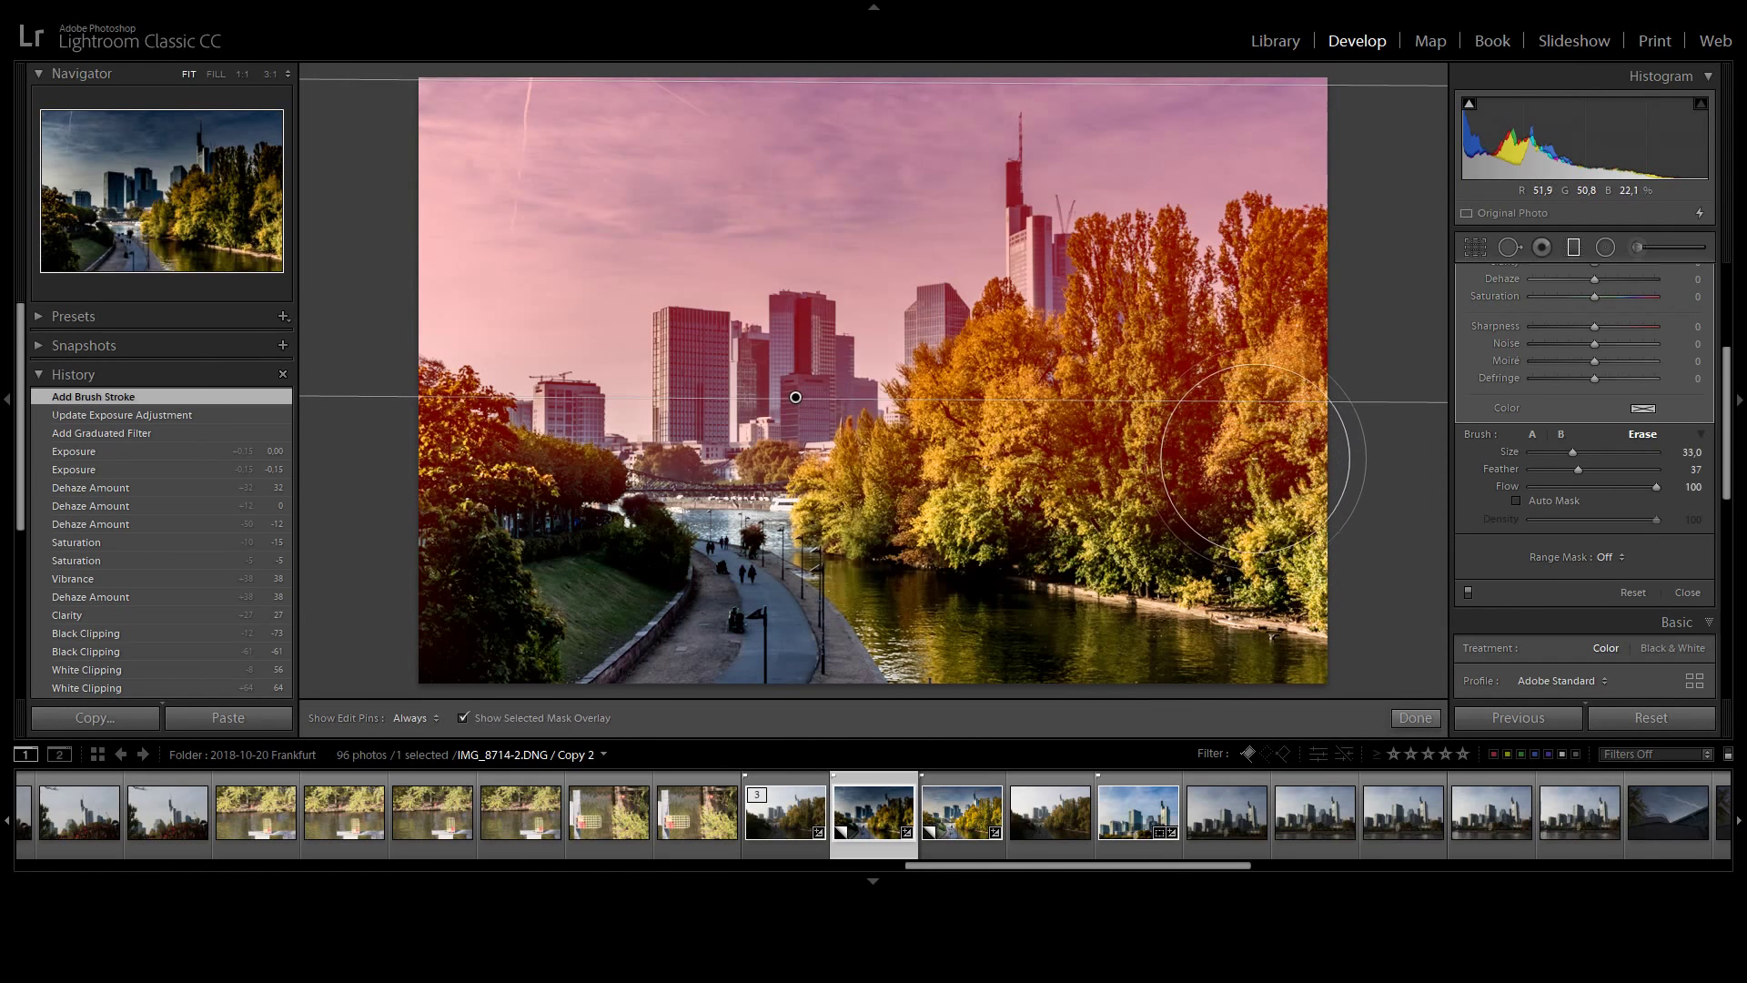
pyautogui.moveTo(1165, 469); pyautogui.dragTo(909, 557)
pyautogui.press('h')
pyautogui.moveTo(453, 541); pyautogui.dragTo(418, 547)
pyautogui.scroll(-1, 675, 591)
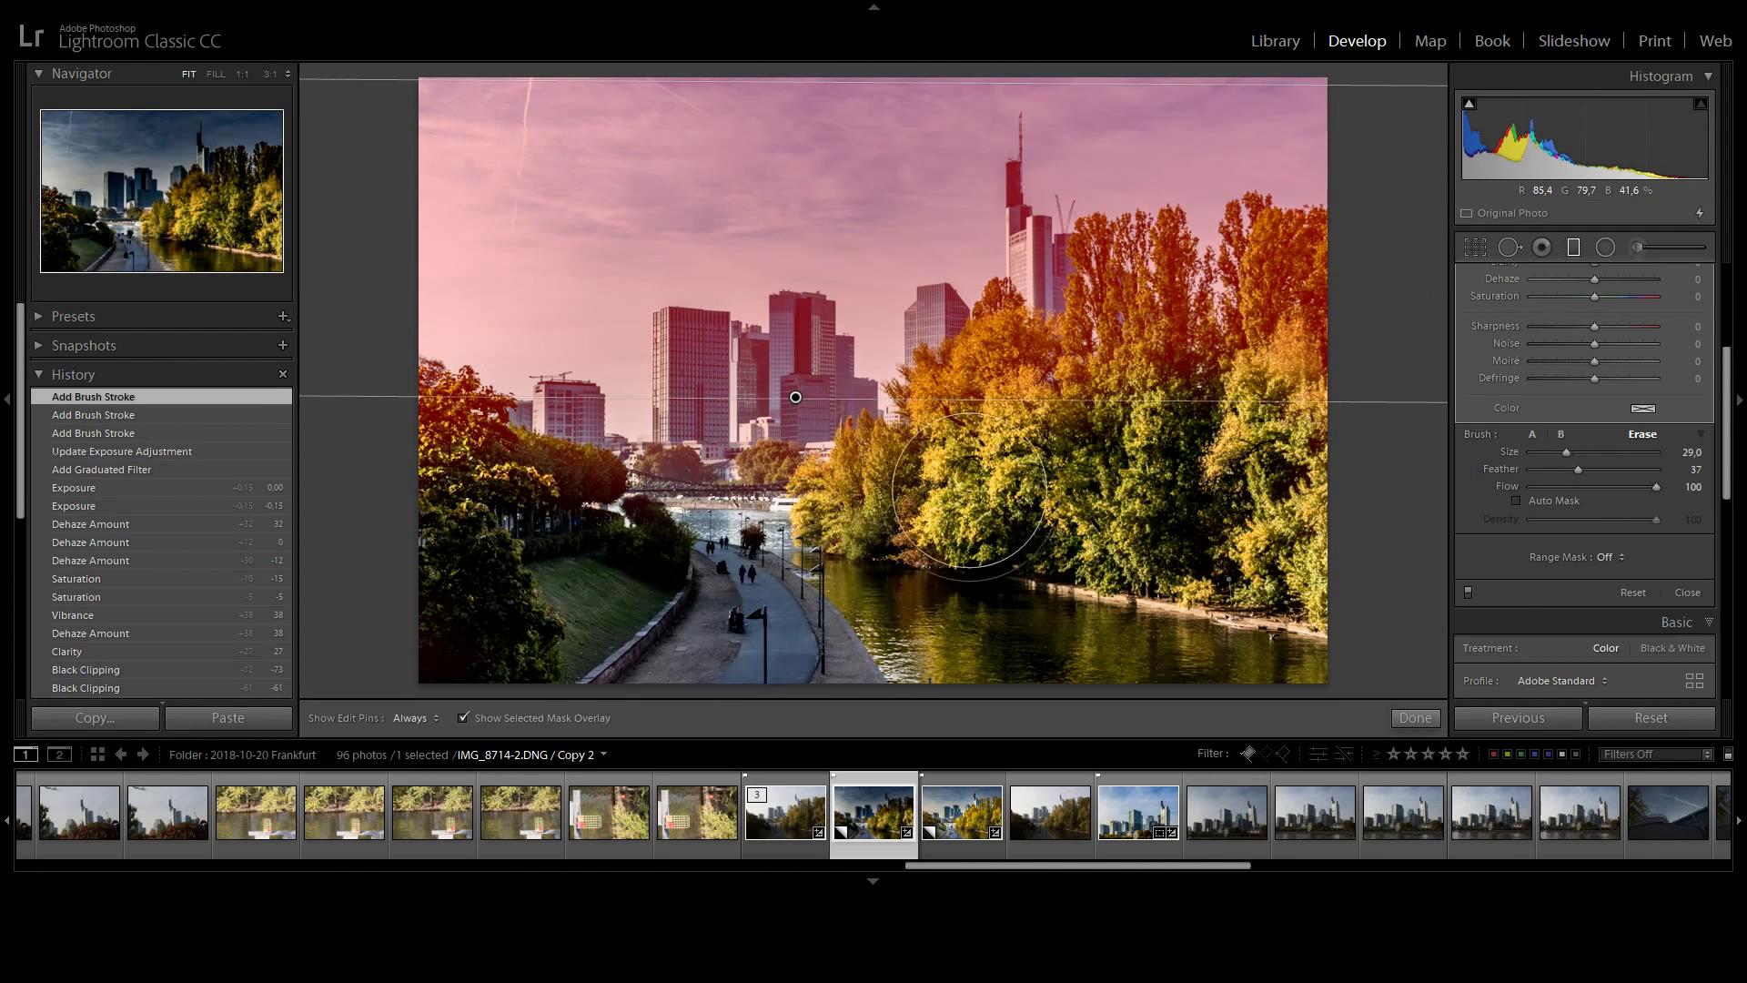
# Erase the gradient mask from the middle of the riverside trees and the bushes on the near bank with a smaller brush.
pyautogui.scroll(-3, 1015, 389)
pyautogui.moveTo(1015, 389)
pyautogui.mouseDown()
pyautogui.moveTo(991, 387)
pyautogui.moveTo(996, 364)
pyautogui.moveTo(965, 418)
pyautogui.moveTo(1124, 438)
pyautogui.moveTo(1148, 338)
pyautogui.moveTo(1143, 401)
pyautogui.mouseUp()
pyautogui.moveTo(1293, 340); pyautogui.dragTo(1319, 436)
pyautogui.moveTo(440, 432)
pyautogui.mouseDown()
pyautogui.moveTo(421, 429)
pyautogui.moveTo(461, 538)
pyautogui.moveTo(582, 555)
pyautogui.mouseUp()
# Erase the gradient mask inside the larger skyline buildings and the tall tower, using brush sizes 14 and 10.
pyautogui.scroll(-1, 716, 411)
pyautogui.scroll(-5, 699, 363)
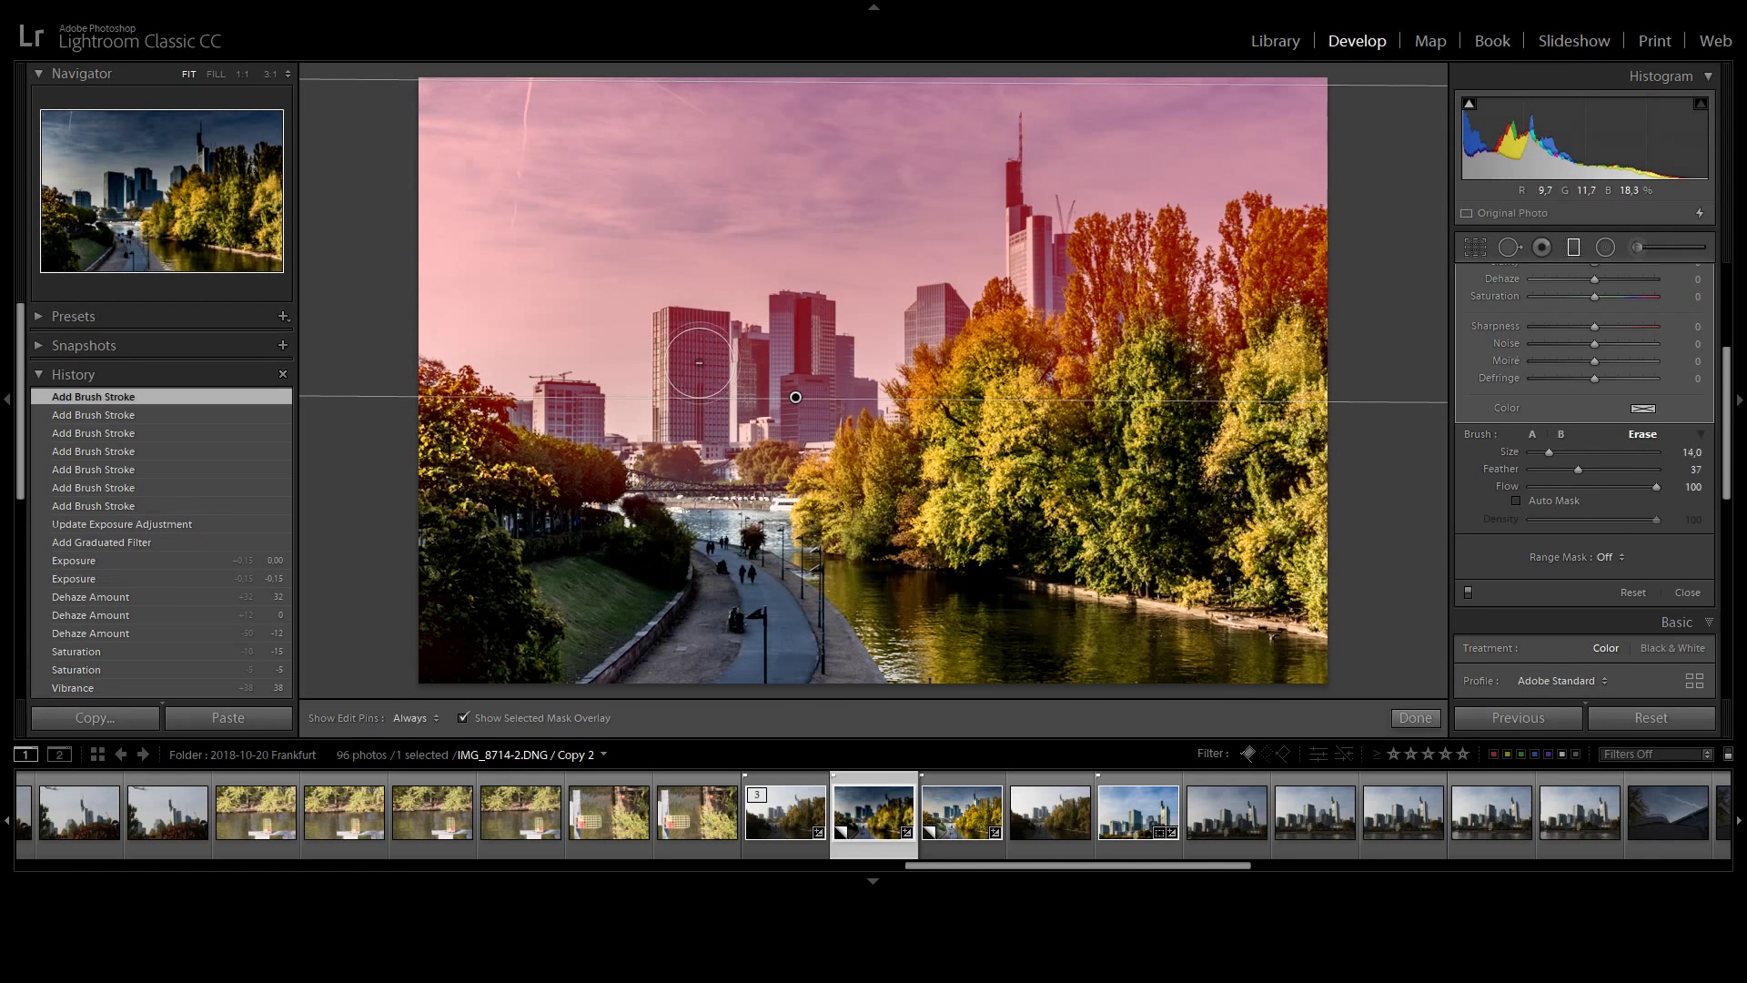
pyautogui.moveTo(697, 354); pyautogui.dragTo(693, 434)
pyautogui.moveTo(806, 351); pyautogui.dragTo(812, 454)
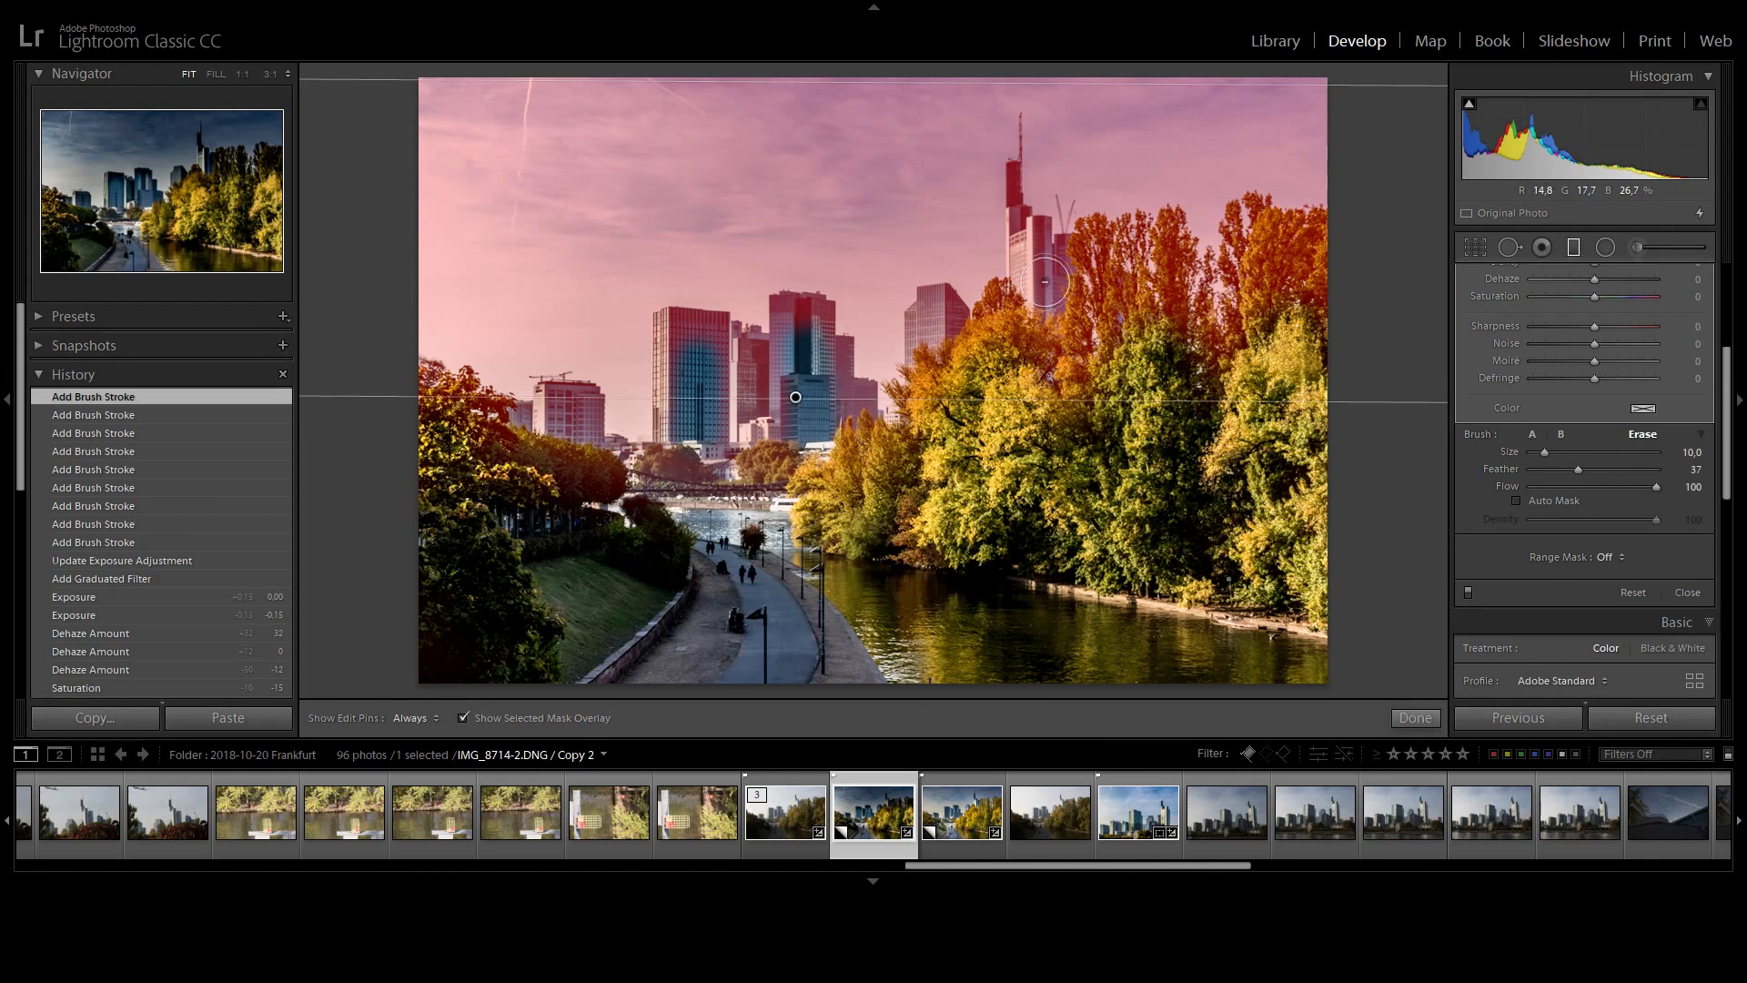
pyautogui.moveTo(1044, 282); pyautogui.dragTo(1046, 356)
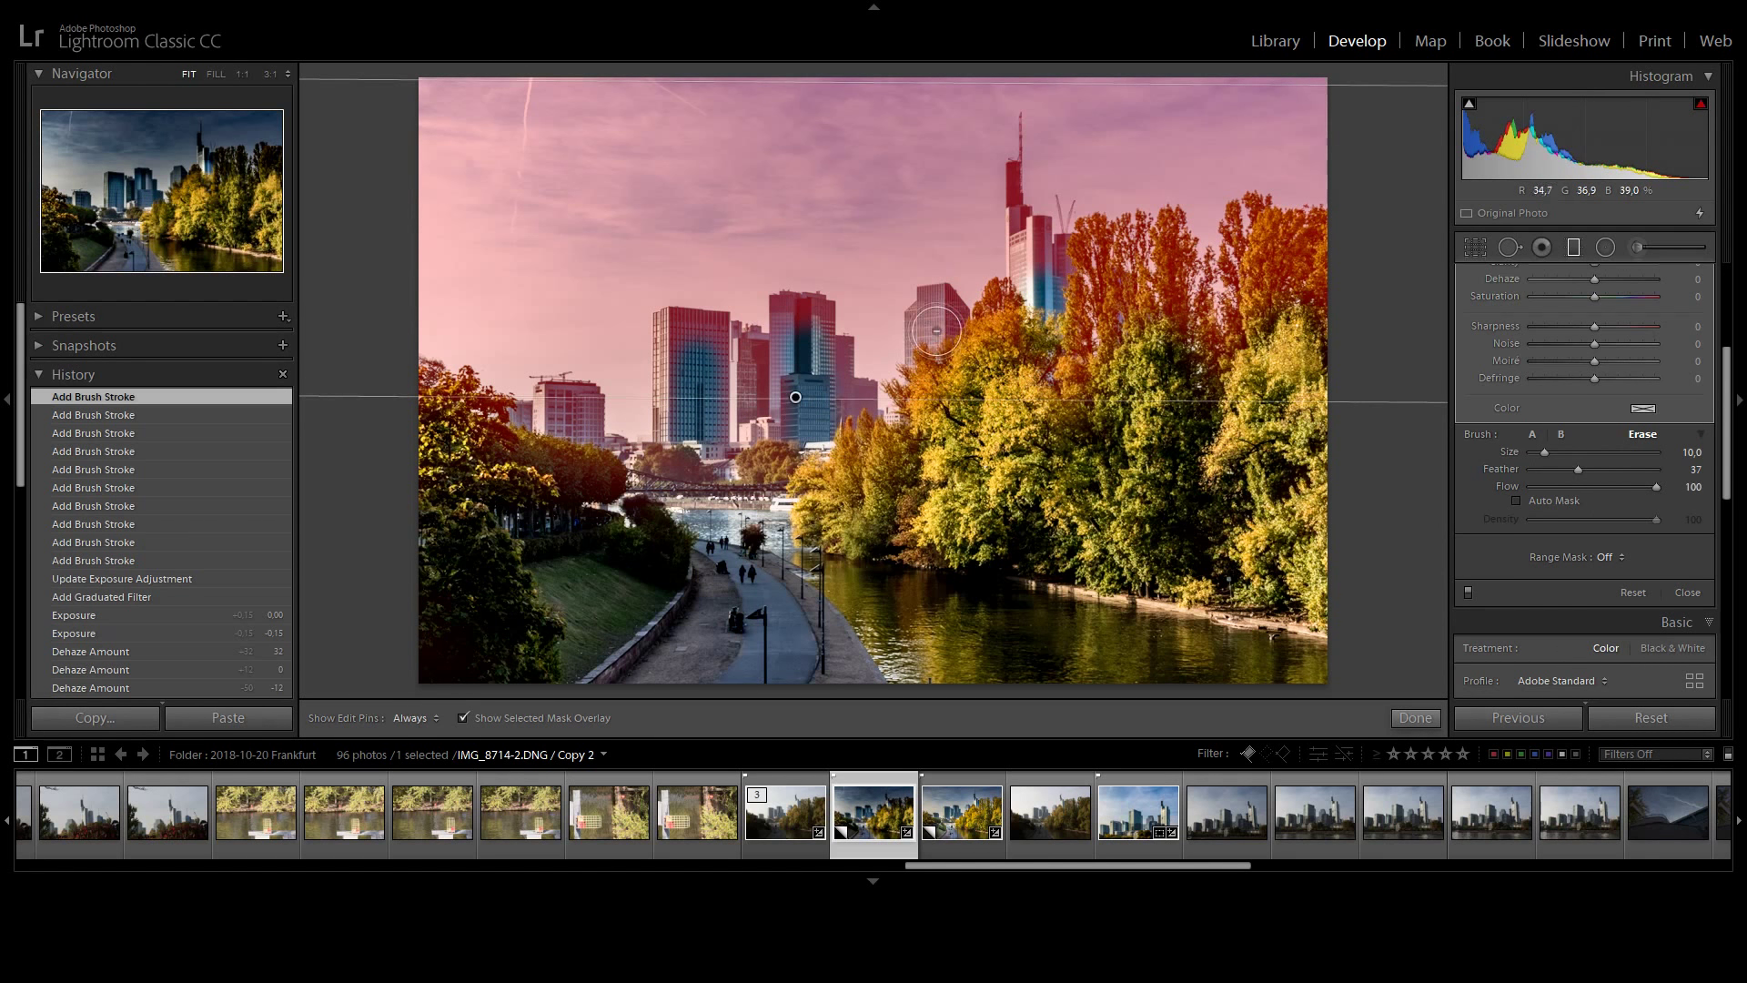
pyautogui.moveTo(937, 331); pyautogui.dragTo(936, 361)
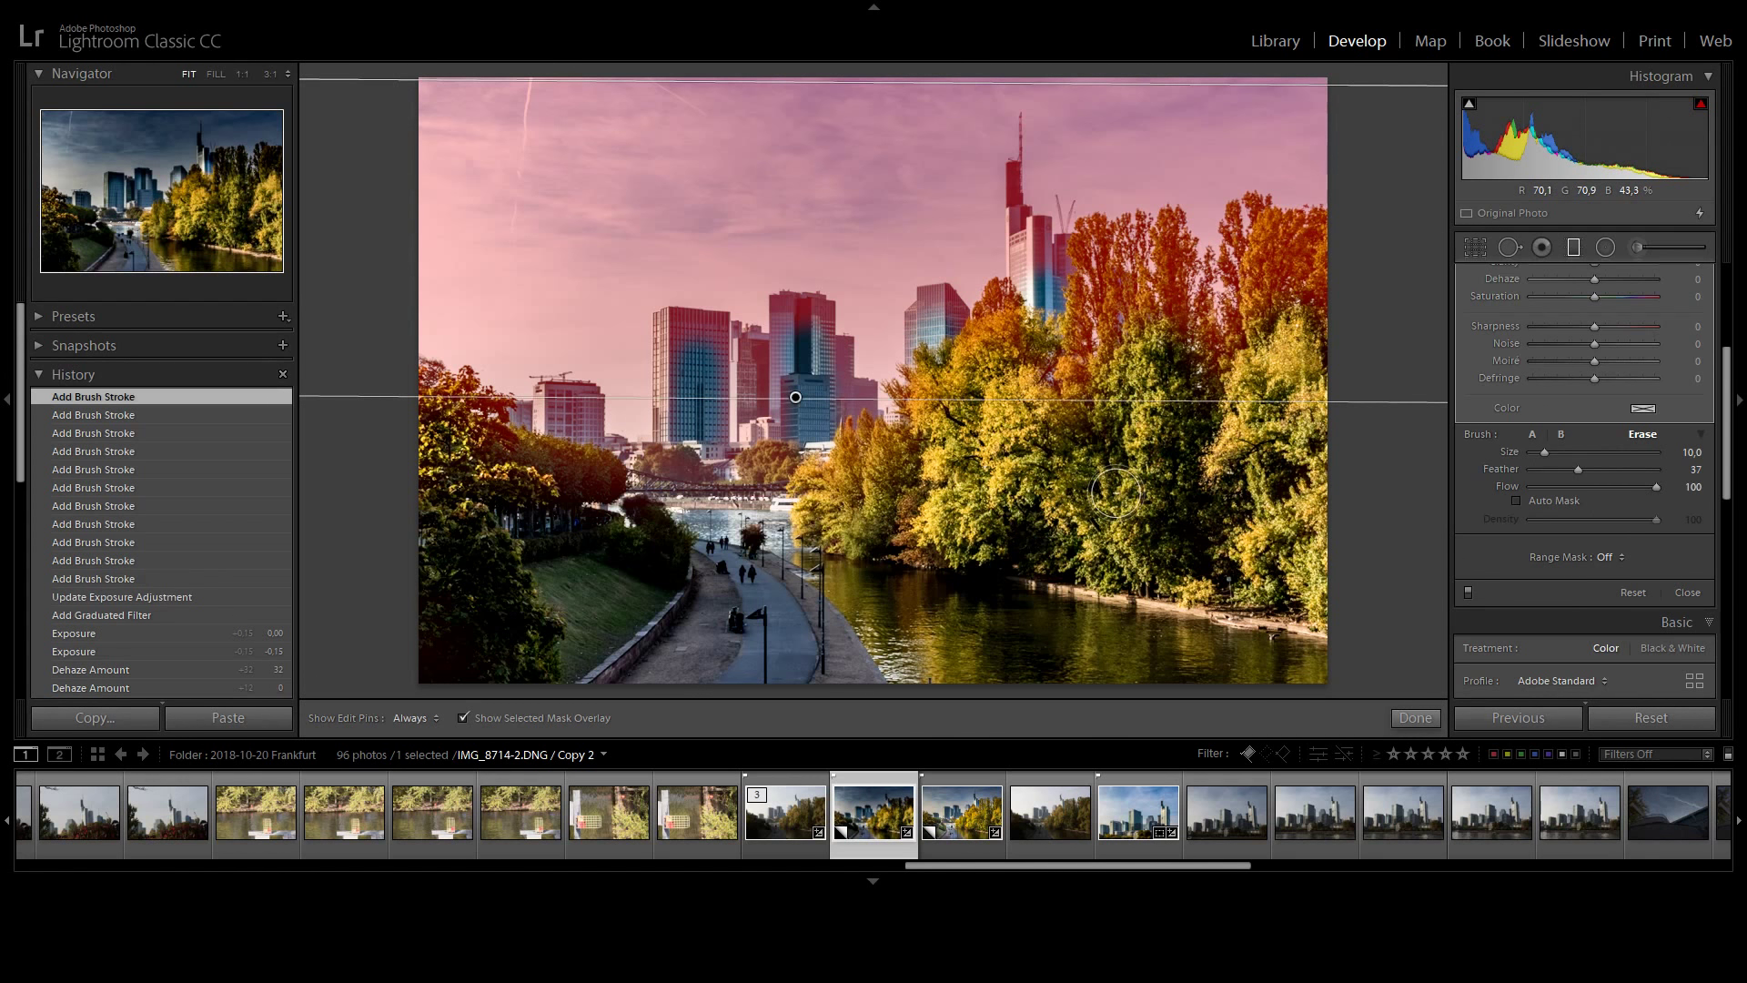
# Turn on Auto Mask, enlarge the erase brush to 52, and erase the gradient mask from the treetops on both banks.
pyautogui.click(1516, 501)
pyautogui.scroll(5, 1246, 420)
pyautogui.scroll(10, 1246, 420)
pyautogui.scroll(5, 1270, 414)
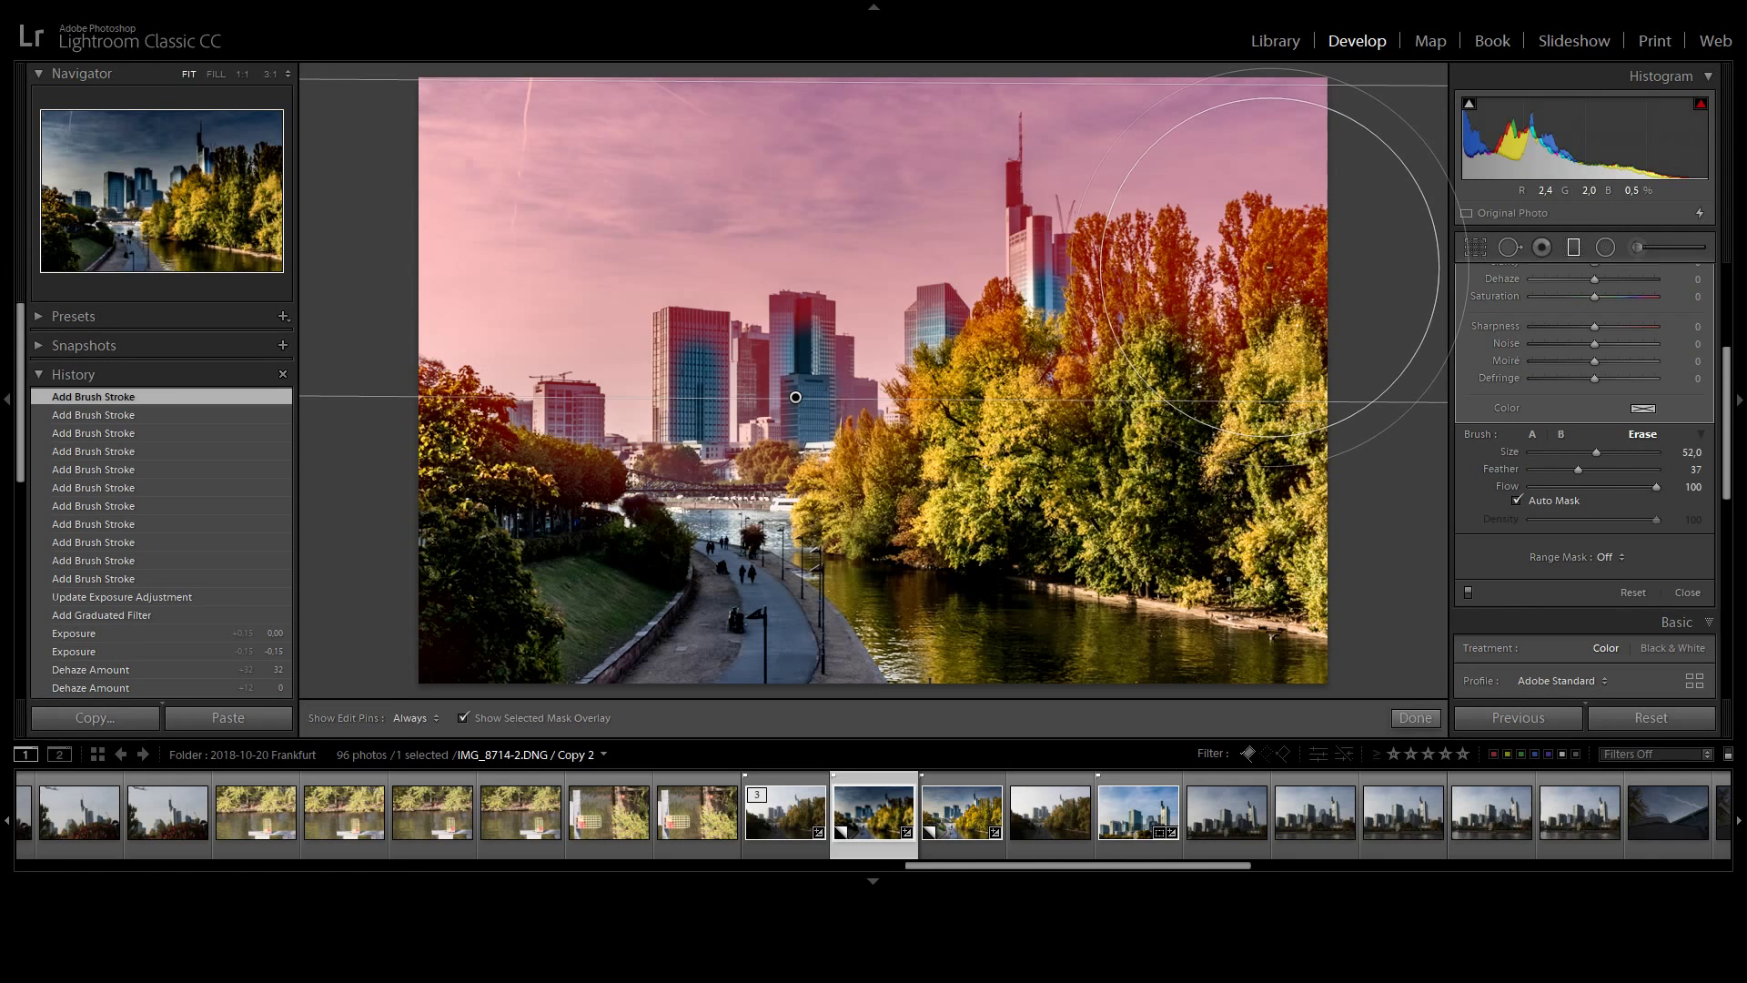
pyautogui.moveTo(1269, 266); pyautogui.dragTo(1260, 223)
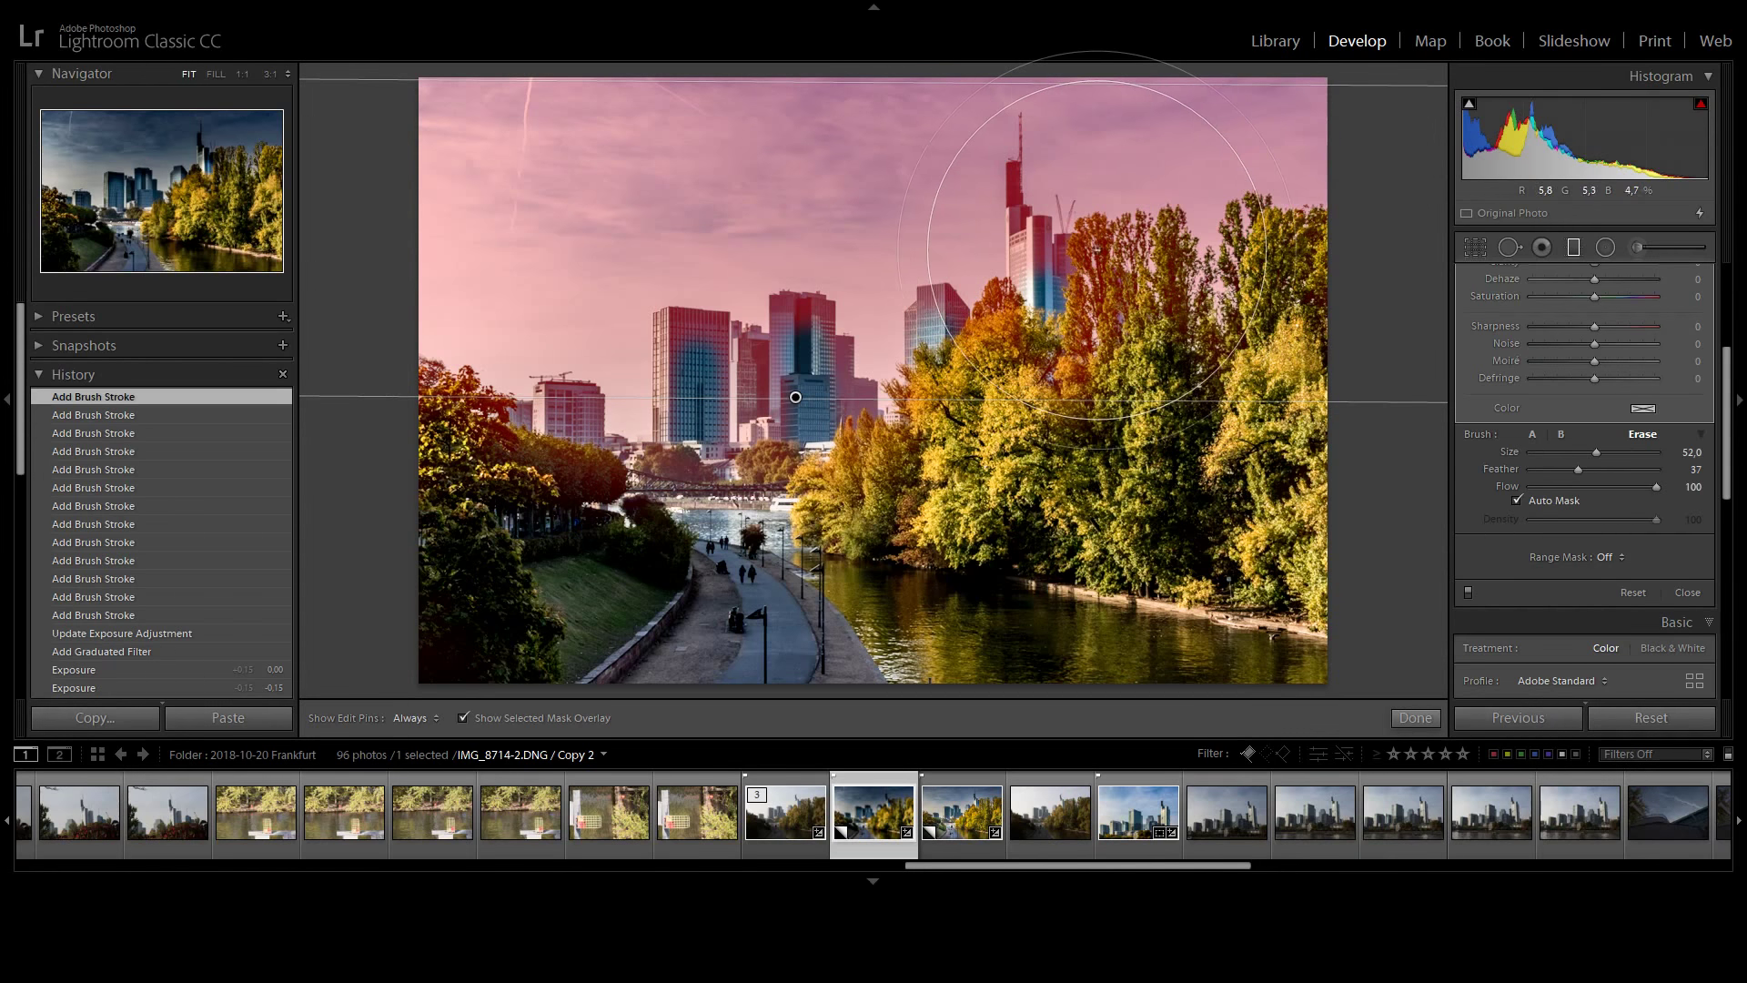
pyautogui.moveTo(1083, 256); pyautogui.dragTo(1083, 400)
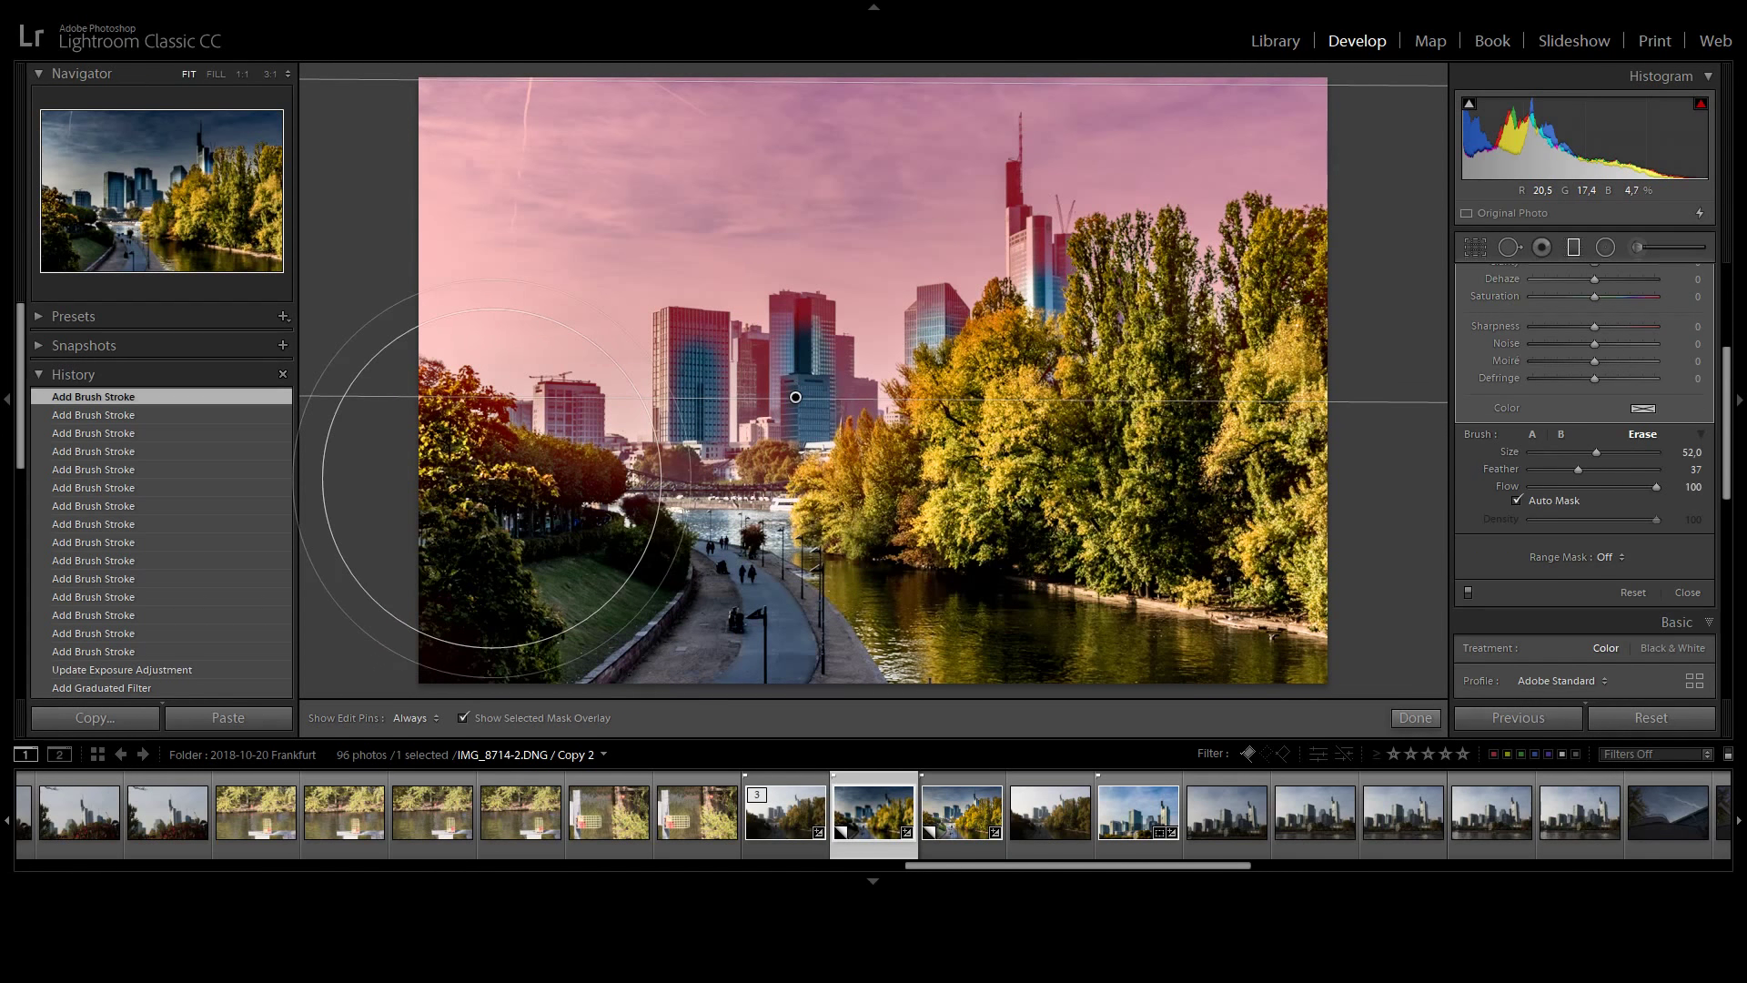
pyautogui.moveTo(492, 478)
pyautogui.mouseDown()
pyautogui.moveTo(455, 528)
pyautogui.moveTo(450, 427)
pyautogui.mouseUp()
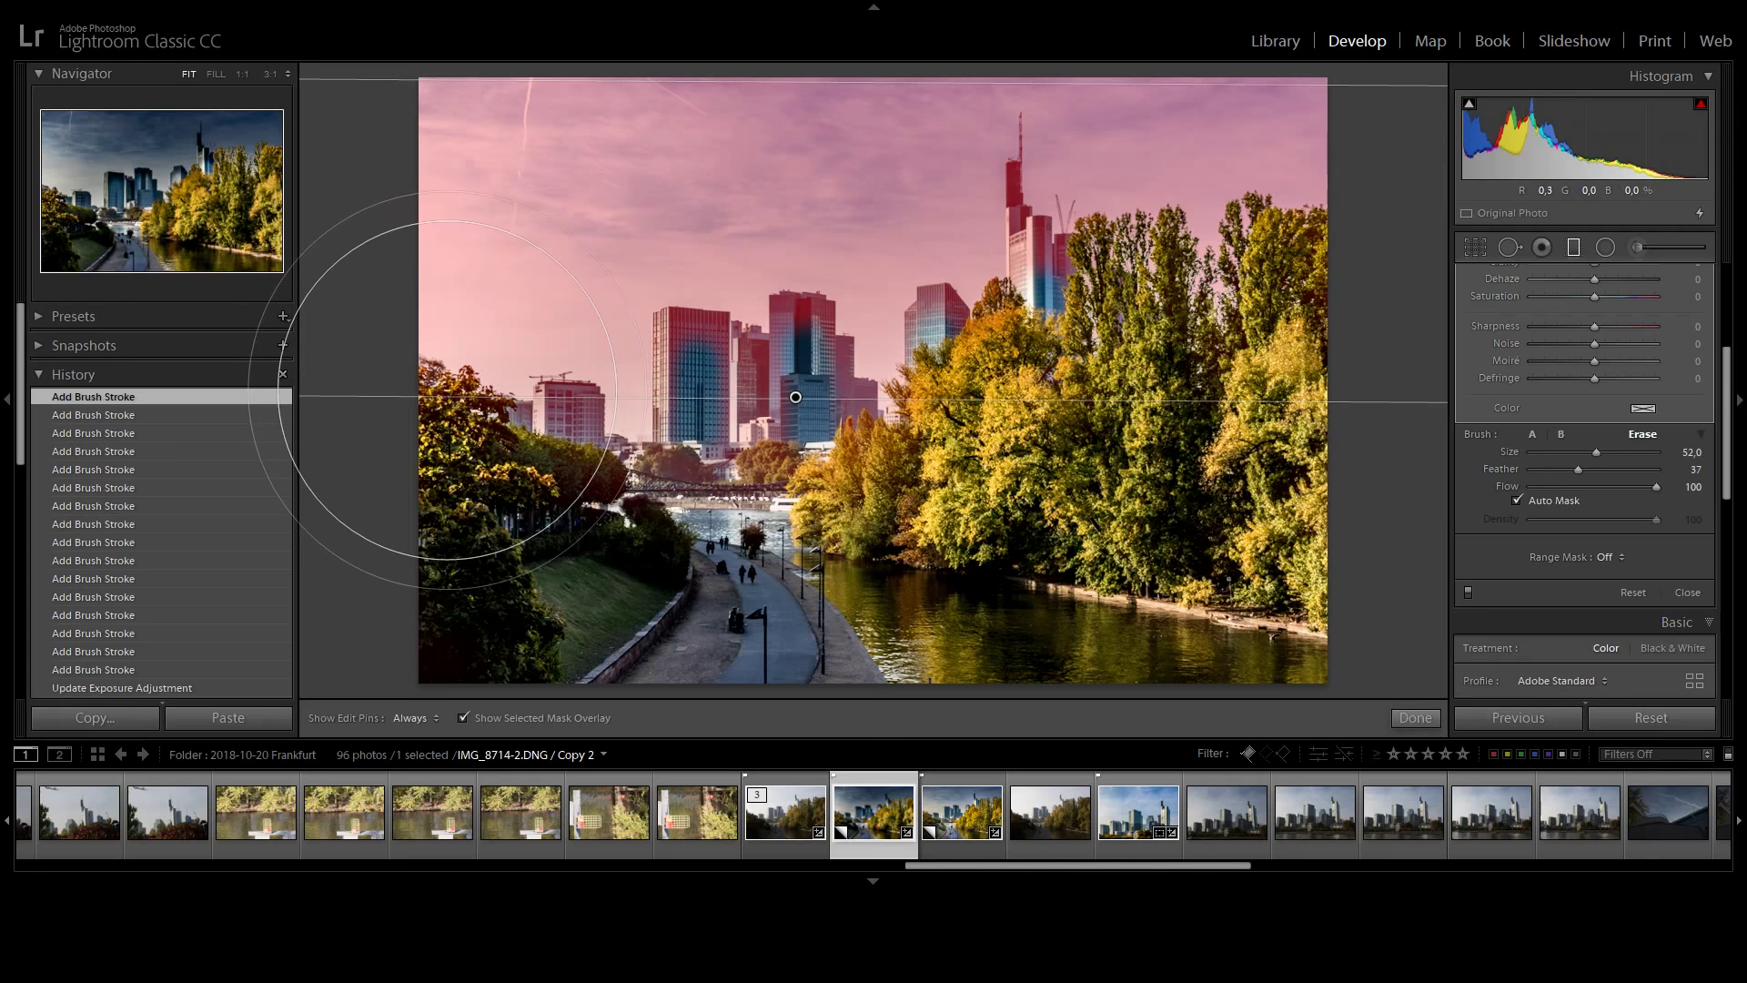
pyautogui.click(447, 388)
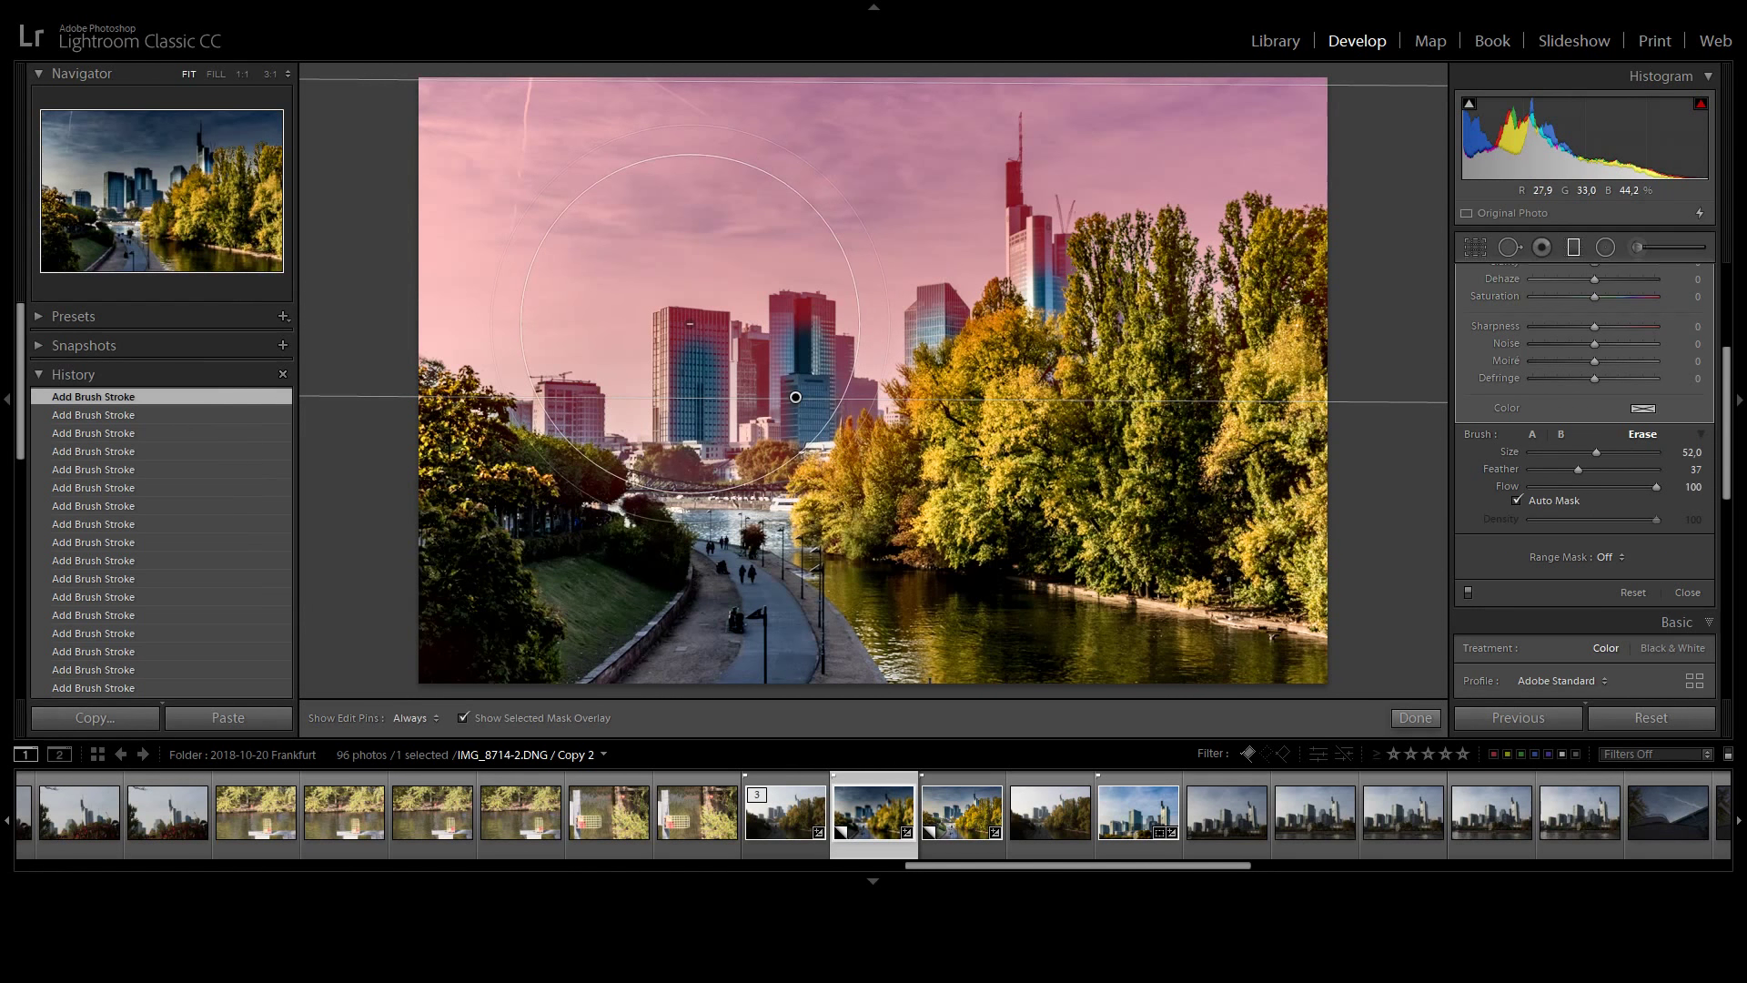
# Erase the remaining gradient mask from the central office buildings, the tall tower and the sky around it using Auto Mask.
pyautogui.click(690, 324)
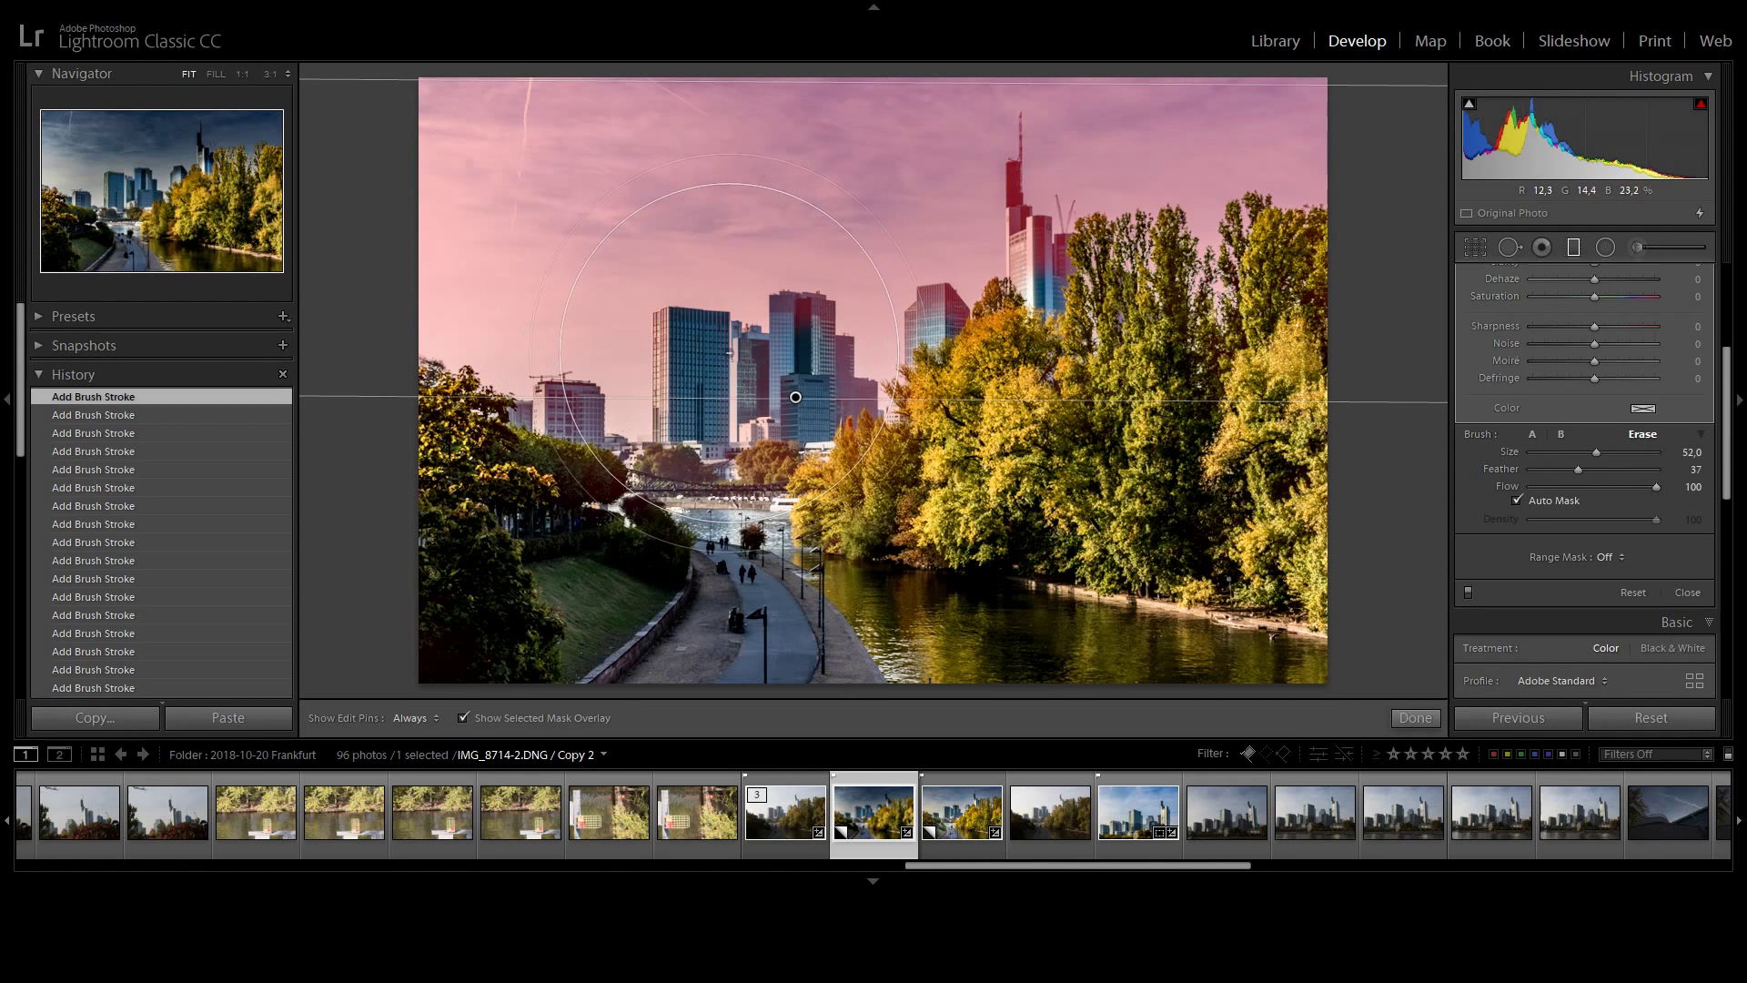
pyautogui.click(847, 387)
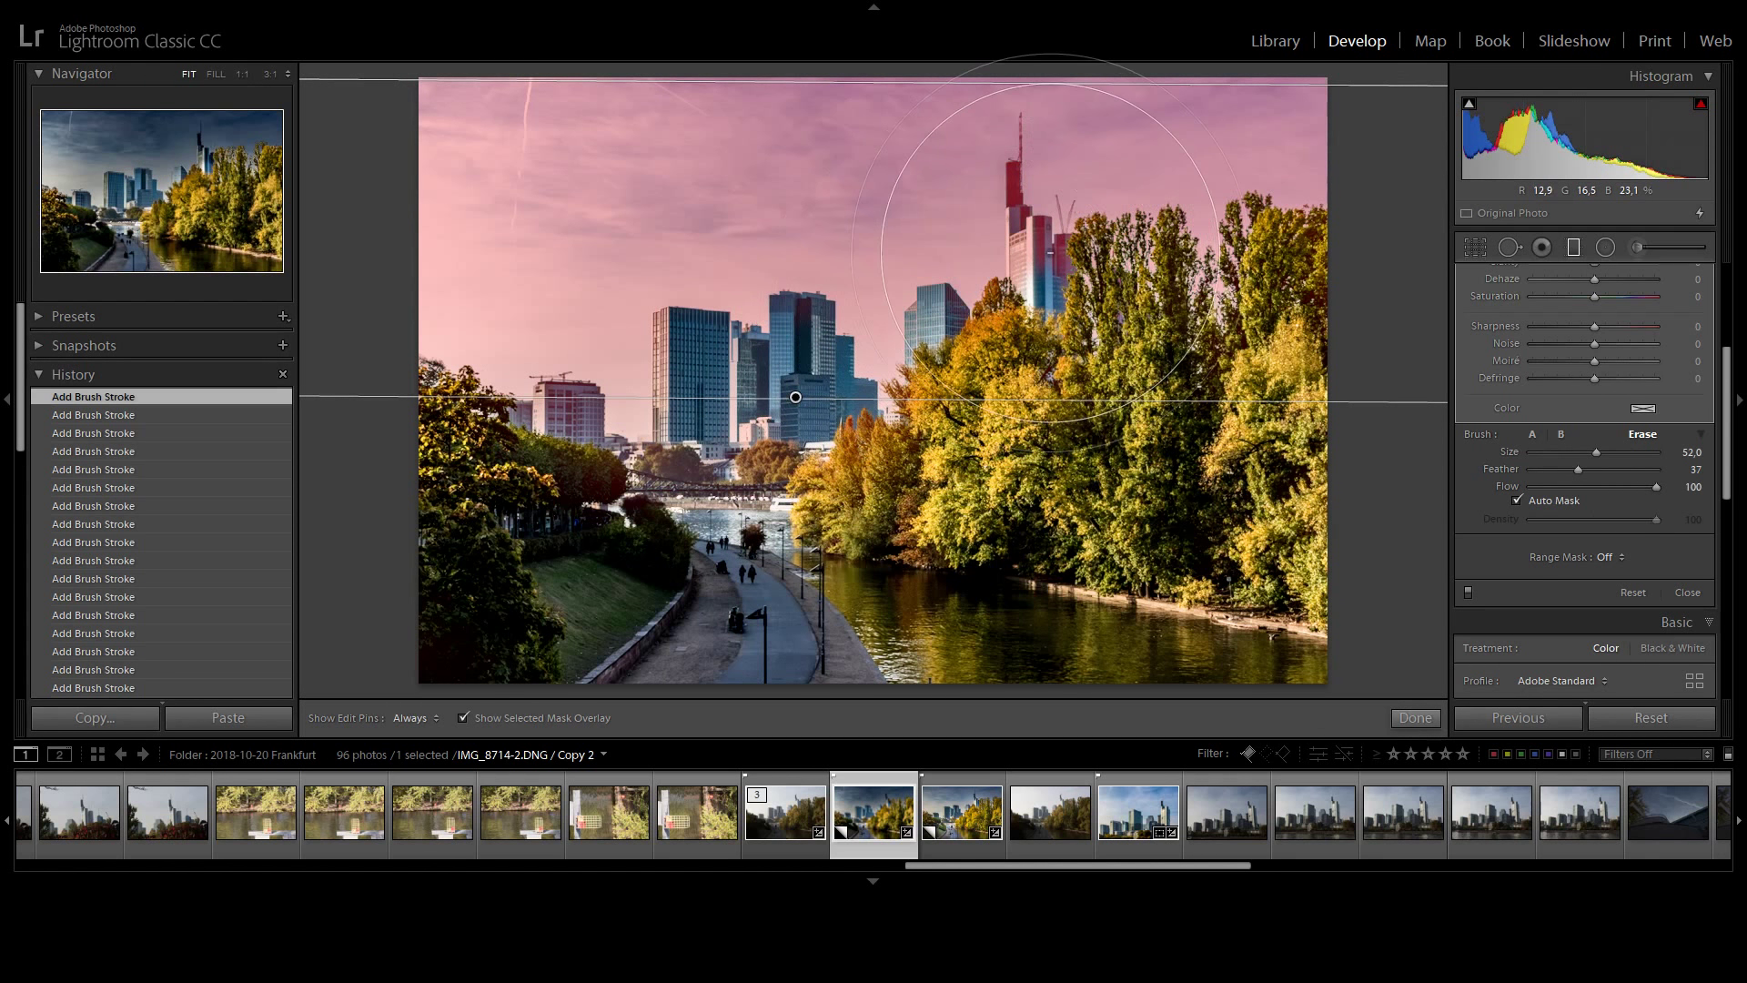
pyautogui.click(1040, 226)
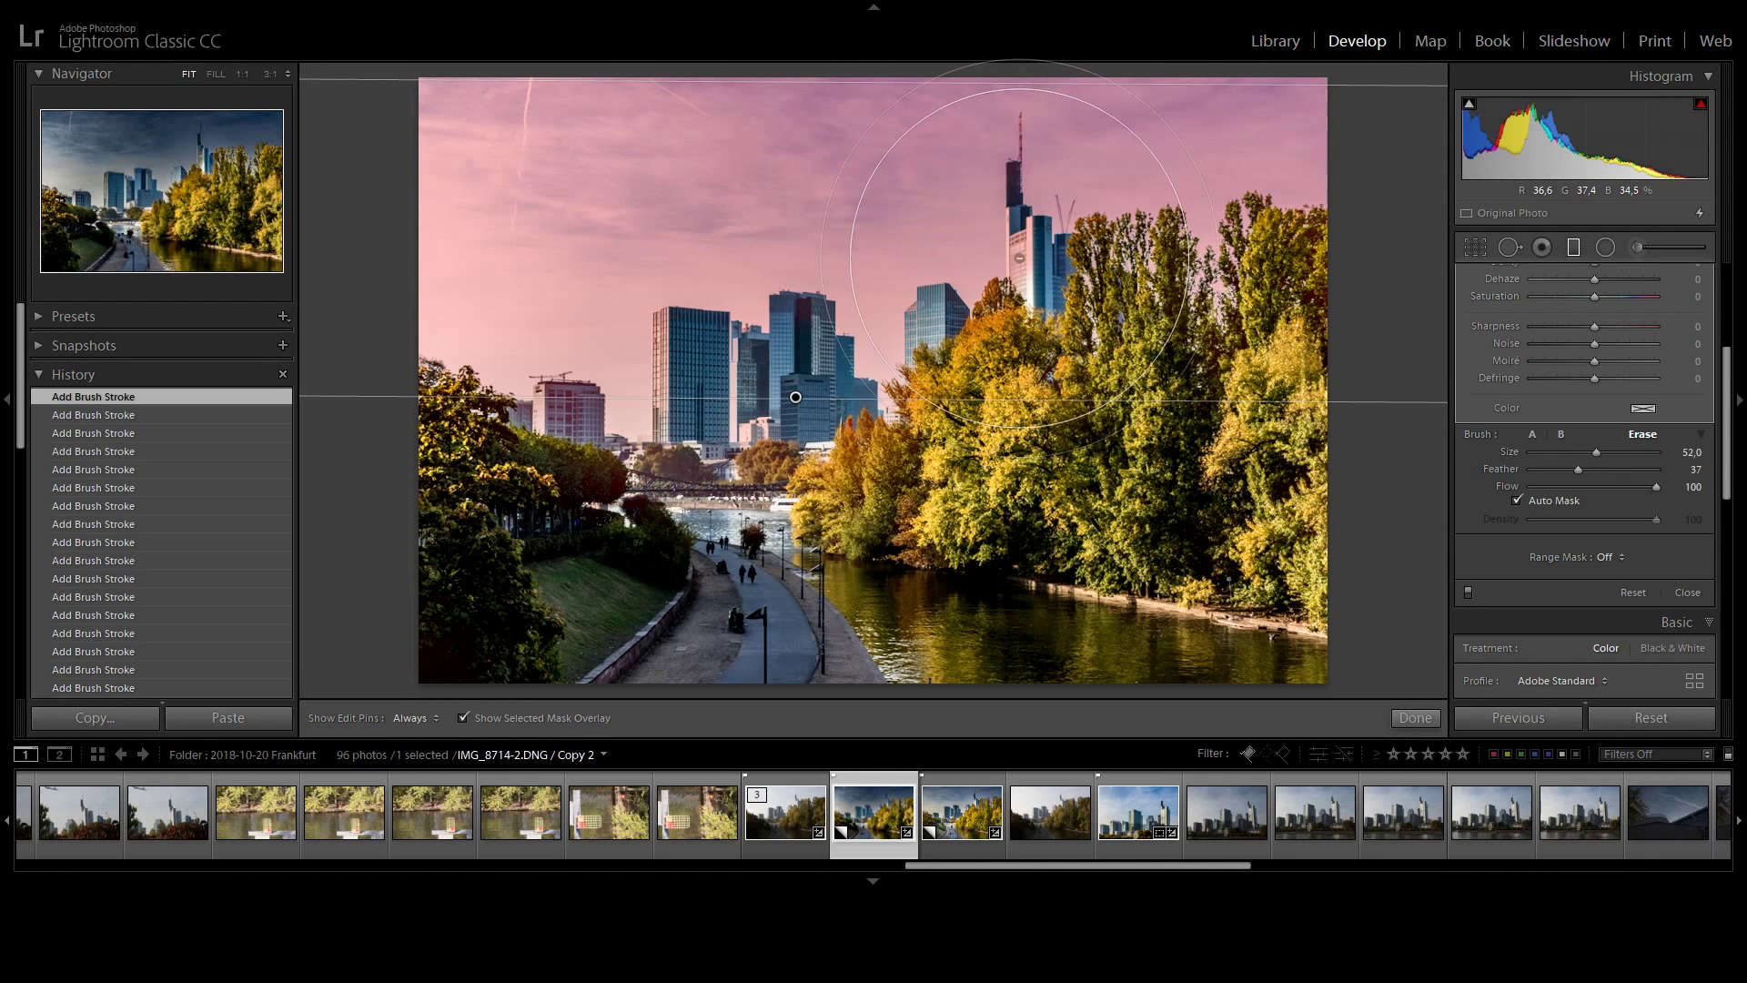
pyautogui.moveTo(1019, 257); pyautogui.dragTo(1023, 260)
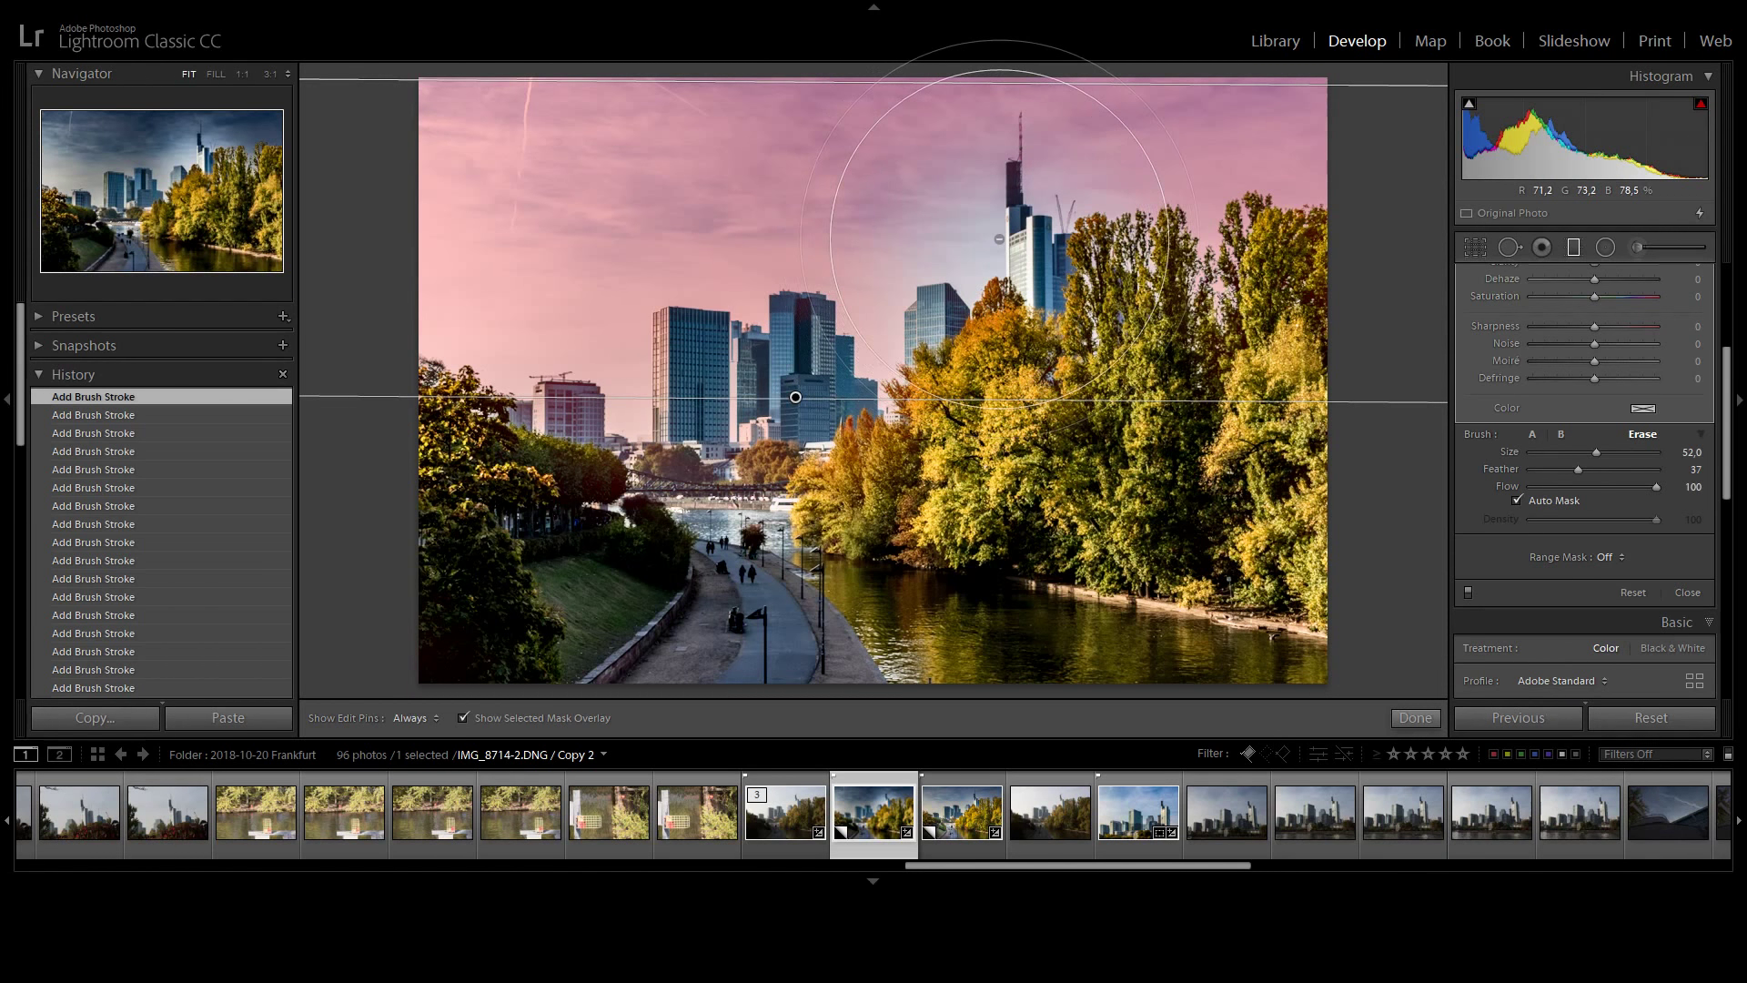
# Undo the last erase stroke around the tall tower and turn off Auto Mask for the erase brush.
pyautogui.click(123, 417)
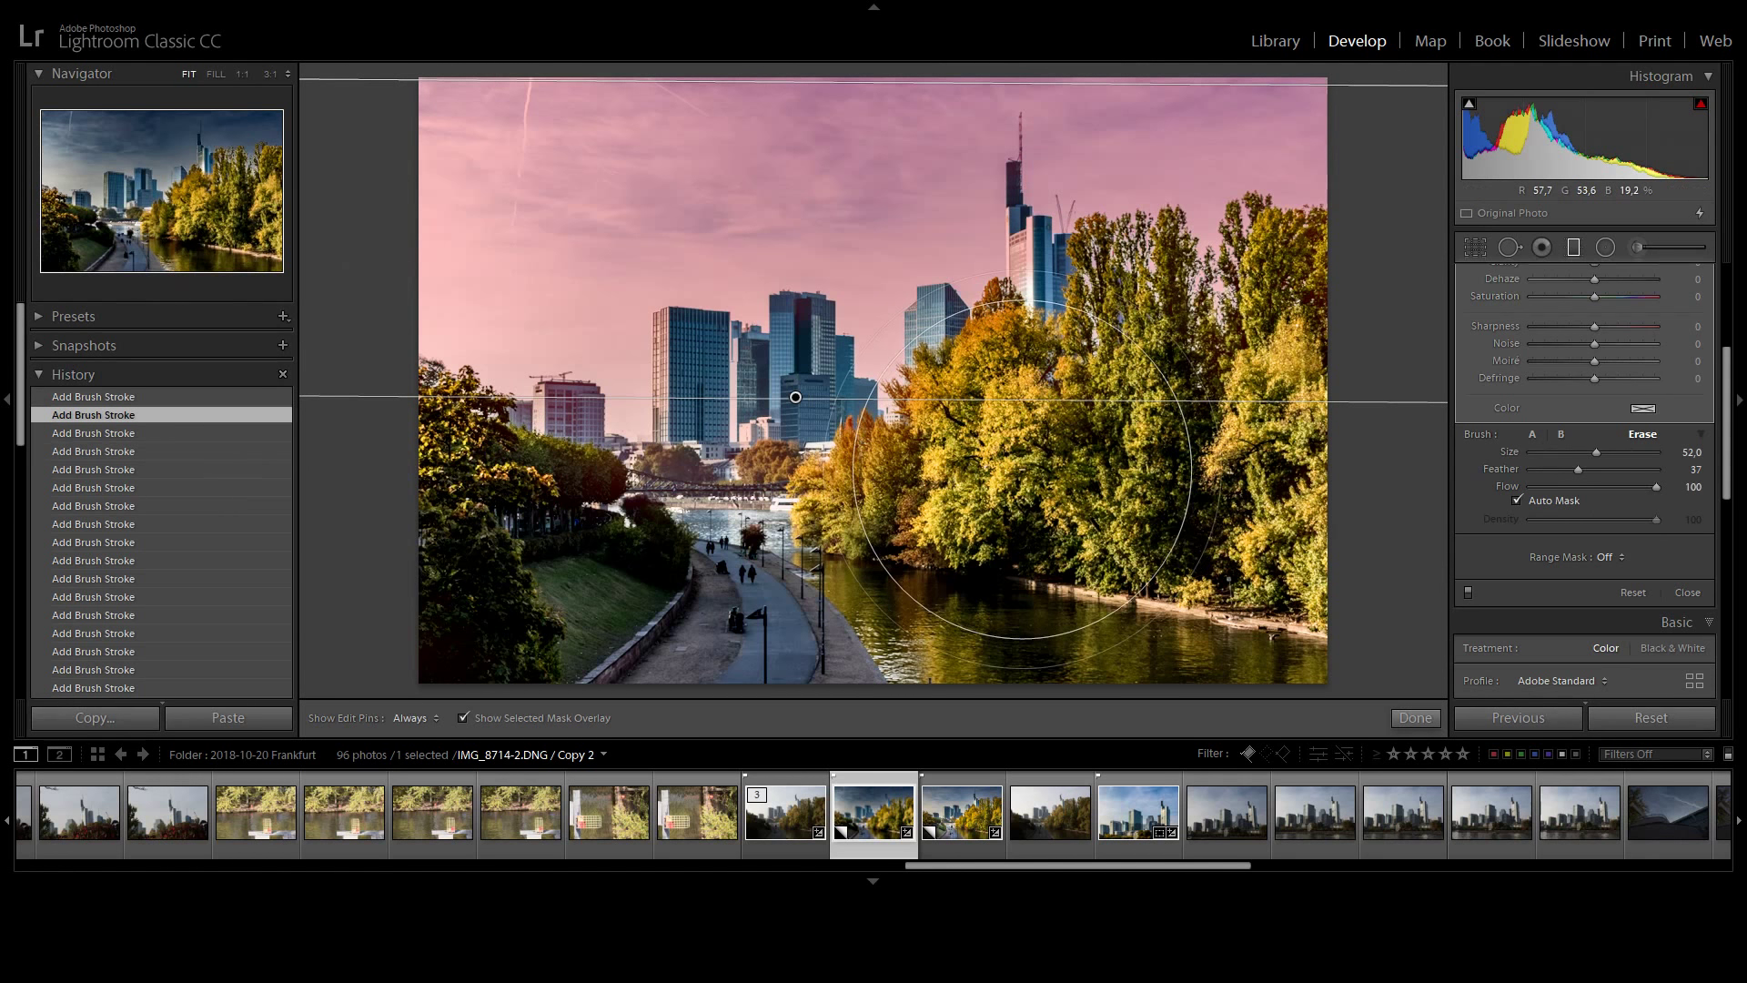
pyautogui.click(976, 446)
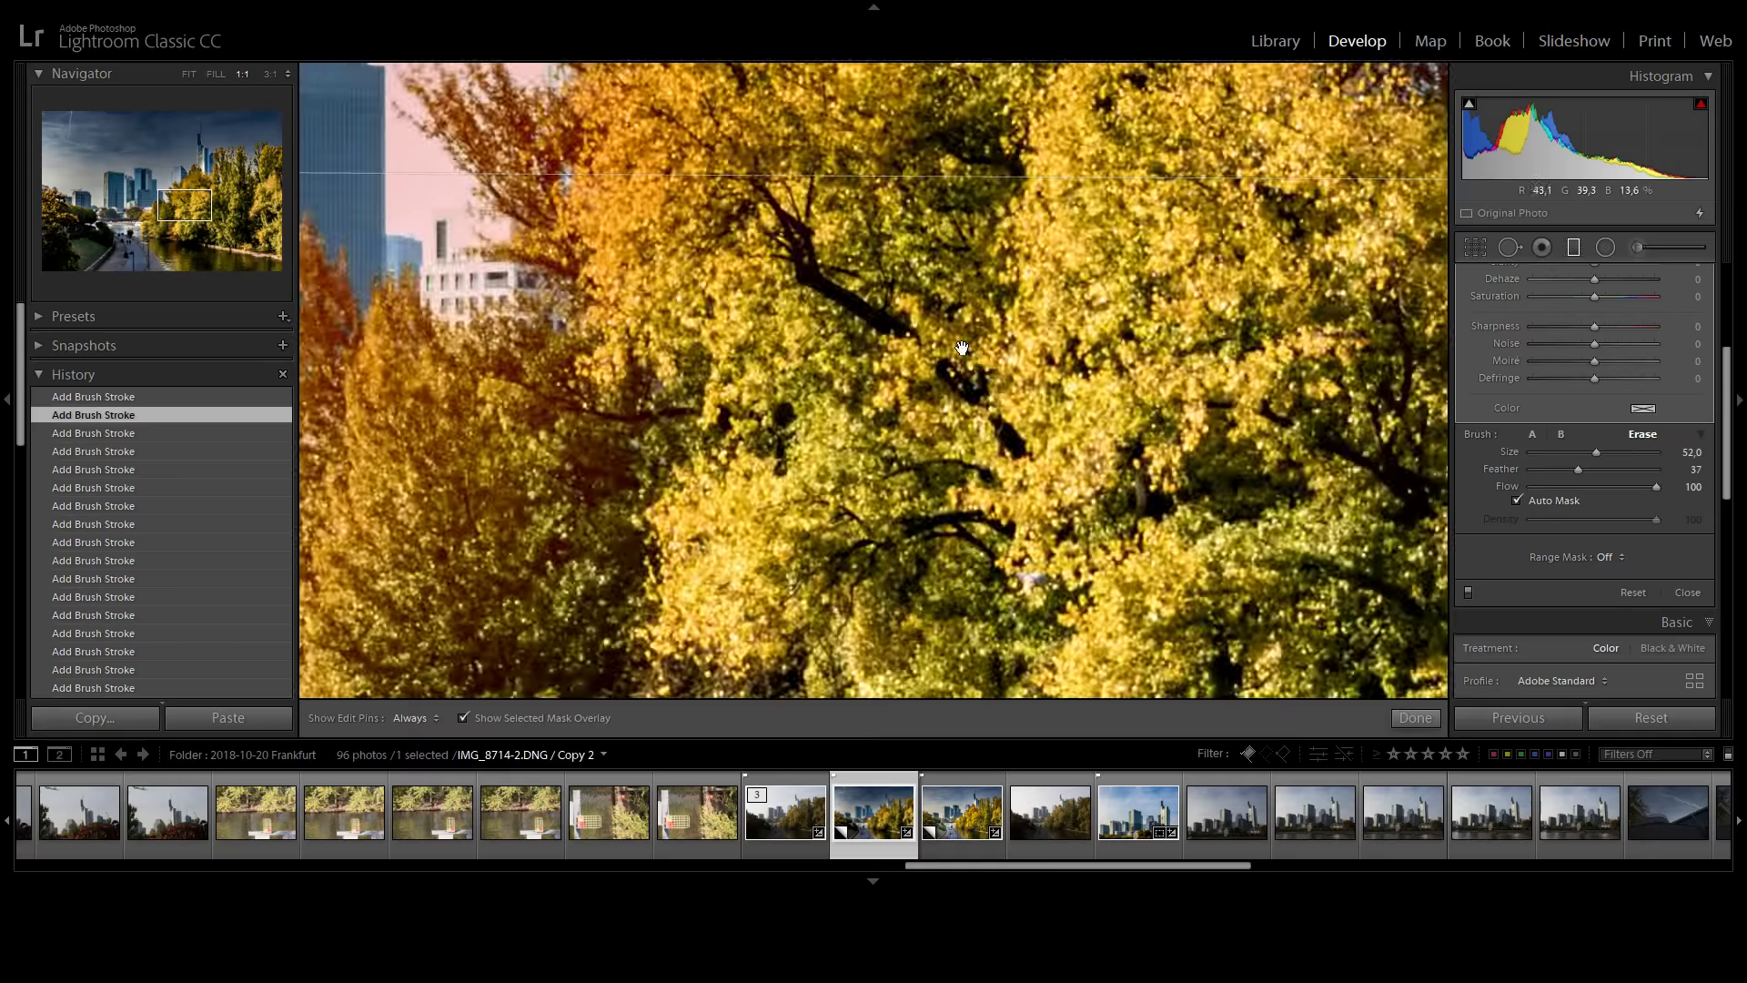
pyautogui.scroll(5, 934, 233)
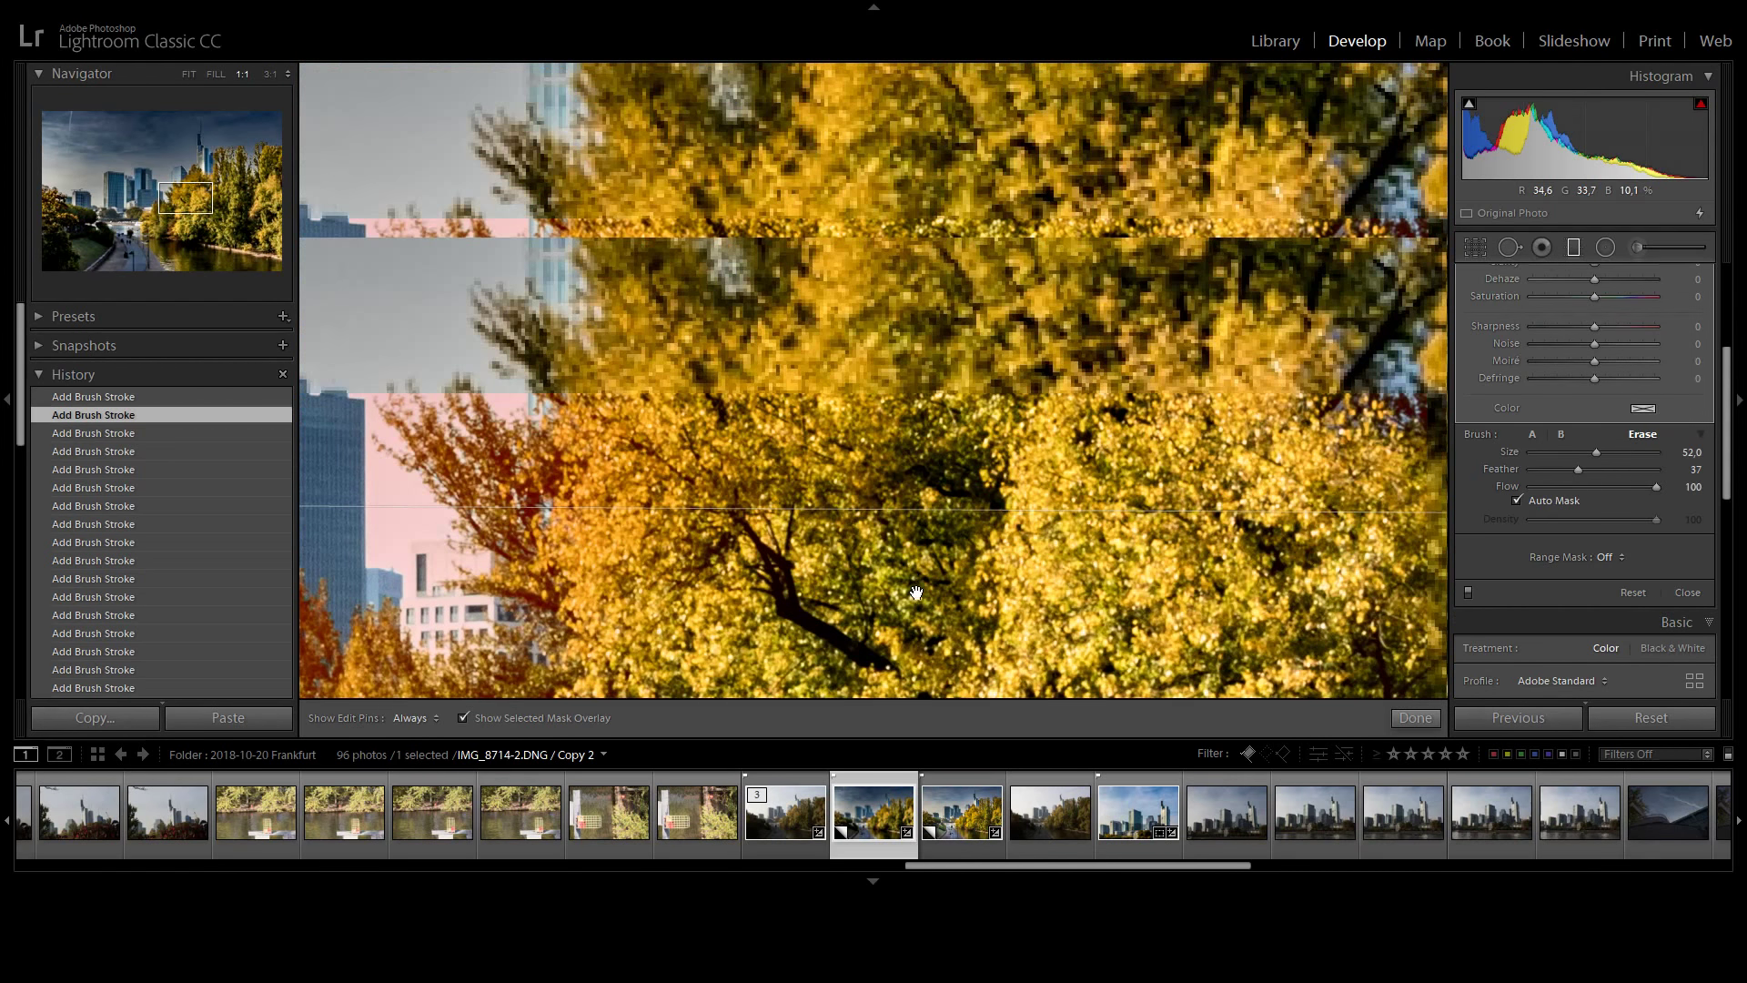
pyautogui.scroll(4, 981, 508)
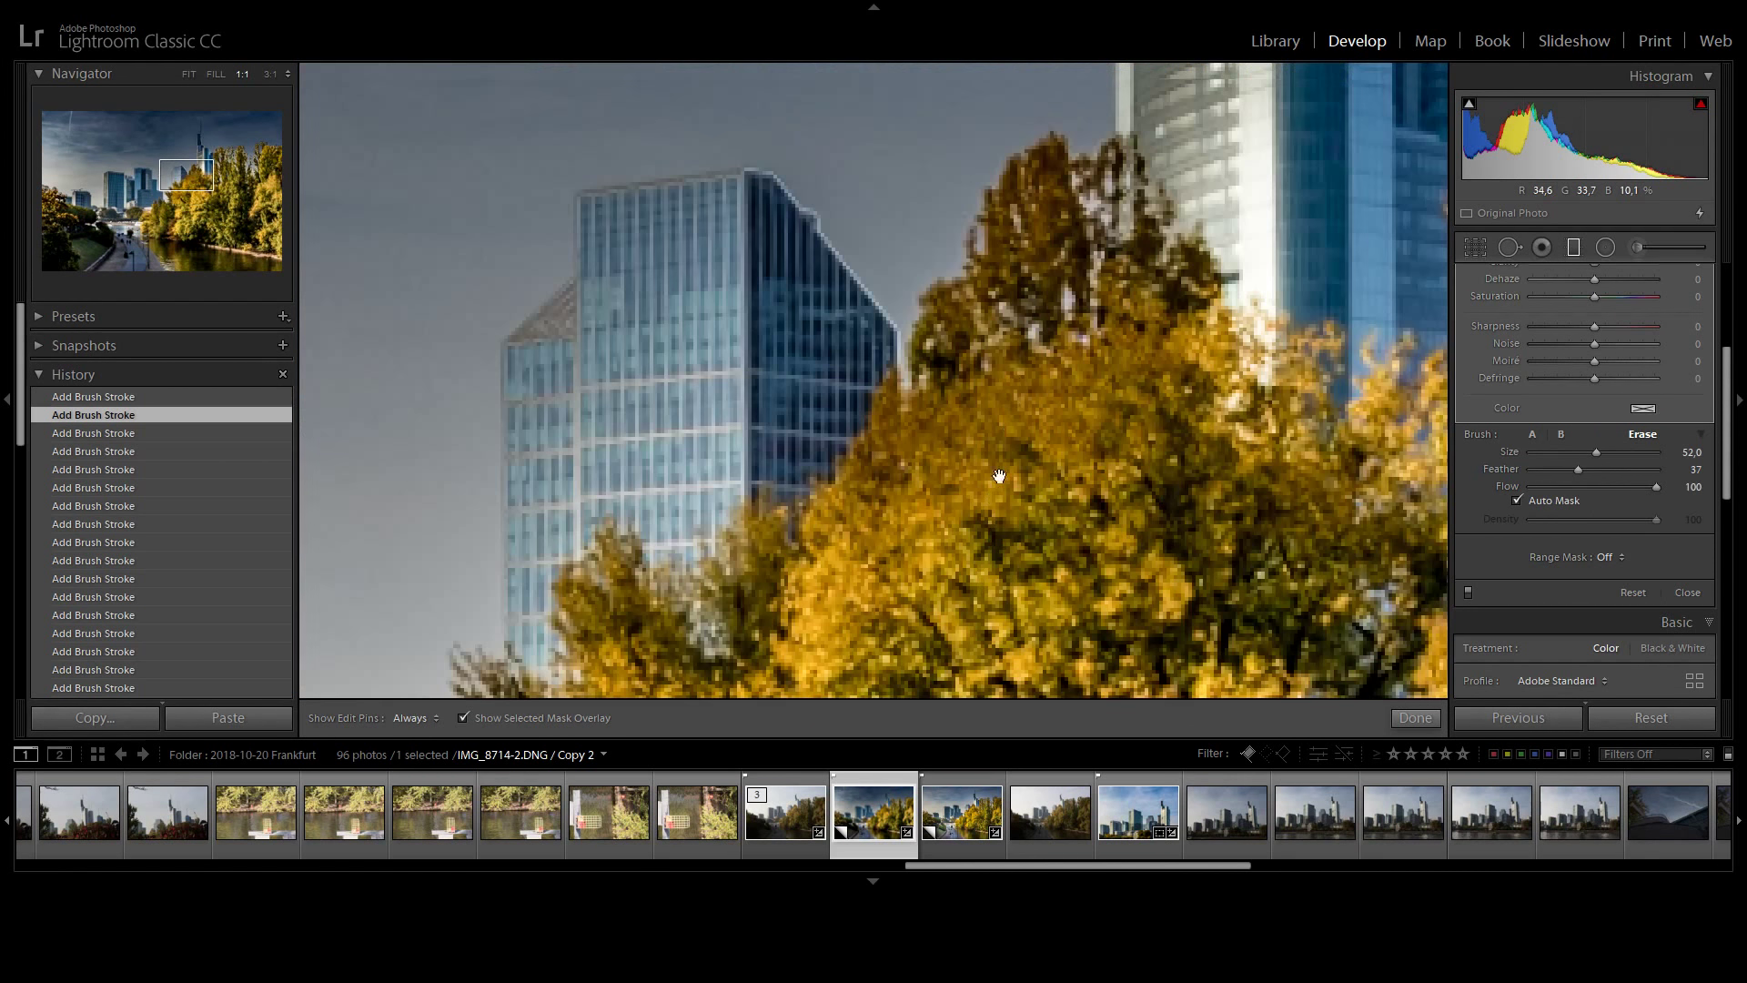
pyautogui.moveTo(1033, 288); pyautogui.dragTo(937, 550)
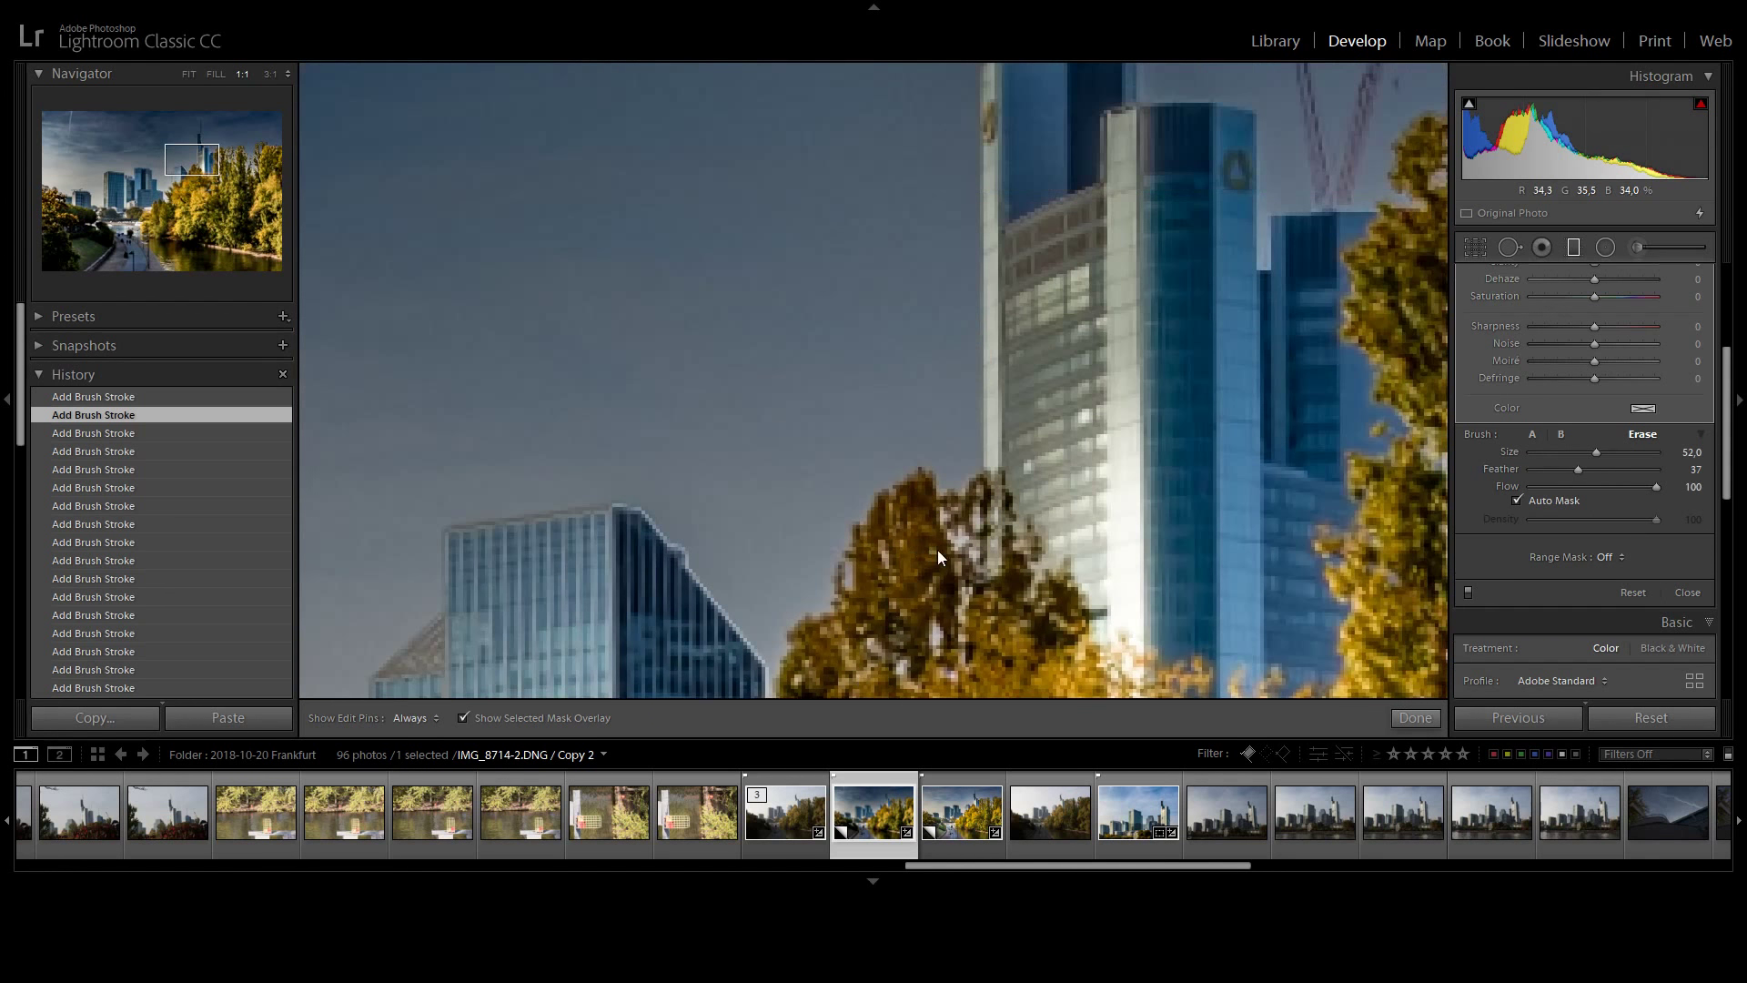
pyautogui.scroll(-7, 1116, 370)
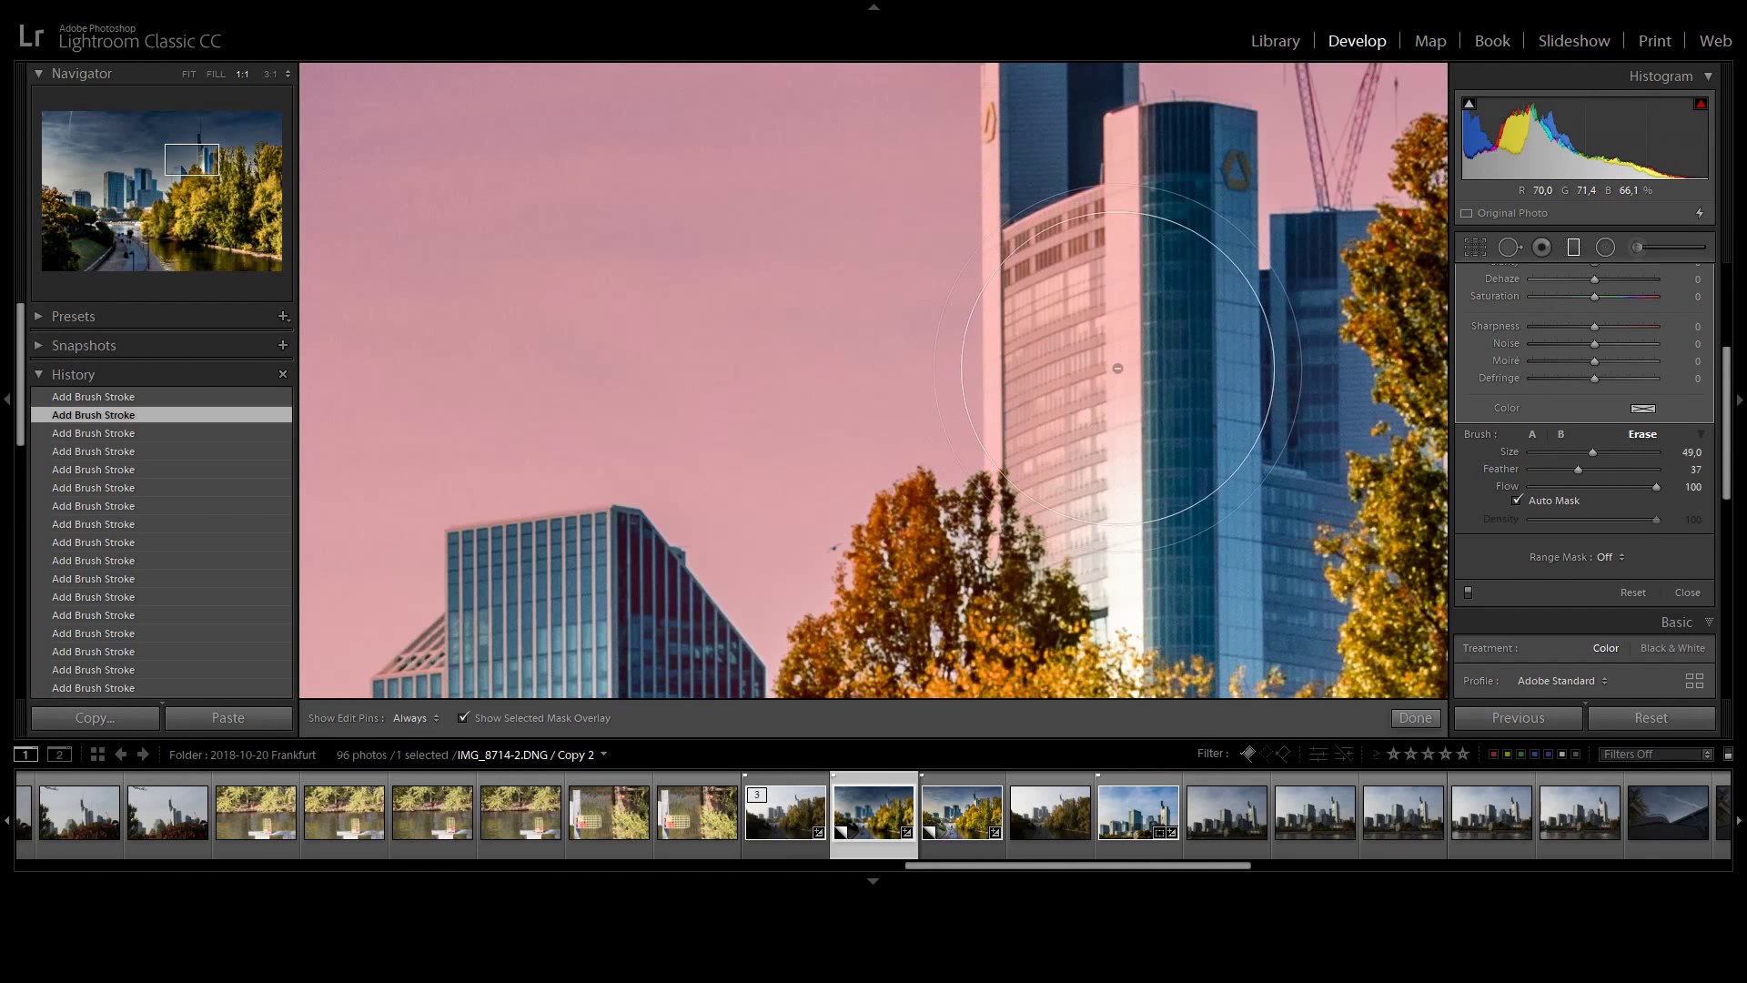
pyautogui.scroll(-8, 1128, 340)
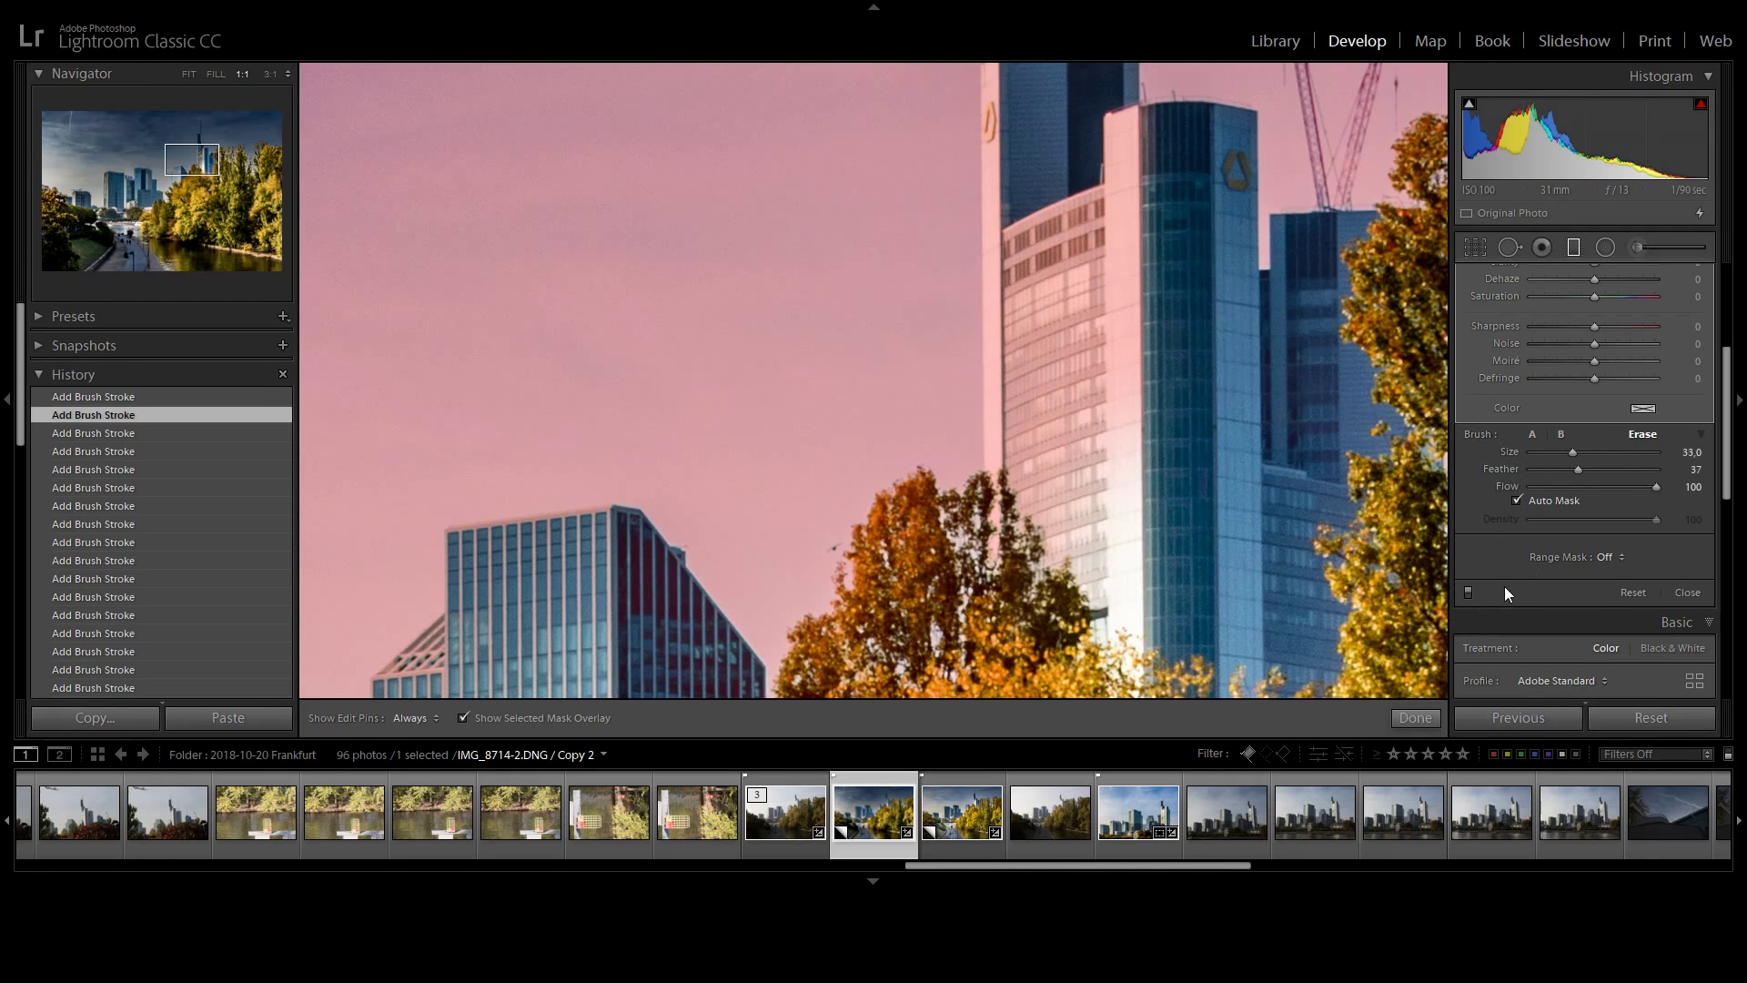
pyautogui.click(1516, 501)
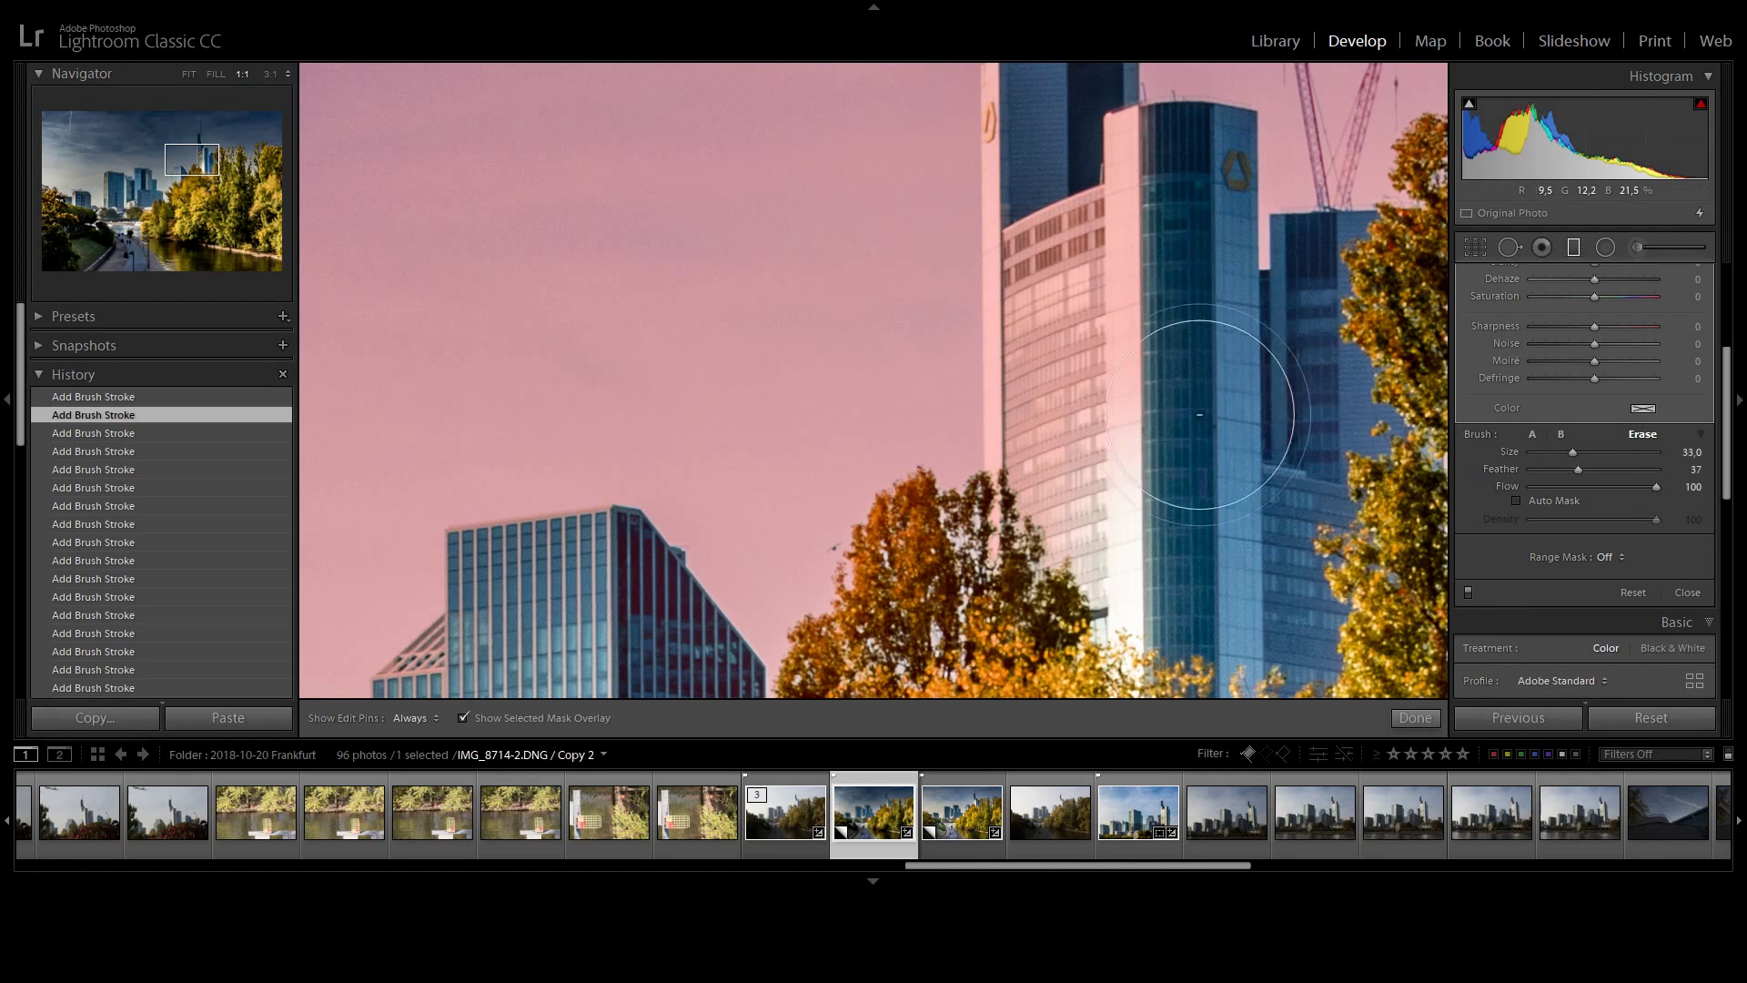
# Erase the gradient mask from the tall tower's curved light facade and its edges with brush sizes 30 and 10.
pyautogui.scroll(-2, 1092, 325)
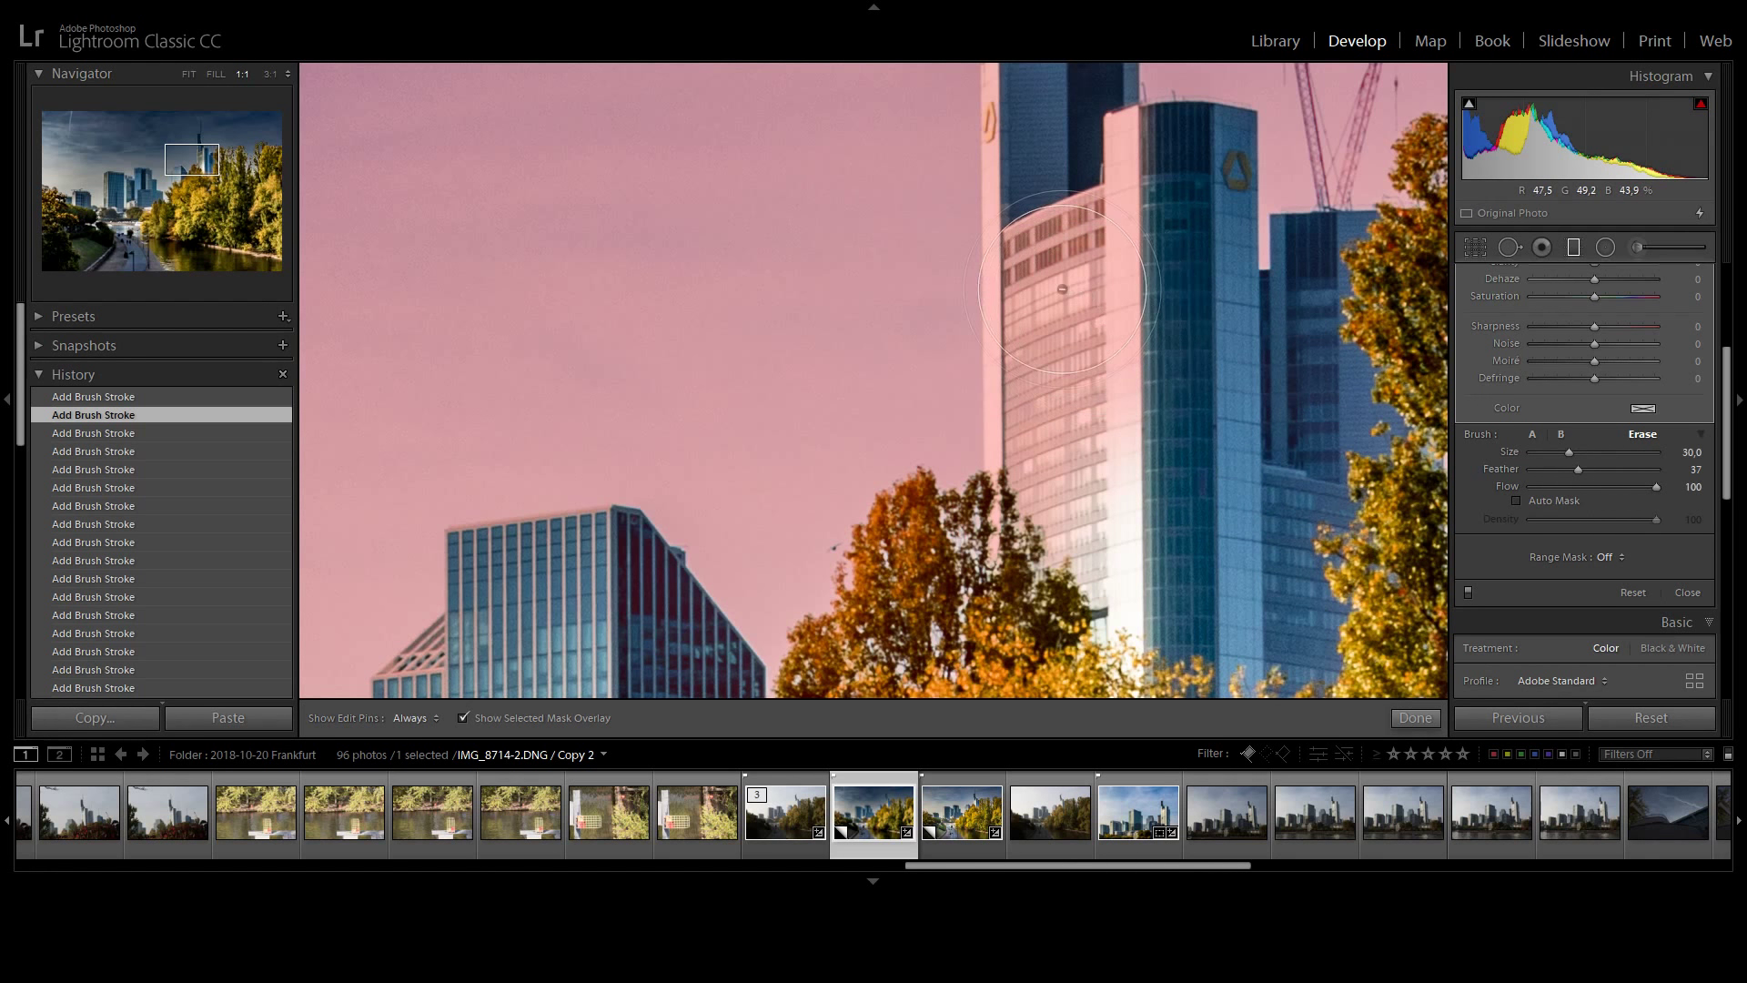
pyautogui.moveTo(1074, 296); pyautogui.dragTo(1048, 589)
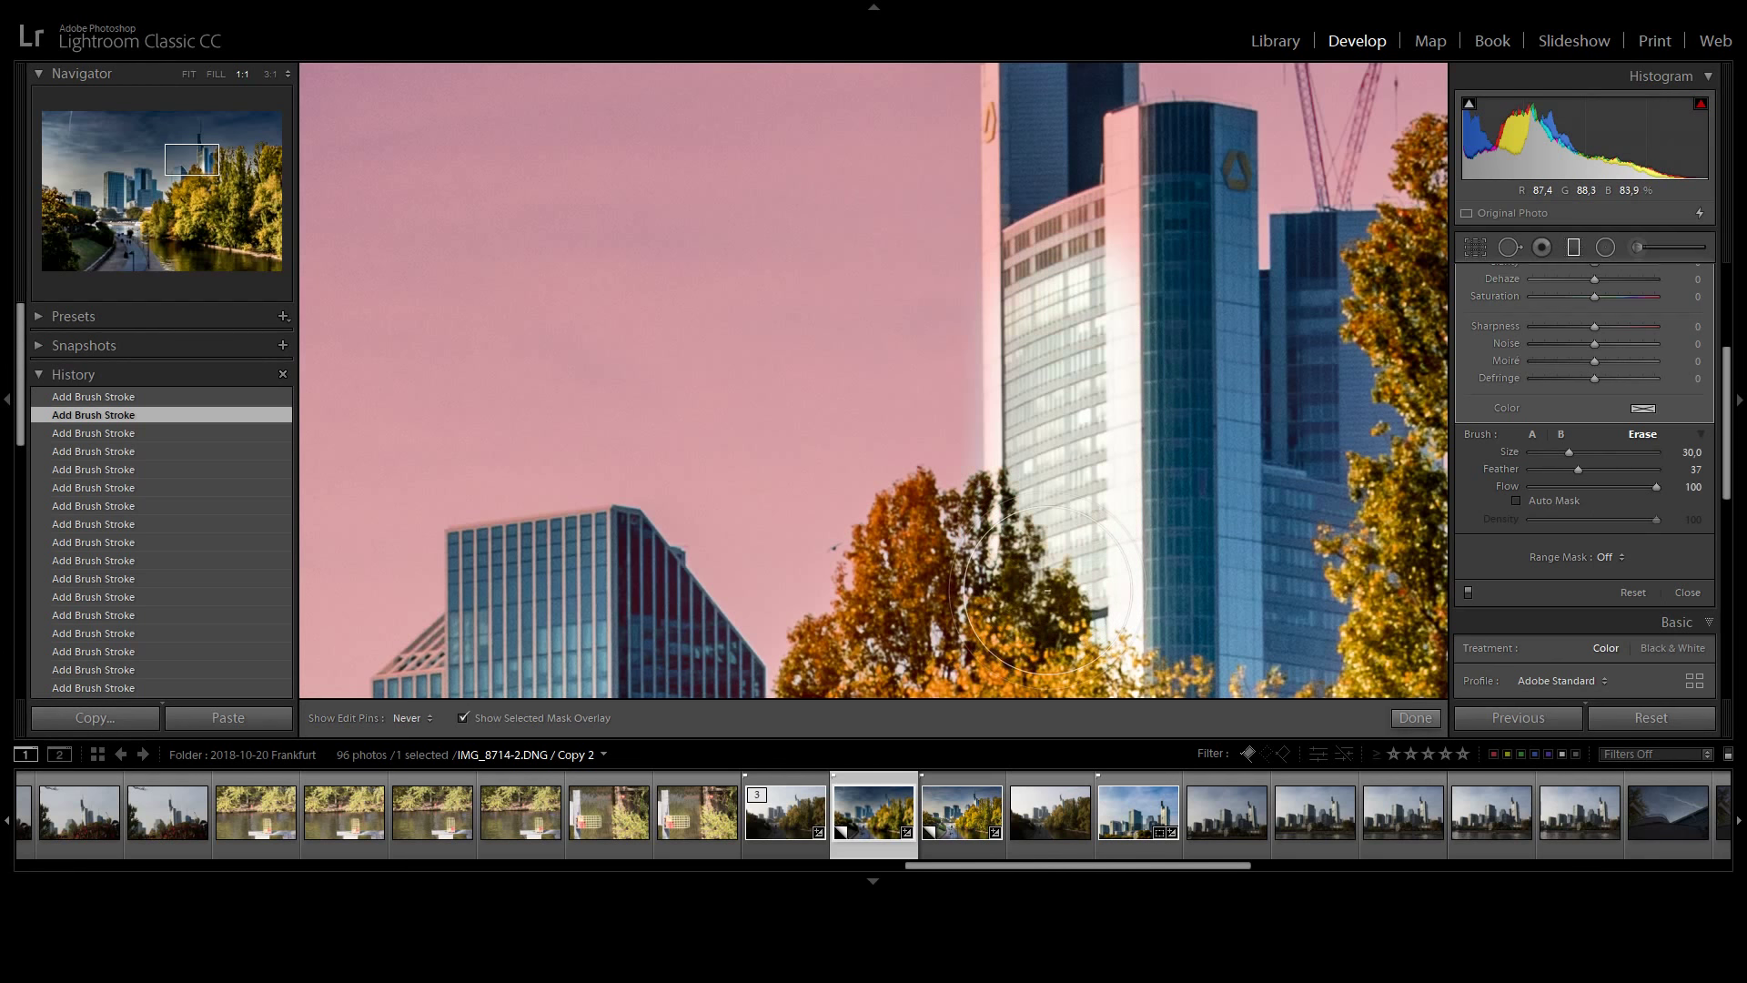
pyautogui.scroll(-6, 1150, 187)
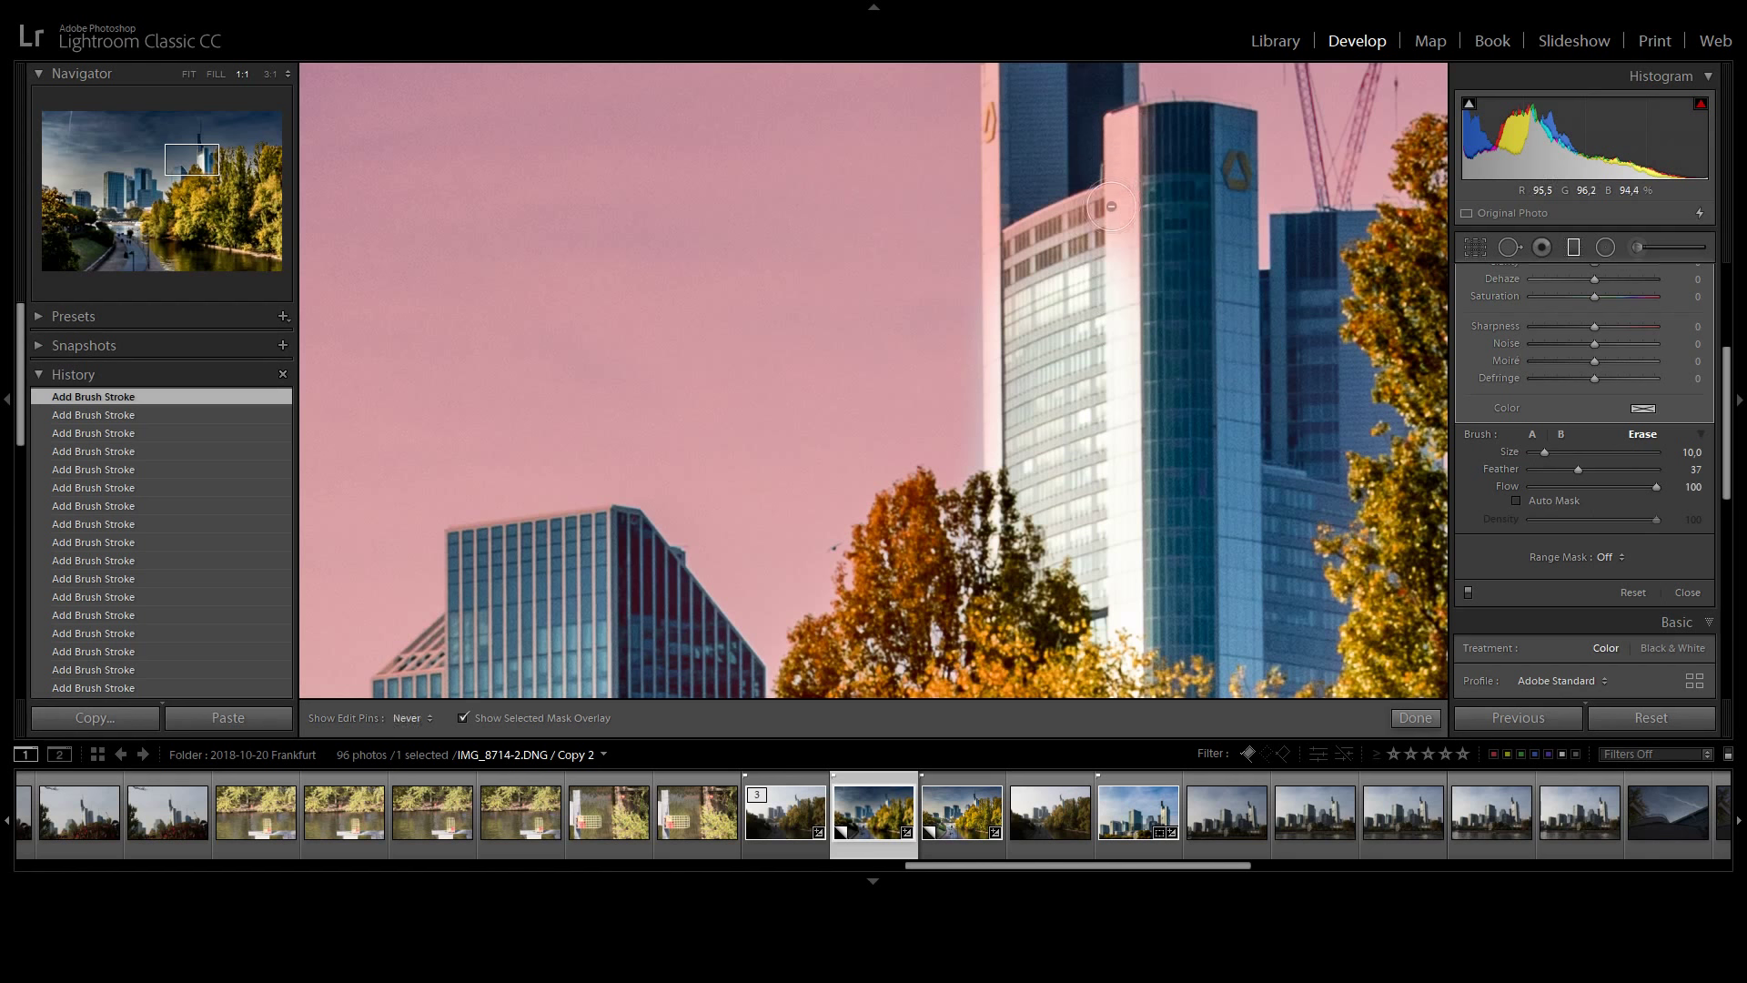
pyautogui.moveTo(1111, 206); pyautogui.dragTo(1119, 257)
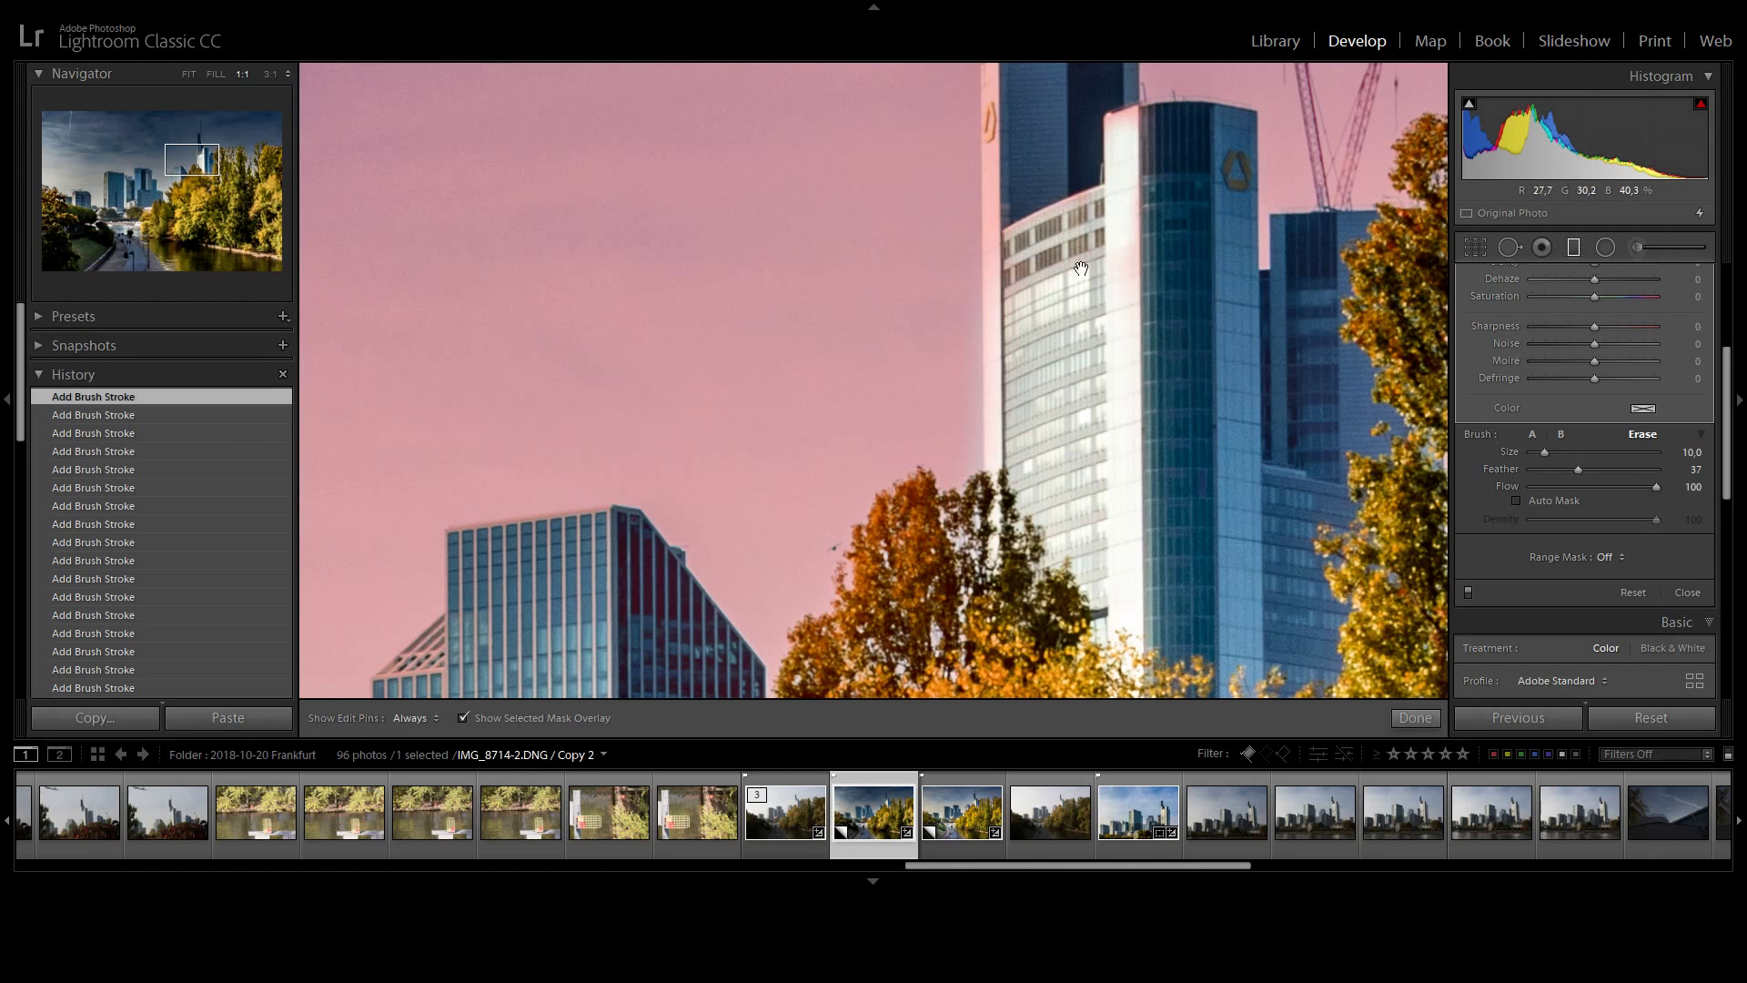
# Erase the gradient mask in a straight line down the tall tower's narrow left edge with brush size 6.
pyautogui.moveTo(1081, 268)
pyautogui.mouseDown()
pyautogui.moveTo(1103, 325)
pyautogui.moveTo(1096, 310)
pyautogui.mouseUp()
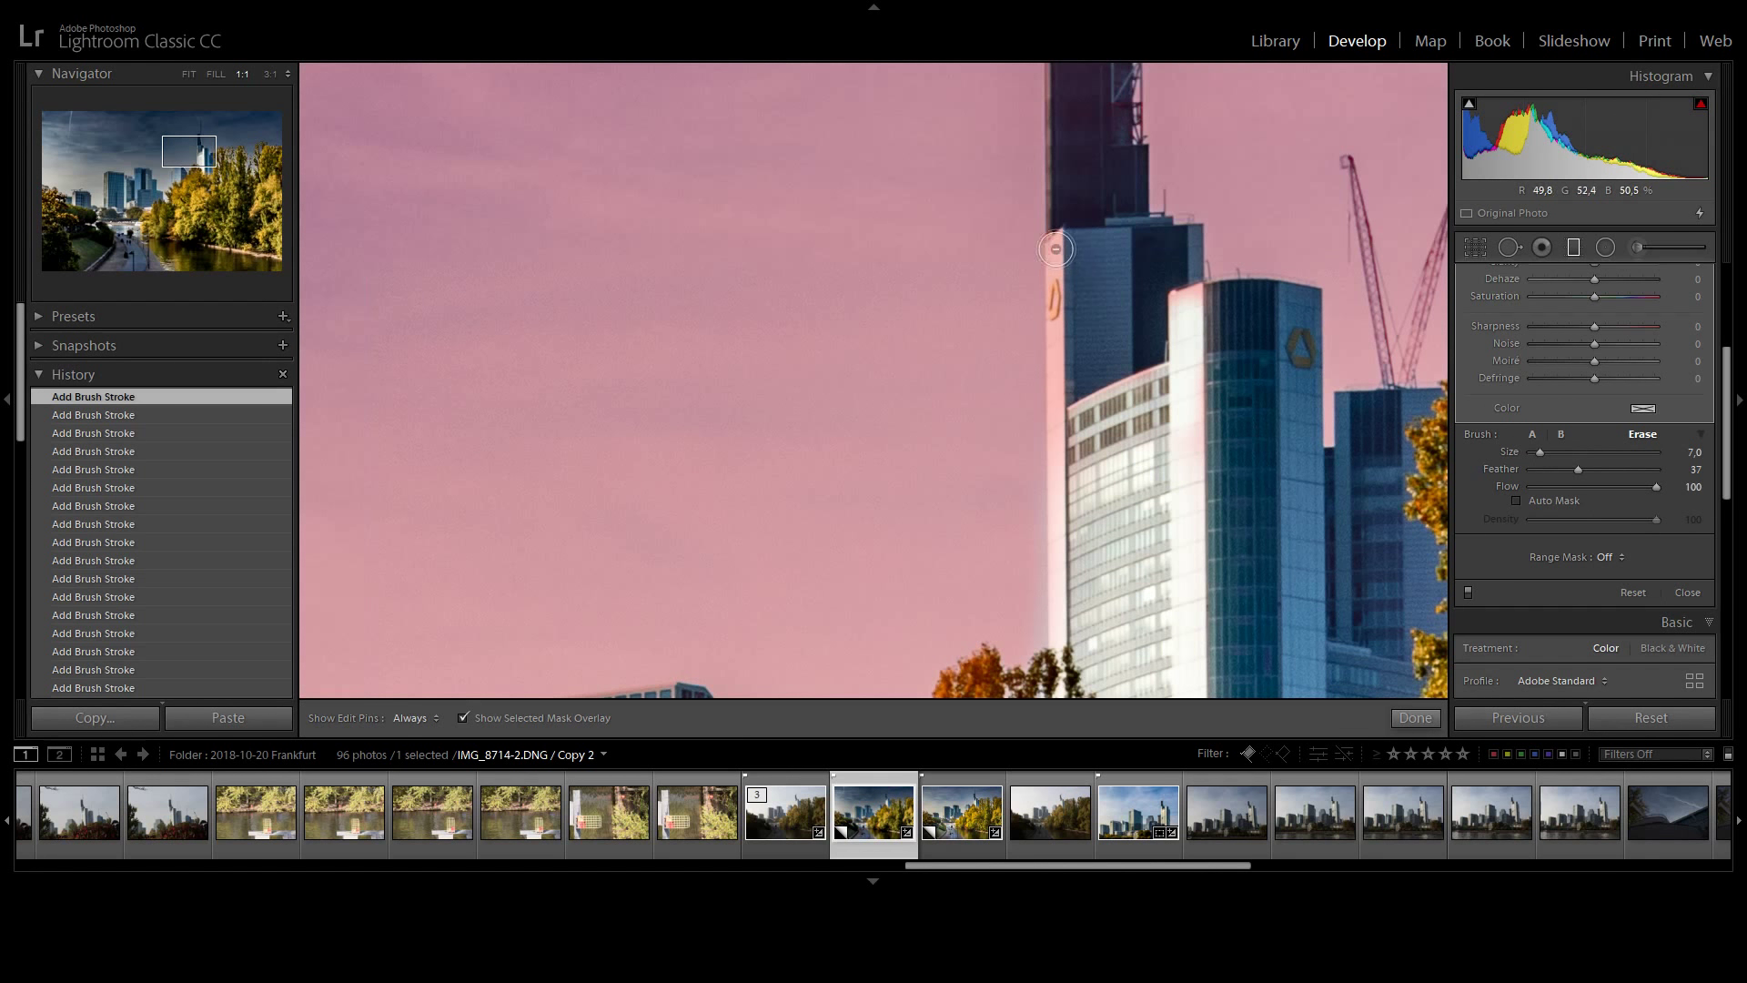
pyautogui.keyDown('shift'); pyautogui.click(1060, 636); pyautogui.keyUp('shift')
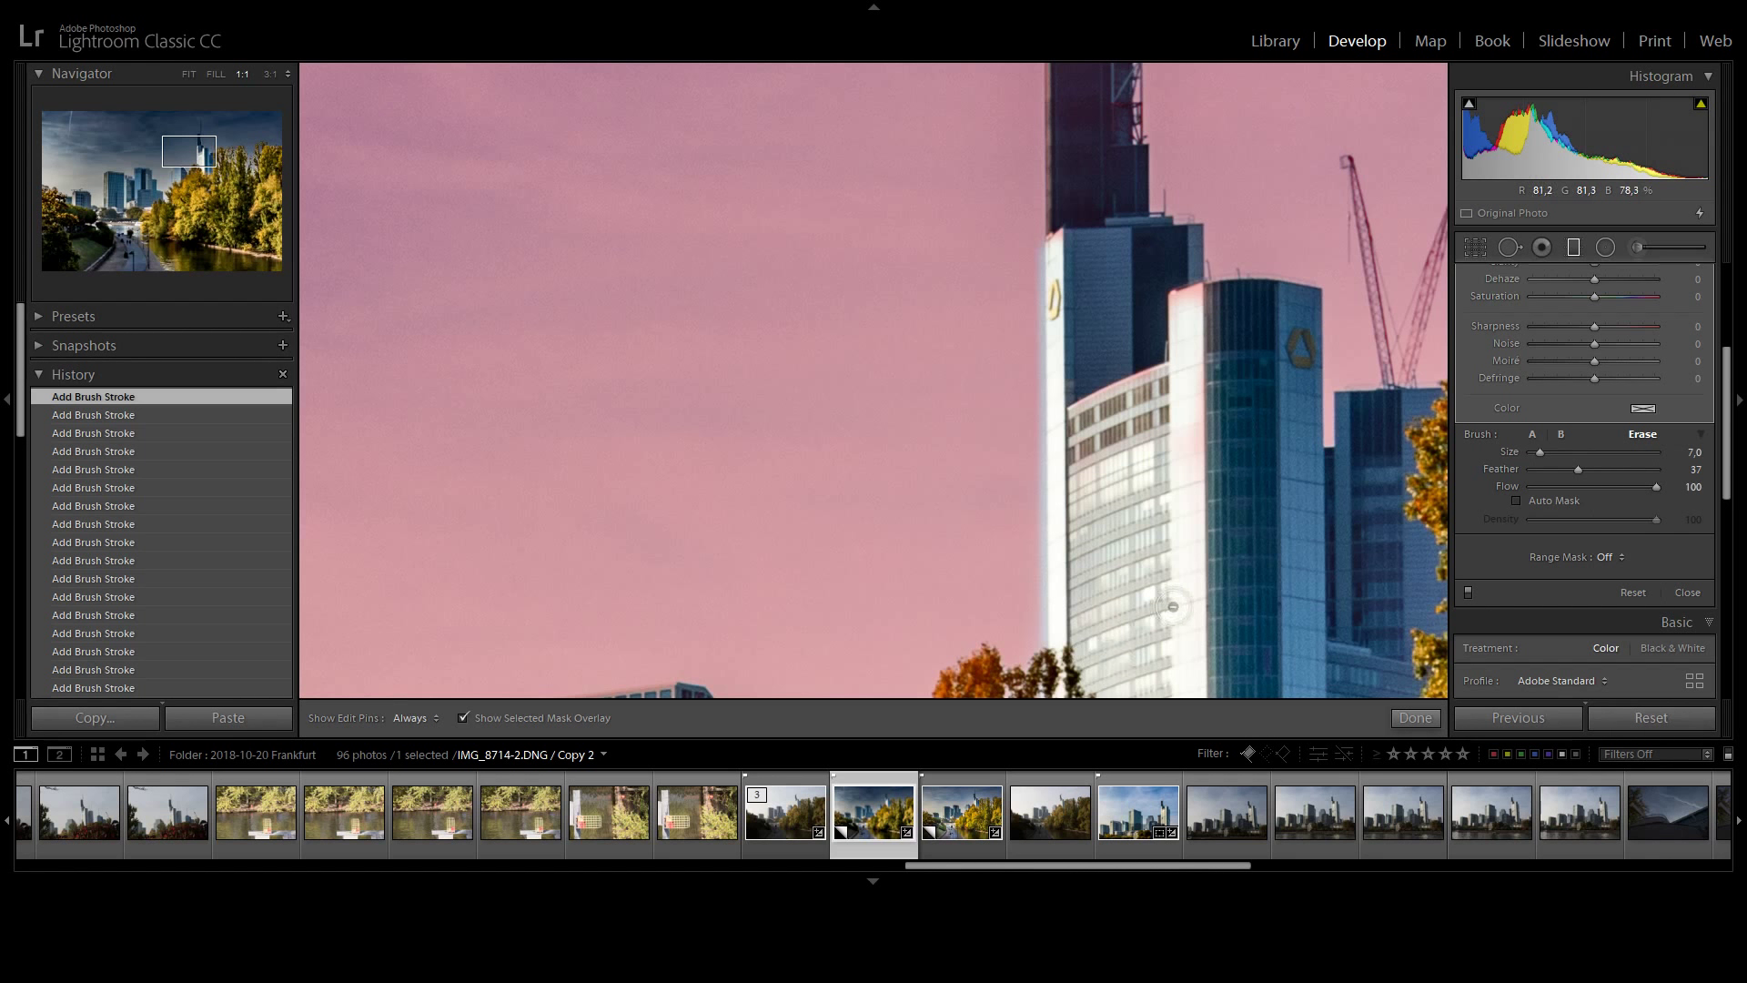
pyautogui.click(178, 415)
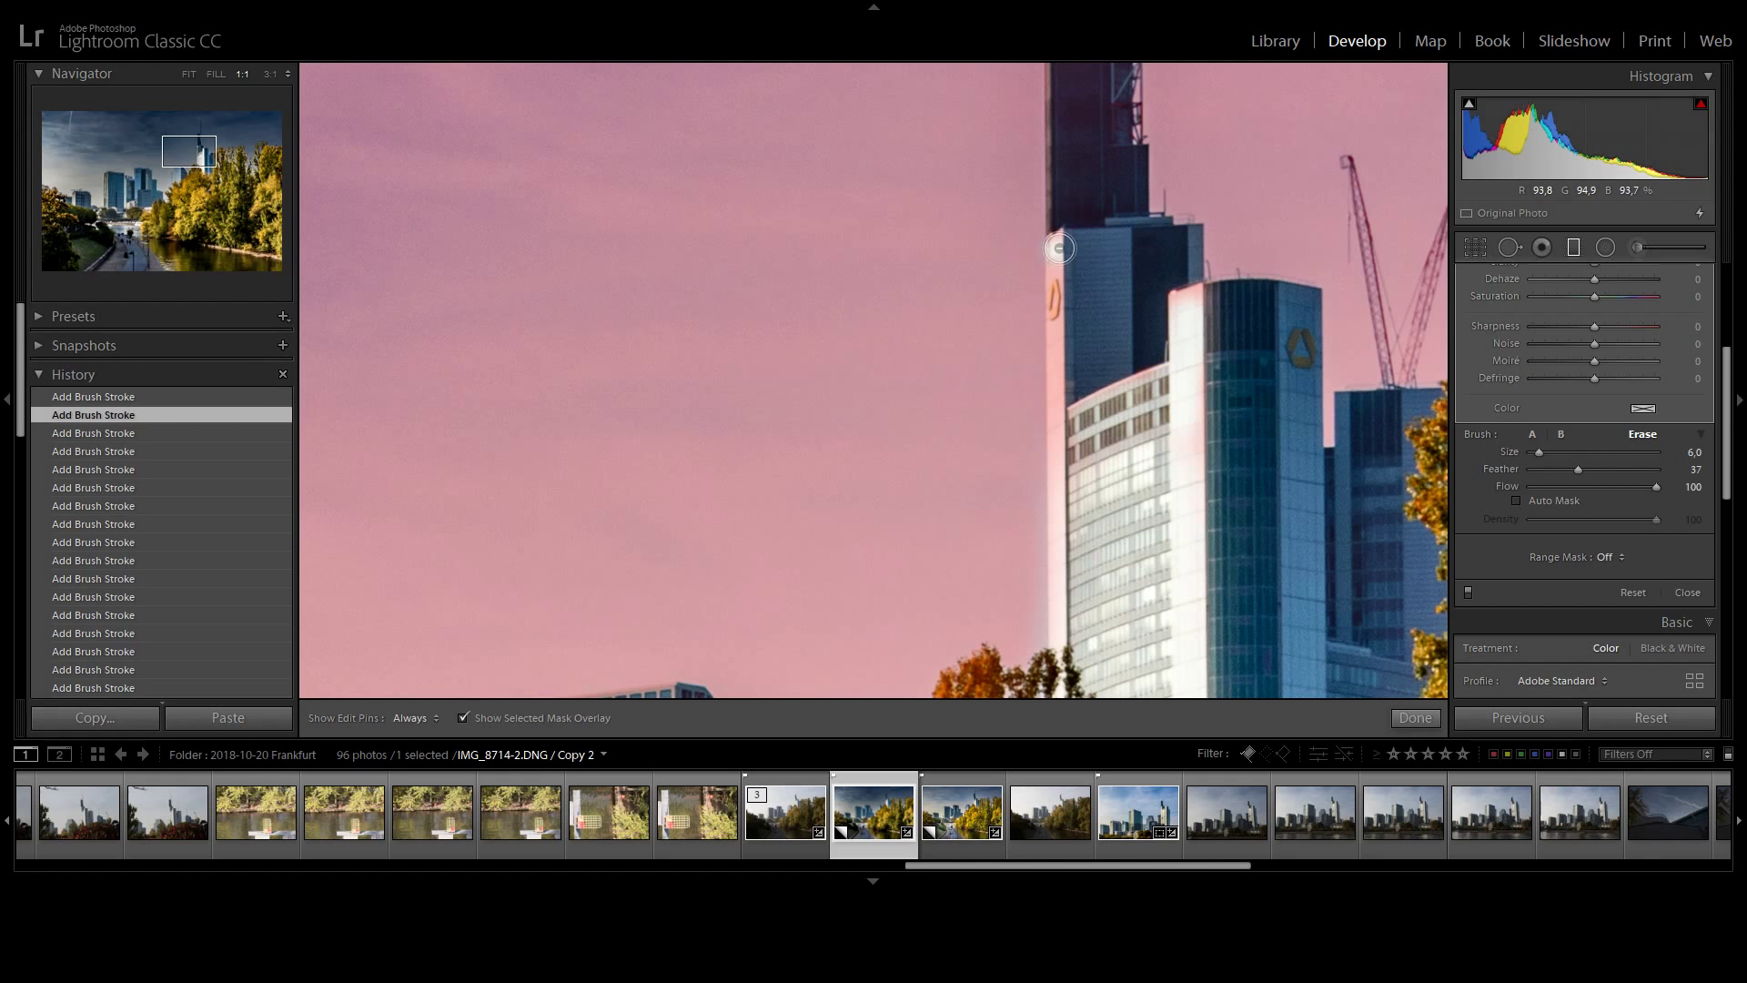
pyautogui.hotkey('ctrl', 'y')
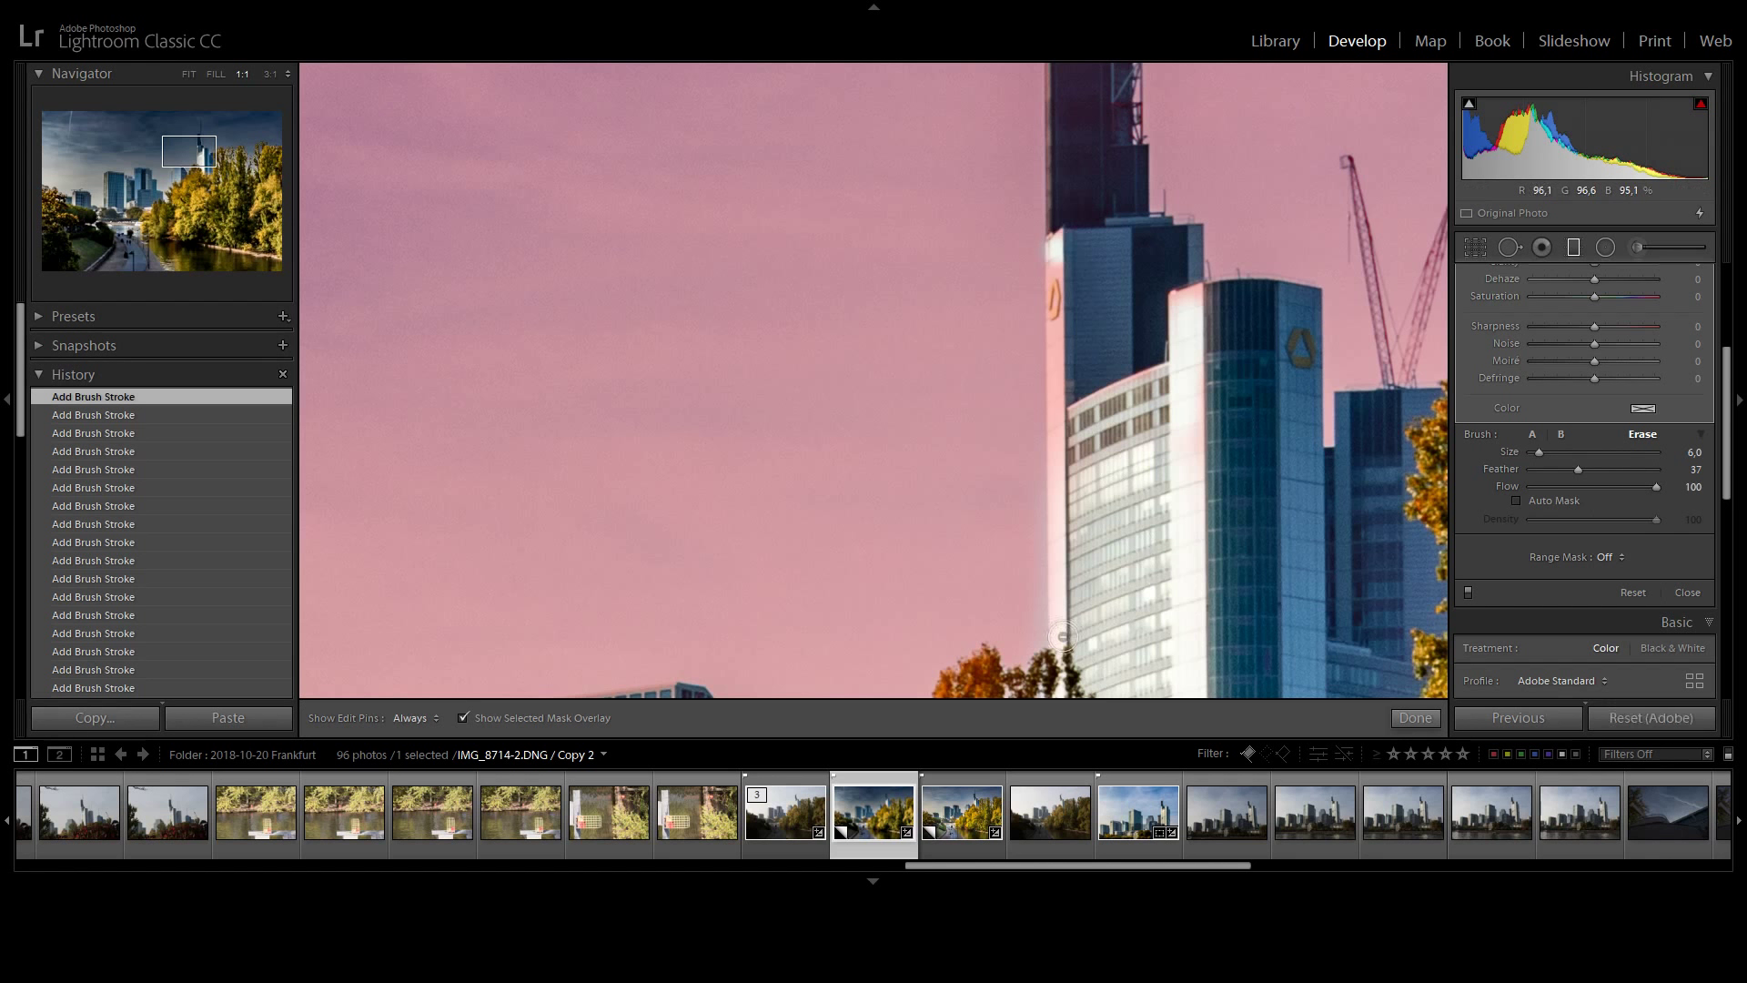
pyautogui.keyDown('shift'); pyautogui.click(1063, 640); pyautogui.keyUp('shift')
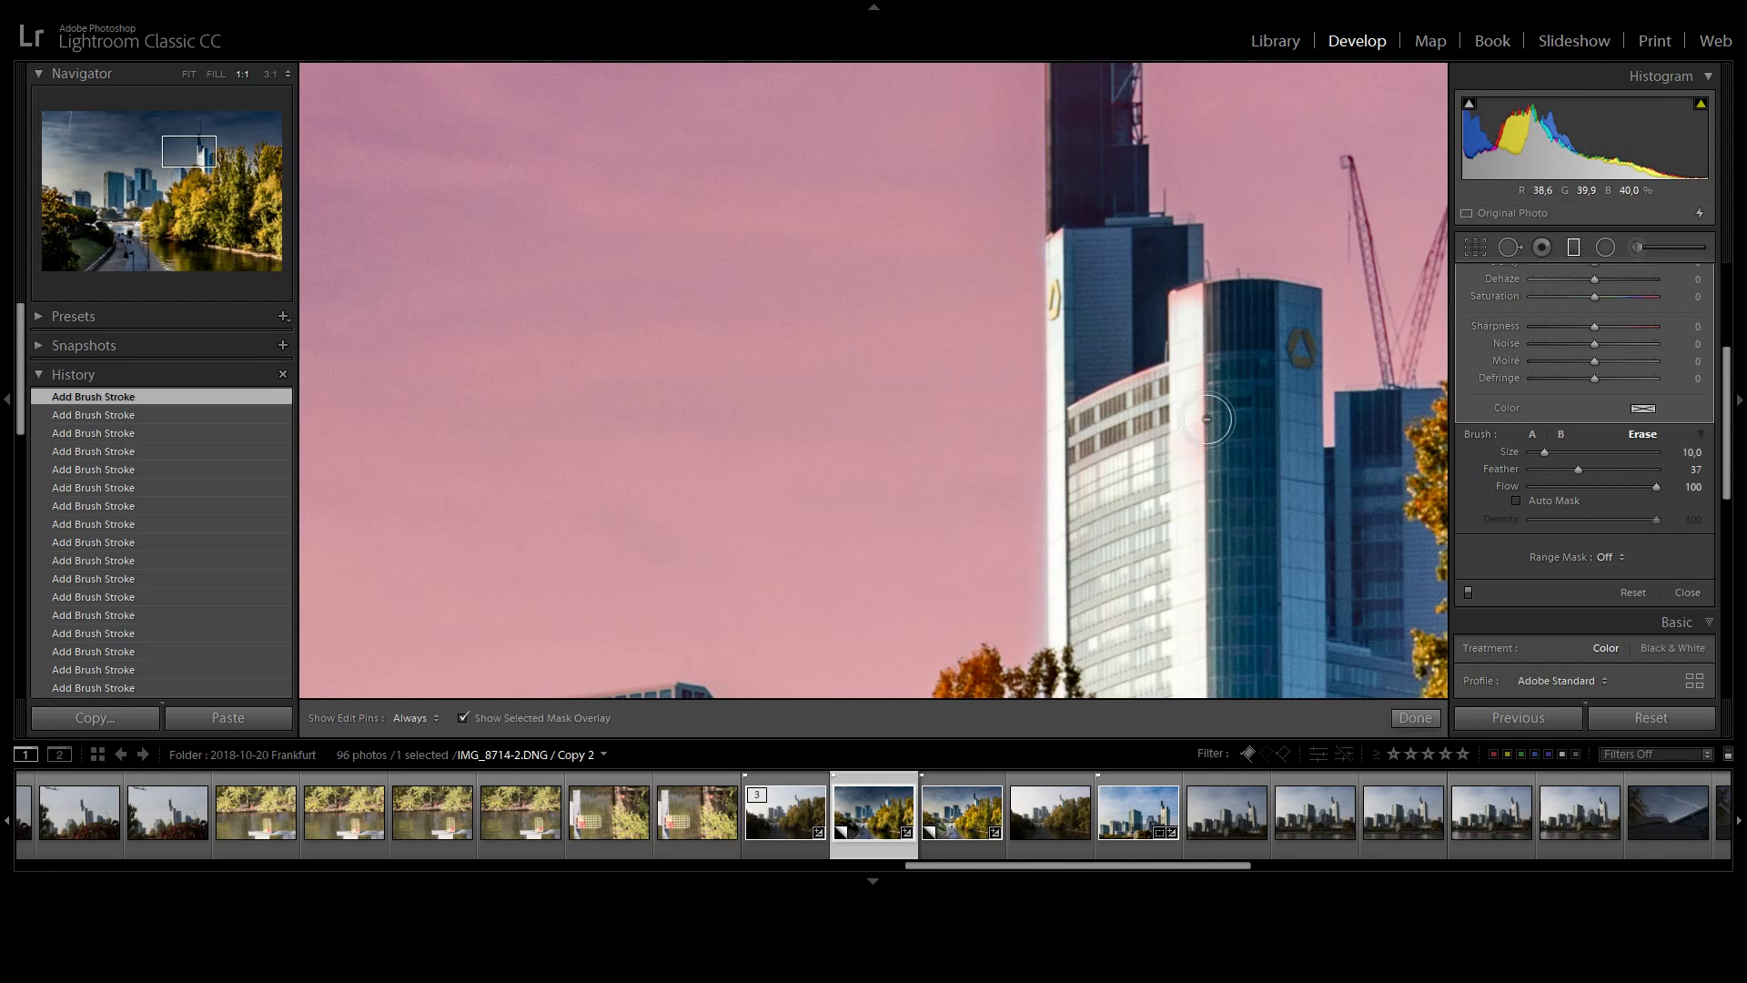
pyautogui.press('h')
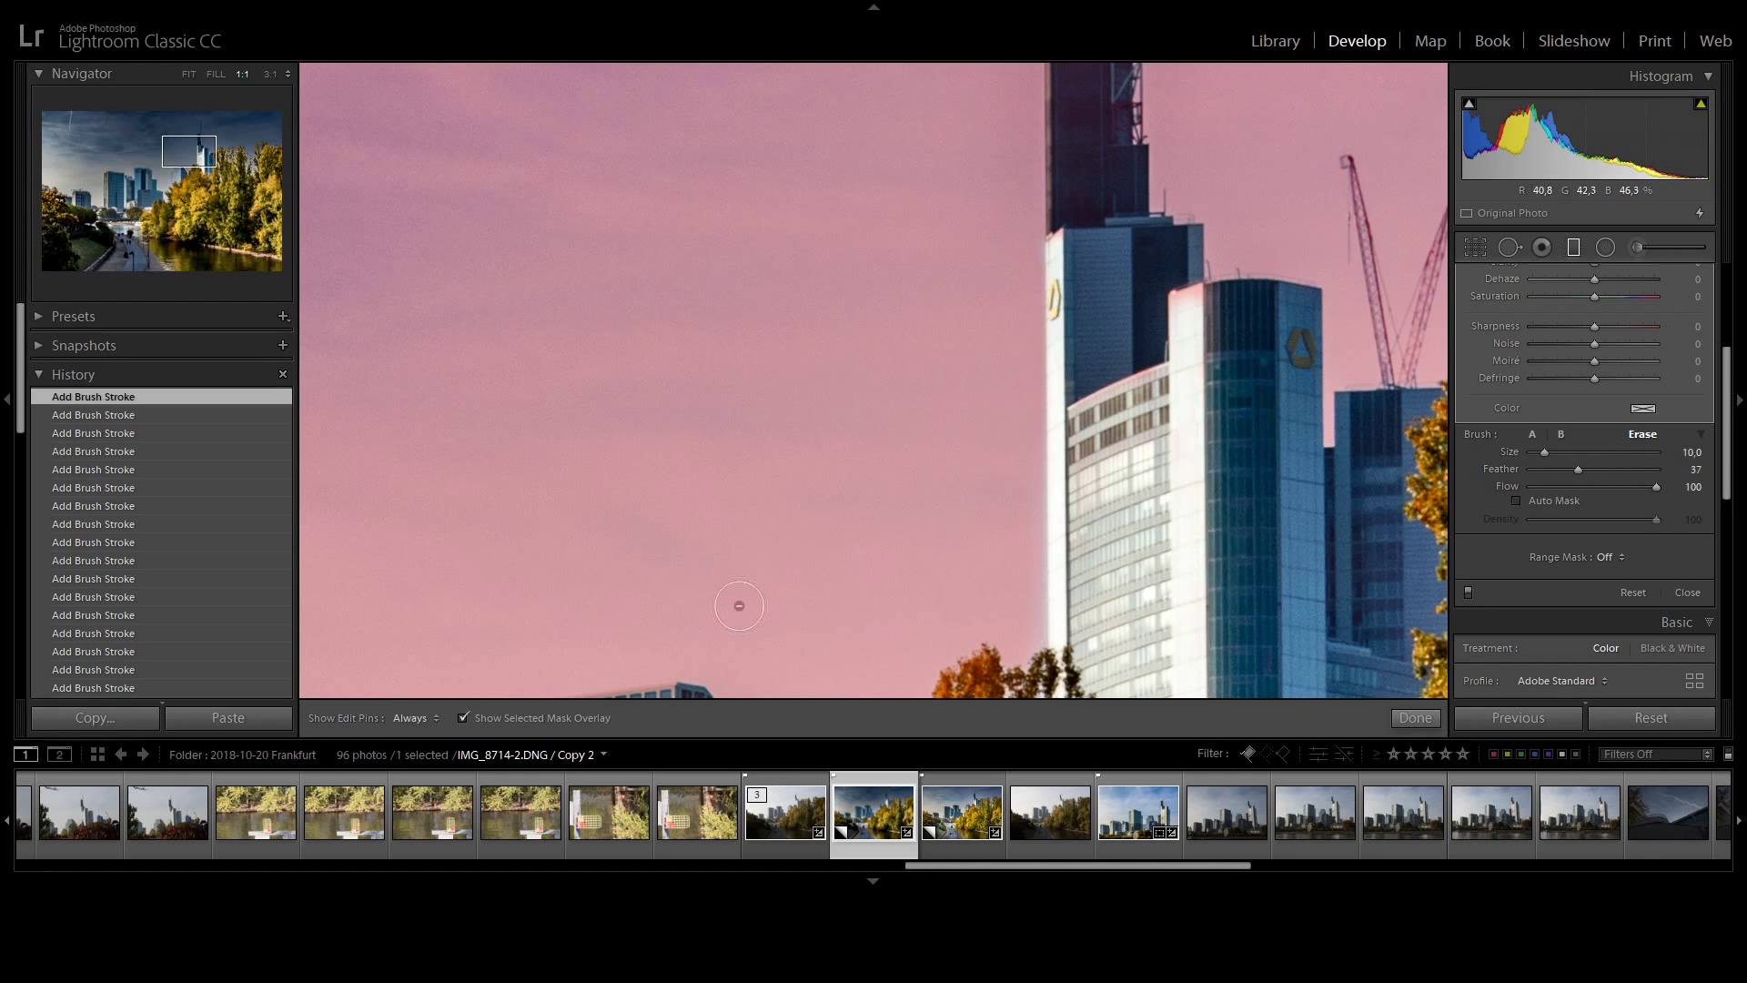
# Enlarge the erase brush to 22 and erase the gradient mask down the pale facade strip below the DB building.
pyautogui.moveTo(721, 549); pyautogui.dragTo(1046, 156)
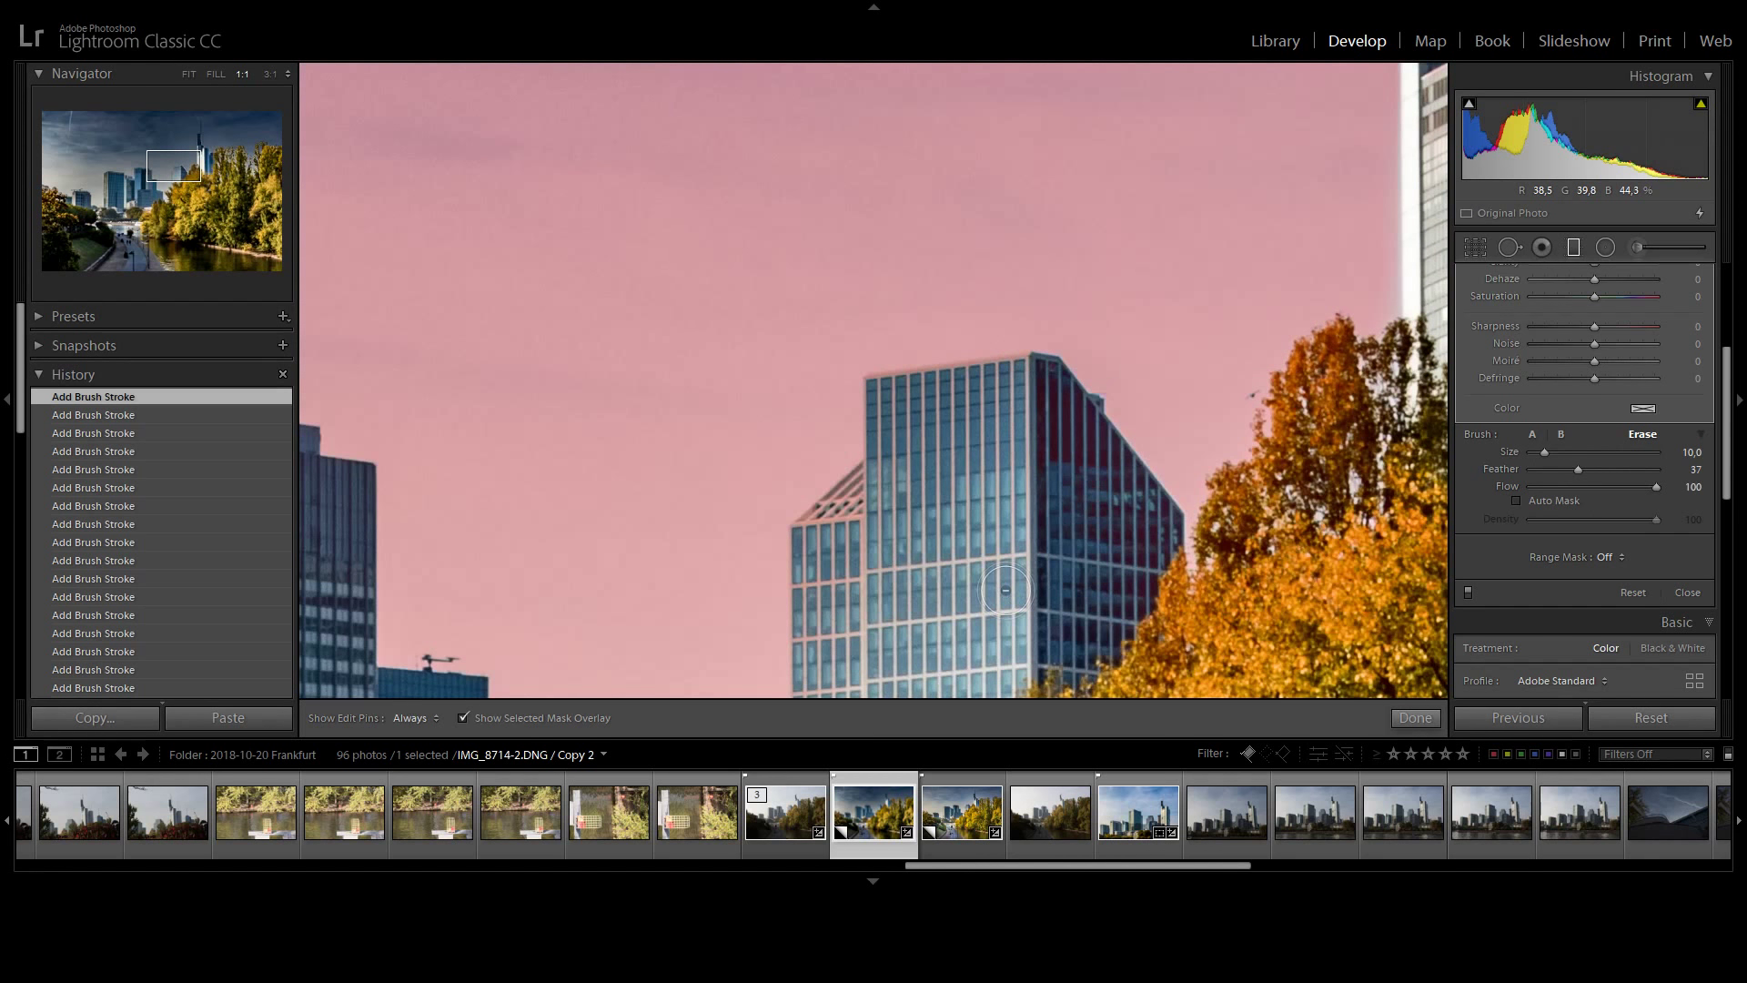
pyautogui.moveTo(958, 607); pyautogui.dragTo(1136, 350)
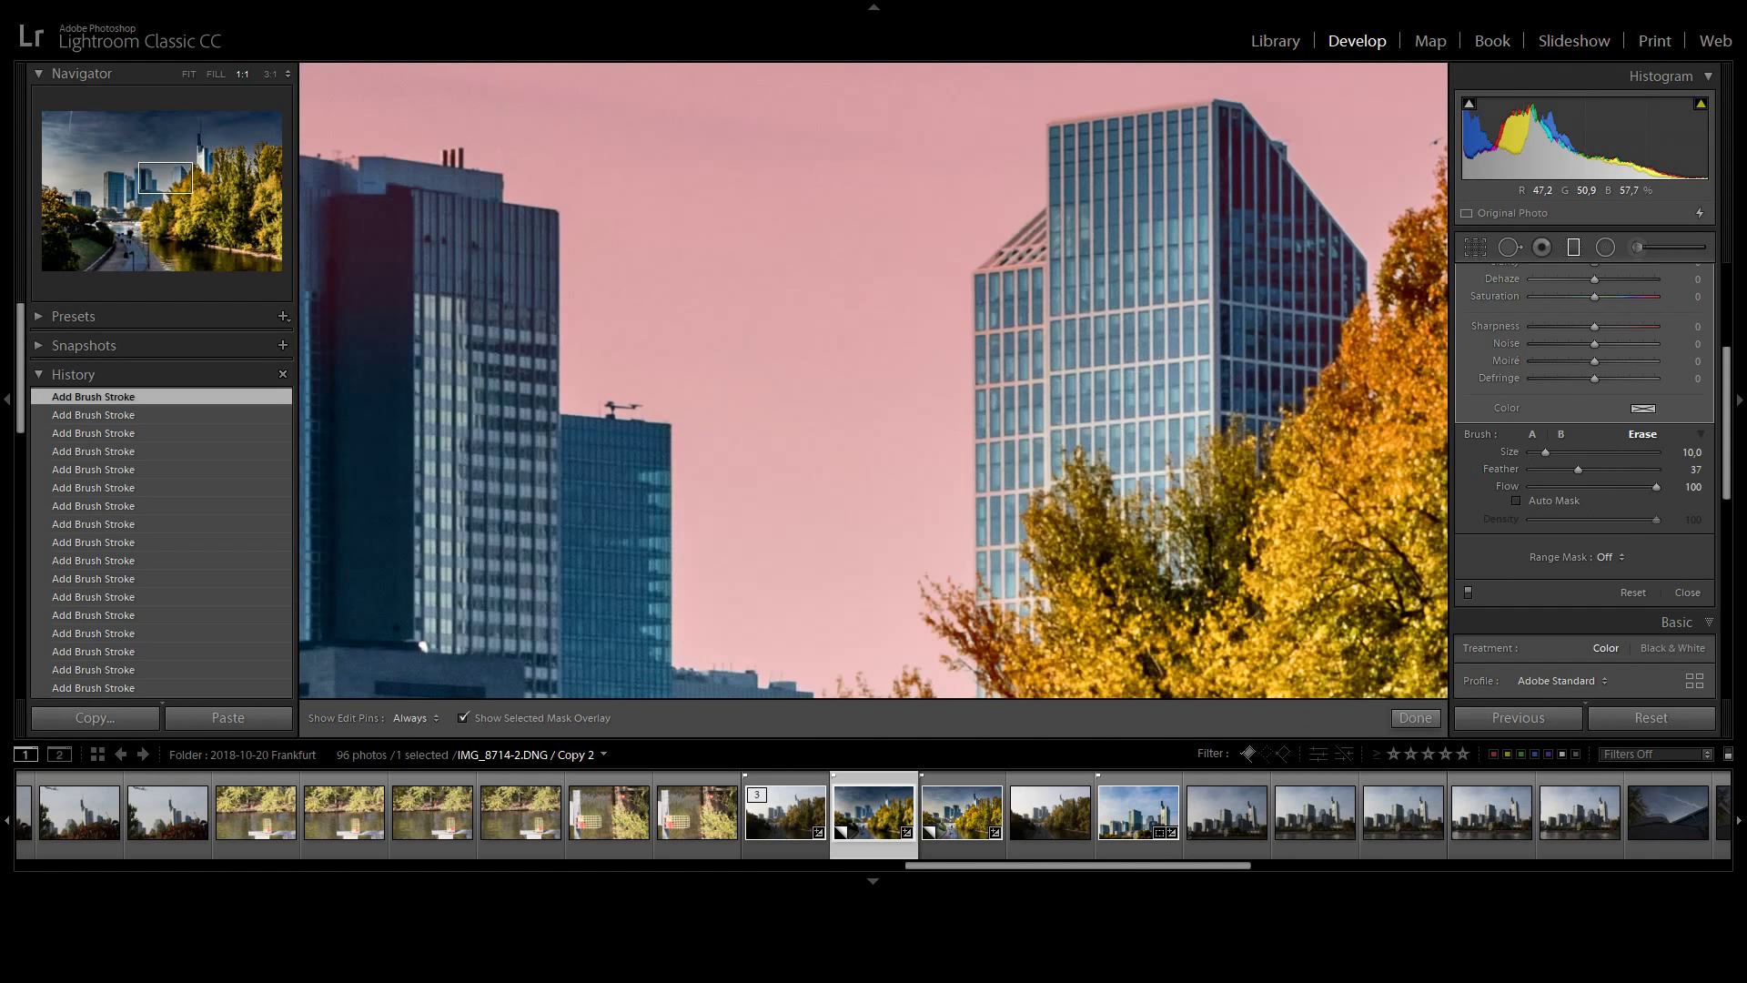
pyautogui.scroll(3, 1128, 353)
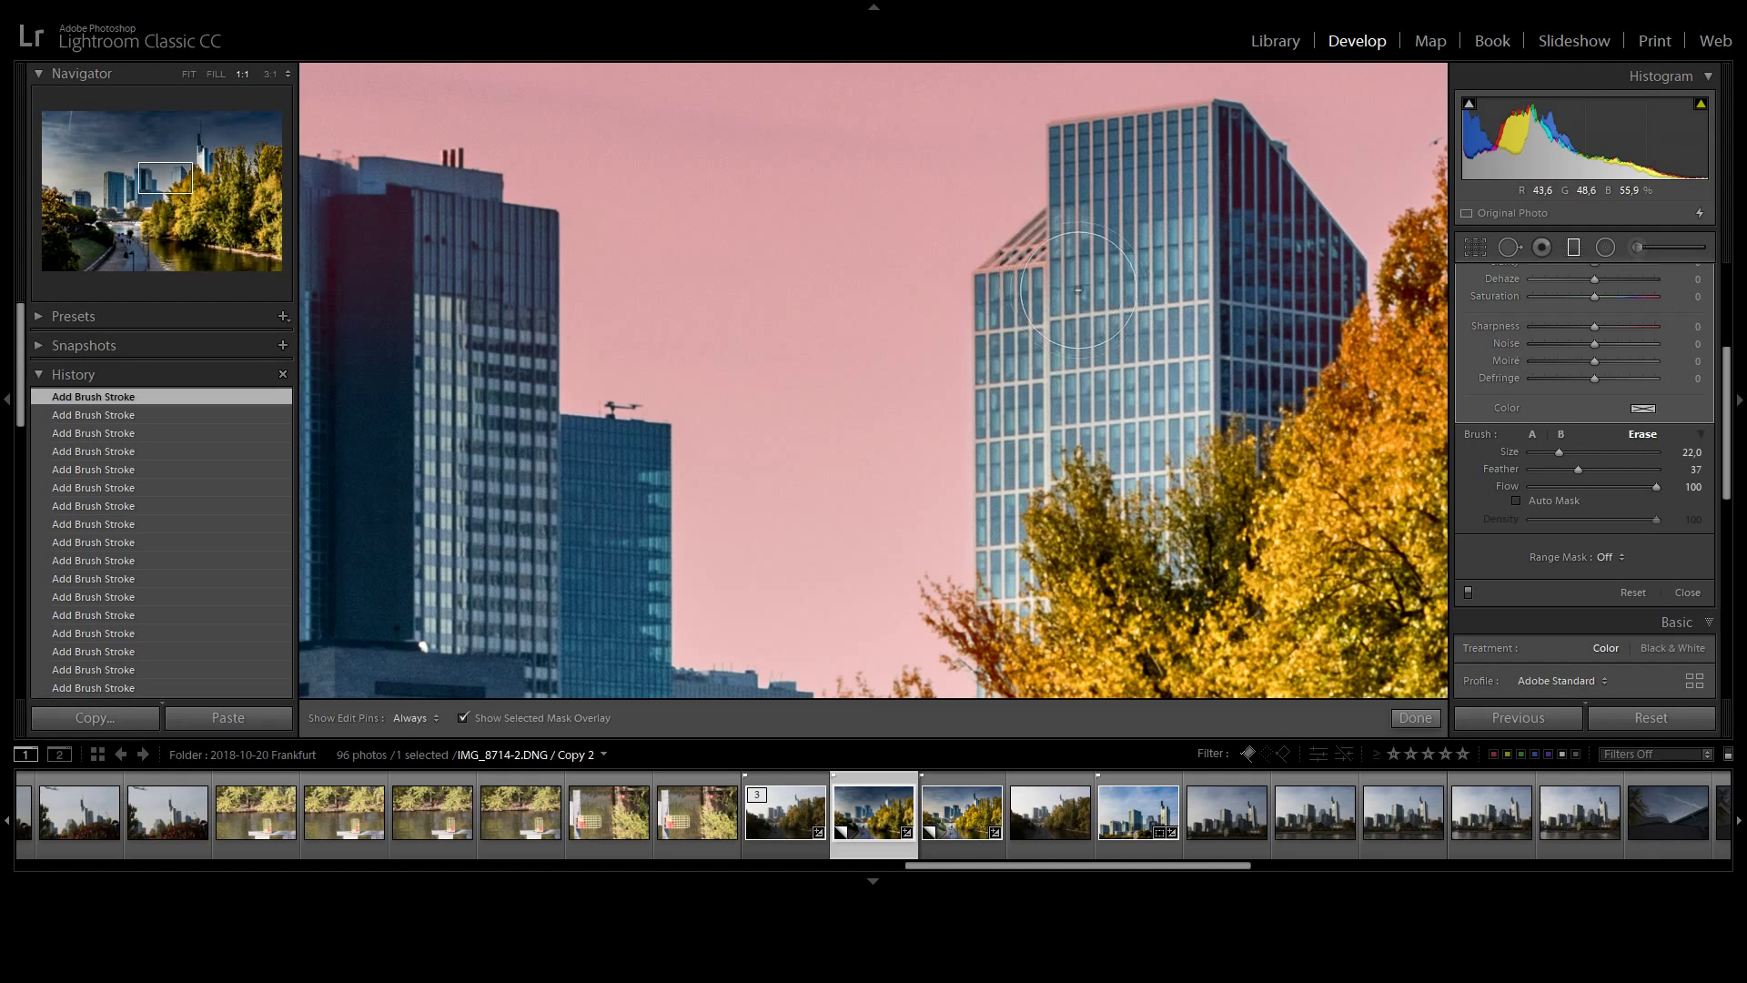
pyautogui.moveTo(513, 500)
pyautogui.mouseDown()
pyautogui.moveTo(920, 385)
pyautogui.moveTo(1240, 363)
pyautogui.mouseUp()
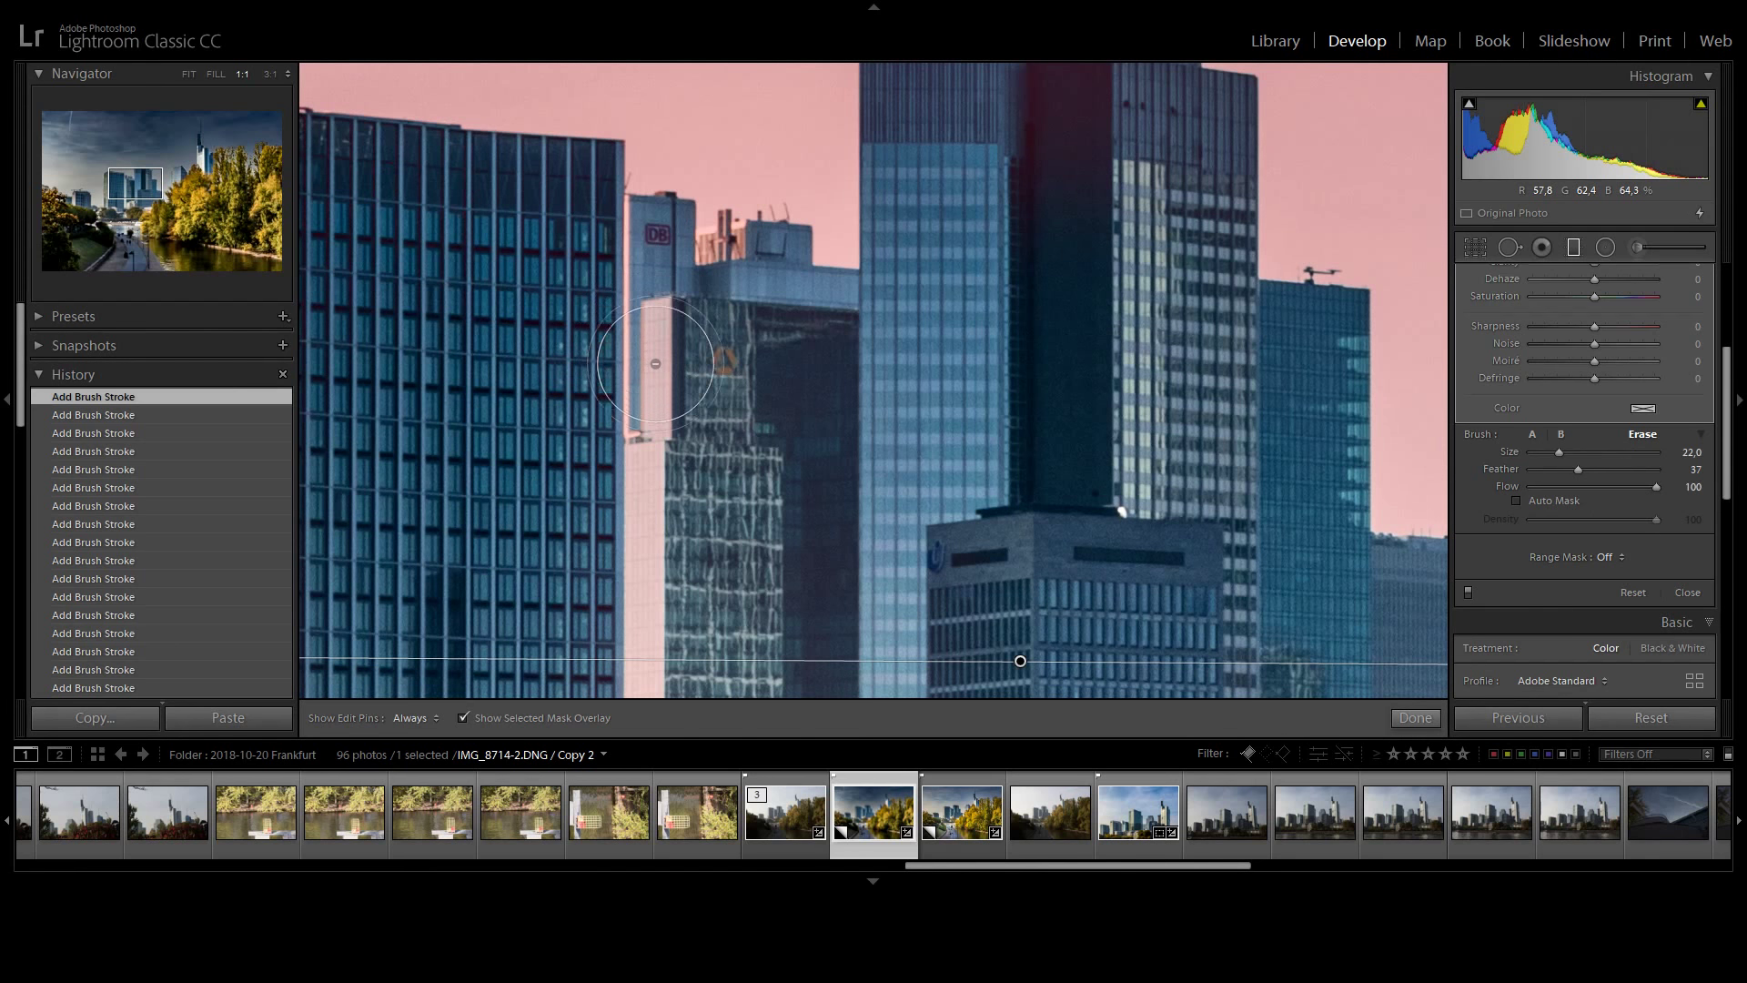
pyautogui.moveTo(657, 353); pyautogui.dragTo(654, 661)
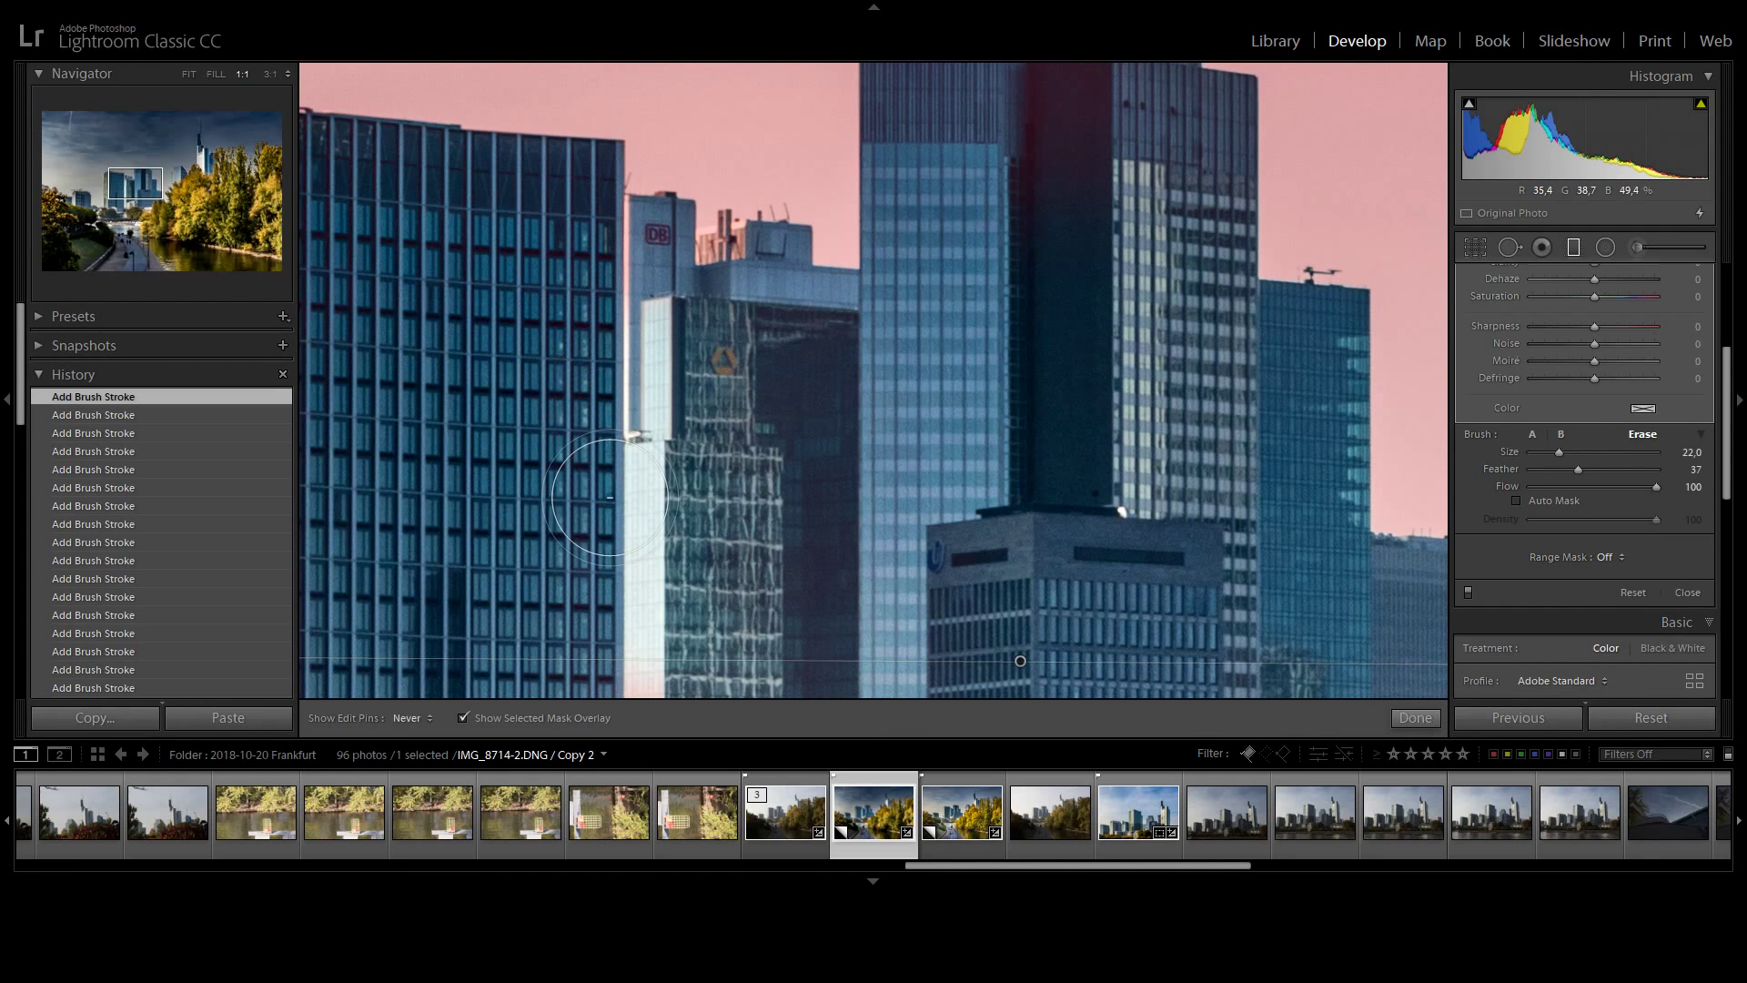
pyautogui.moveTo(645, 511); pyautogui.dragTo(936, 312)
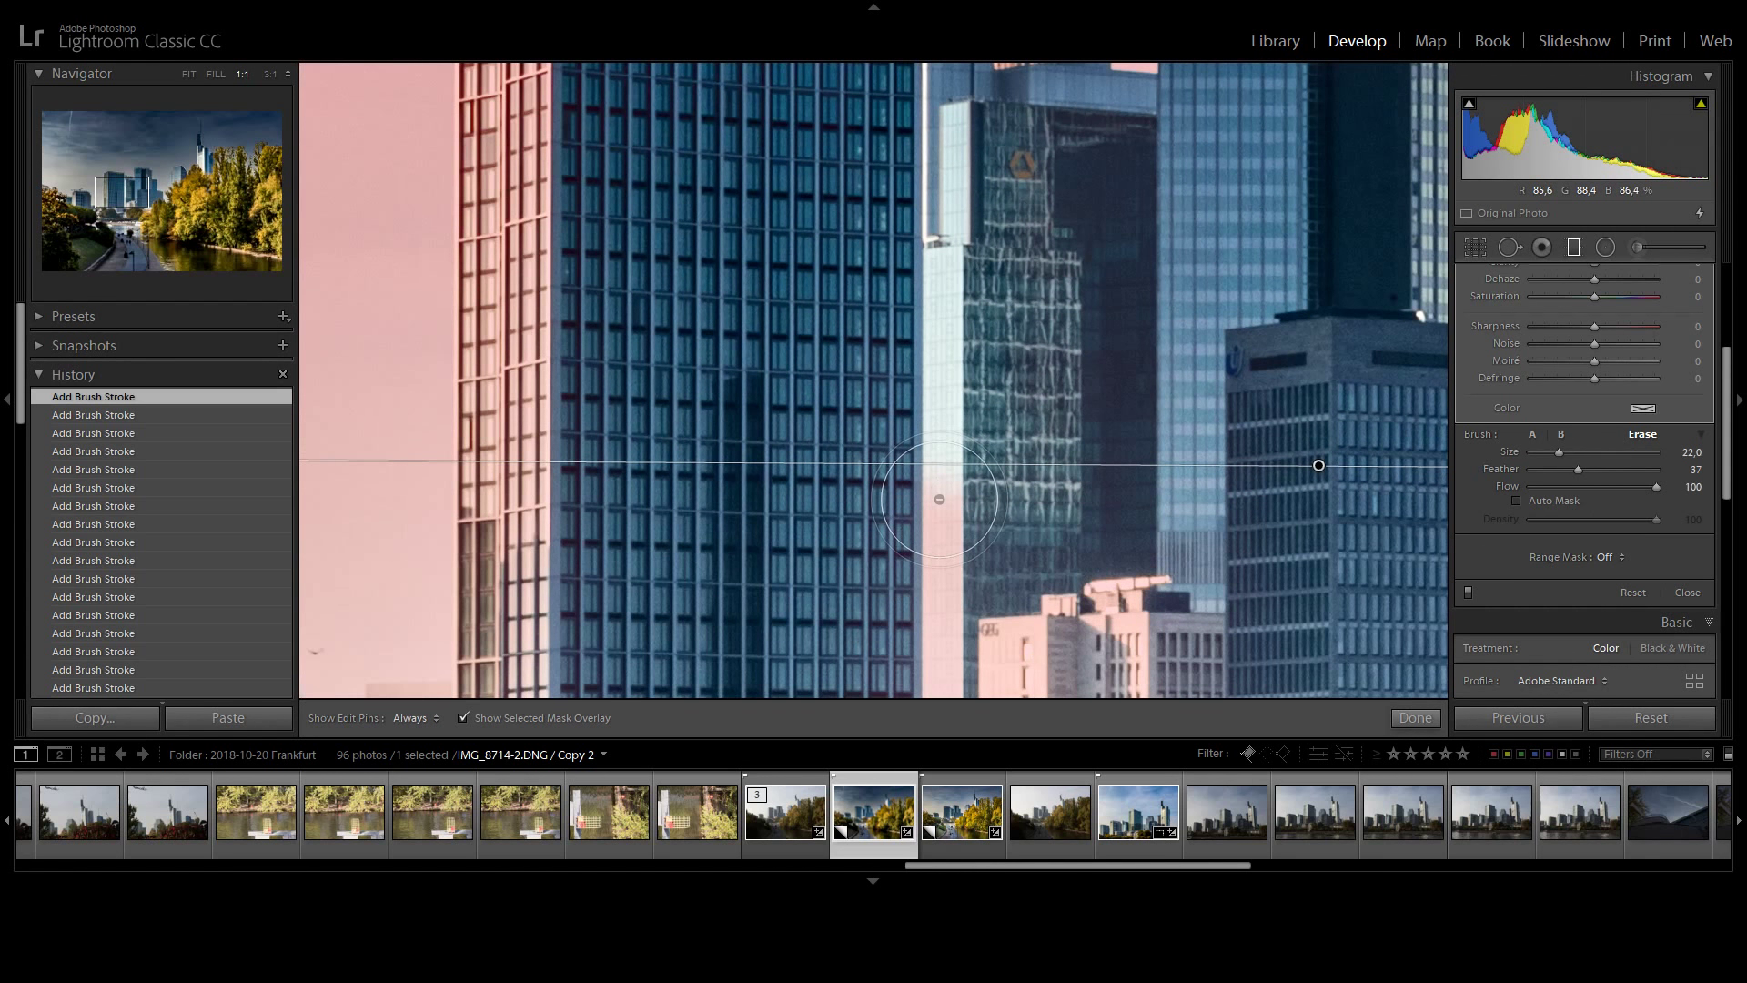
pyautogui.press('h')
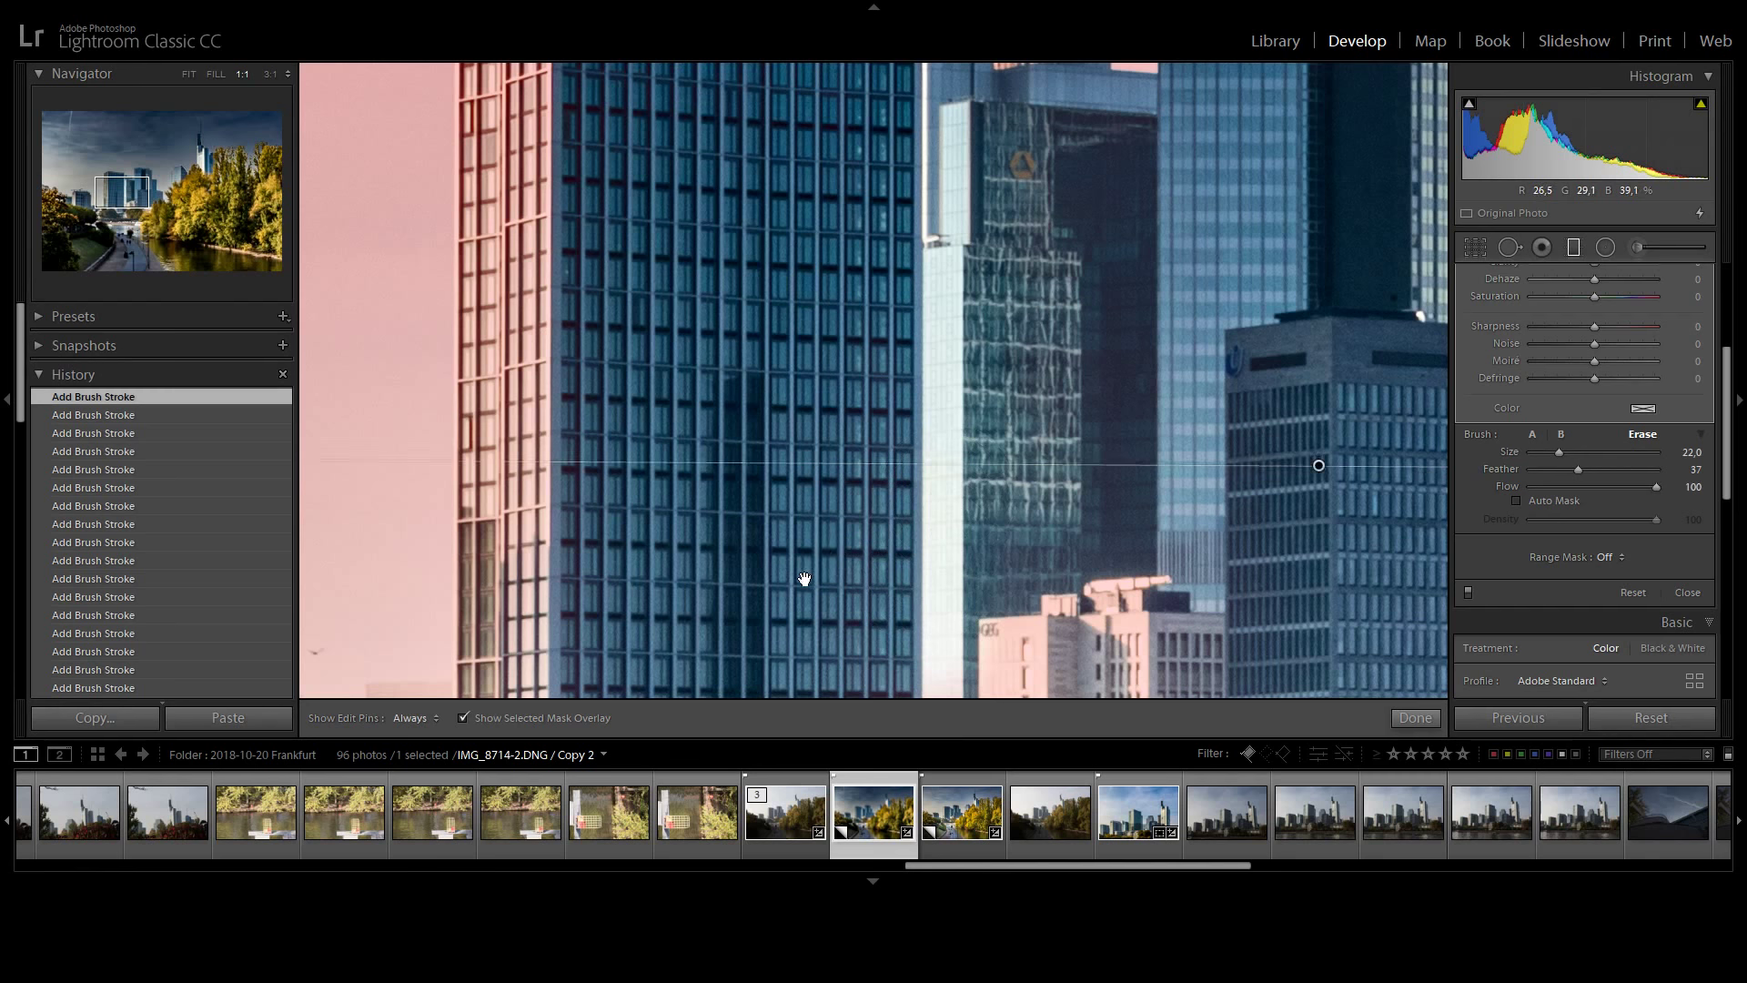
# Erase the gradient mask from the base of the pale facade strip and the low white building beside it.
pyautogui.moveTo(799, 577); pyautogui.dragTo(800, 311)
pyautogui.press('h')
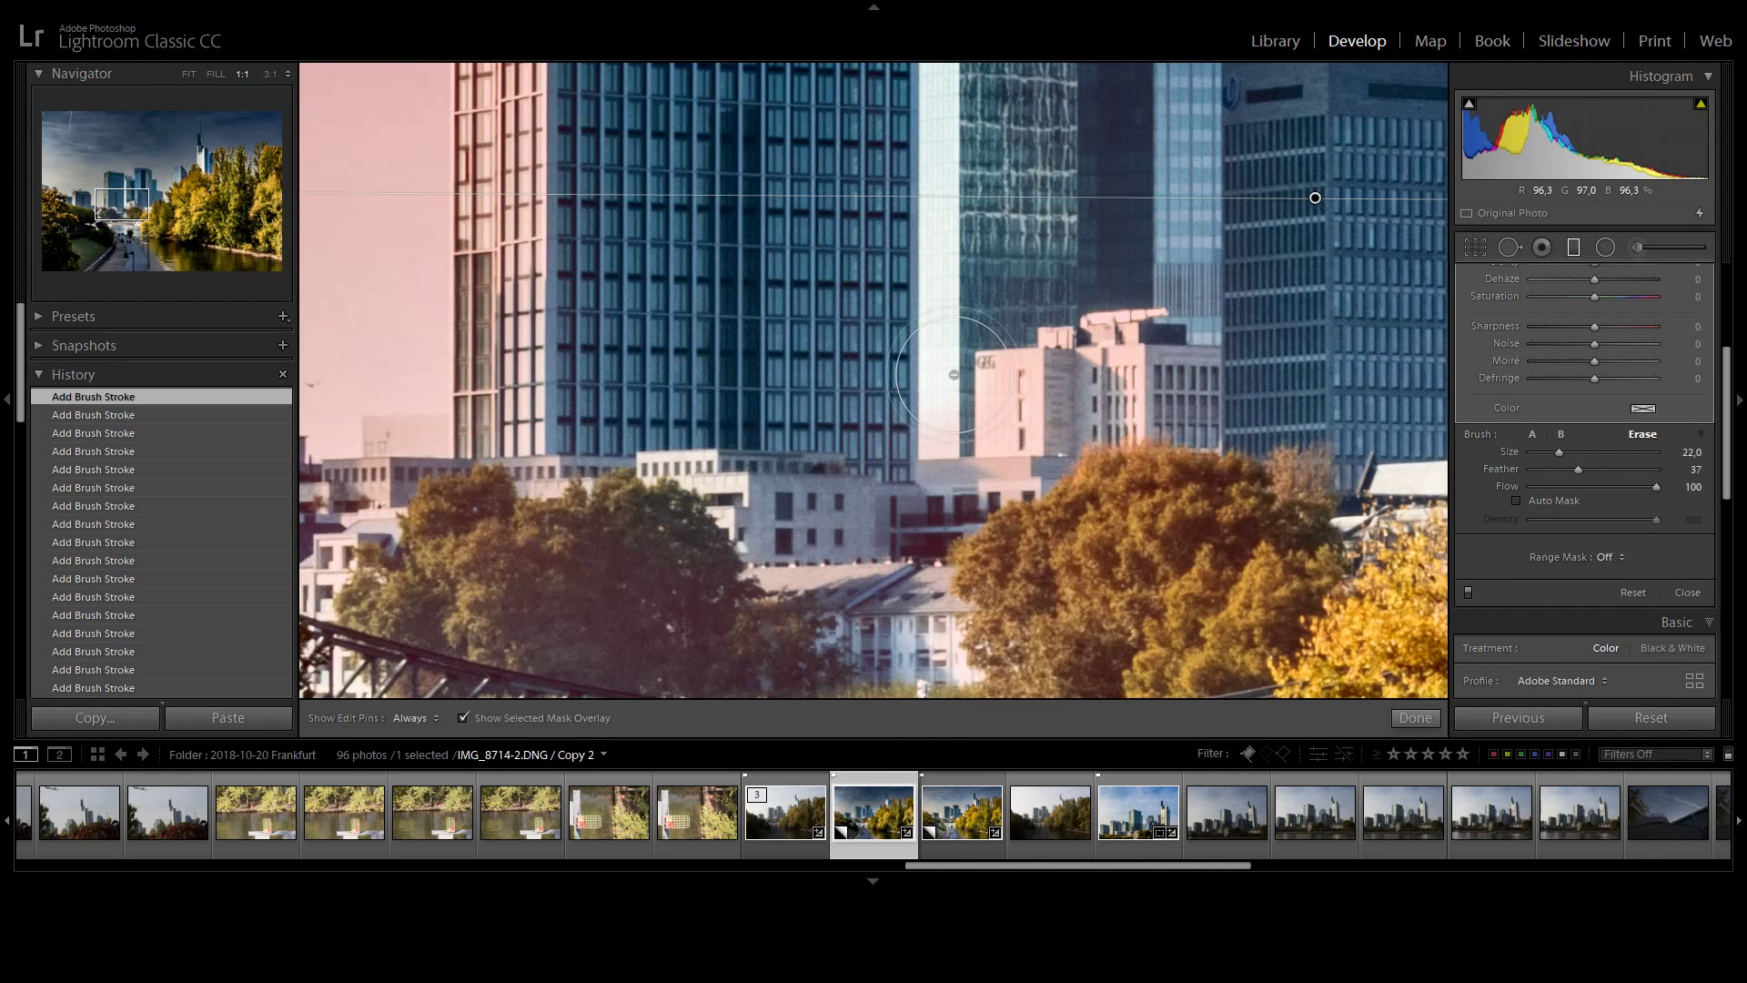
pyautogui.moveTo(1128, 397)
pyautogui.mouseDown()
pyautogui.moveTo(964, 518)
pyautogui.moveTo(1032, 443)
pyautogui.moveTo(1056, 453)
pyautogui.moveTo(987, 600)
pyautogui.moveTo(733, 597)
pyautogui.moveTo(734, 454)
pyautogui.moveTo(719, 486)
pyautogui.moveTo(568, 559)
pyautogui.moveTo(571, 358)
pyautogui.moveTo(650, 729)
pyautogui.moveTo(783, 307)
pyautogui.mouseUp()
pyautogui.press('h')
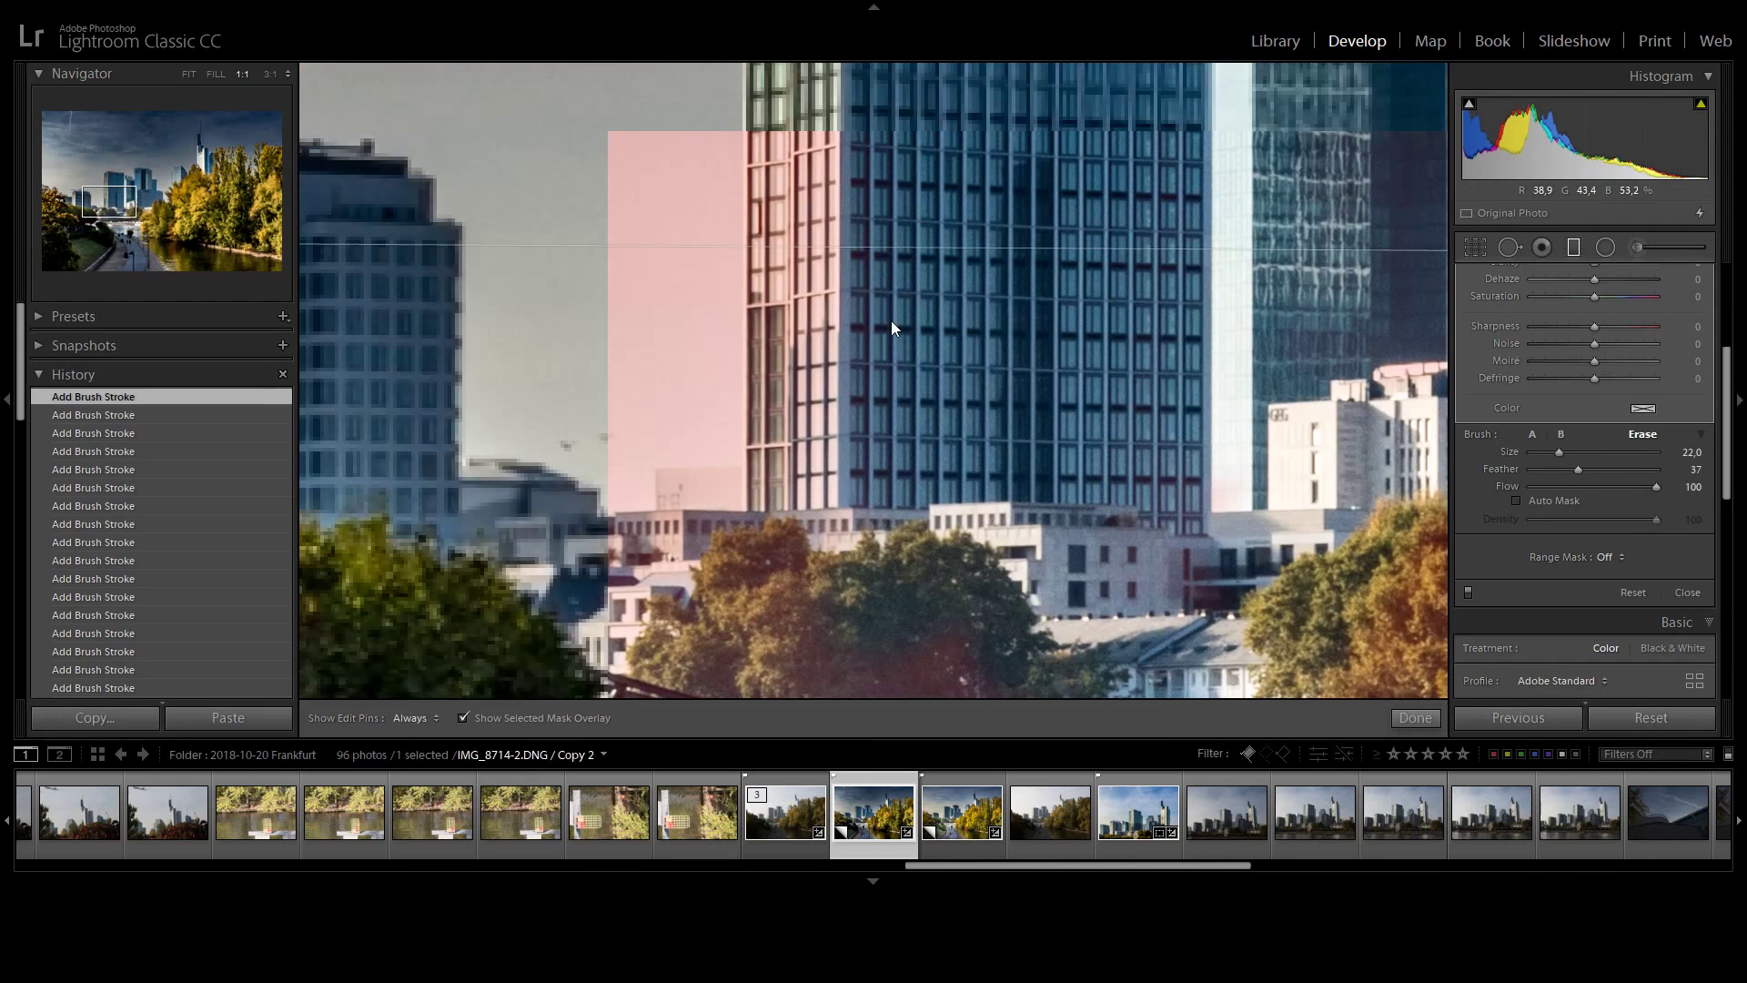
# Erase the gradient mask along the narrow left face of the wide office tower with brush sizes 22 and 8.
pyautogui.moveTo(974, 273); pyautogui.dragTo(909, 585)
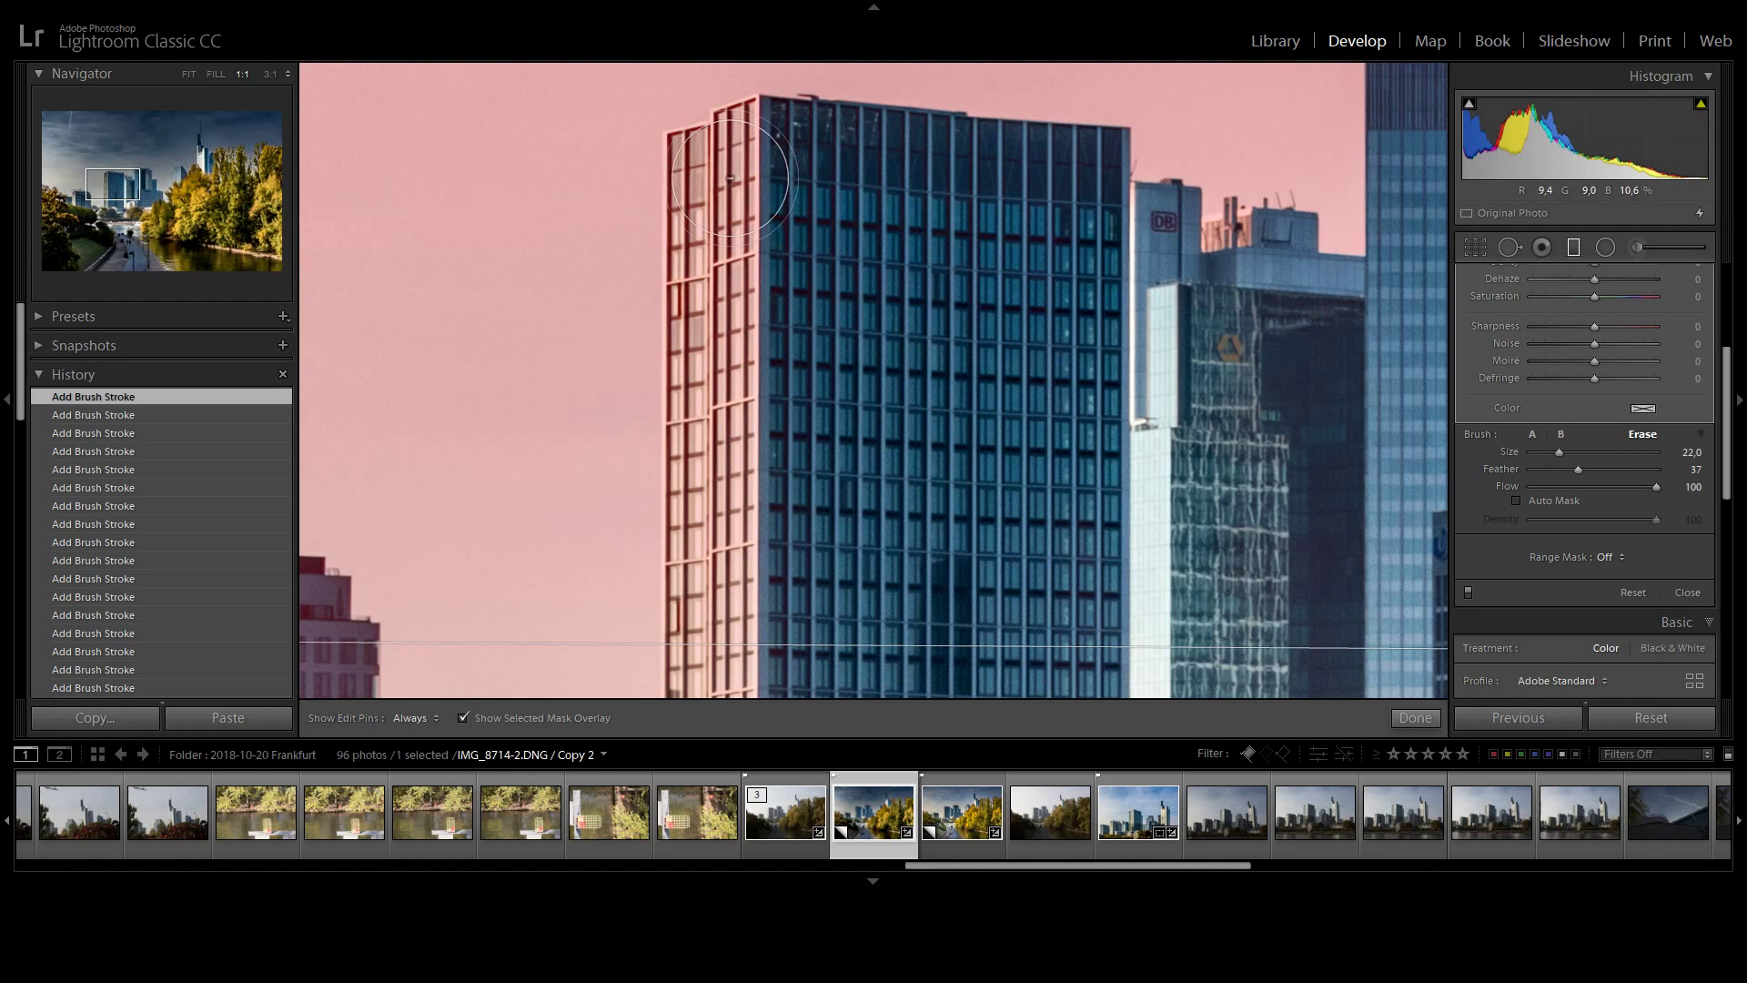
pyautogui.moveTo(730, 179)
pyautogui.mouseDown()
pyautogui.moveTo(749, 324)
pyautogui.moveTo(737, 659)
pyautogui.mouseUp()
pyautogui.press('shift')
pyautogui.scroll(-6, 898, 391)
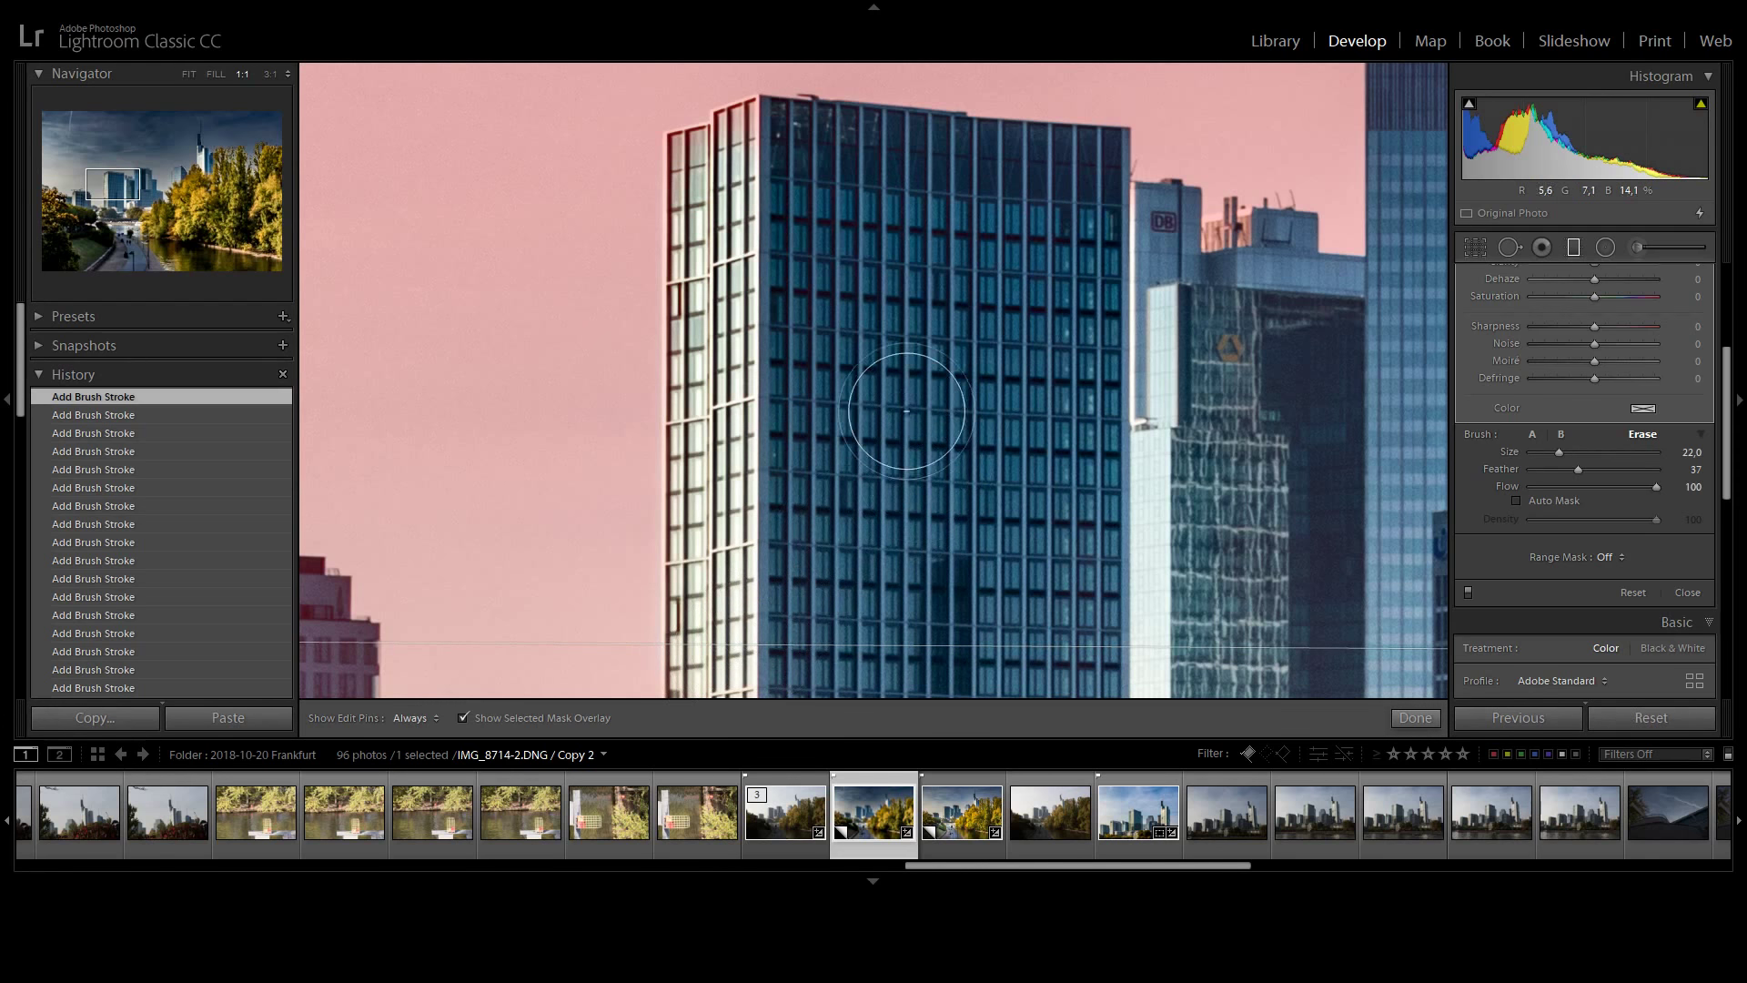
pyautogui.scroll(-1, 788, 141)
pyautogui.press('h')
pyautogui.press('h')
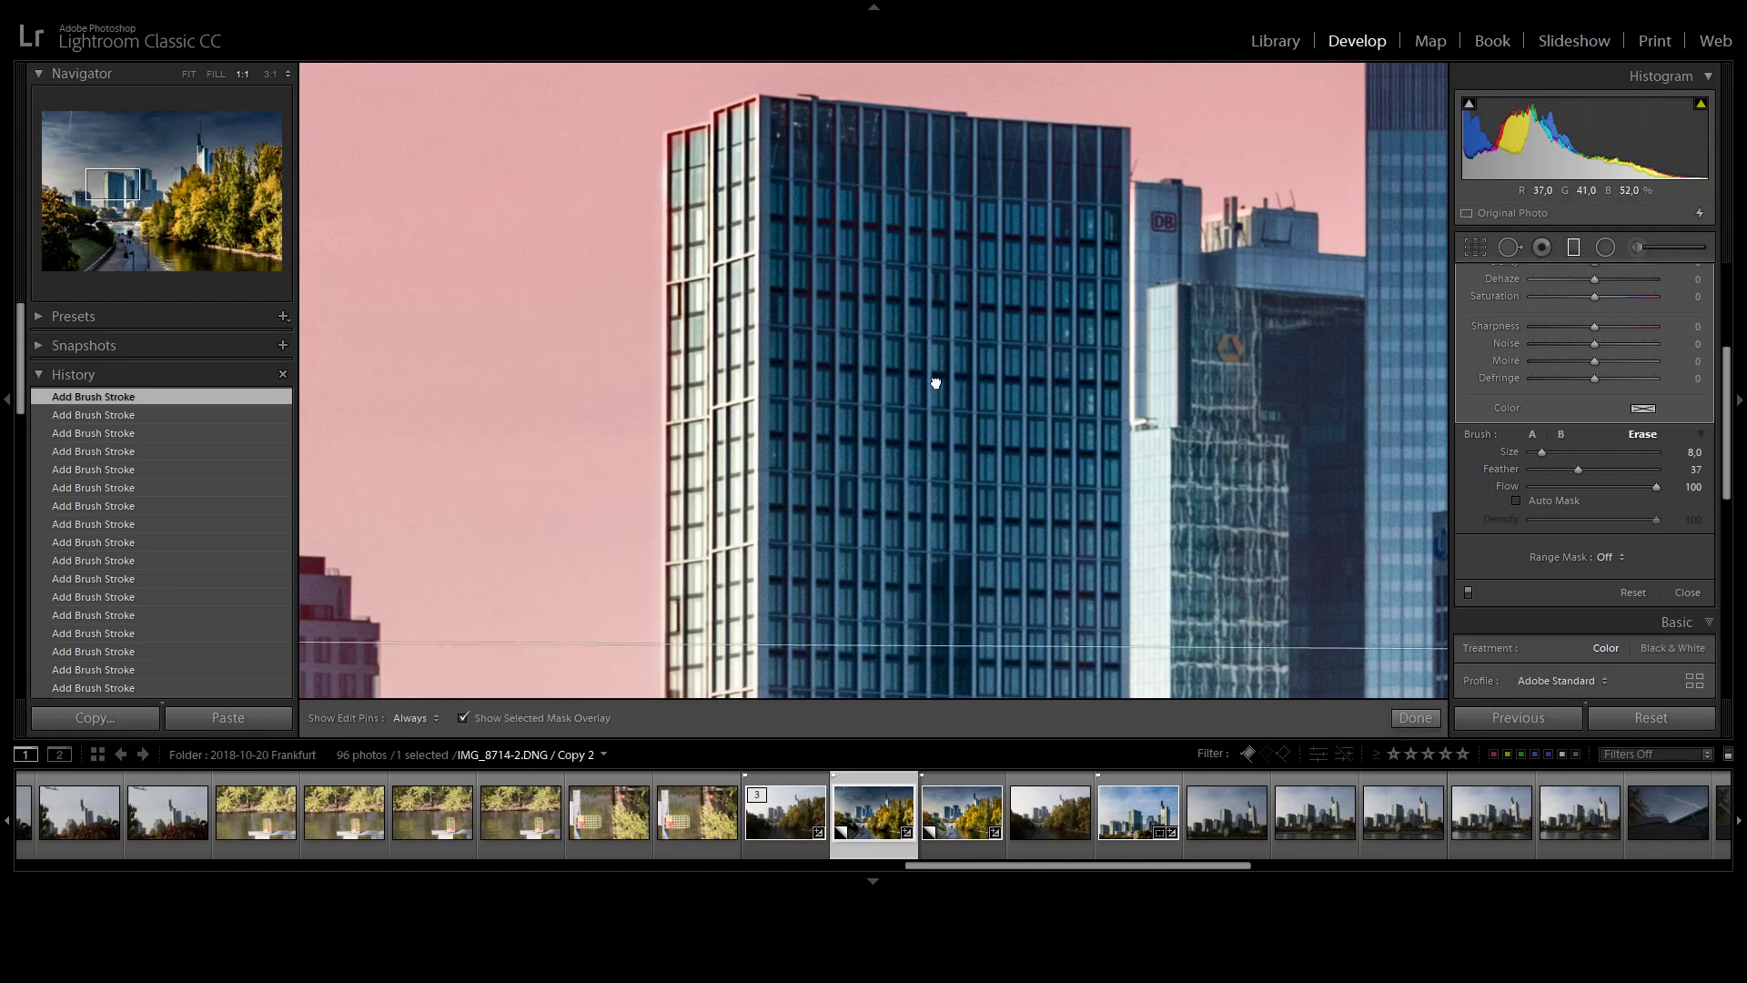
# Erase the gradient mask from the lower left face of the wide office tower and the trees below with brush size 17.
pyautogui.moveTo(935, 379); pyautogui.dragTo(938, 296)
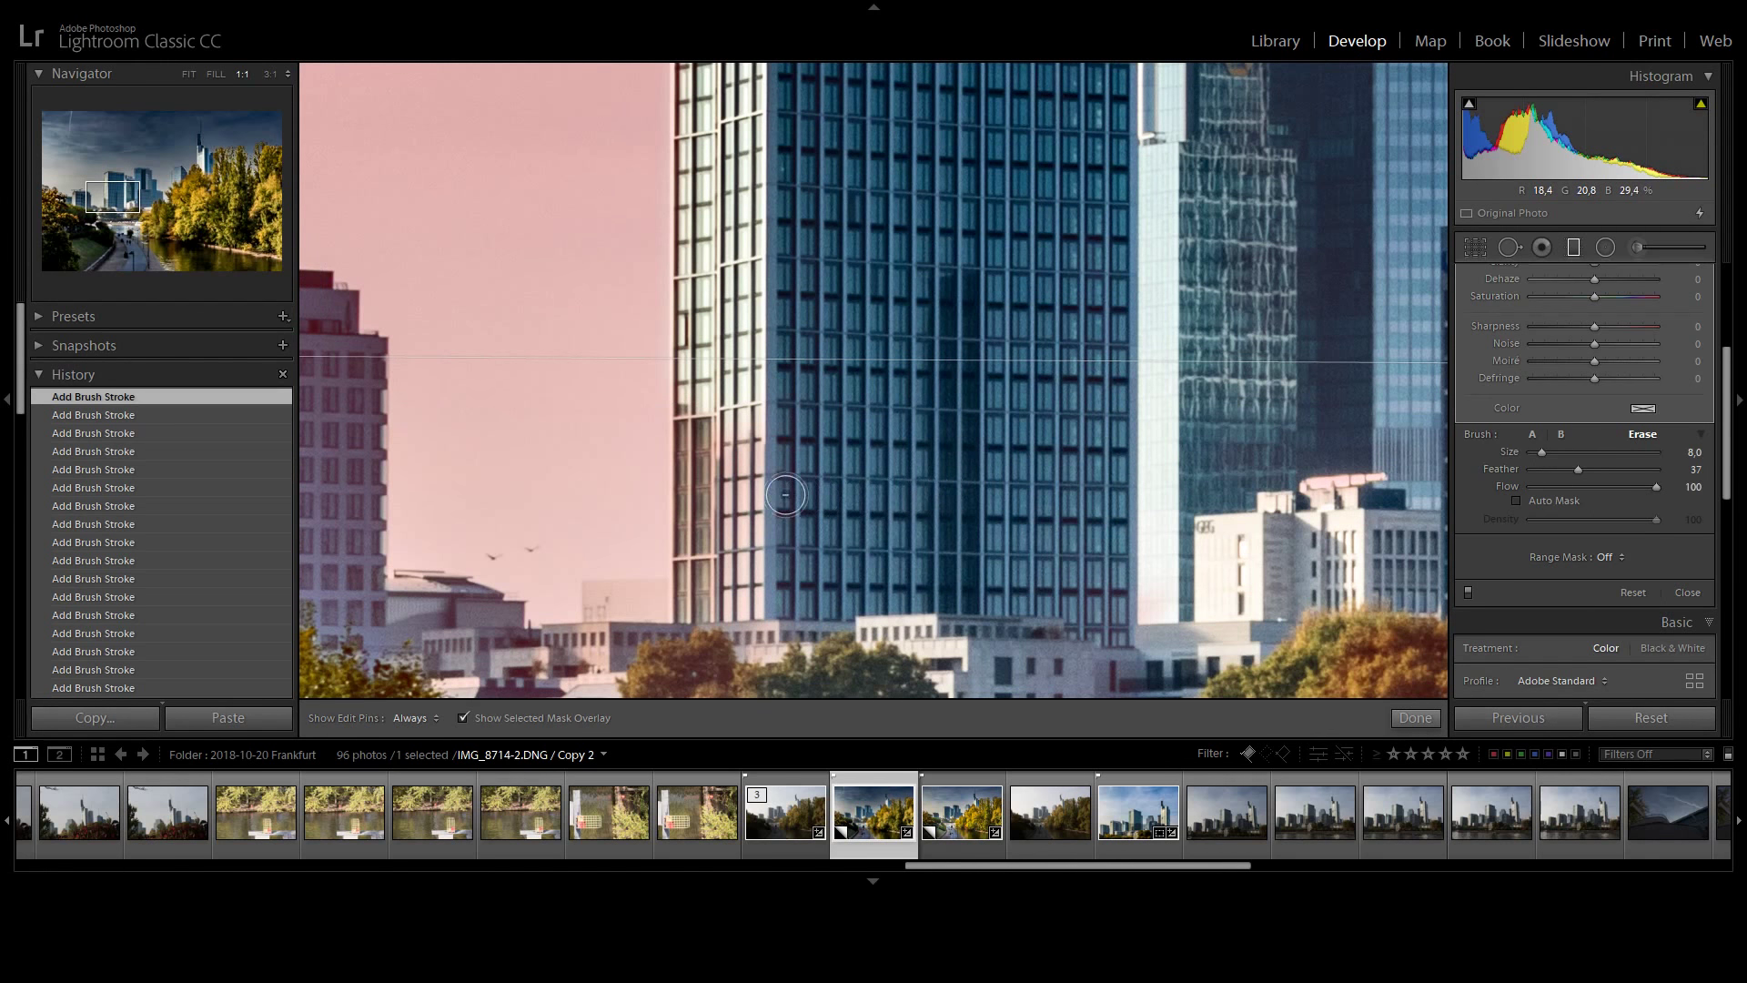
pyautogui.press(']')
pyautogui.press(']')
pyautogui.press(']')
pyautogui.press(']')
pyautogui.press('h')
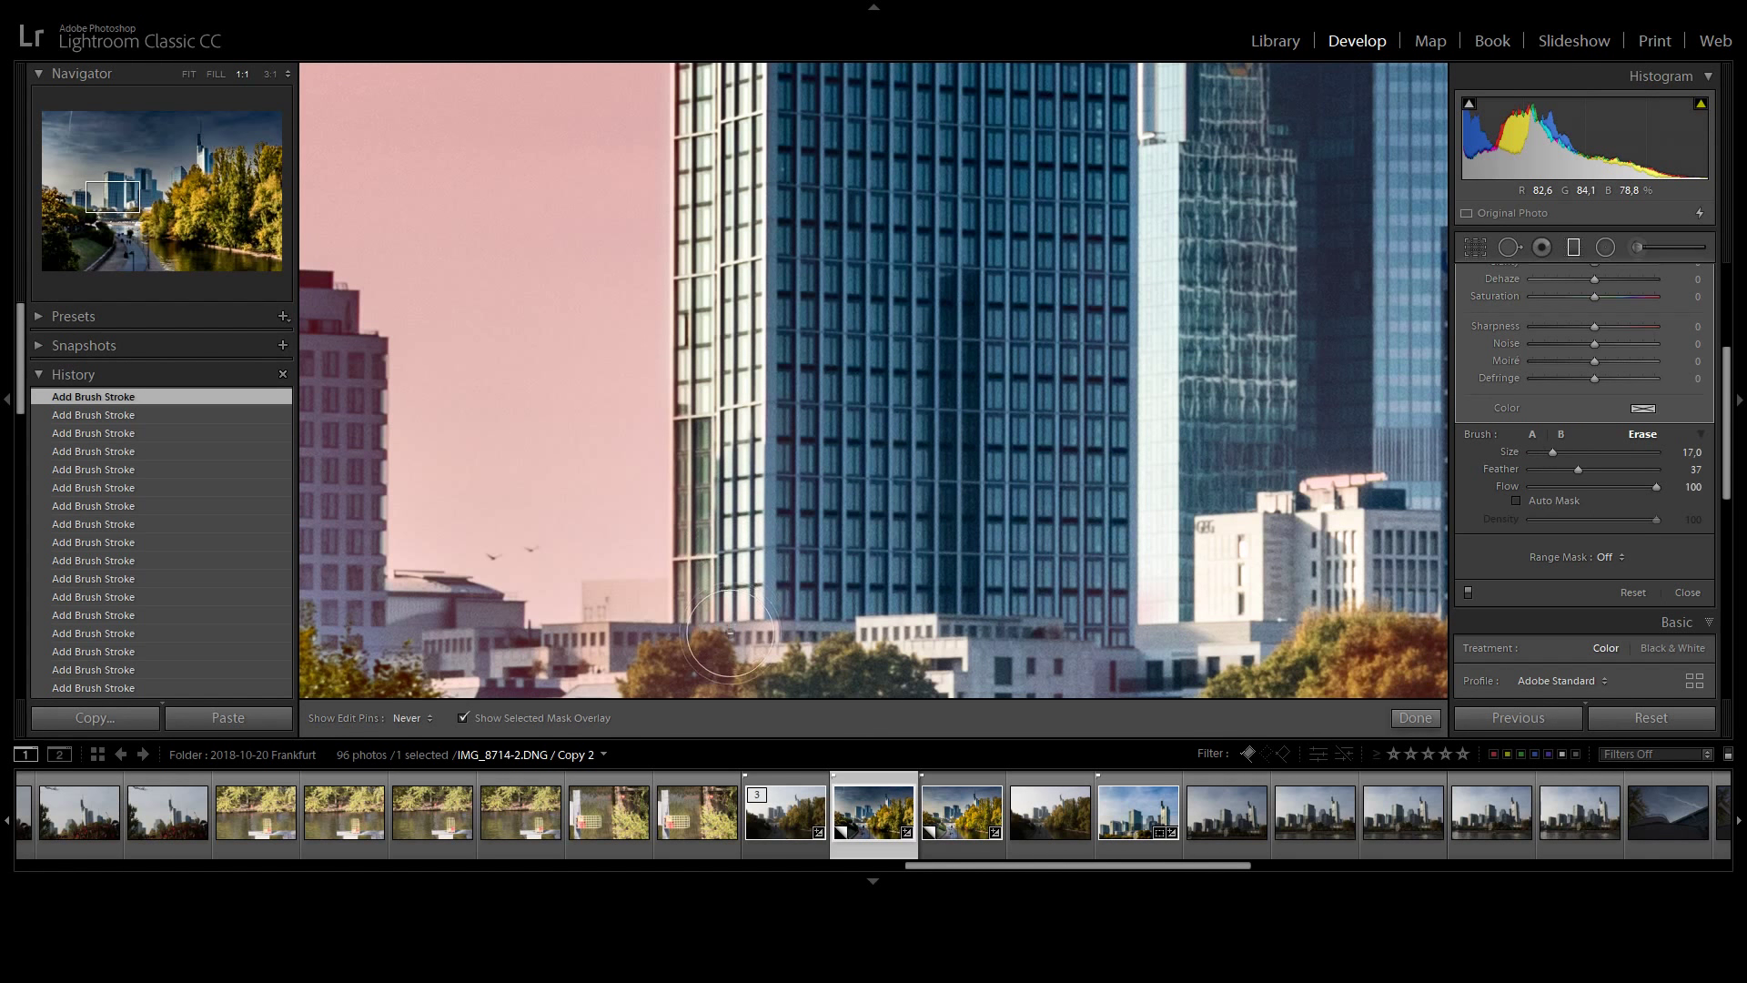
pyautogui.press('h')
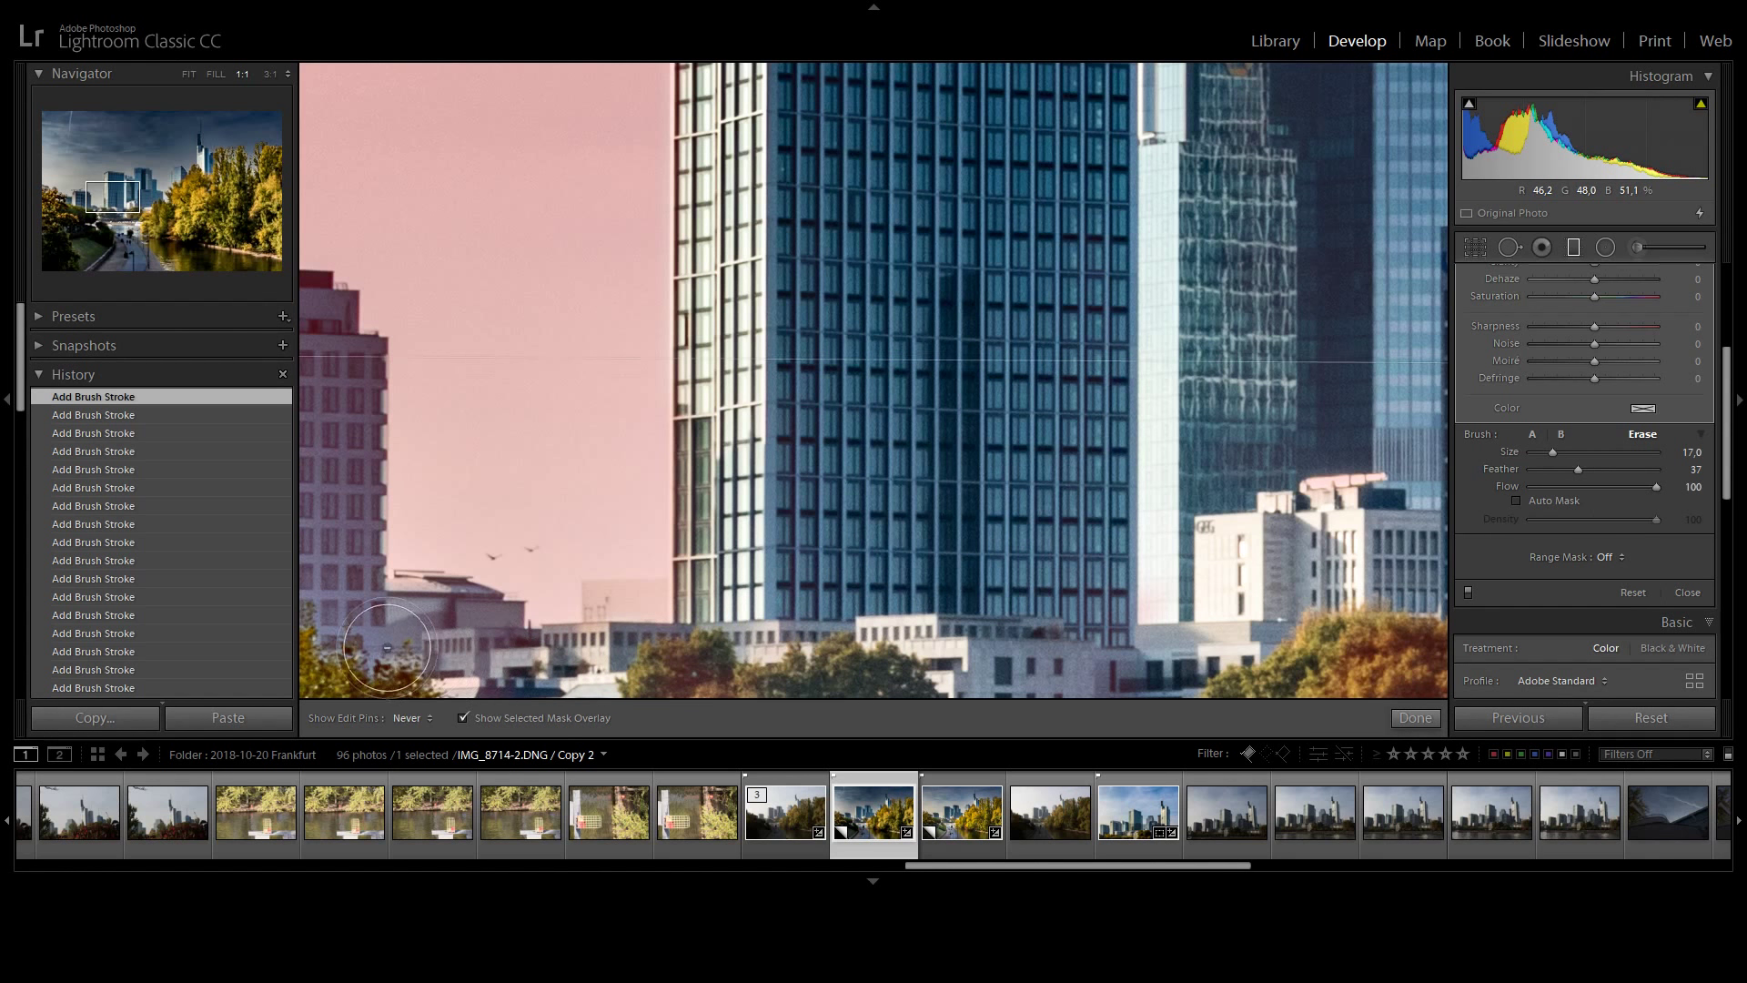
# Enlarge the erase brush to 25 and erase the gradient mask across the facade of the office block beneath the cranes.
pyautogui.moveTo(489, 668); pyautogui.dragTo(983, 480)
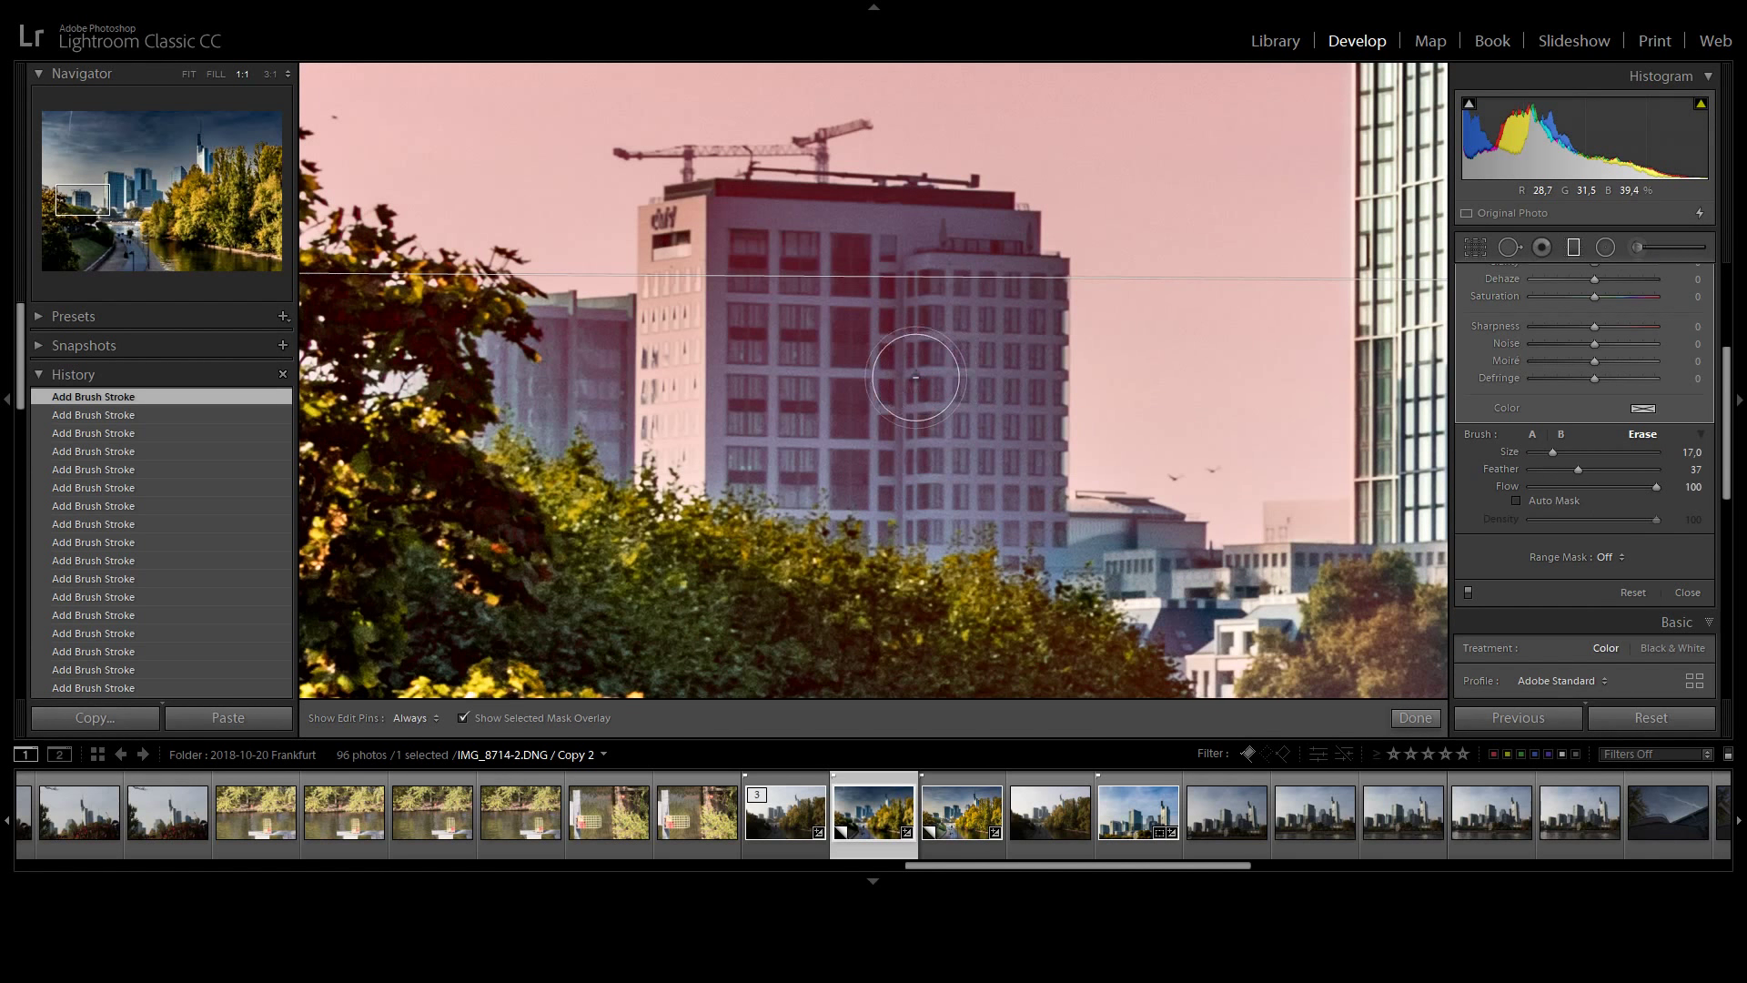
pyautogui.scroll(4, 737, 283)
pyautogui.press('h')
pyautogui.moveTo(737, 283)
pyautogui.mouseDown()
pyautogui.moveTo(706, 409)
pyautogui.moveTo(728, 492)
pyautogui.moveTo(933, 534)
pyautogui.mouseUp()
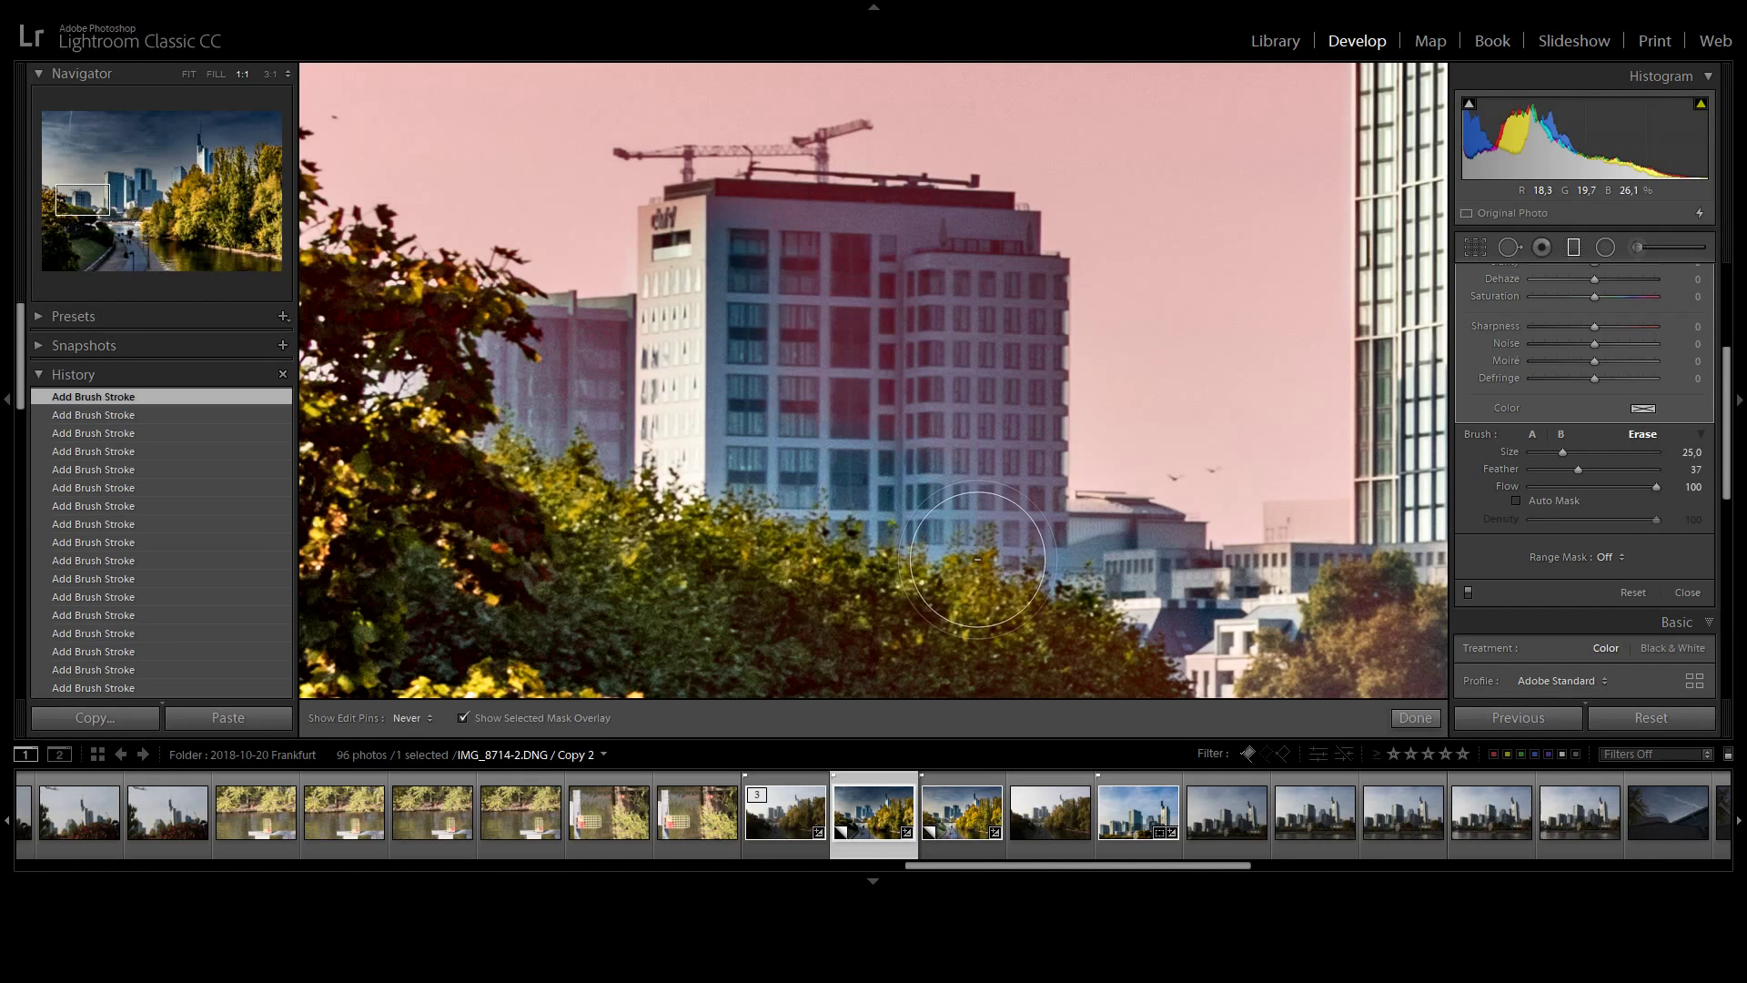
pyautogui.moveTo(958, 287)
pyautogui.mouseDown()
pyautogui.moveTo(909, 262)
pyautogui.moveTo(772, 246)
pyautogui.mouseUp()
pyautogui.moveTo(886, 405); pyautogui.dragTo(919, 468)
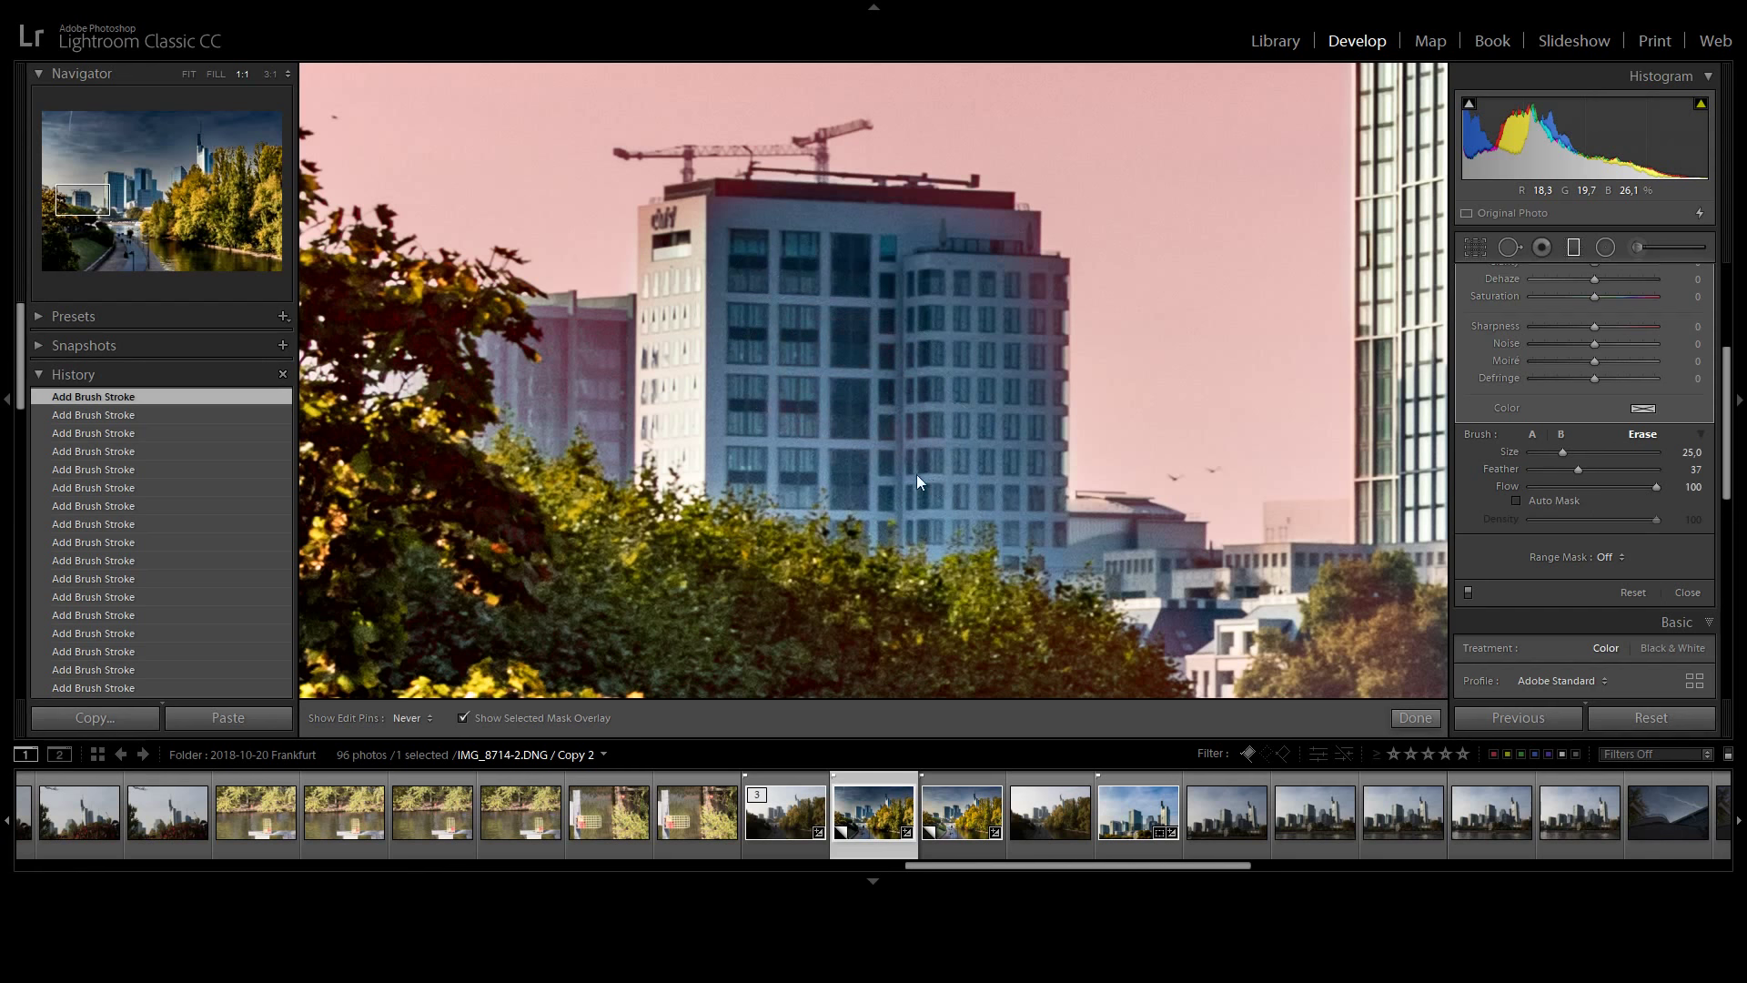
# Reduce the erase brush to 7 and clean the gradient mask off the sign and upper corner of the office block.
pyautogui.press('[')
pyautogui.press('[')
pyautogui.press('[')
pyautogui.press('[')
pyautogui.press('h')
pyautogui.press('[')
pyautogui.press('[')
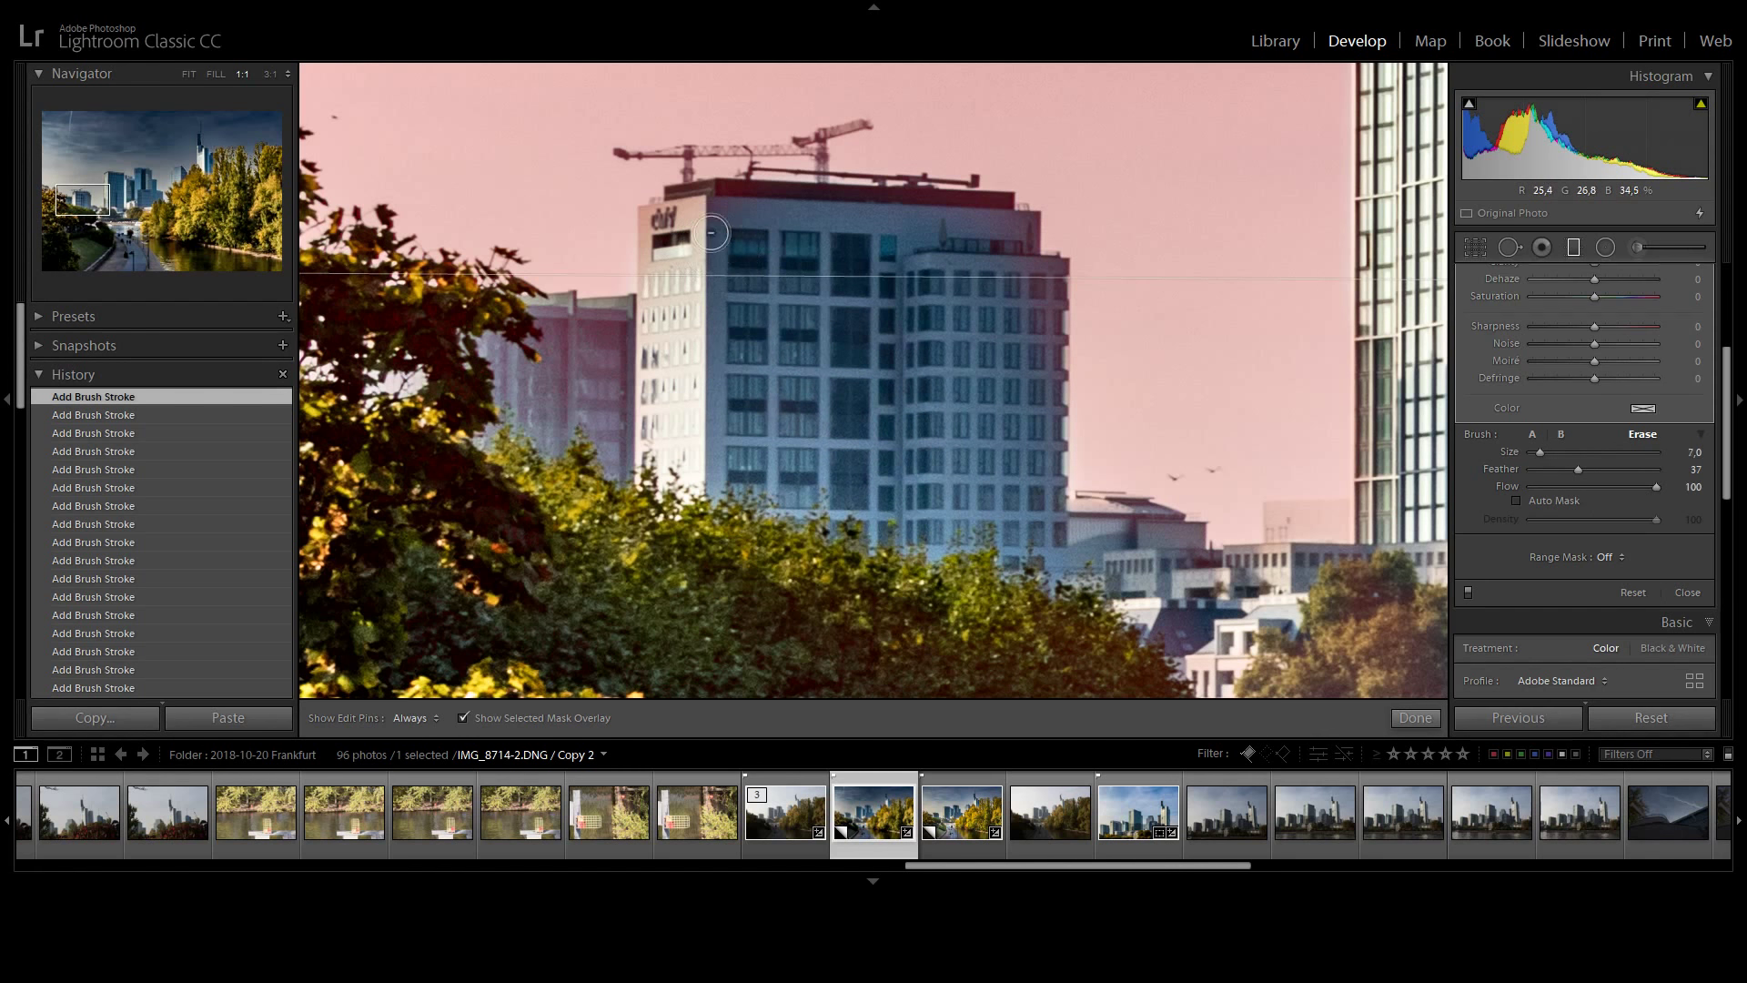
pyautogui.press('h')
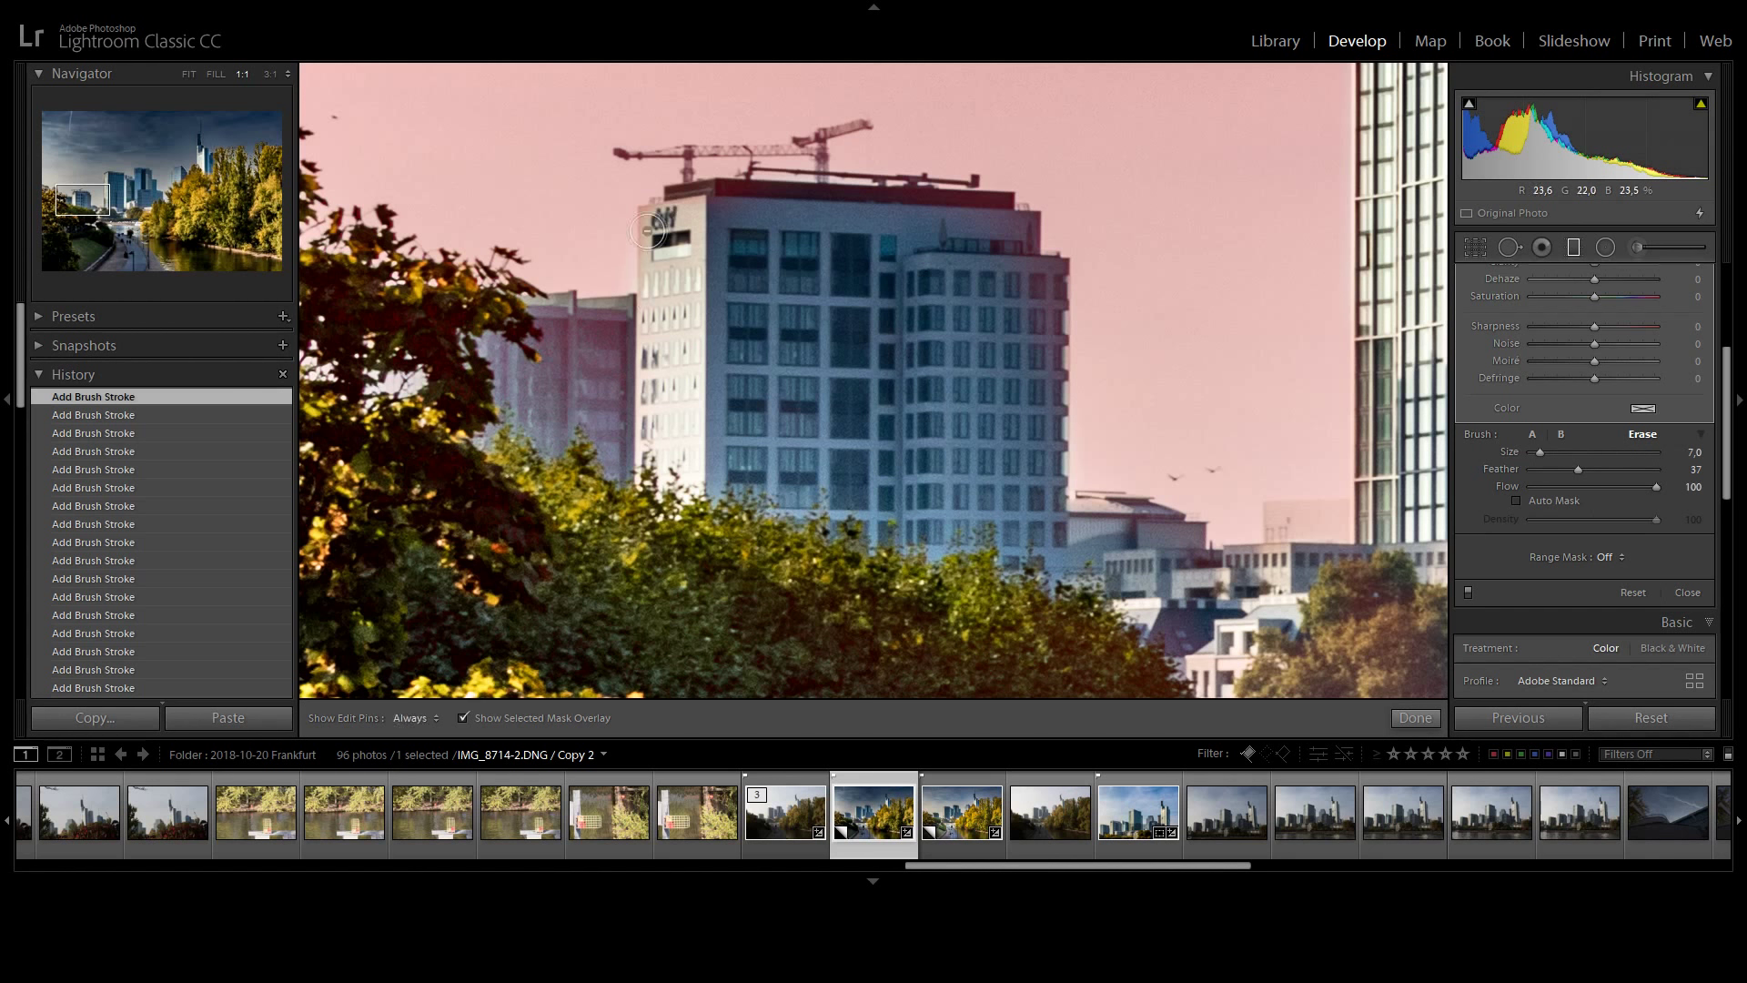
pyautogui.press('h')
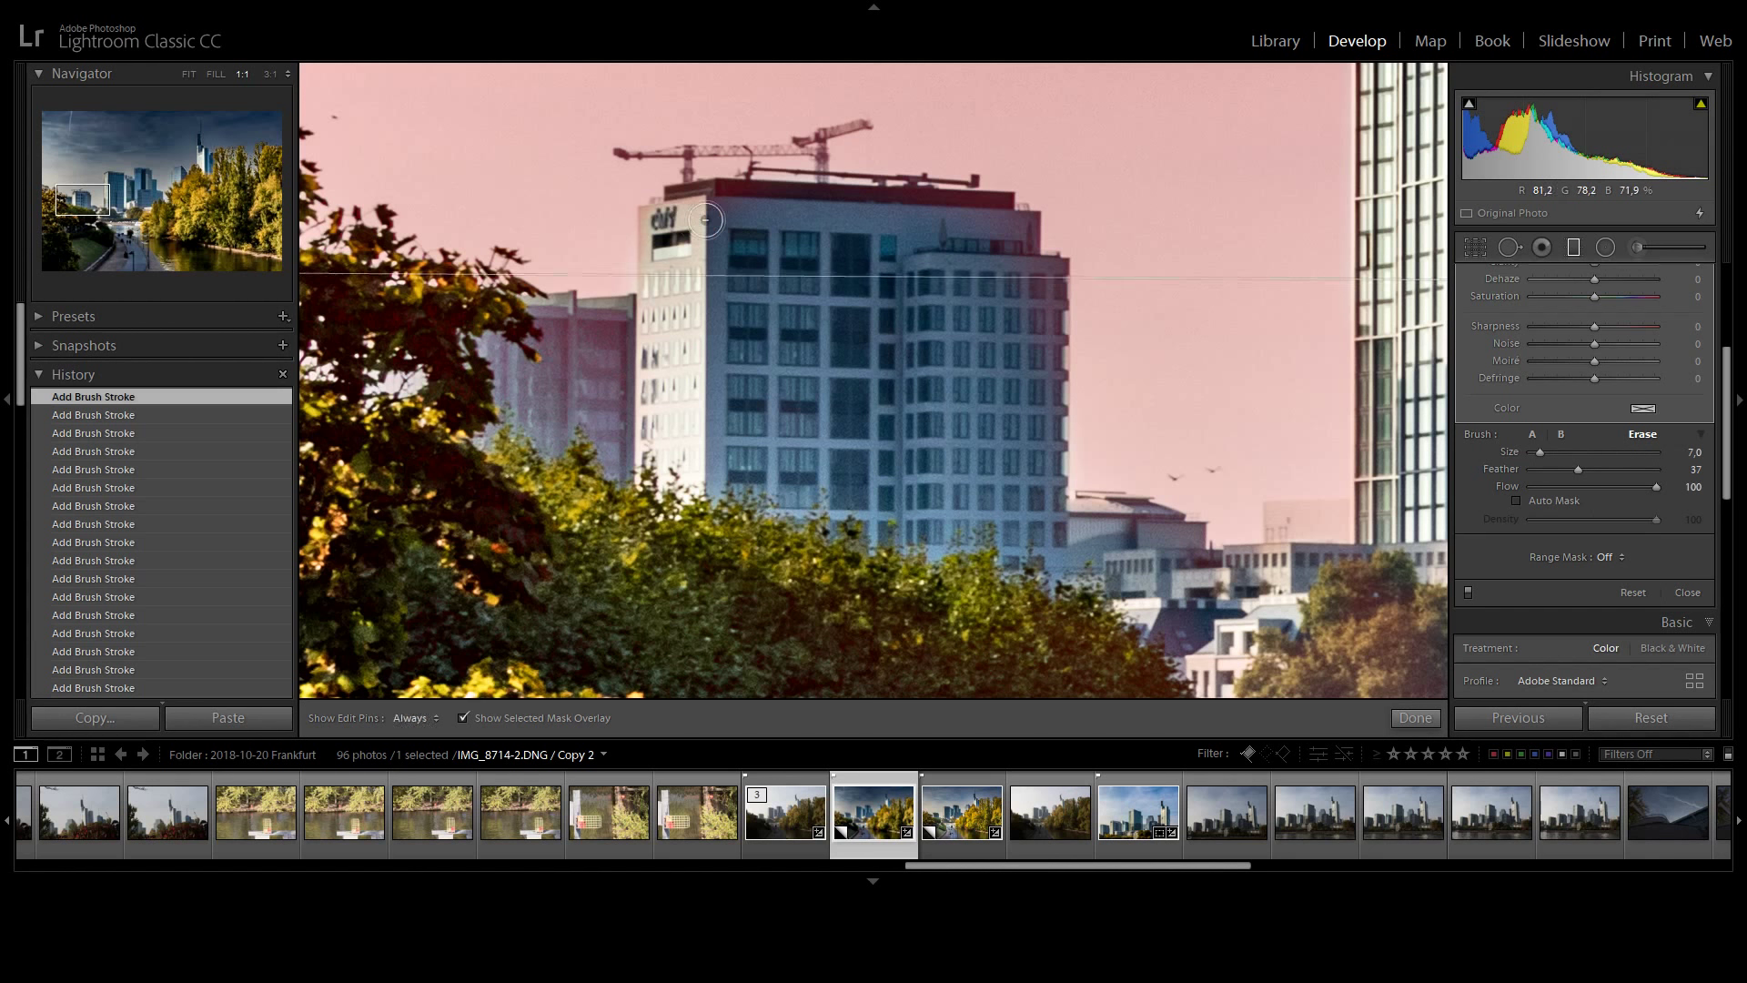
# Enlarge the erase brush to 17 and erase the gradient mask from the distant building between the tree and the office block.
pyautogui.press(']')
pyautogui.press(']')
pyautogui.press(']')
pyautogui.press('h')
pyautogui.press(']')
pyautogui.press(']')
pyautogui.moveTo(573, 373)
pyautogui.mouseDown()
pyautogui.moveTo(528, 416)
pyautogui.moveTo(626, 431)
pyautogui.moveTo(583, 453)
pyautogui.mouseUp()
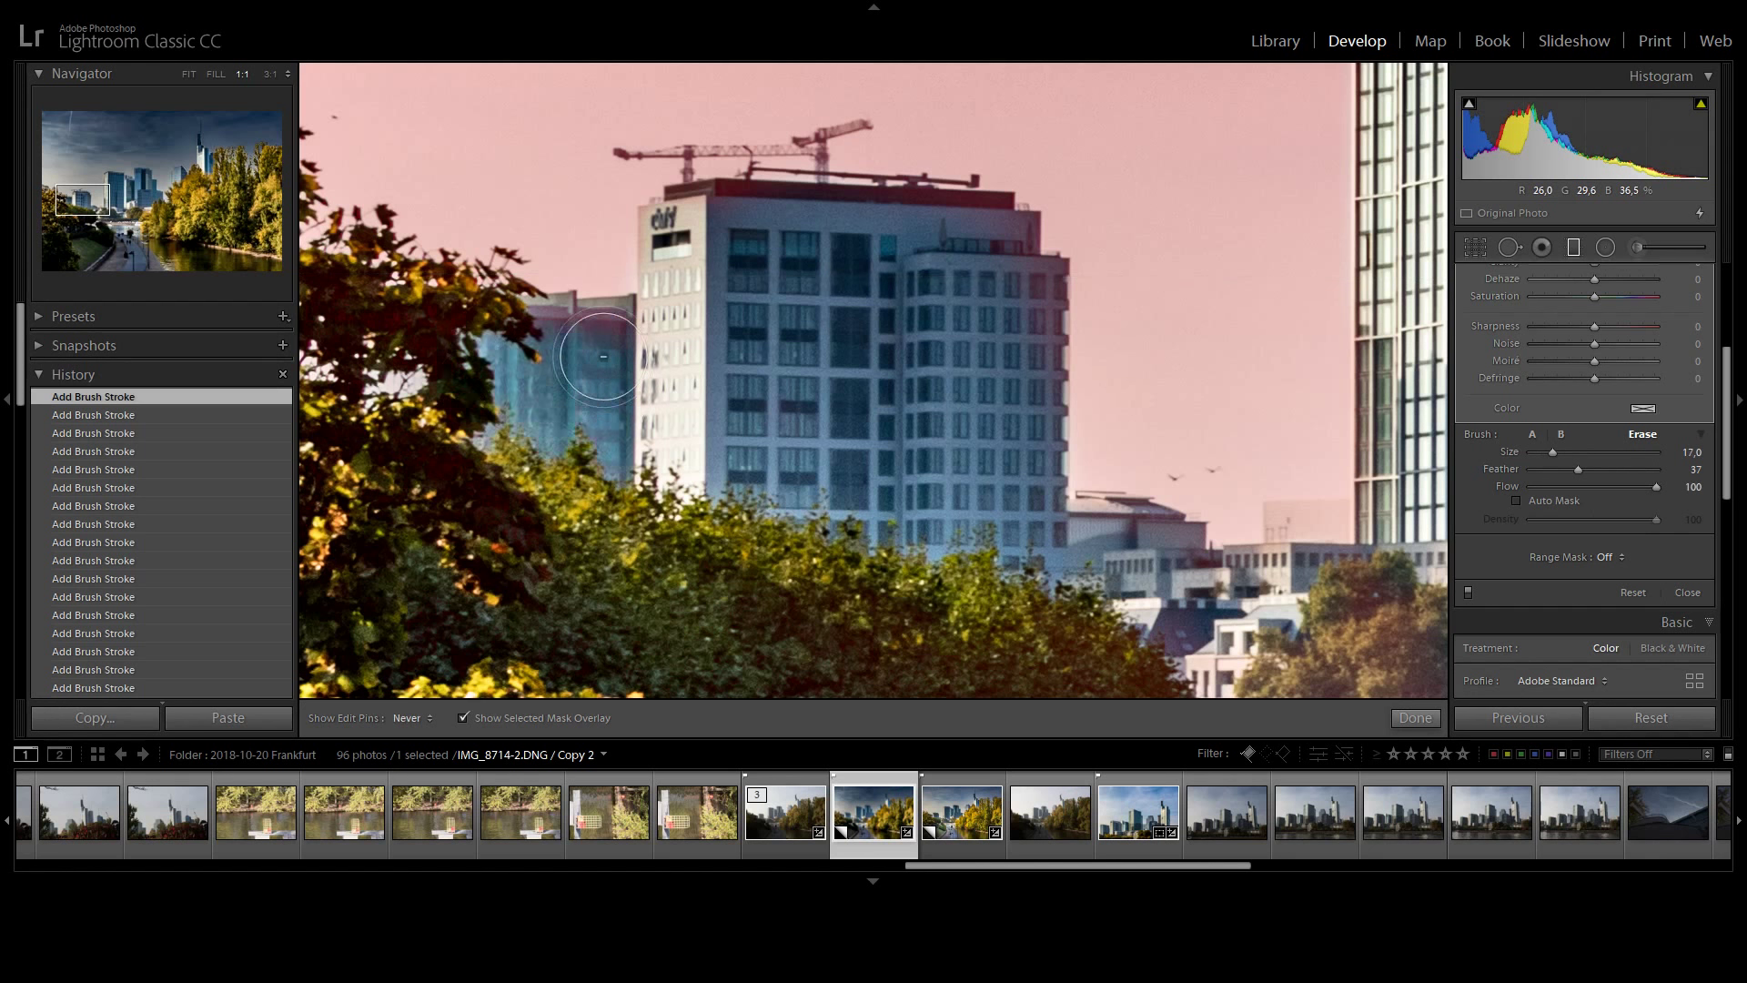
pyautogui.press('h')
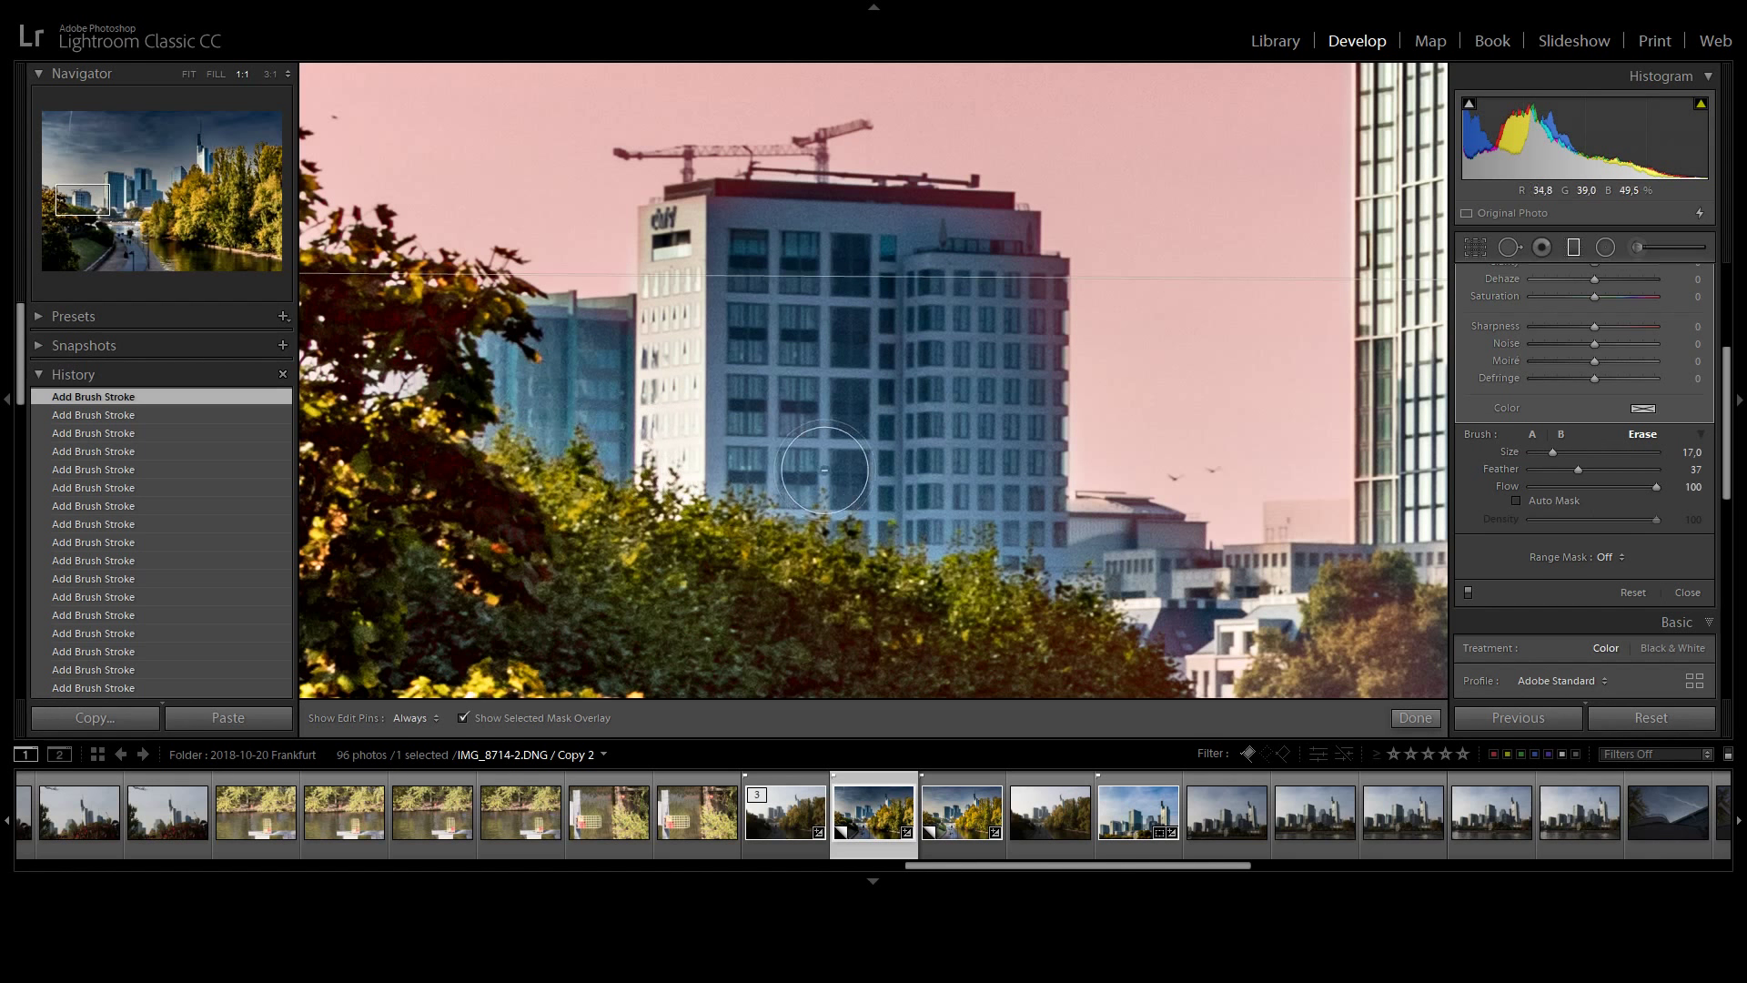
# Hide the mask overlay in the full-photo view and set the graduated filter's Exposure to -1.45.
pyautogui.press('z')
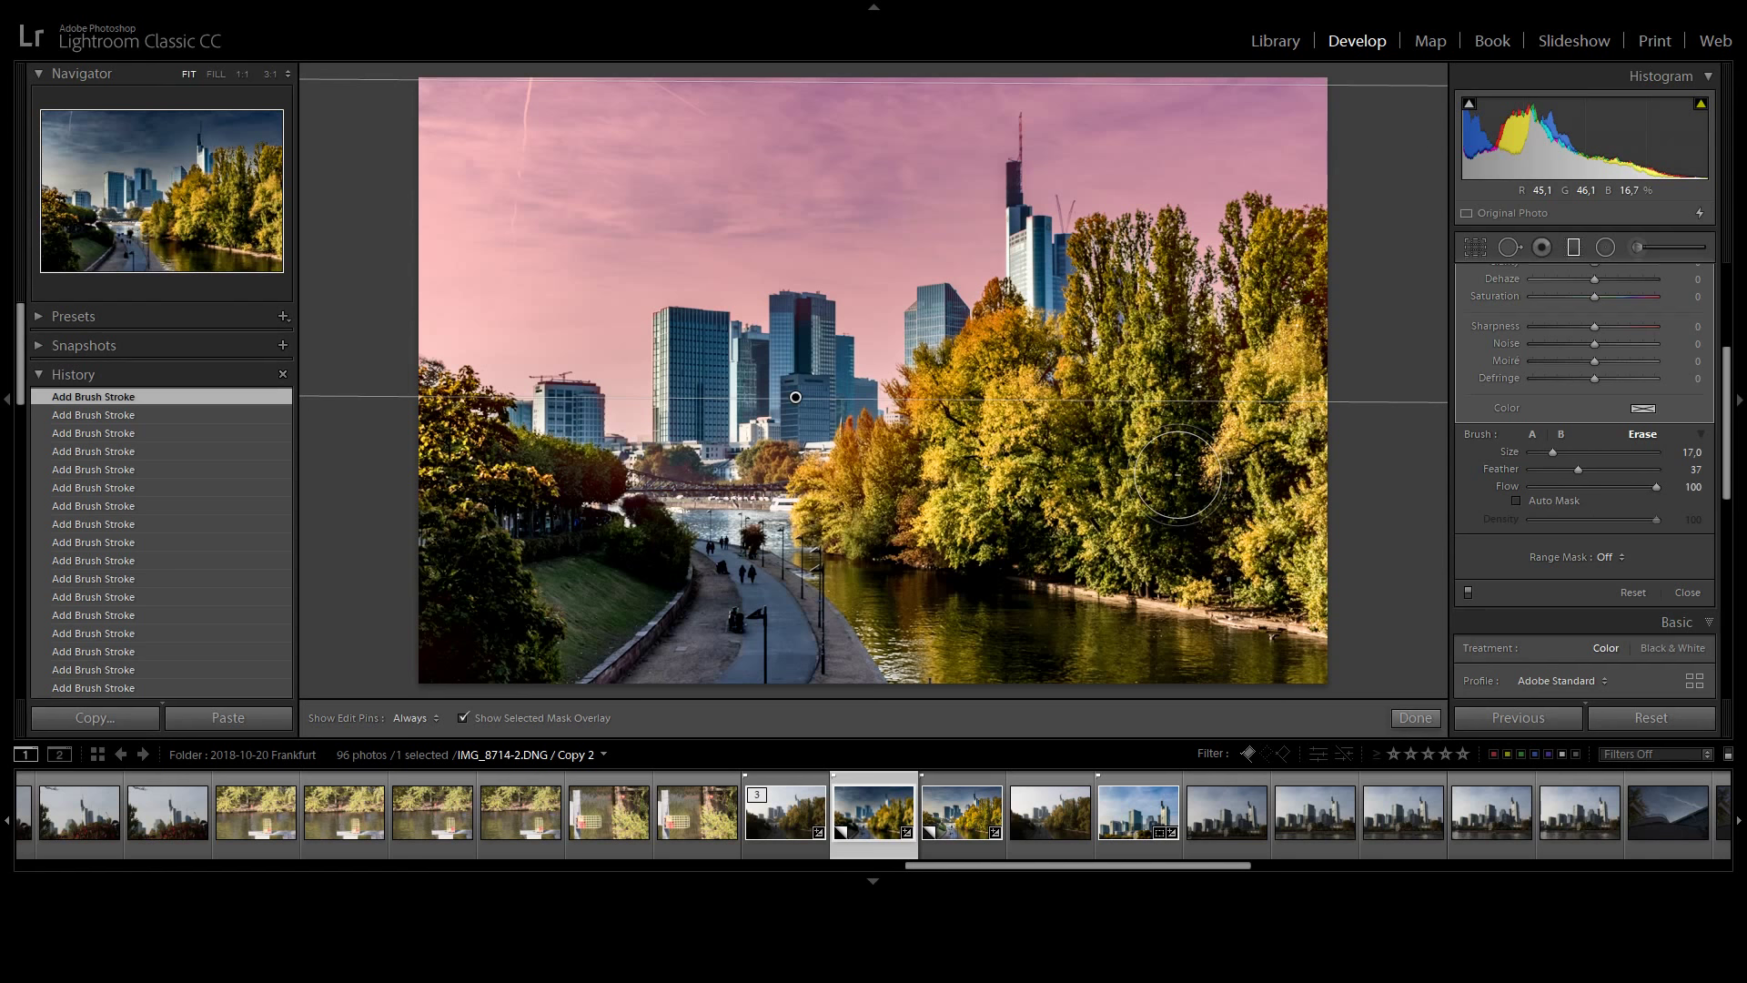
pyautogui.press('o')
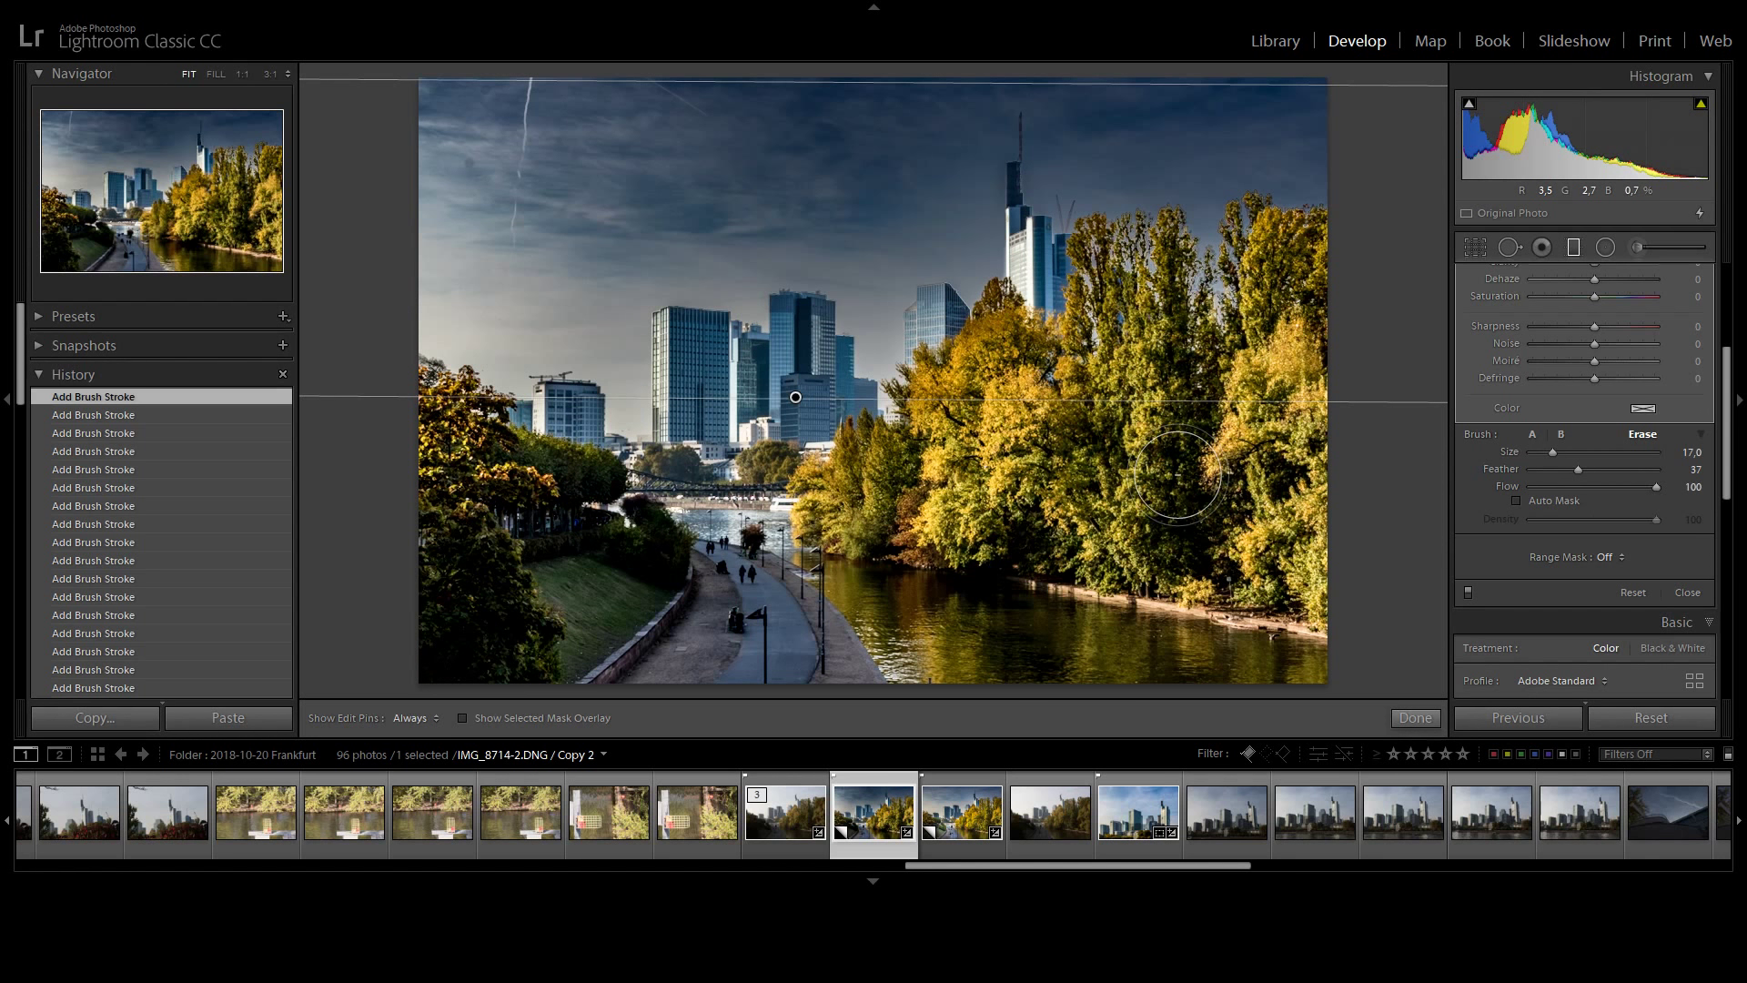
pyautogui.scroll(1, 1635, 414)
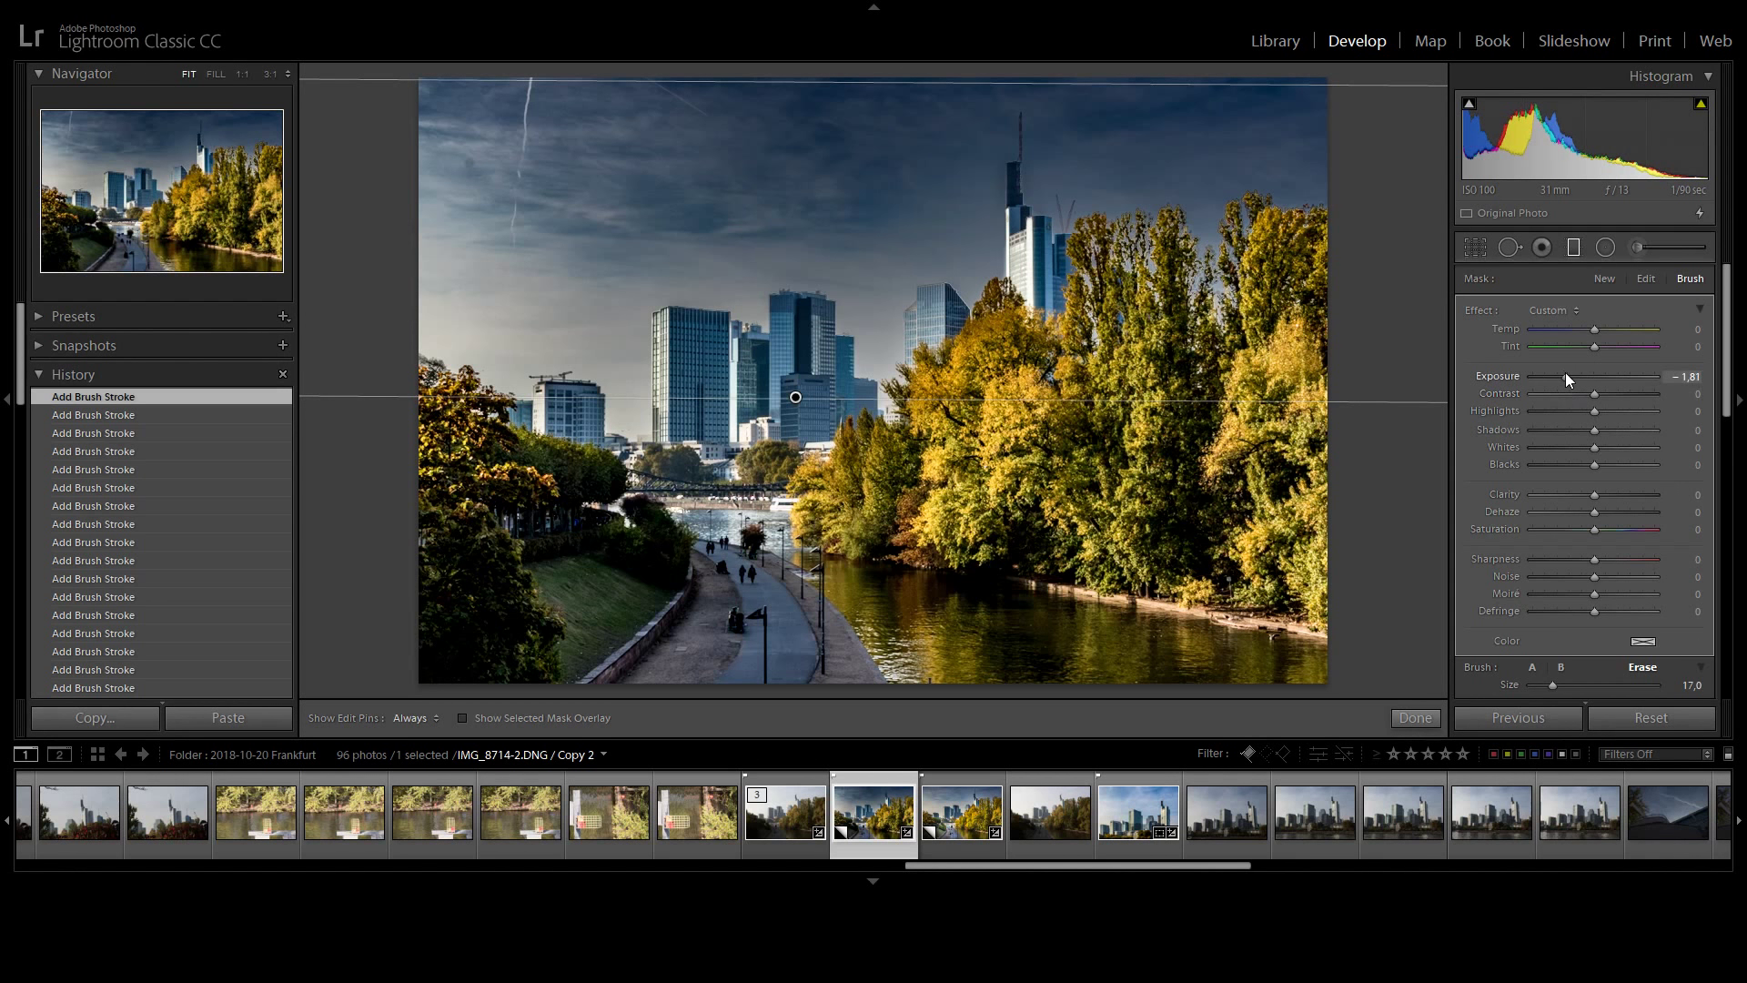
pyautogui.moveTo(1565, 376); pyautogui.dragTo(1574, 428)
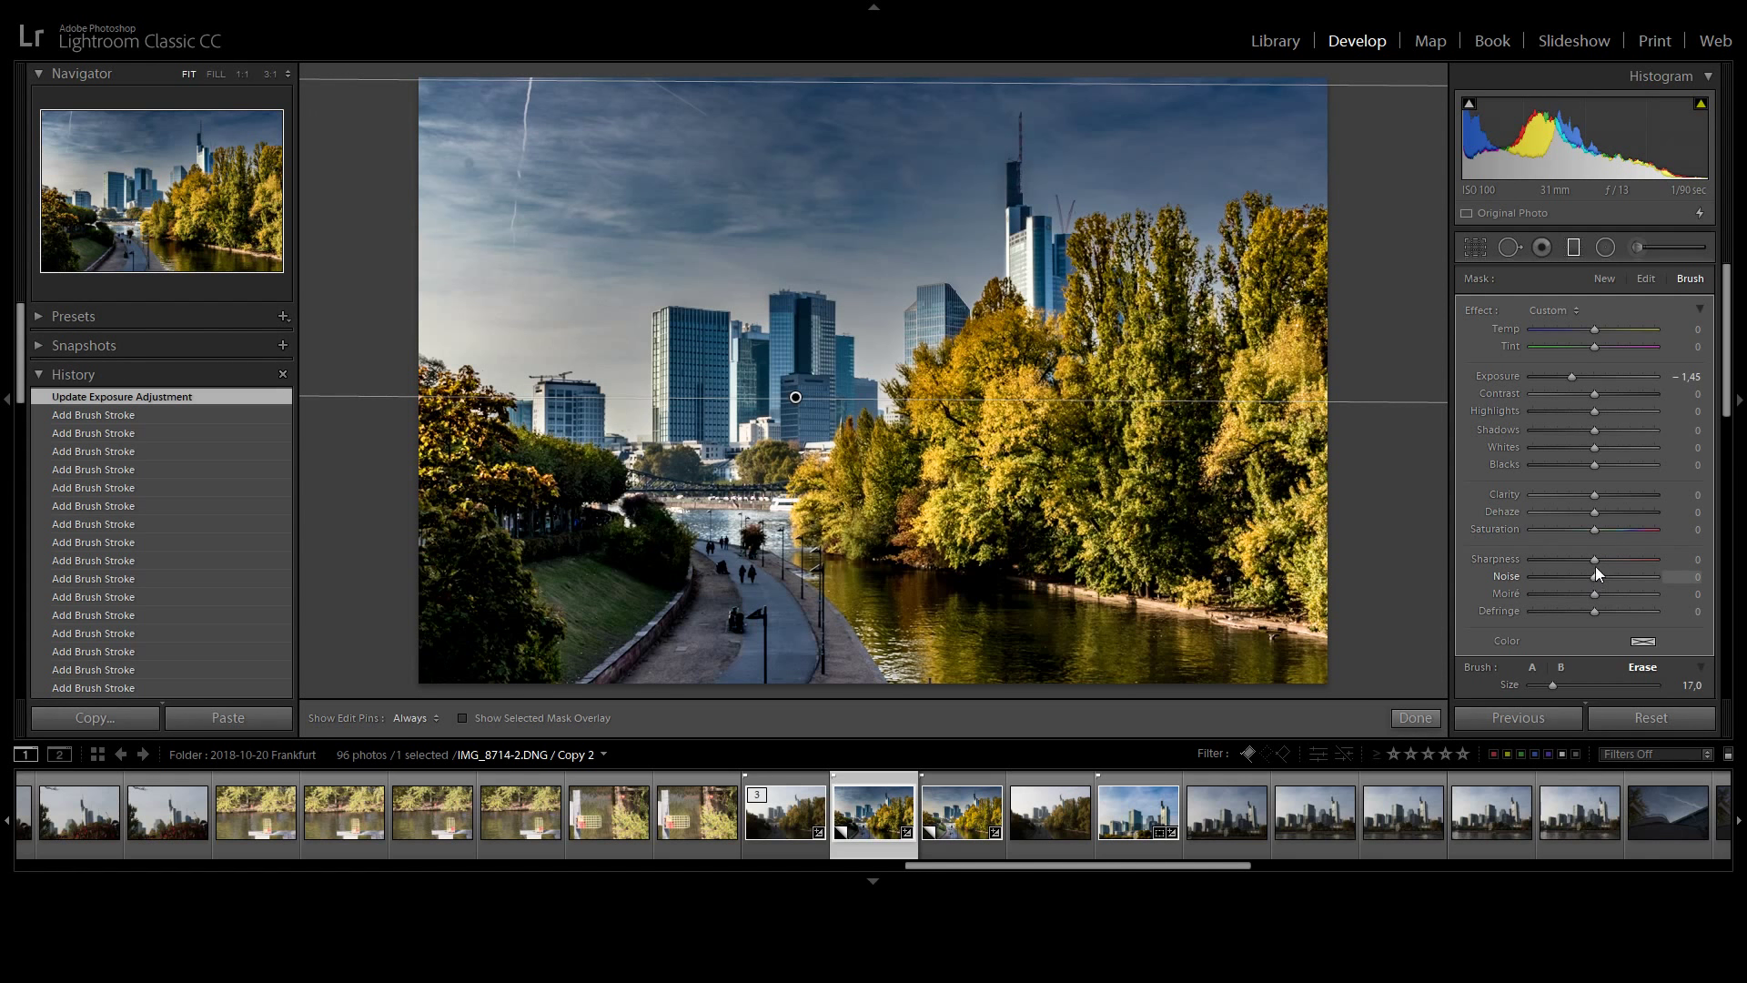
# Set the graduated filter's Sharpness to -60, Clarity to -63 and Noise to -63.
pyautogui.moveTo(1597, 557); pyautogui.dragTo(1545, 549)
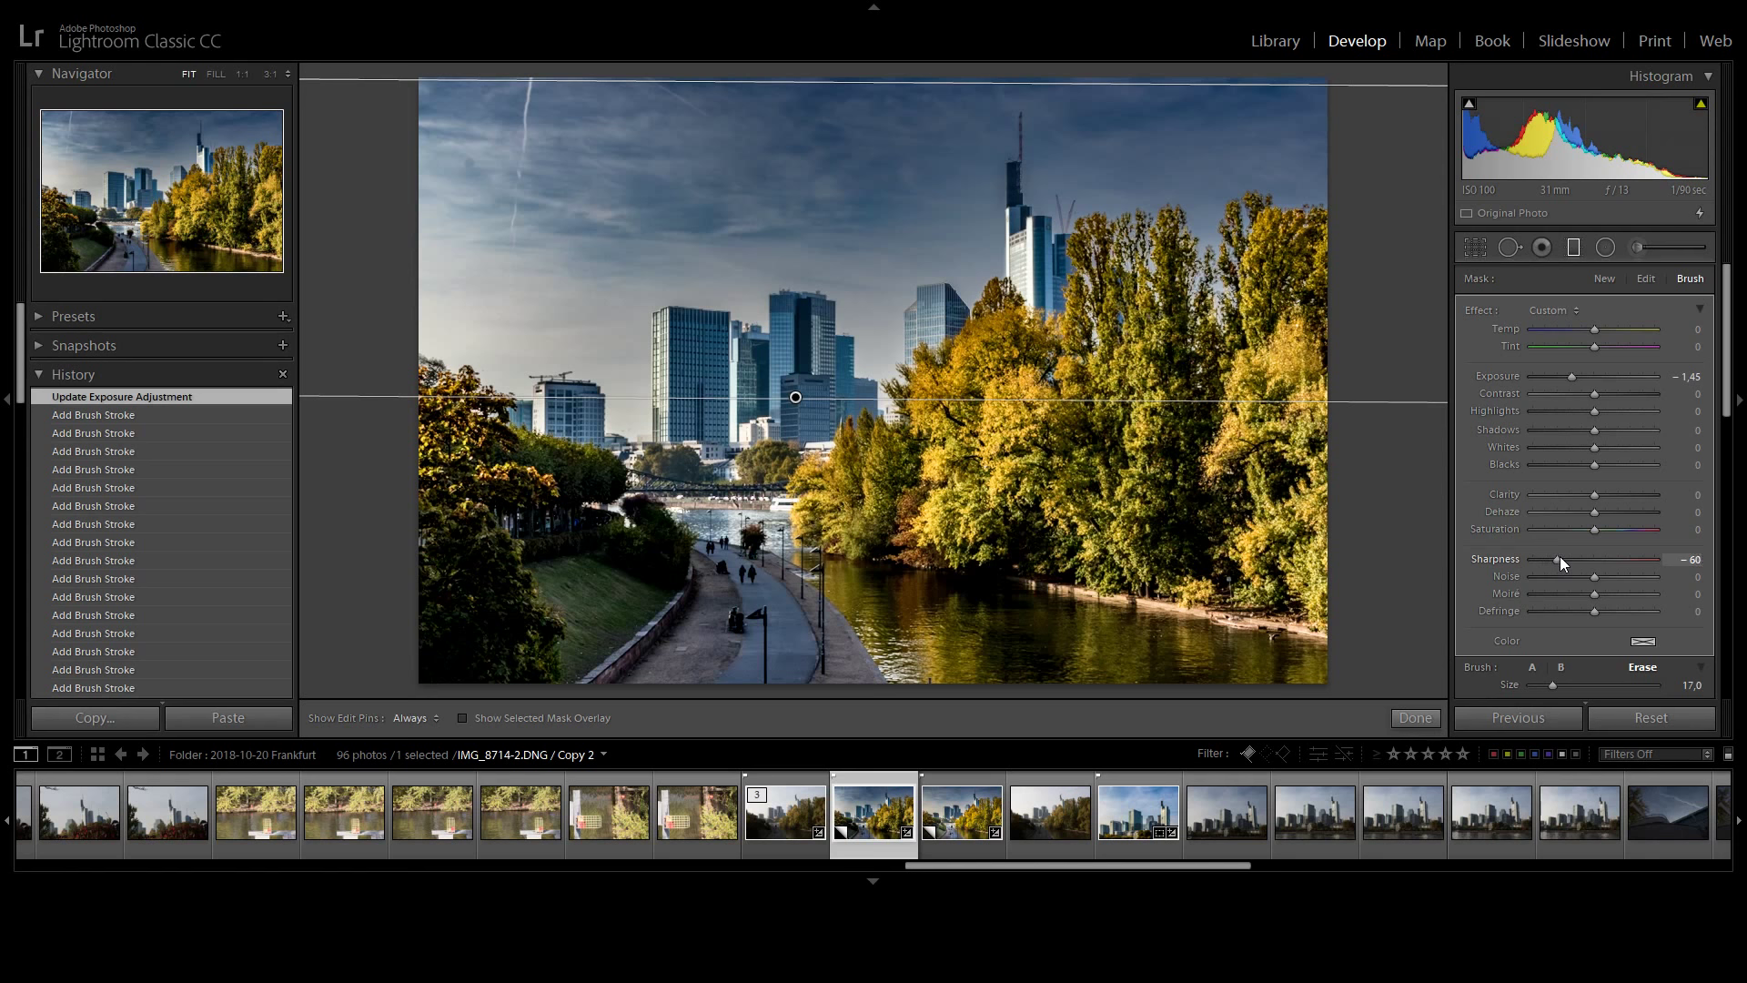
pyautogui.moveTo(1559, 558); pyautogui.dragTo(1557, 565)
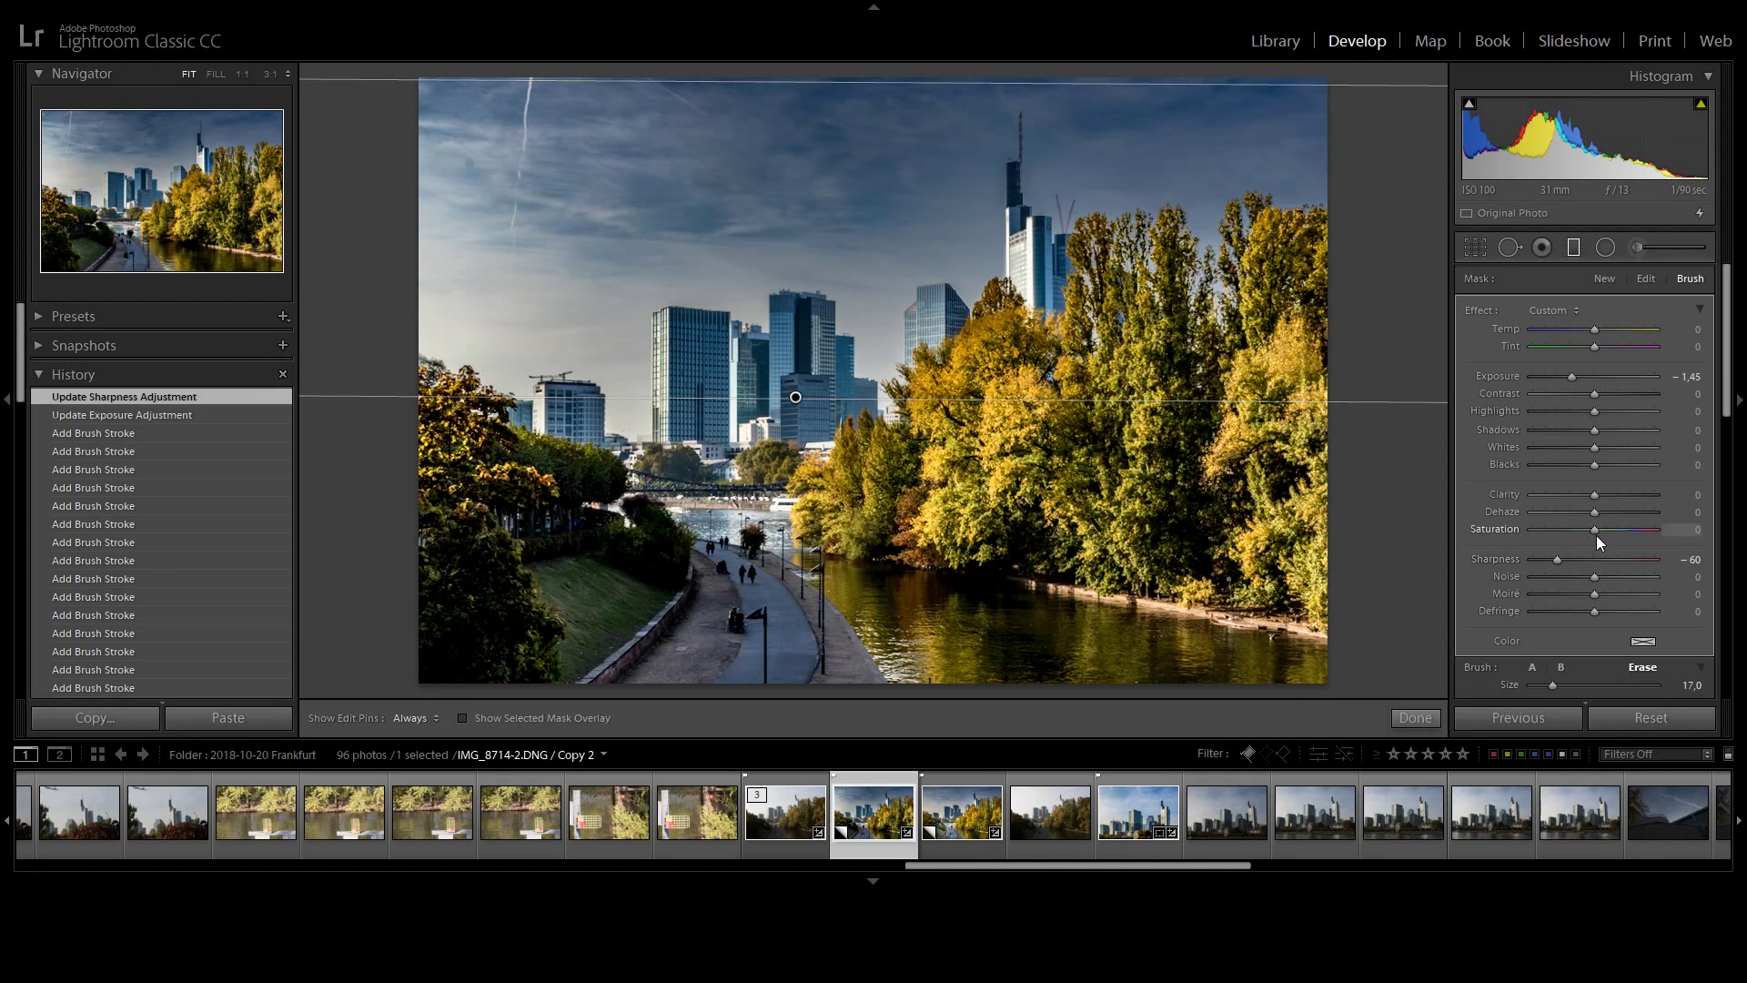
pyautogui.moveTo(1592, 494); pyautogui.dragTo(1555, 492)
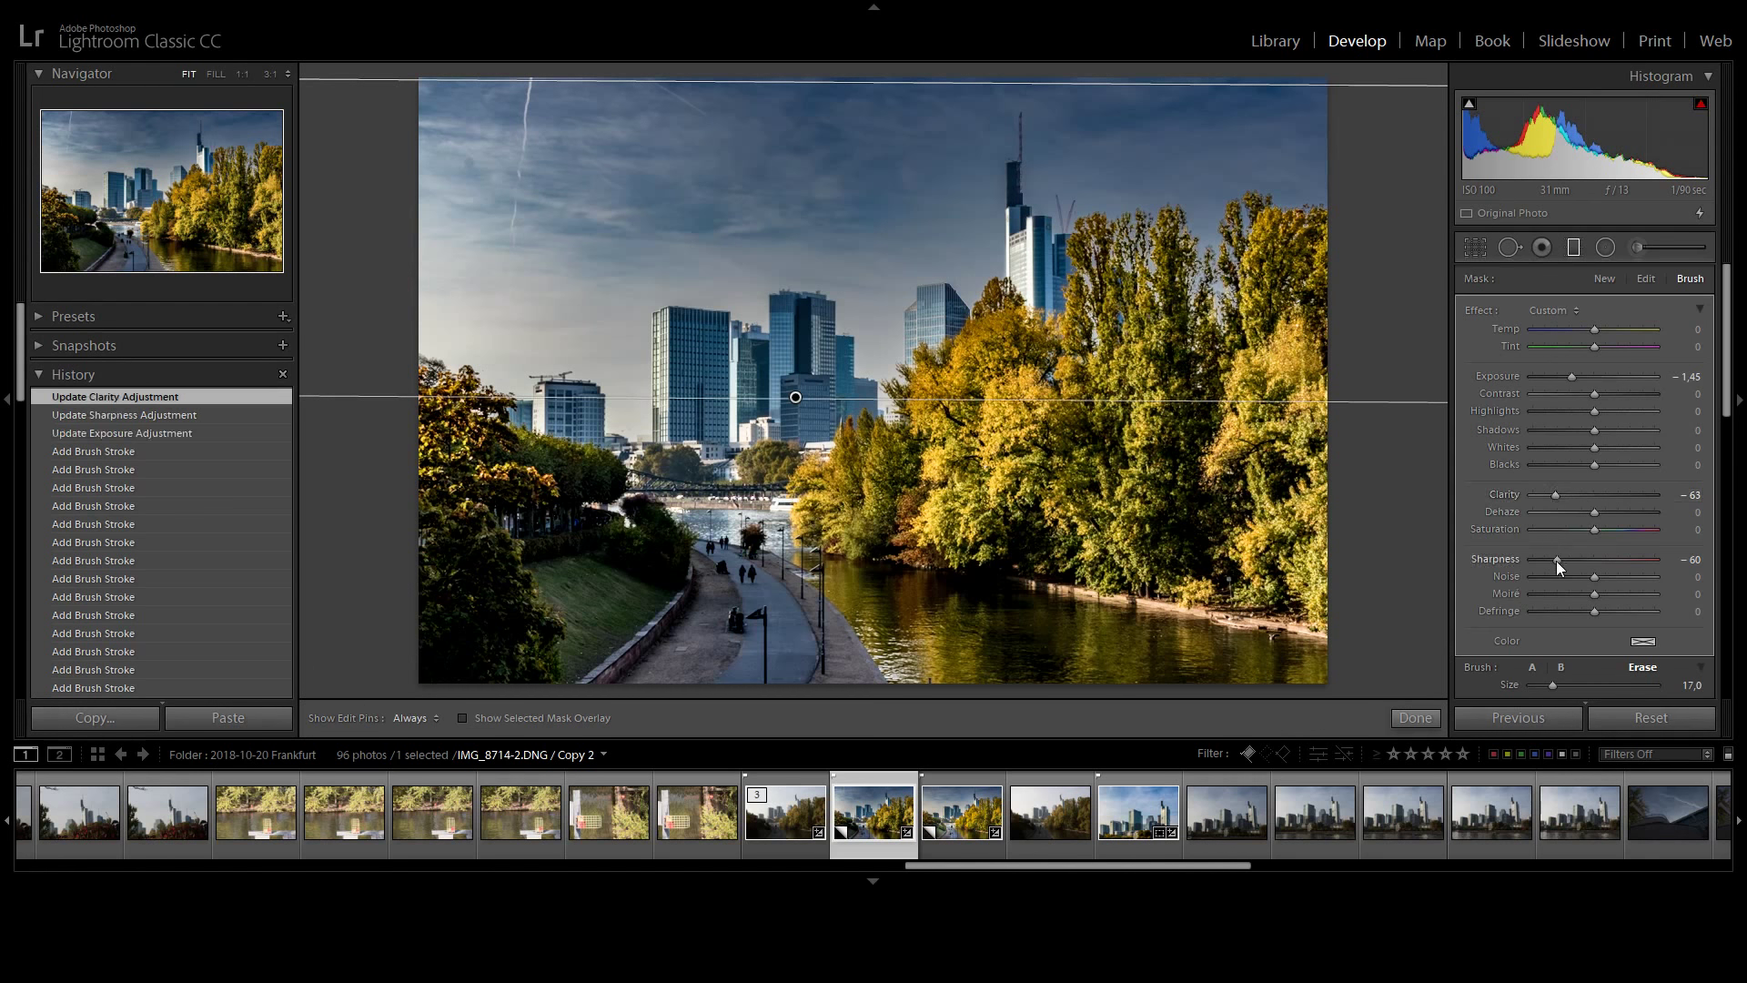
pyautogui.moveTo(1596, 575); pyautogui.dragTo(1558, 565)
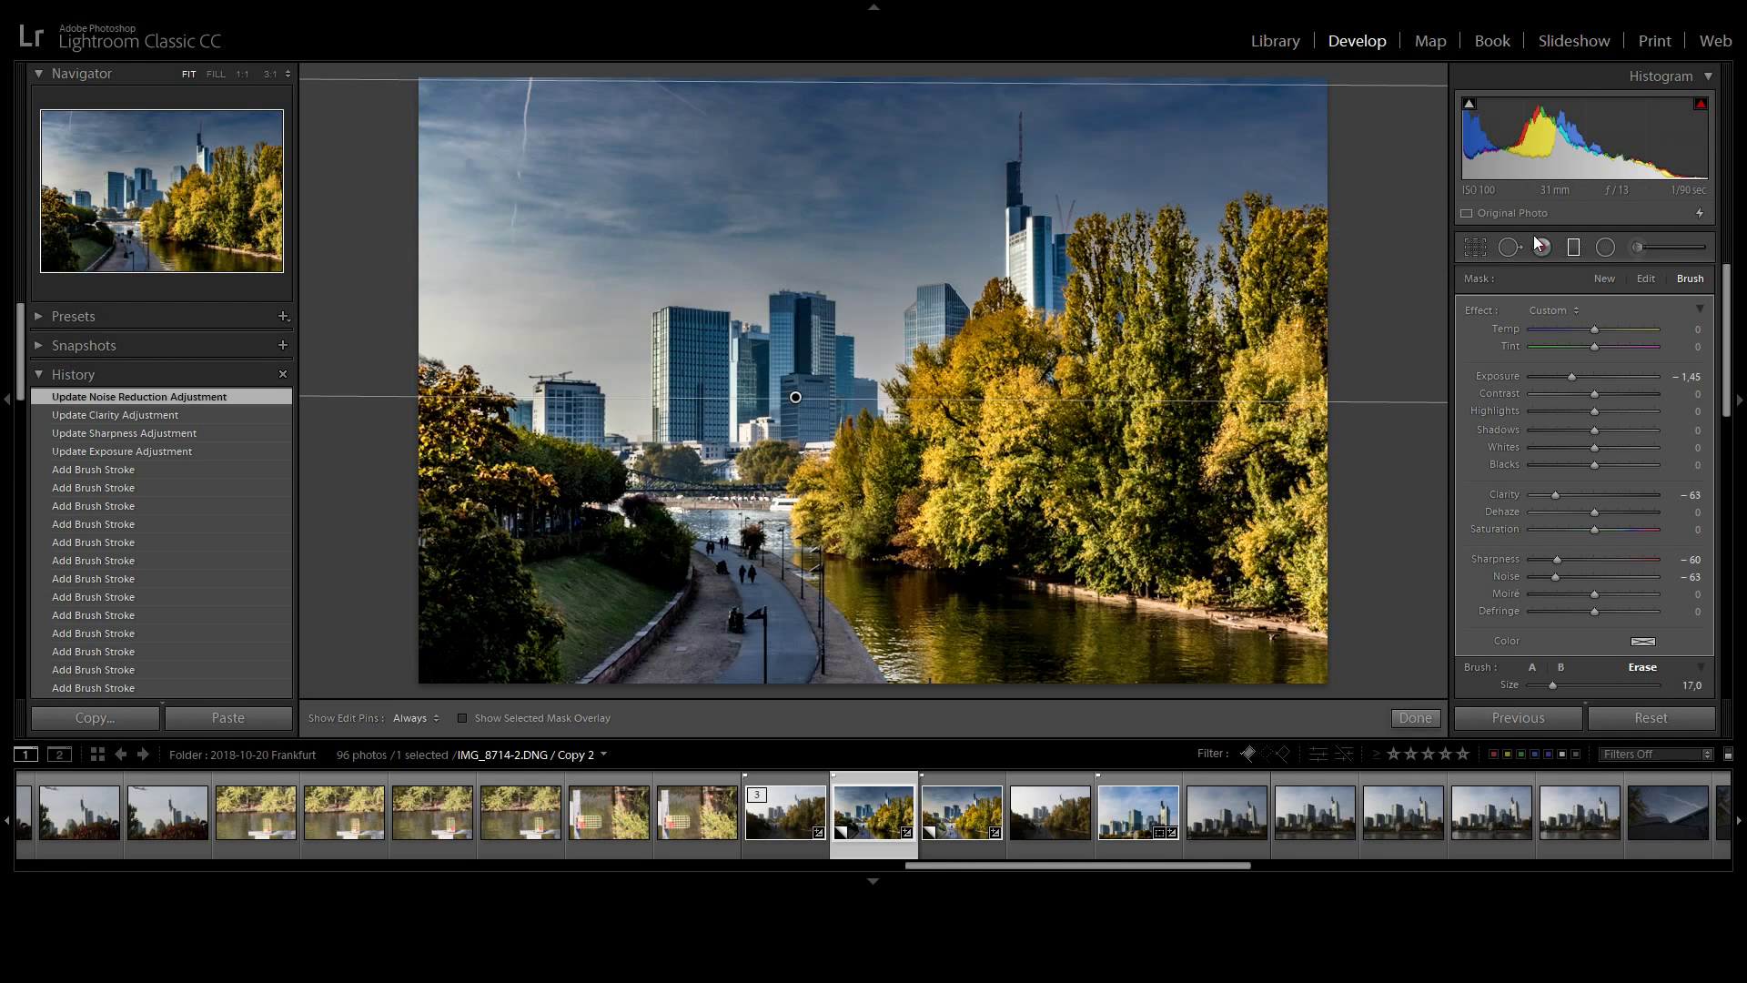
# Remove the long contrail, its remnants and the faint streak in the upper sky with Spot Removal in Heal mode at size 76.
pyautogui.click(1508, 247)
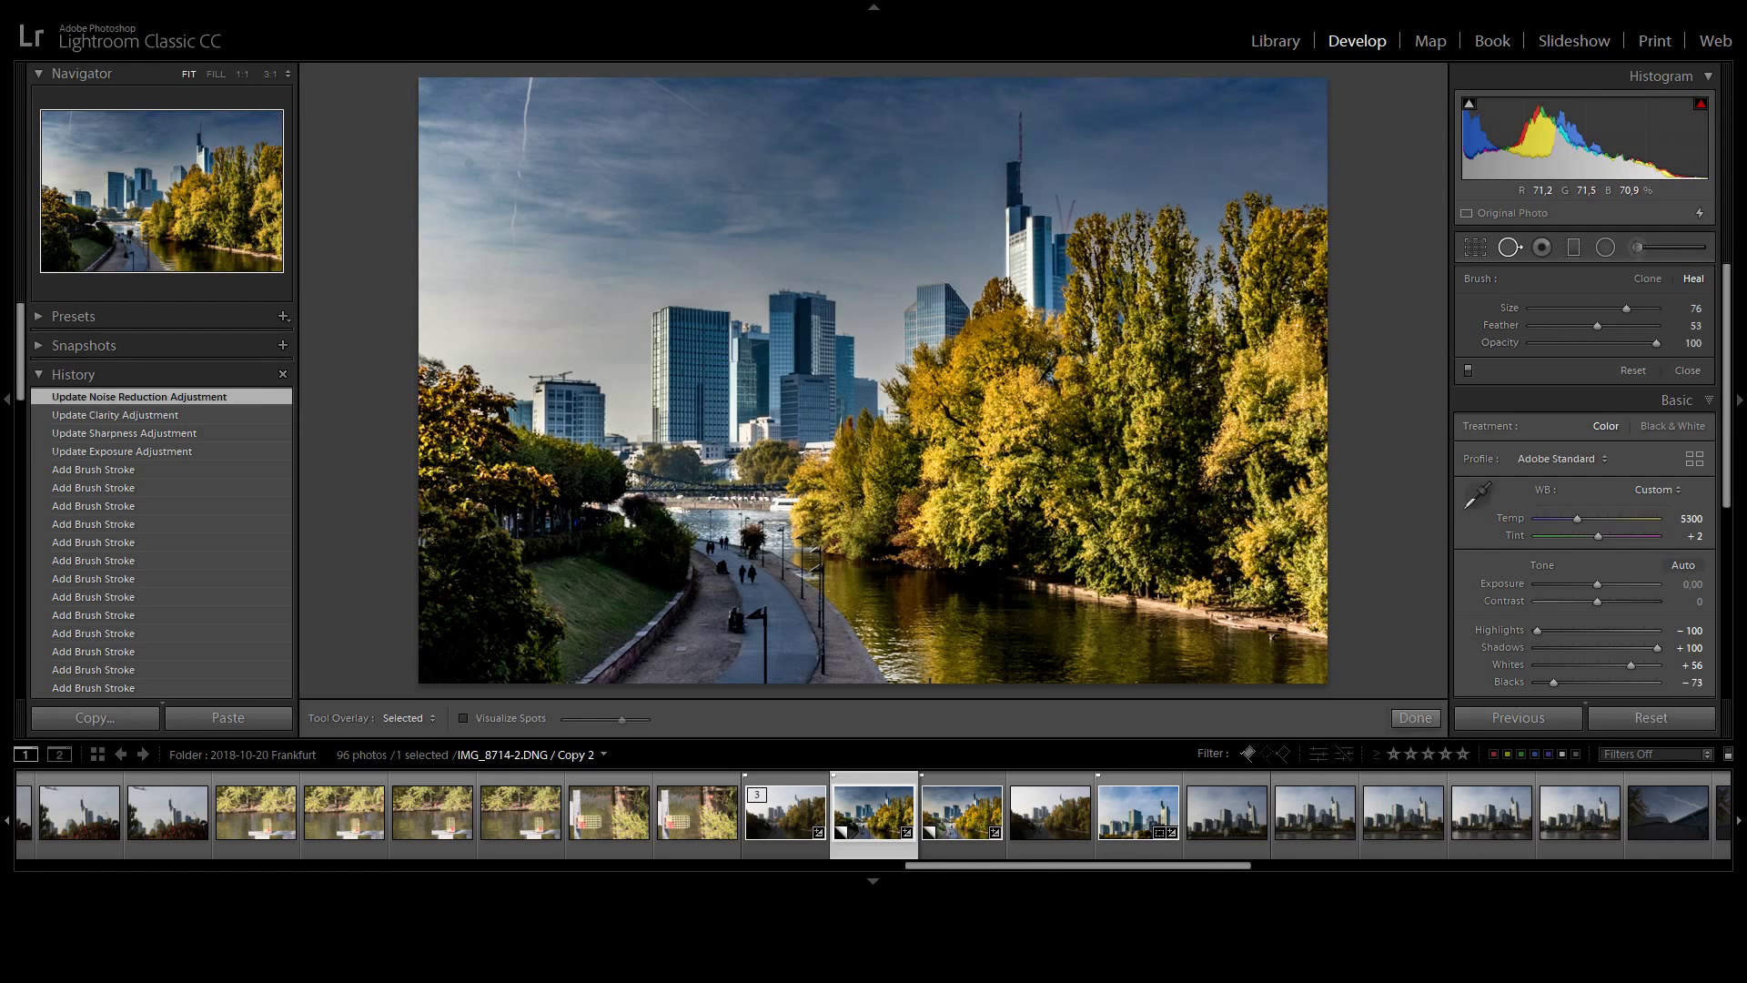
pyautogui.moveTo(515, 293); pyautogui.dragTo(533, 88)
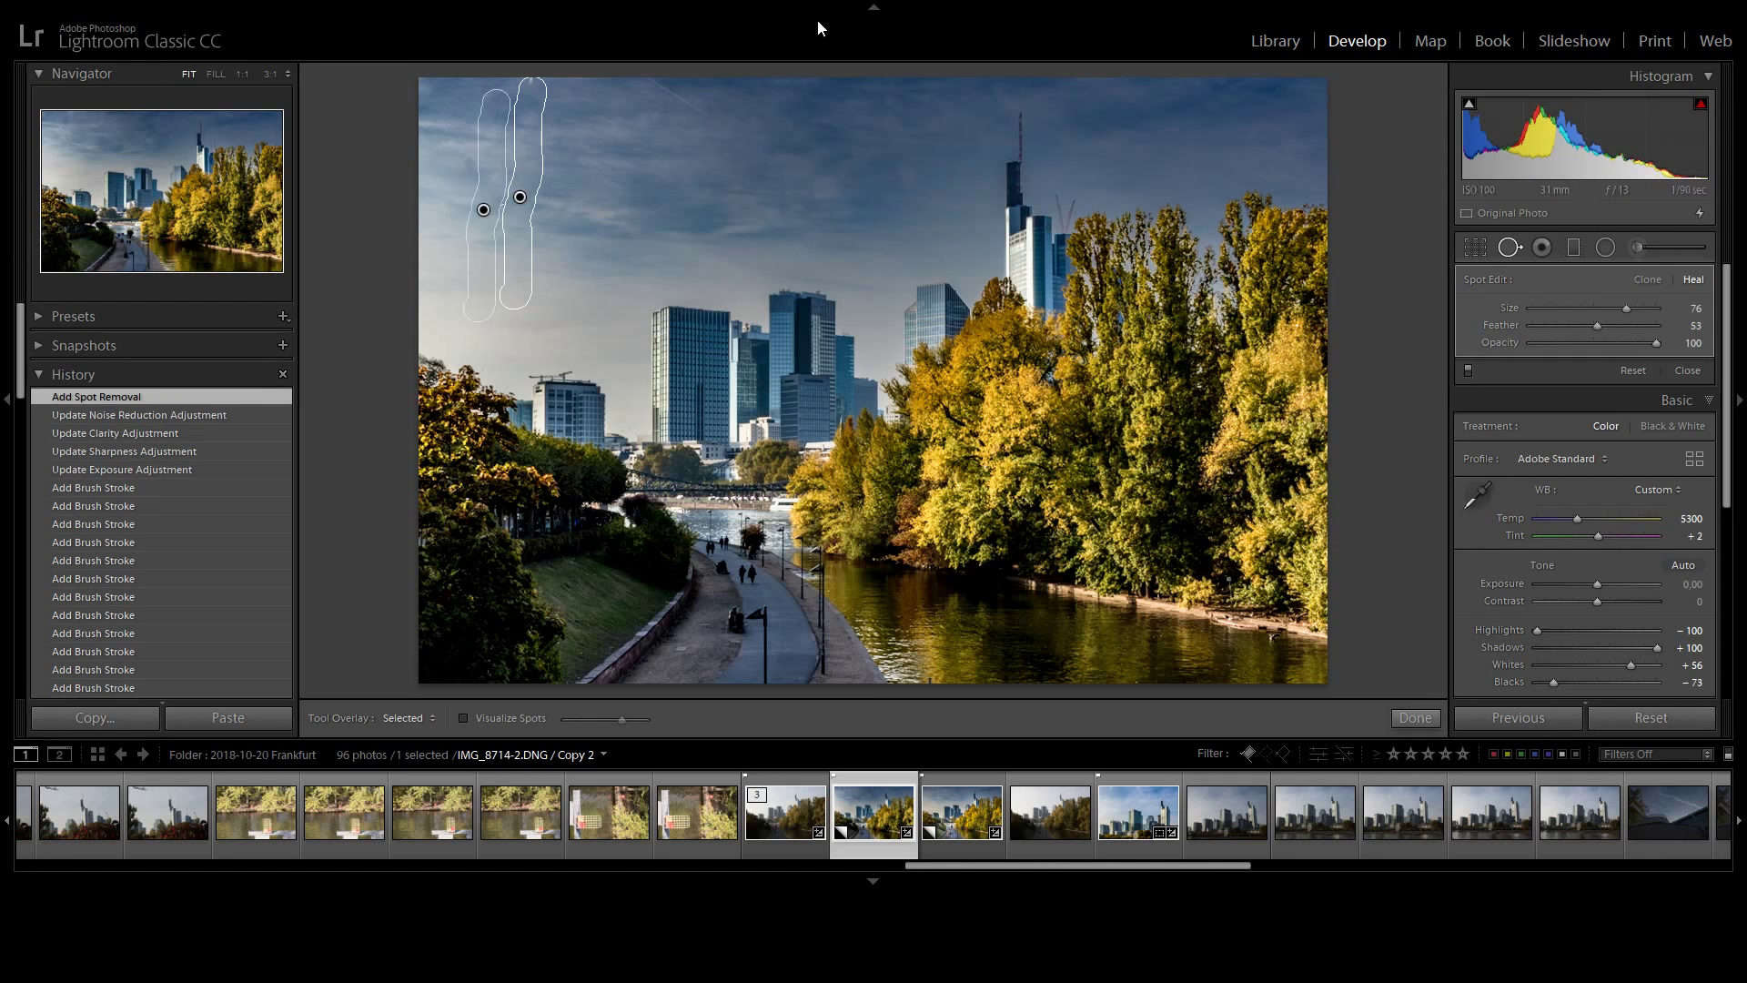
pyautogui.moveTo(707, 111); pyautogui.dragTo(644, 68)
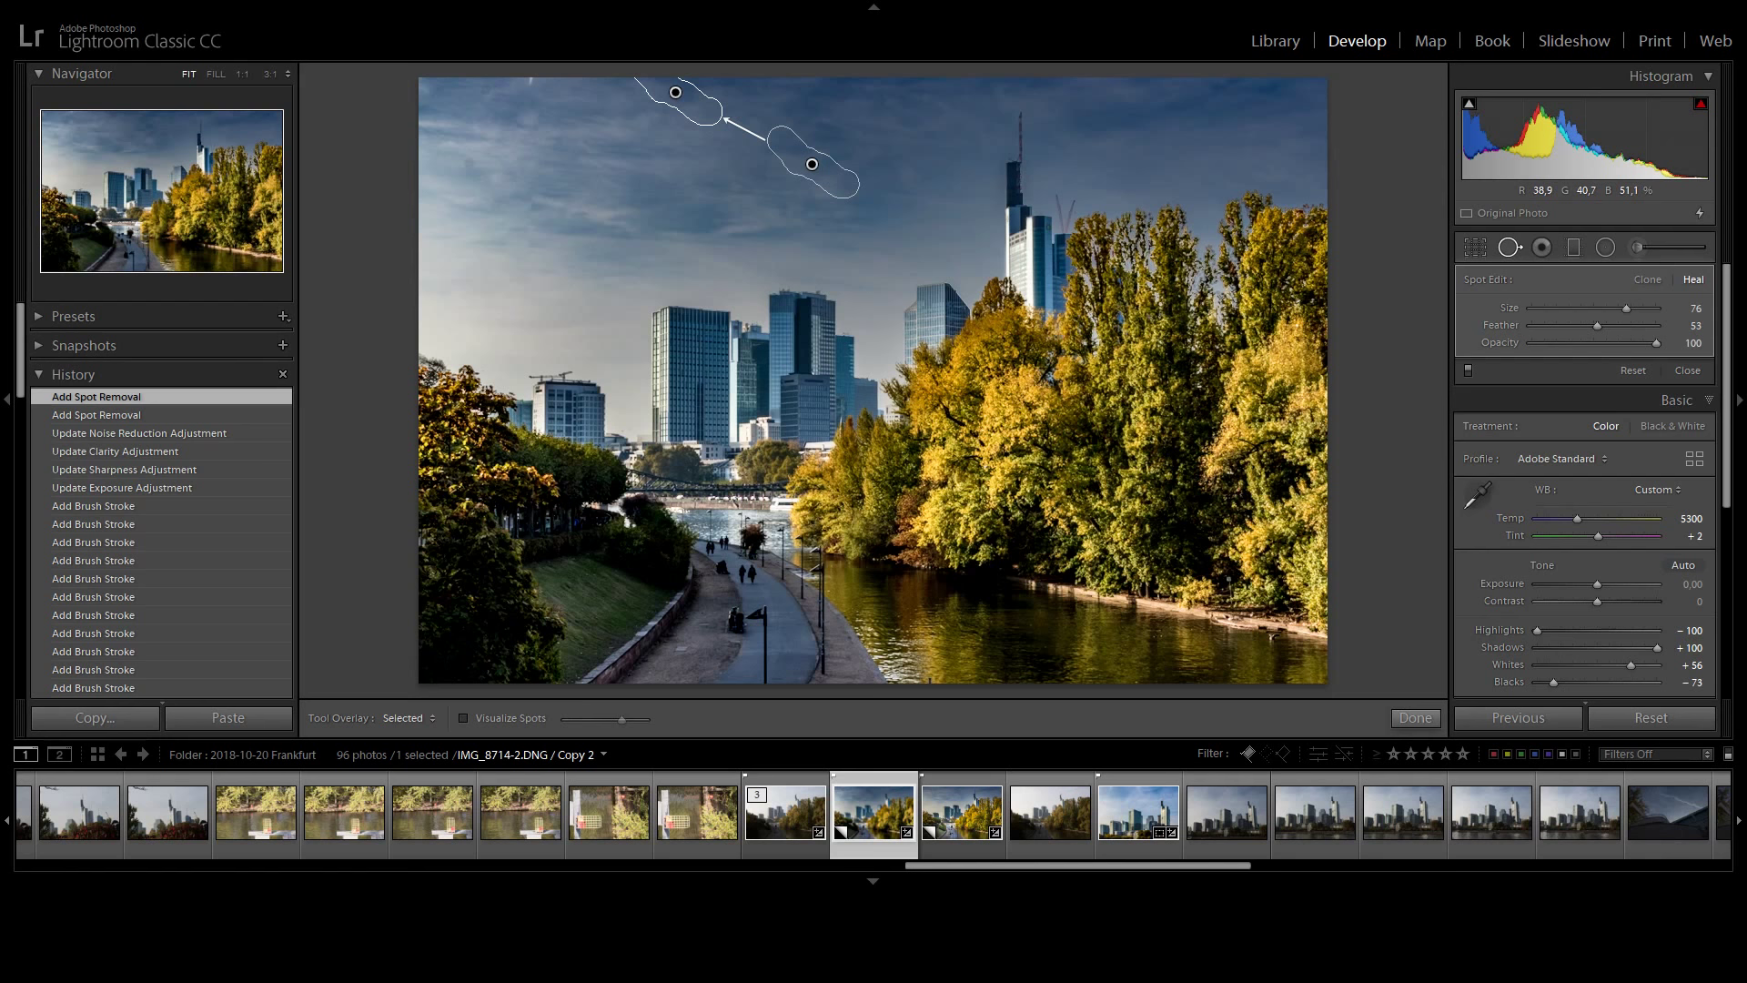
pyautogui.moveTo(559, 82); pyautogui.dragTo(509, 86)
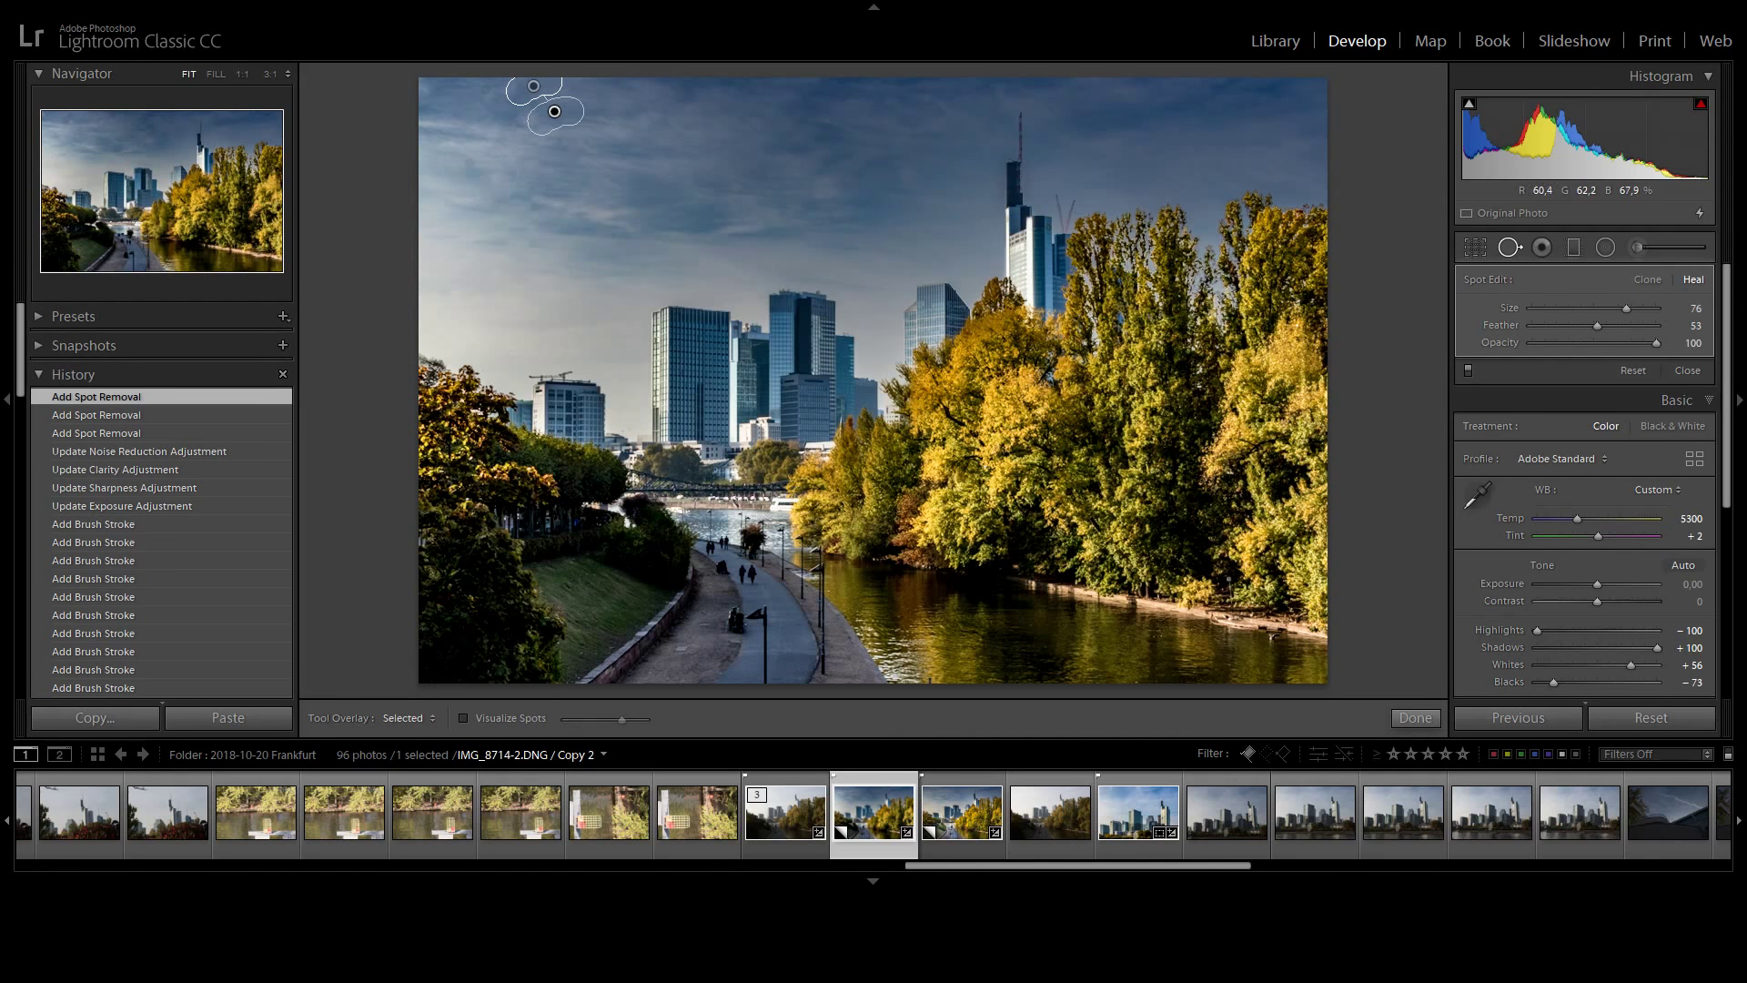
pyautogui.click(511, 161)
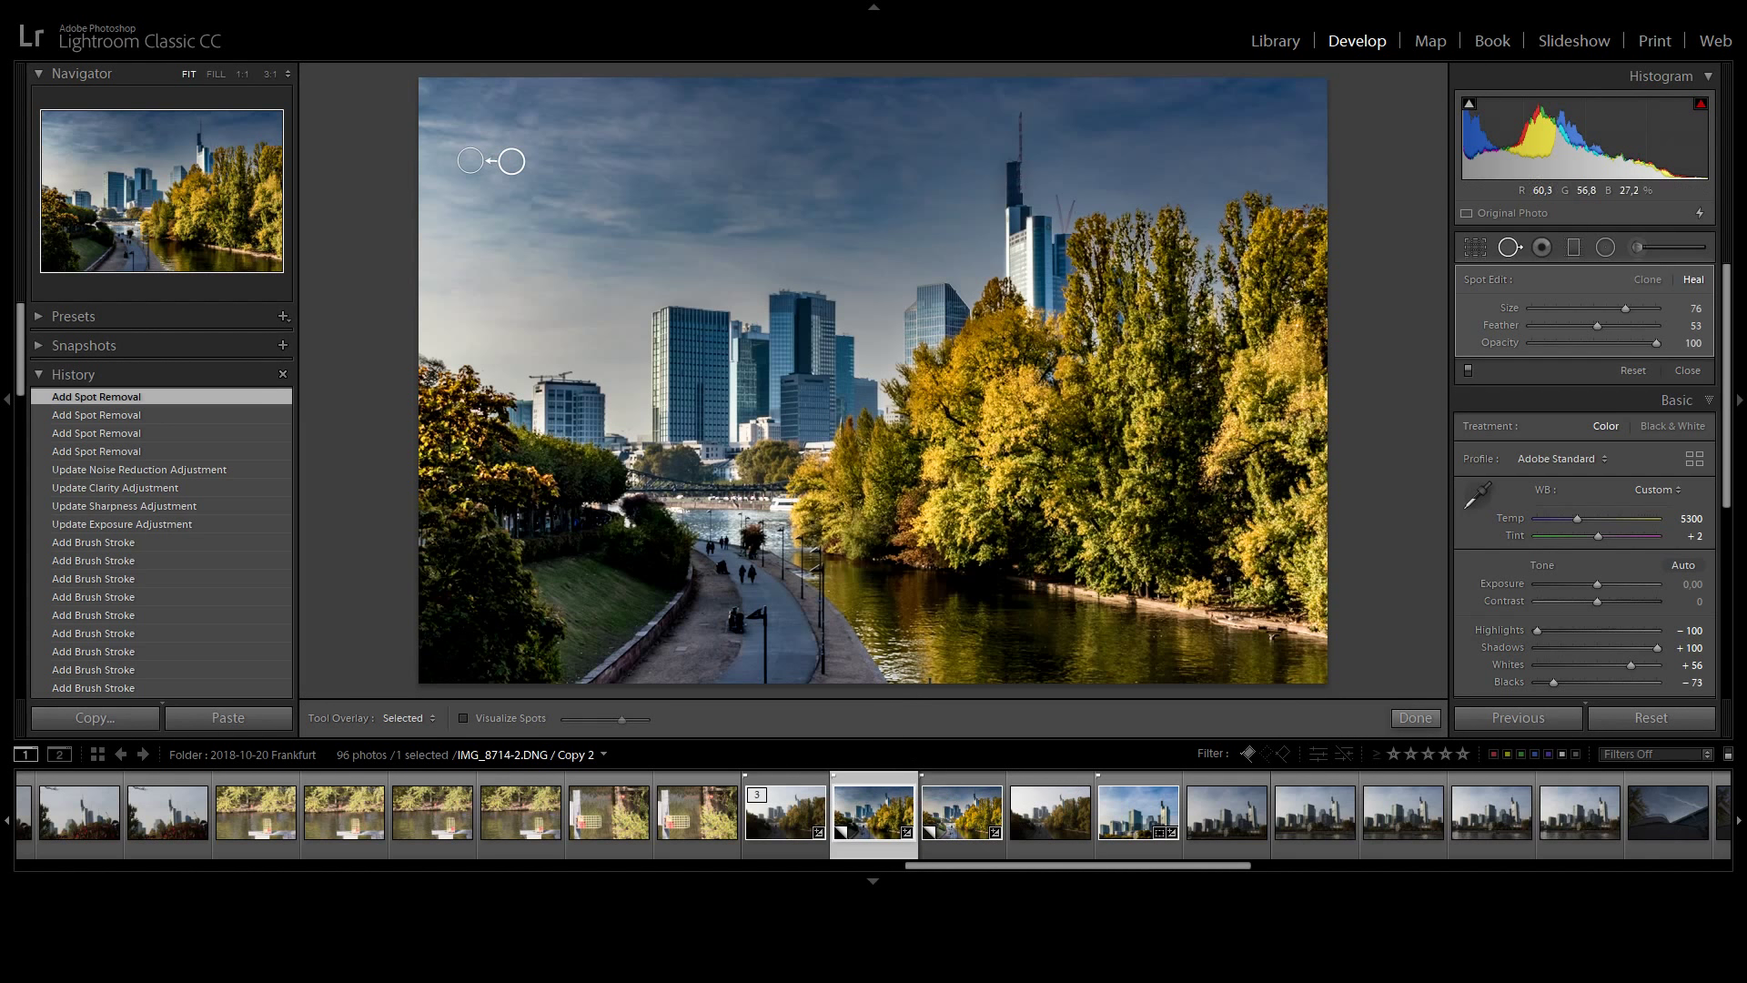
# Heal the spot at the lower edge of the river and check the office towers at 1:1.
pyautogui.click(926, 675)
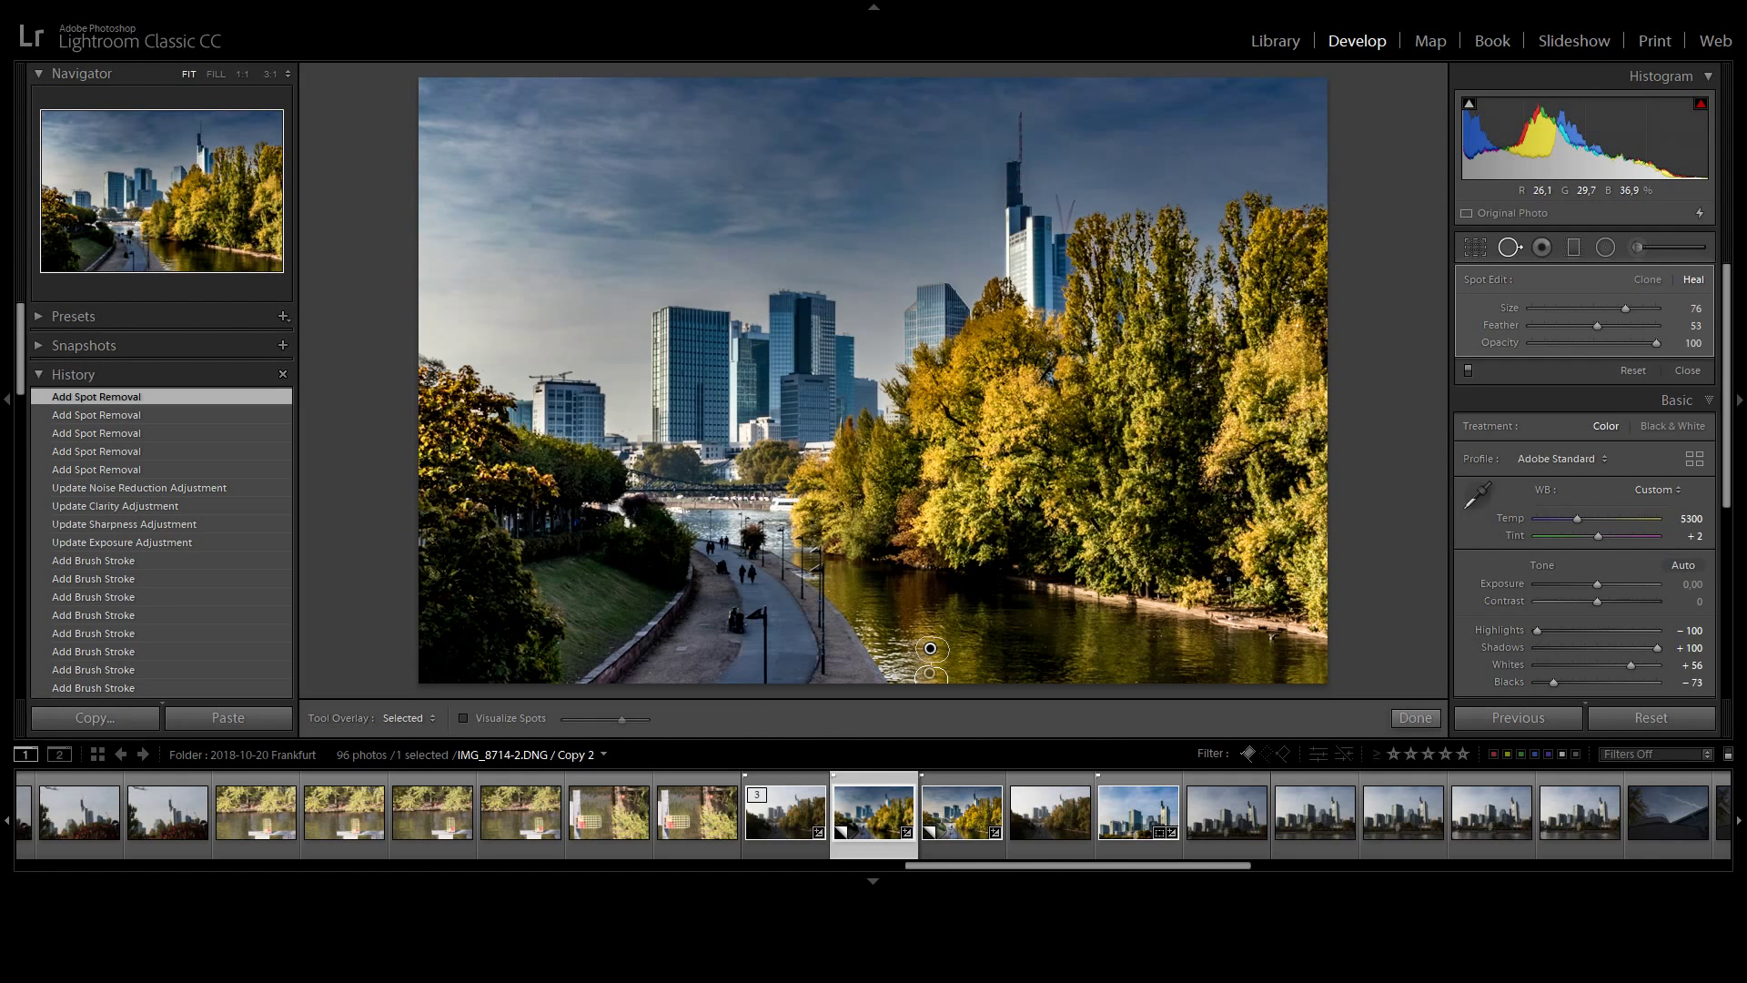
pyautogui.click(839, 400)
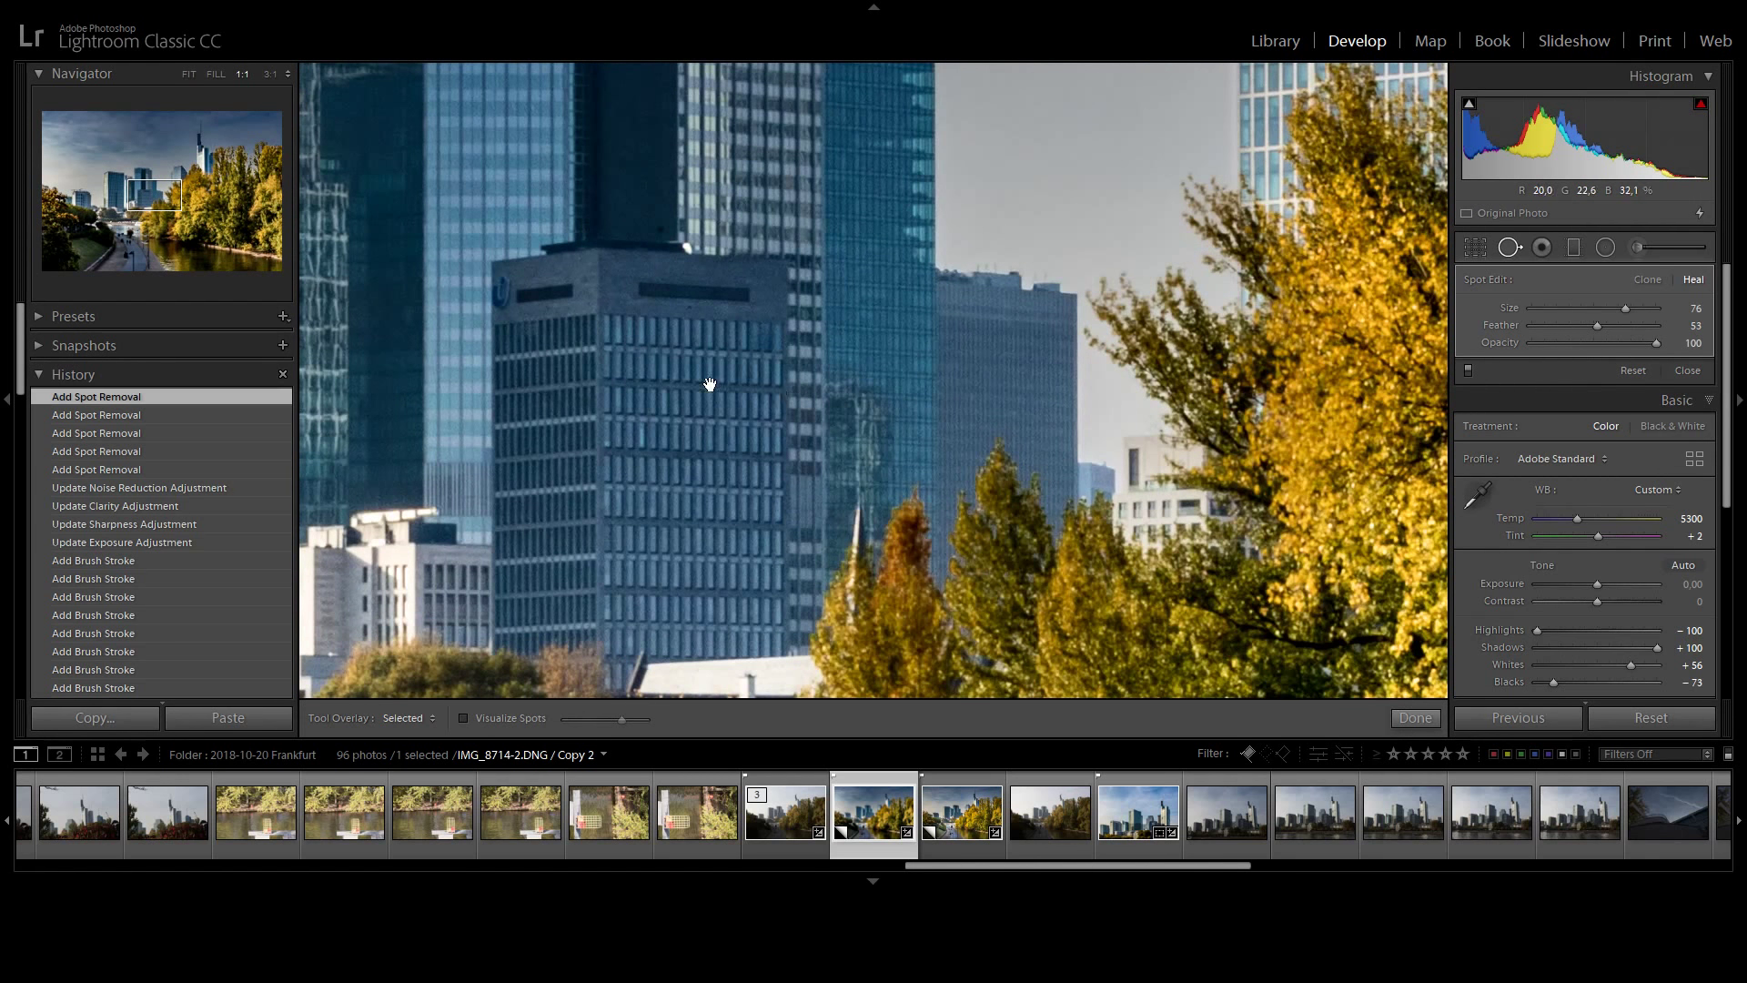
pyautogui.moveTo(805, 452); pyautogui.dragTo(894, 503)
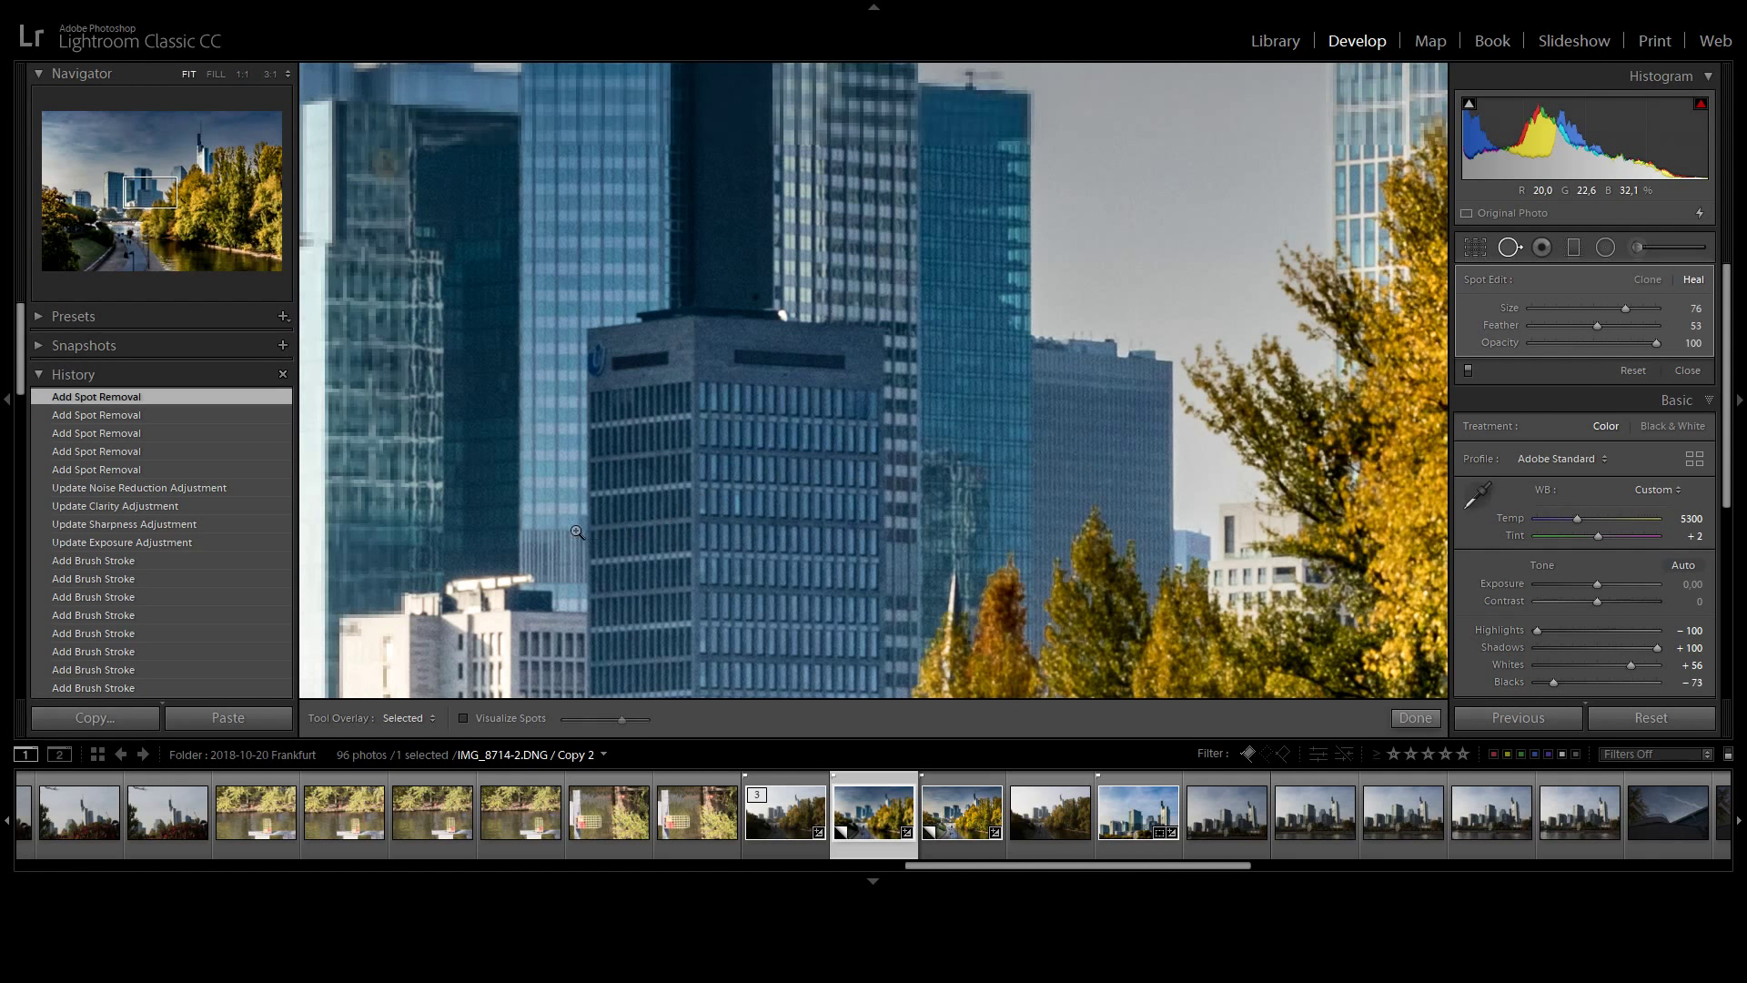
pyautogui.click(550, 545)
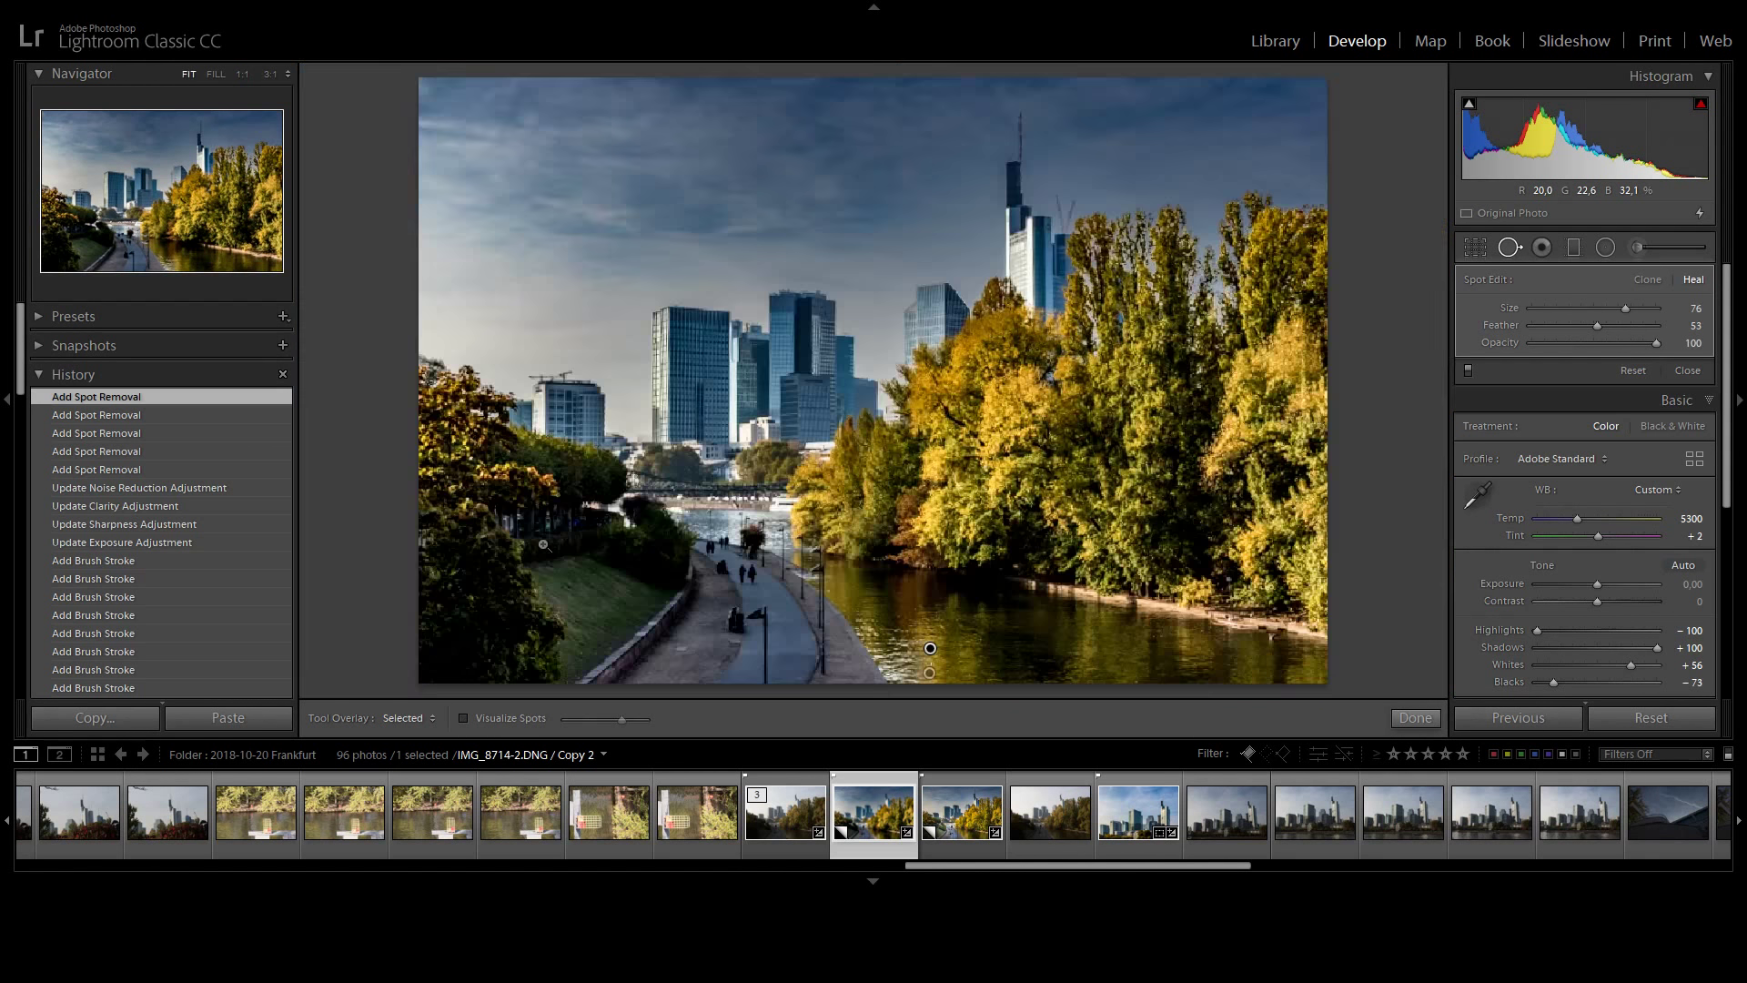
# Heal away the two birds in the sky between the office block and the tall tower with spot size 18.
pyautogui.click(637, 425)
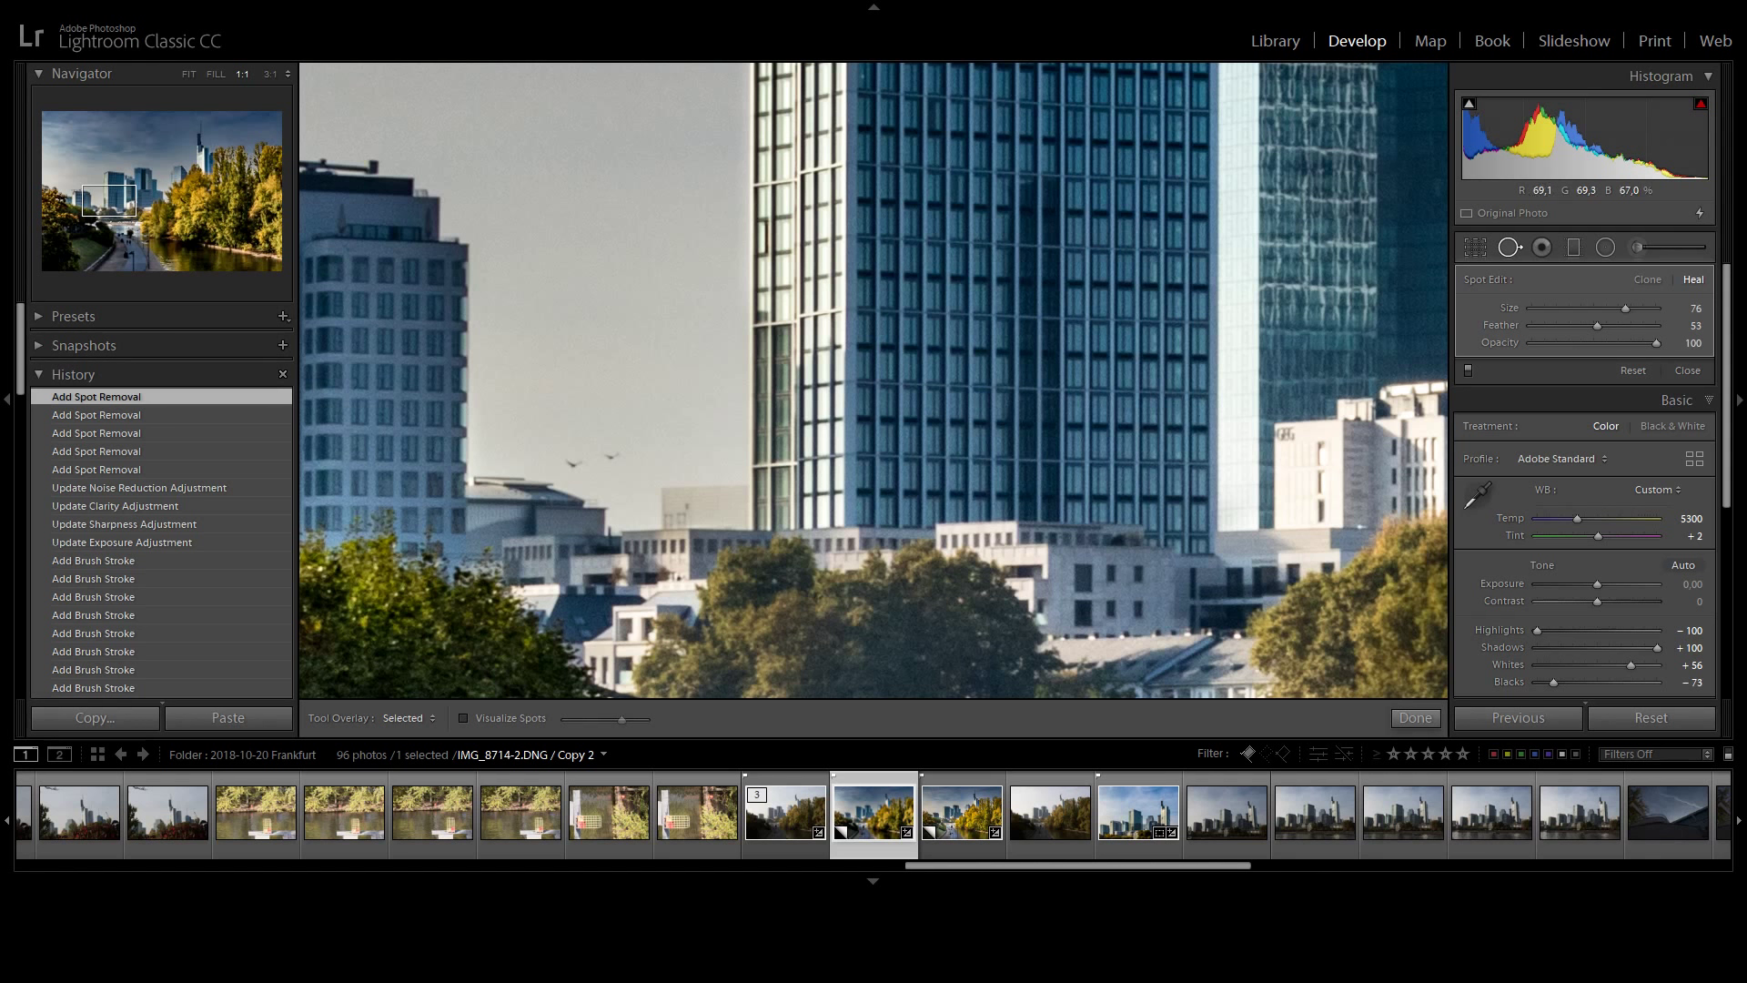
pyautogui.click(613, 455)
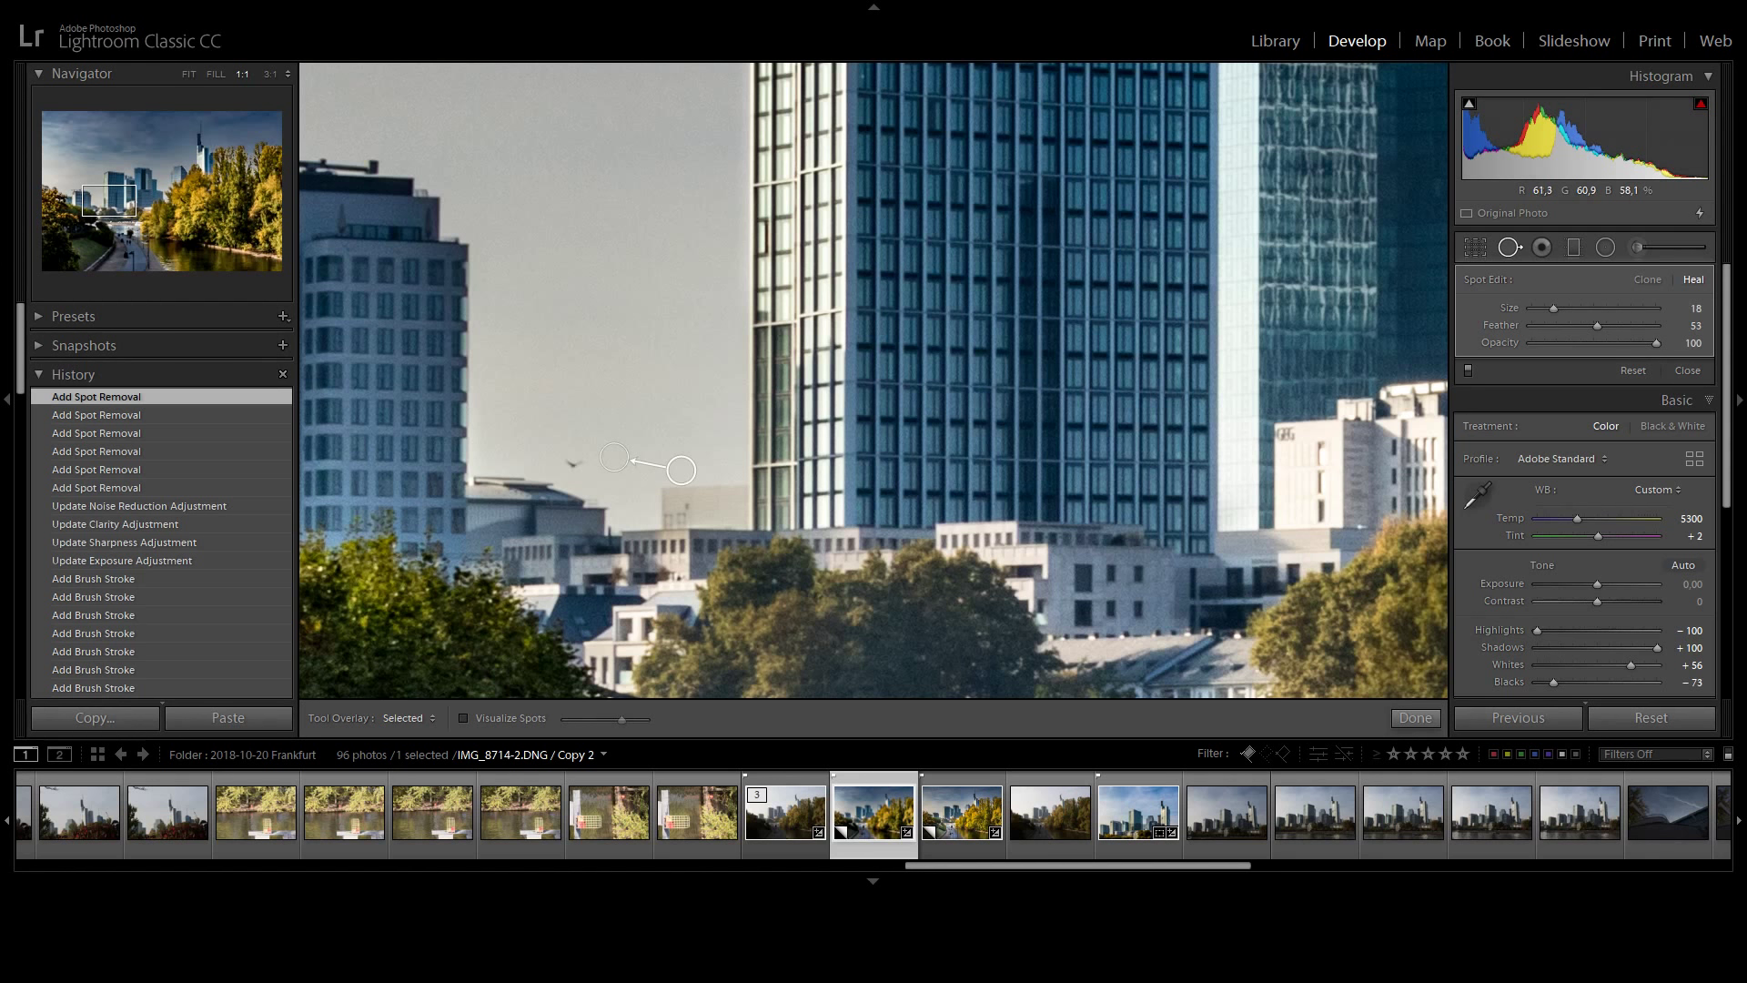
pyautogui.click(571, 466)
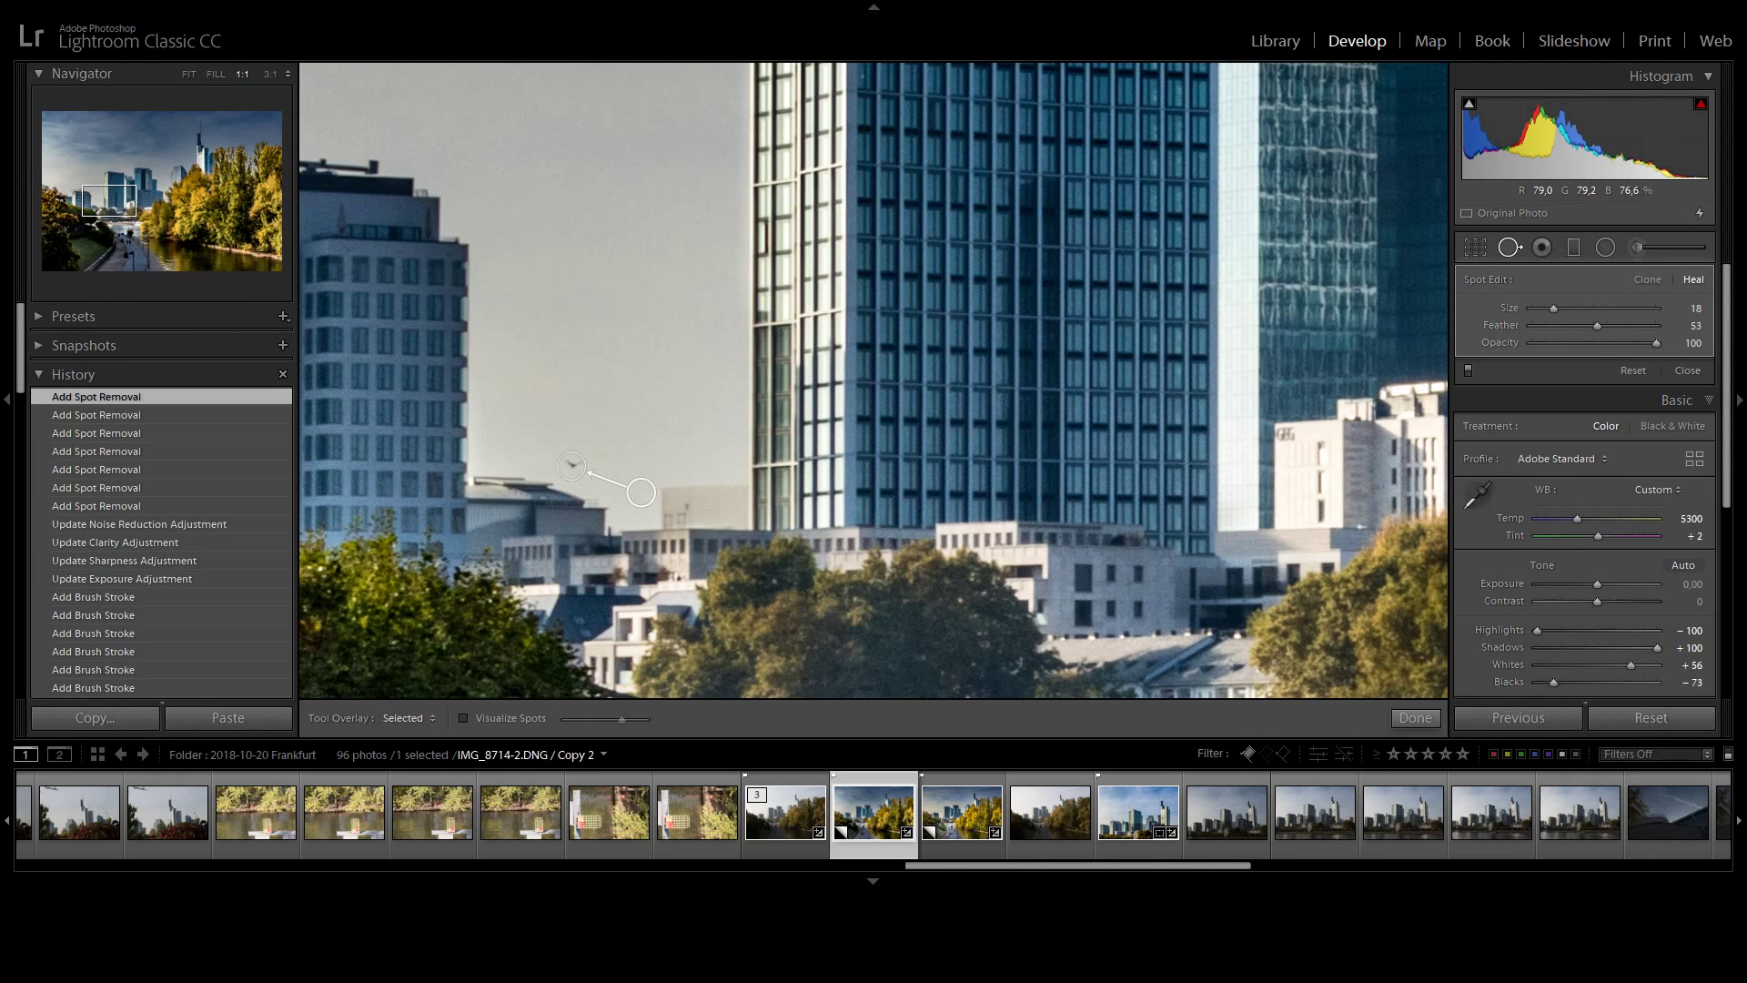
pyautogui.moveTo(616, 269); pyautogui.dragTo(827, 655)
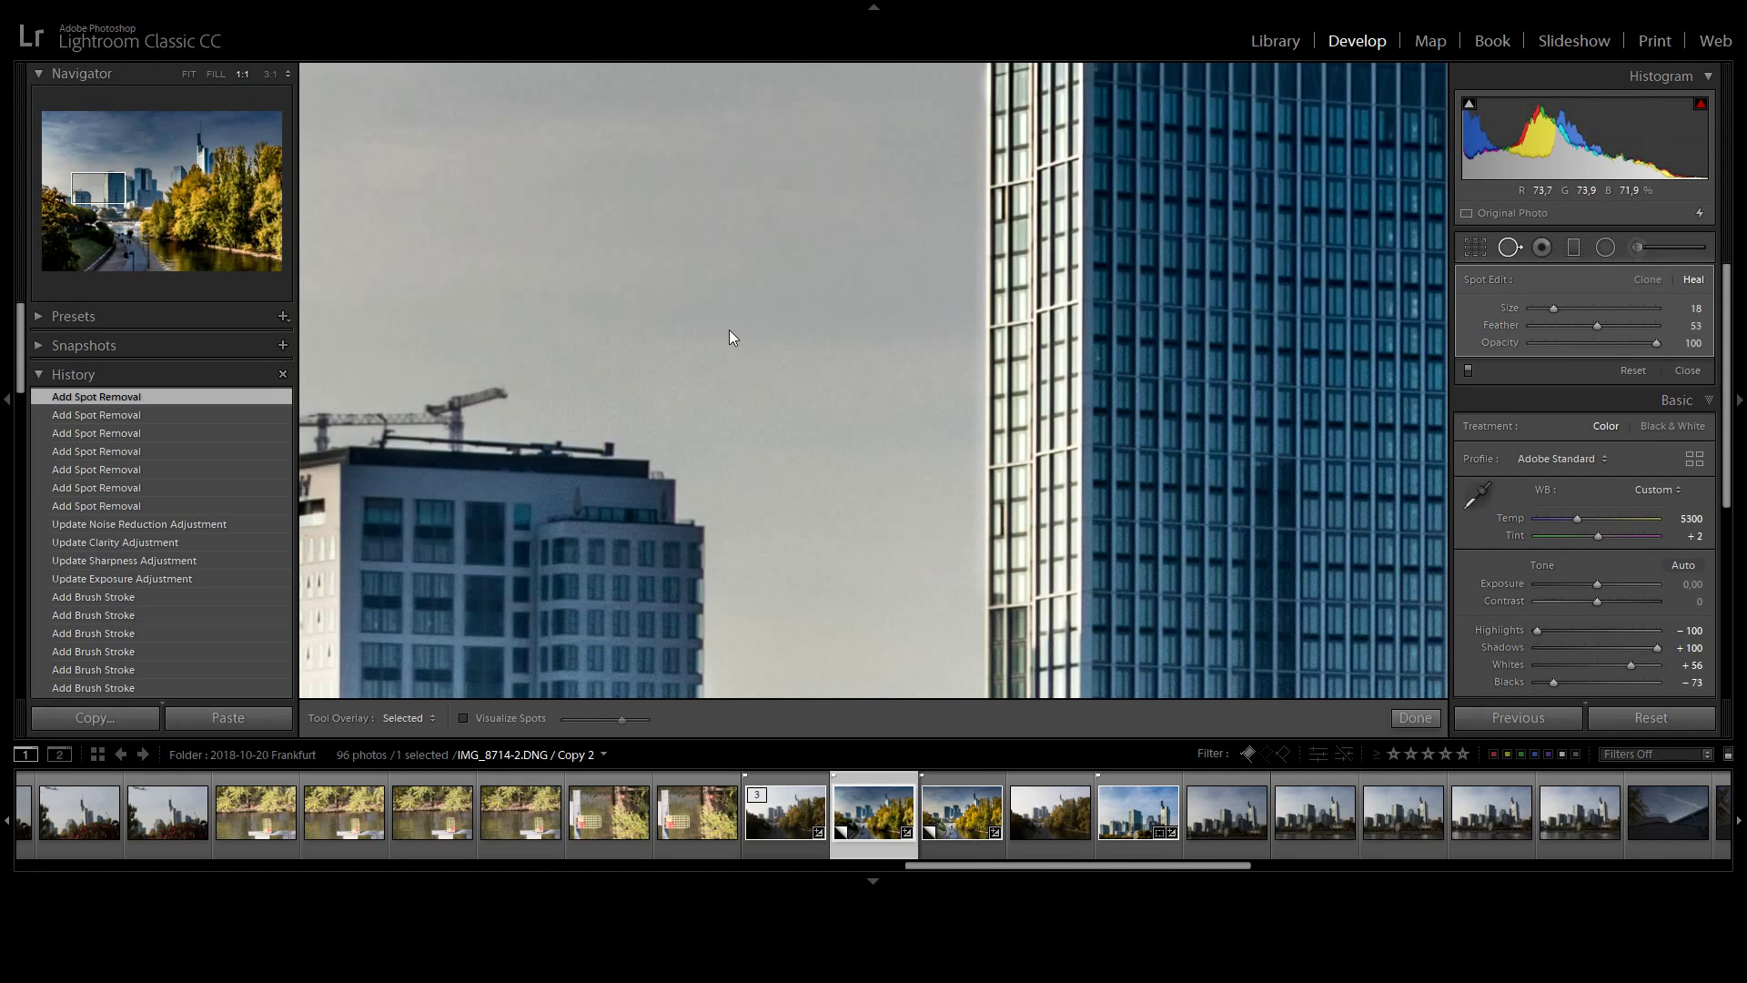
pyautogui.press('z')
pyautogui.press('z')
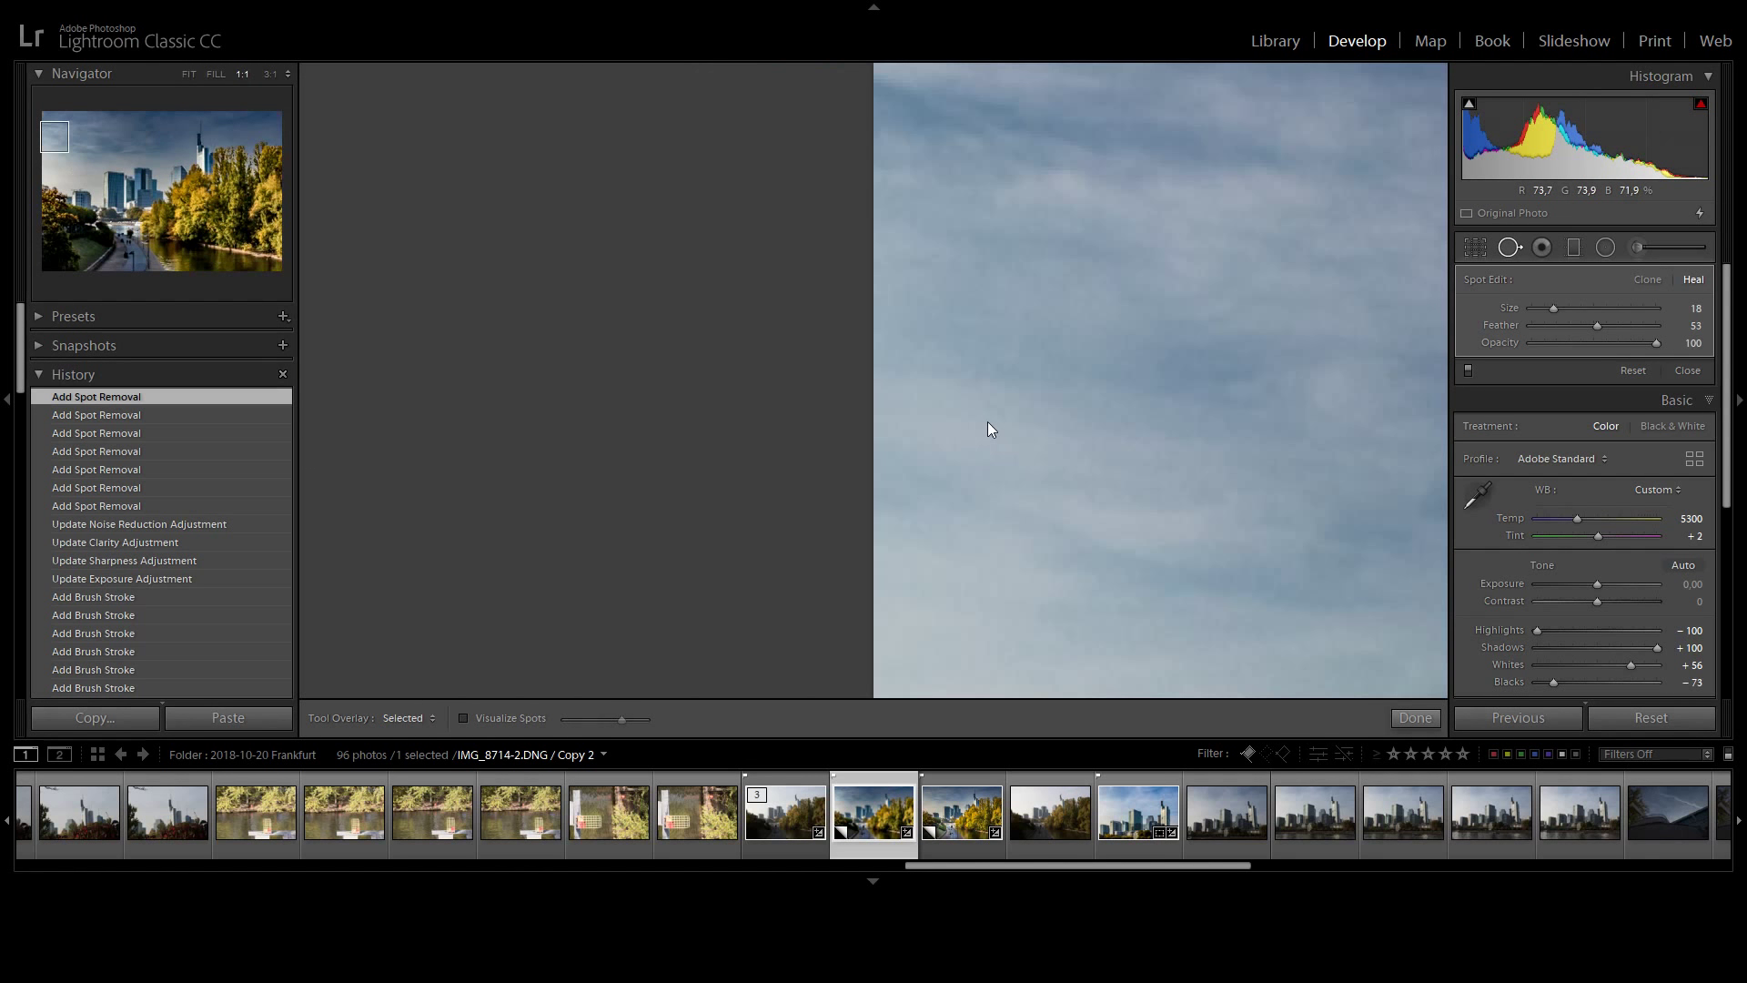
pyautogui.press('z')
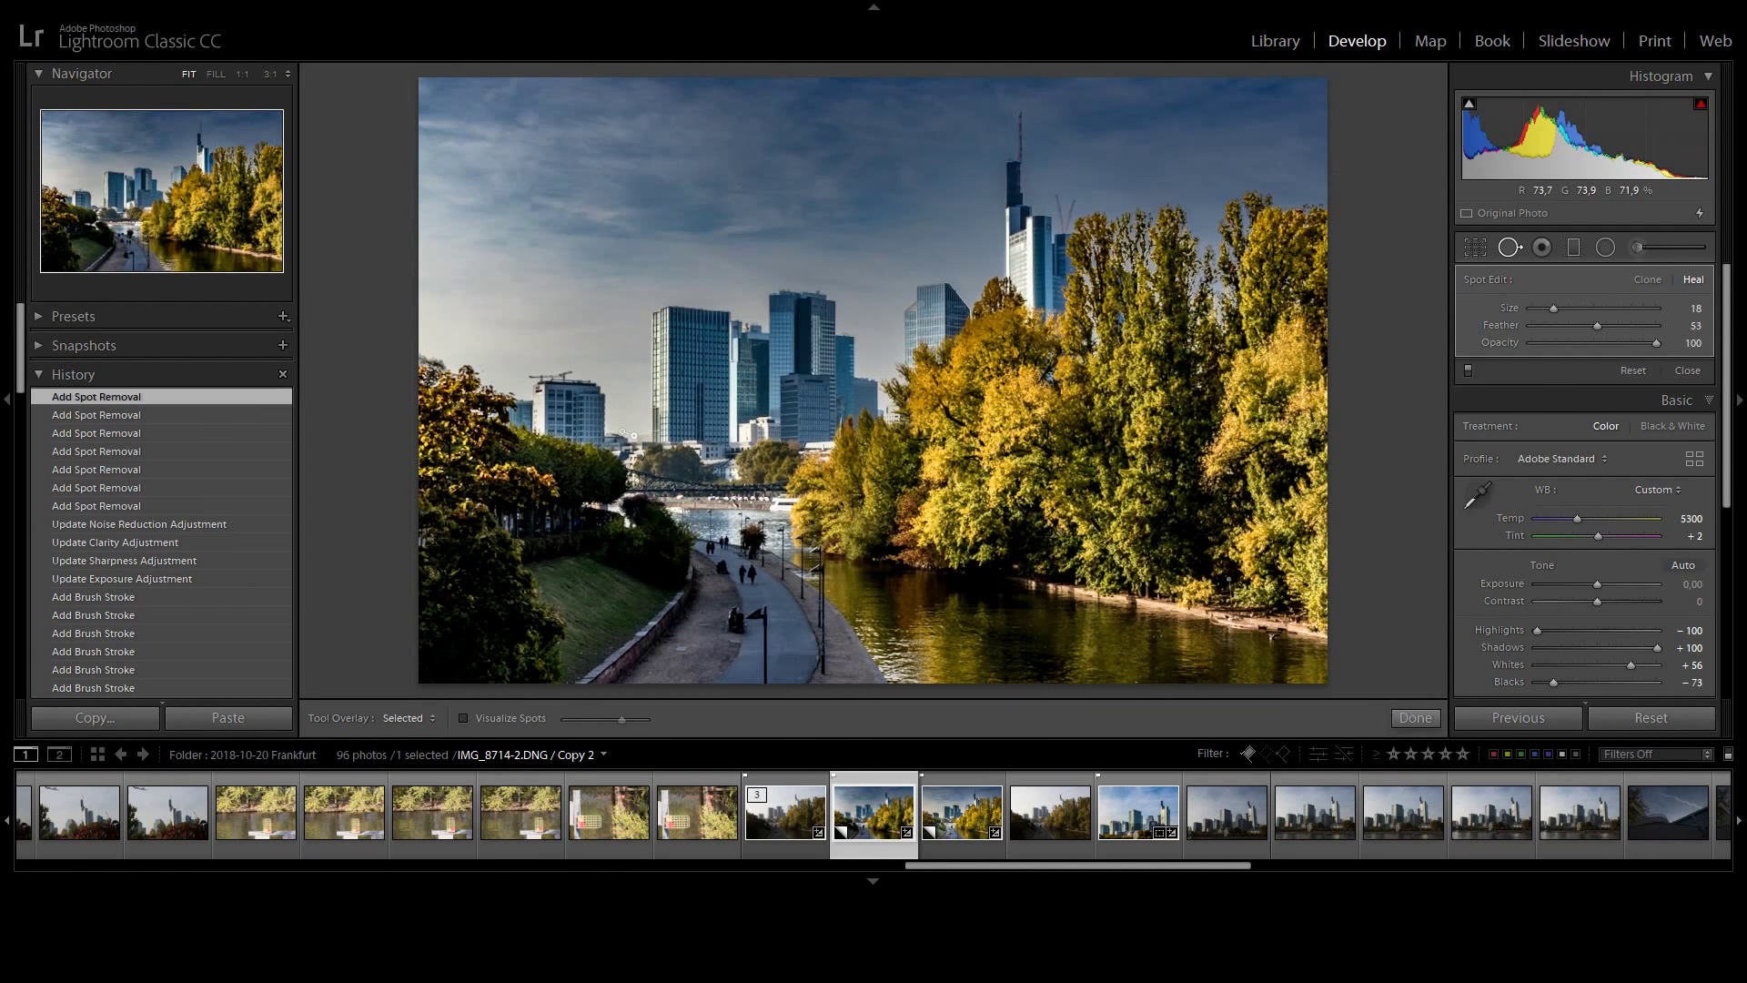
pyautogui.press('z')
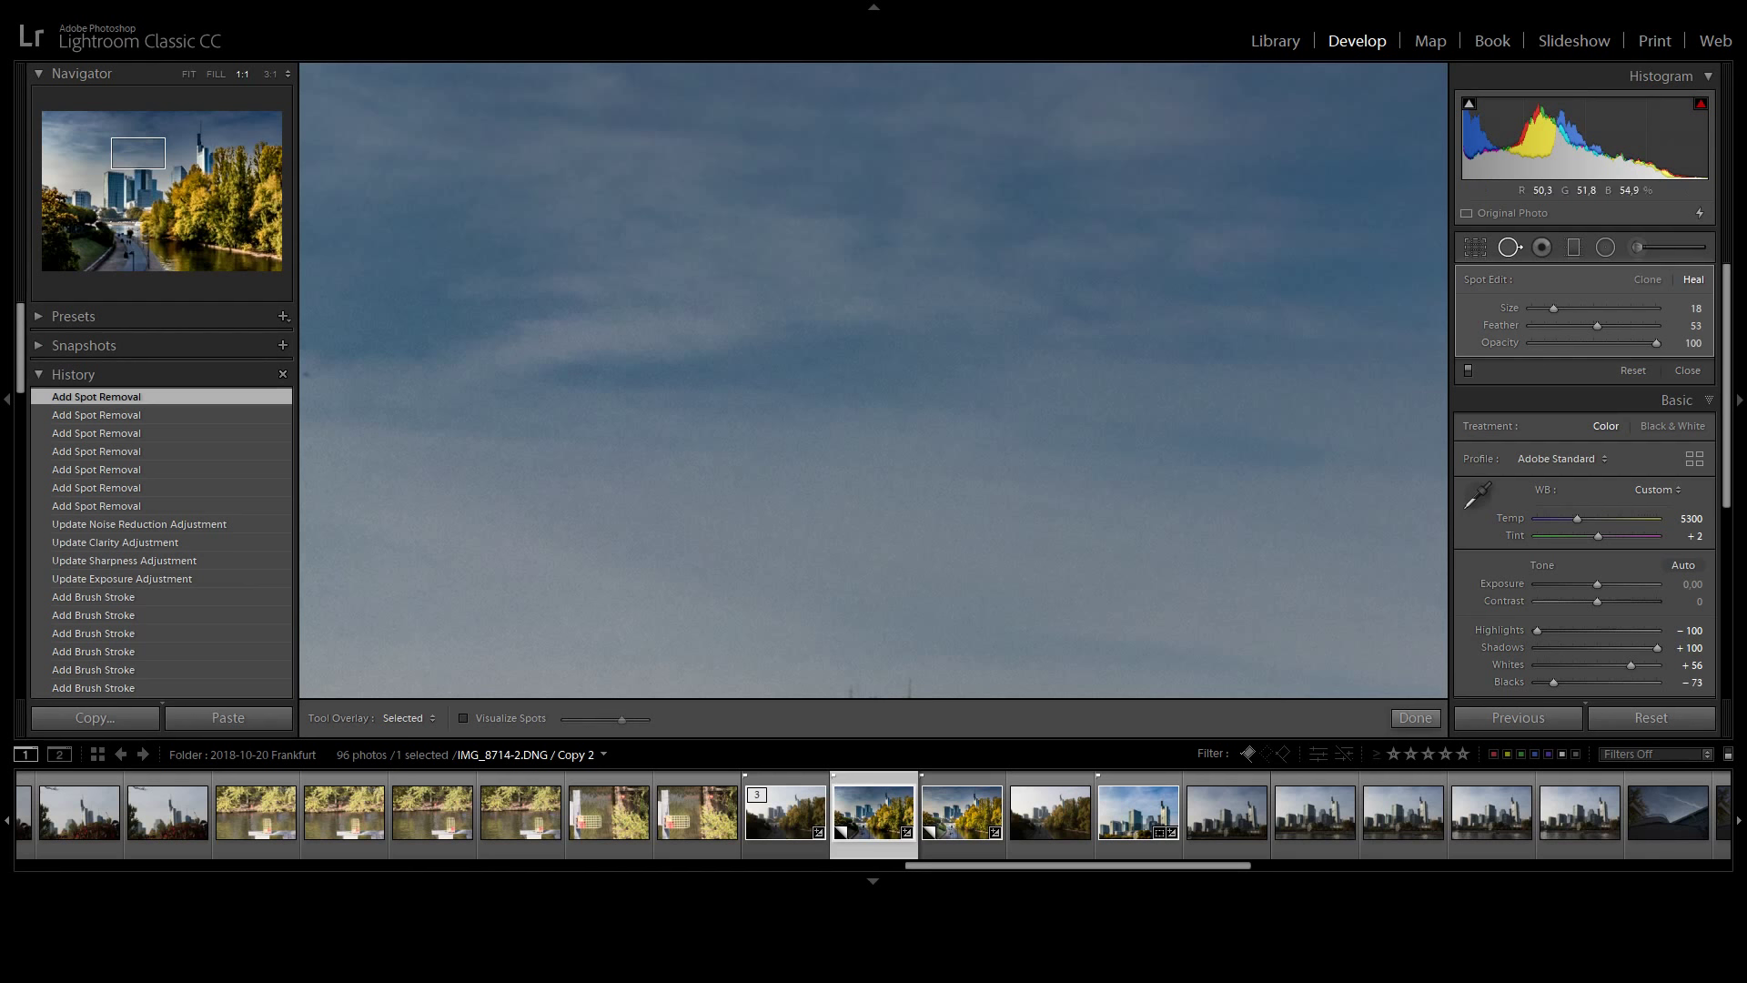
pyautogui.moveTo(678, 408)
pyautogui.mouseDown()
pyautogui.moveTo(1140, 548)
pyautogui.moveTo(1086, 524)
pyautogui.mouseUp()
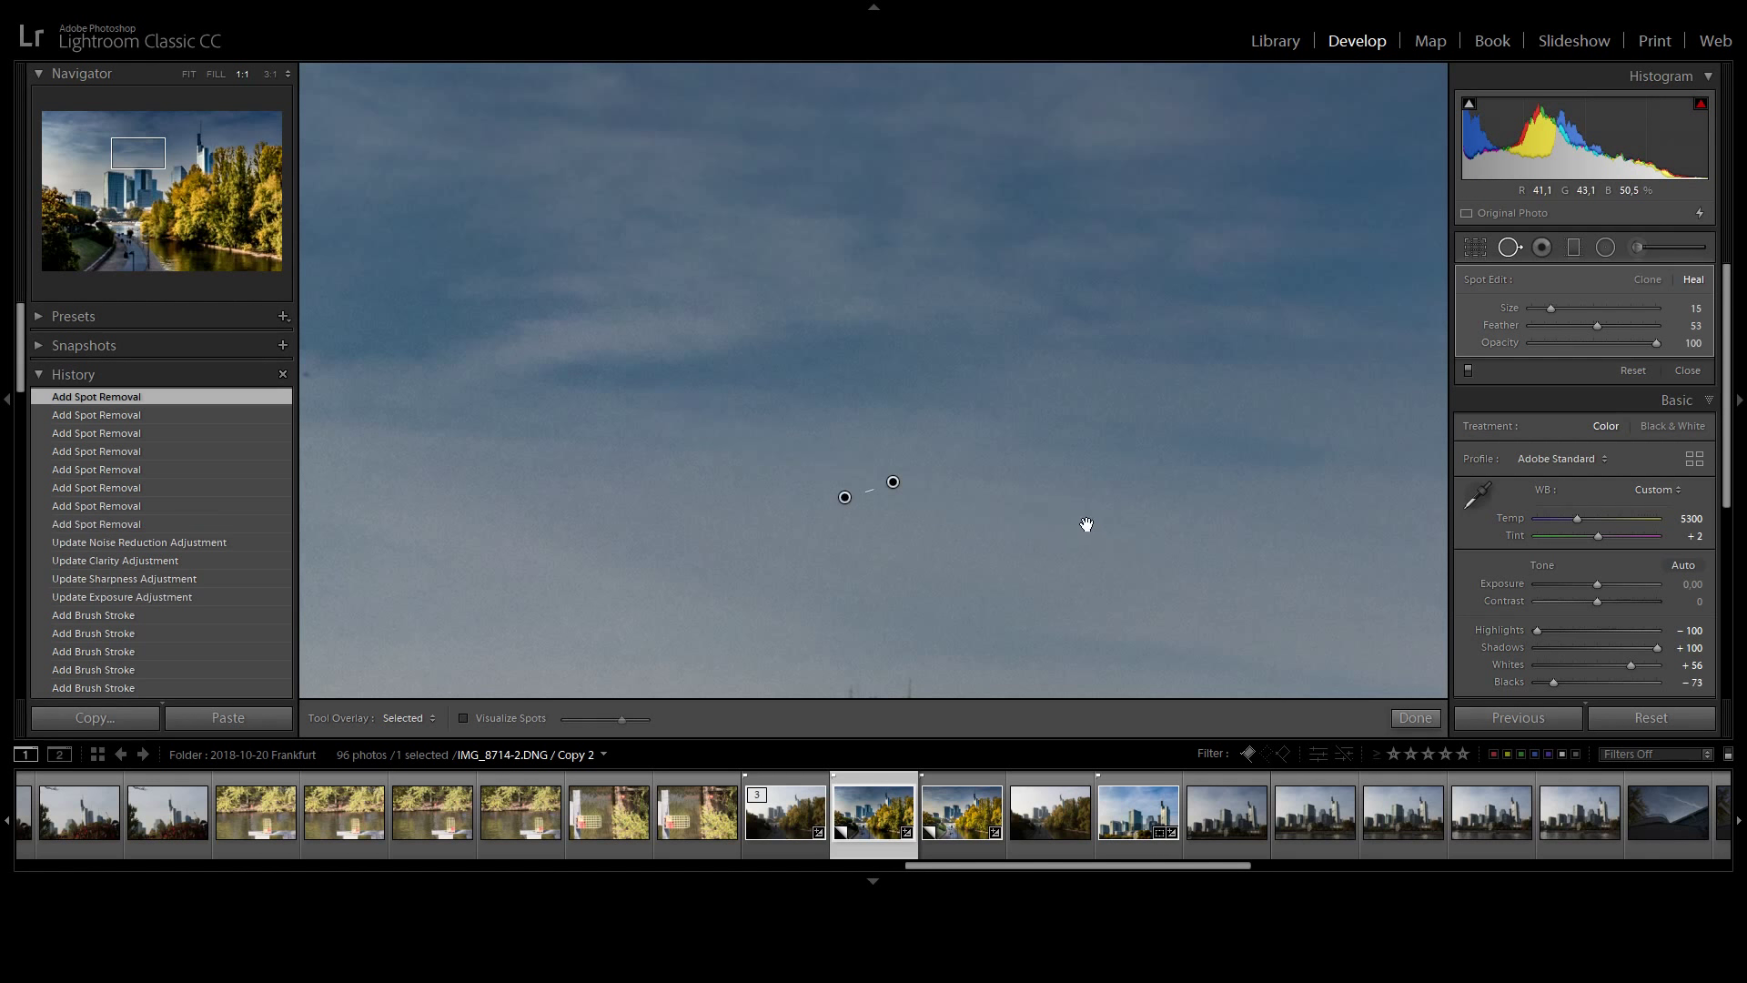
pyautogui.click(141, 418)
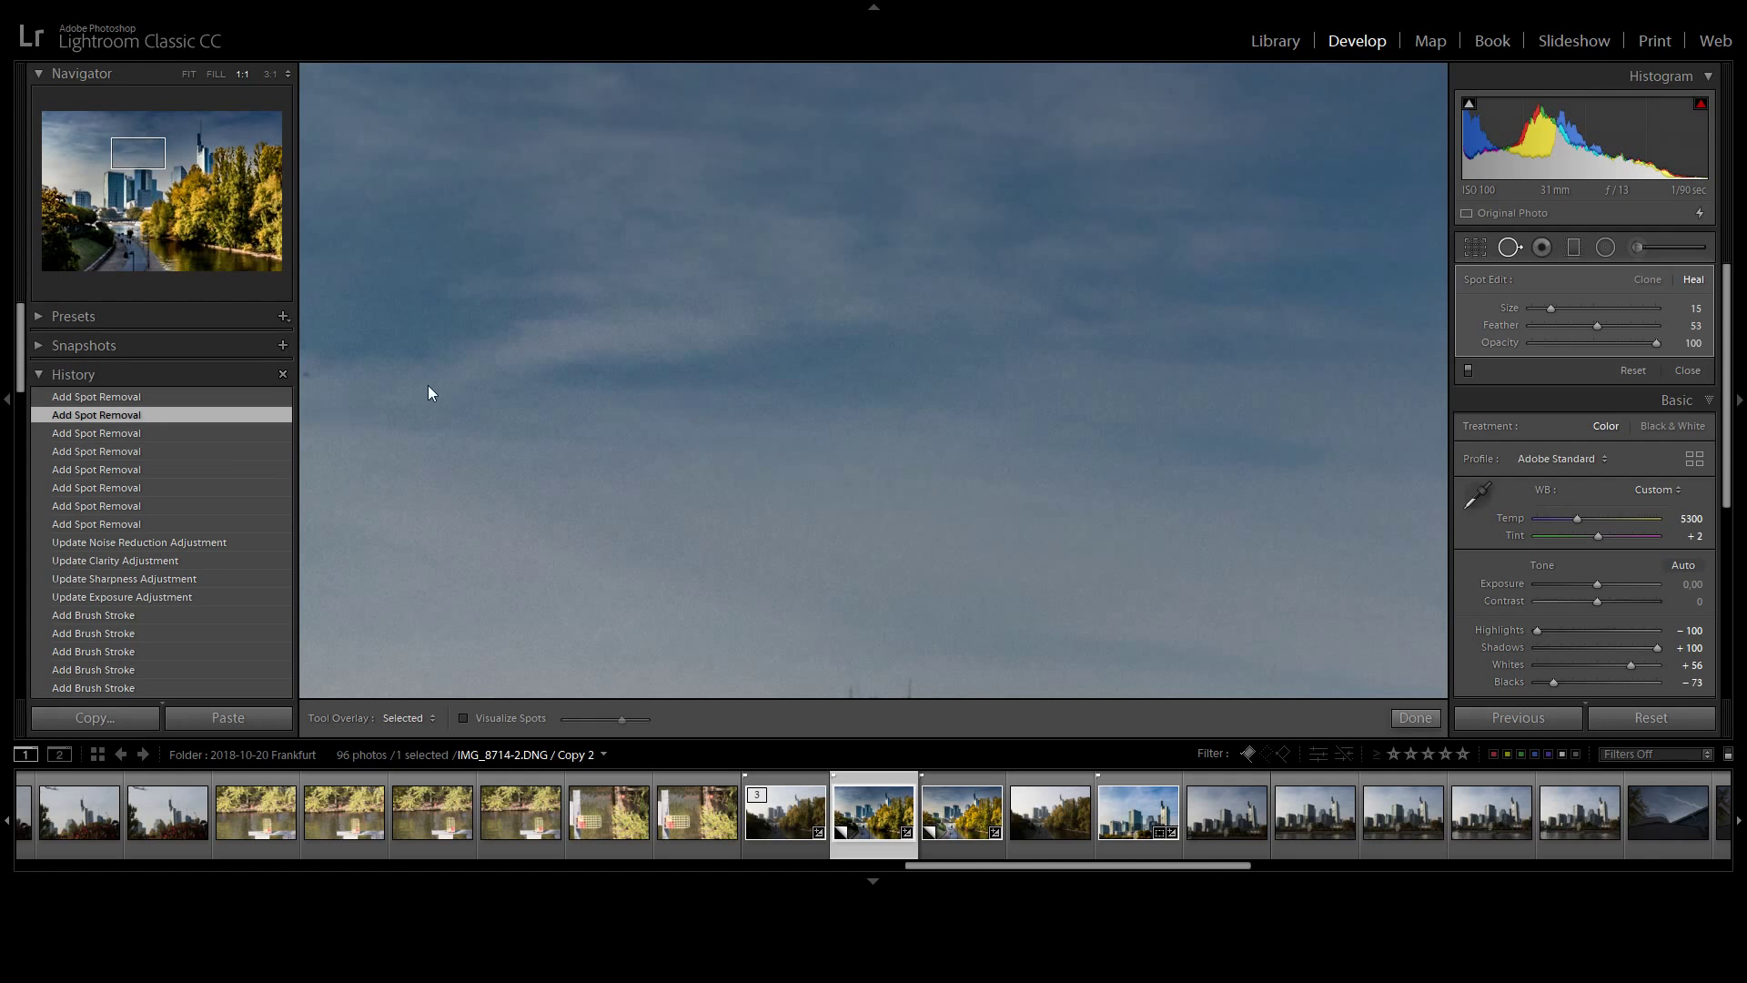
# Heal the two small dark specks in the sky above and left of the office towers with spot size 15.
pyautogui.moveTo(429, 380); pyautogui.dragTo(967, 452)
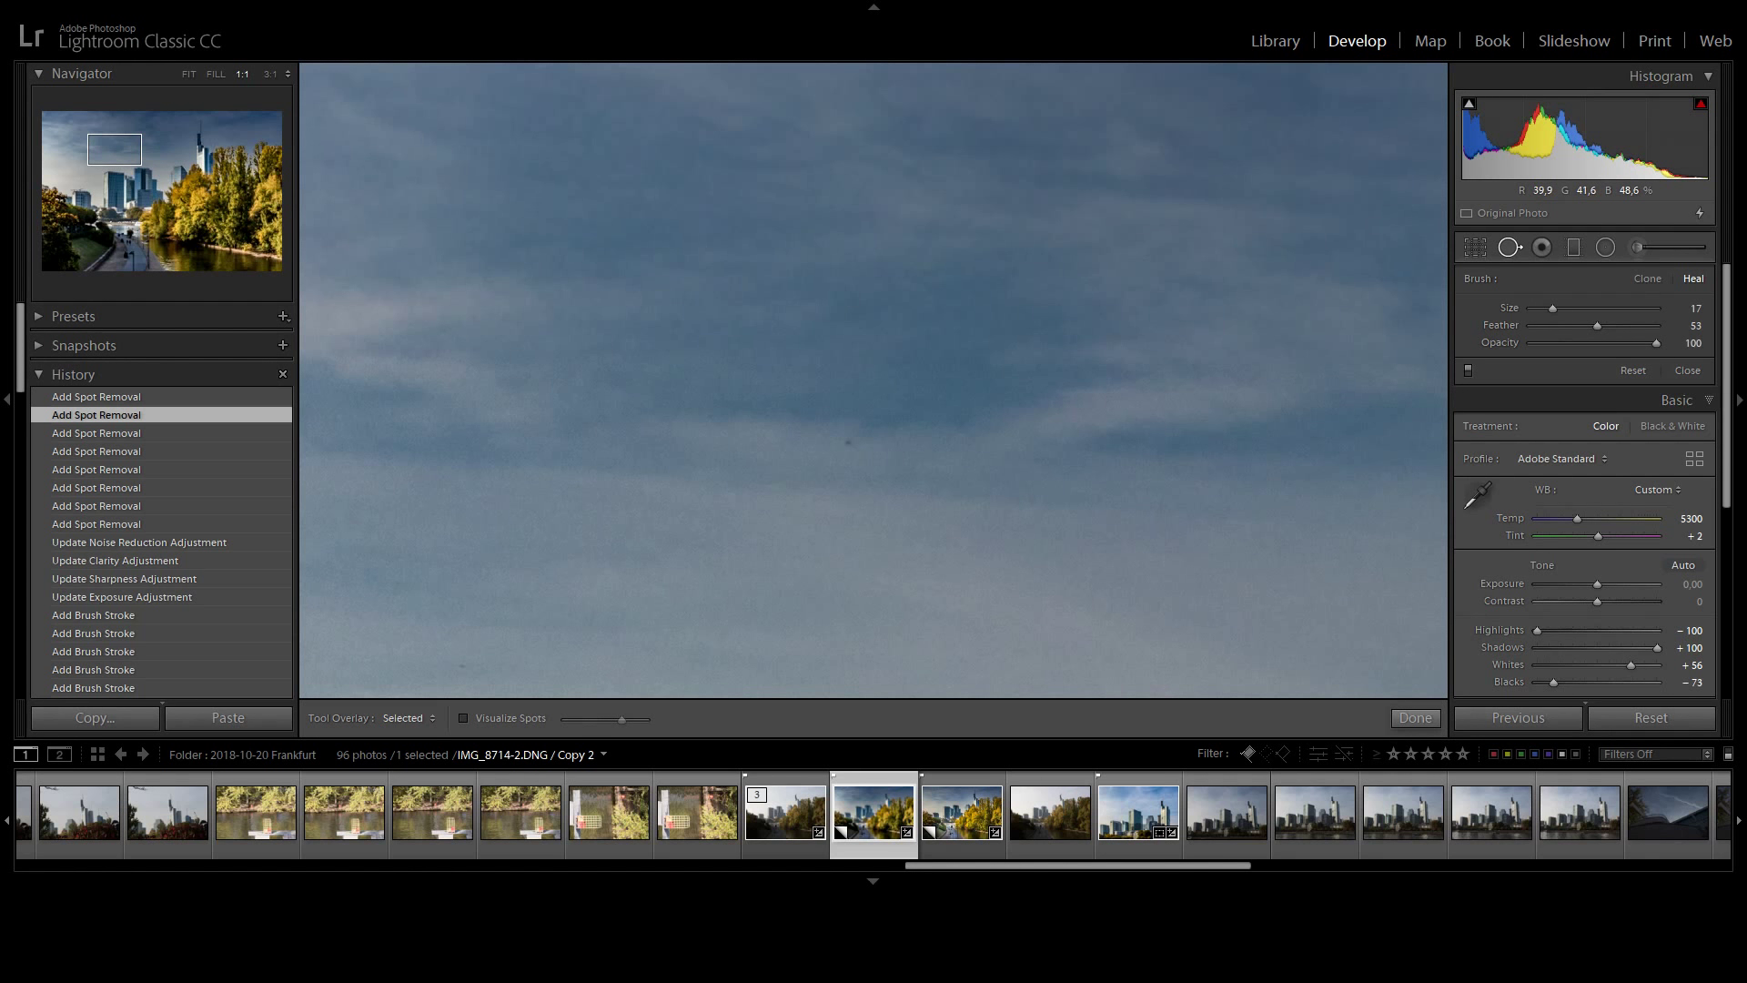
pyautogui.click(849, 446)
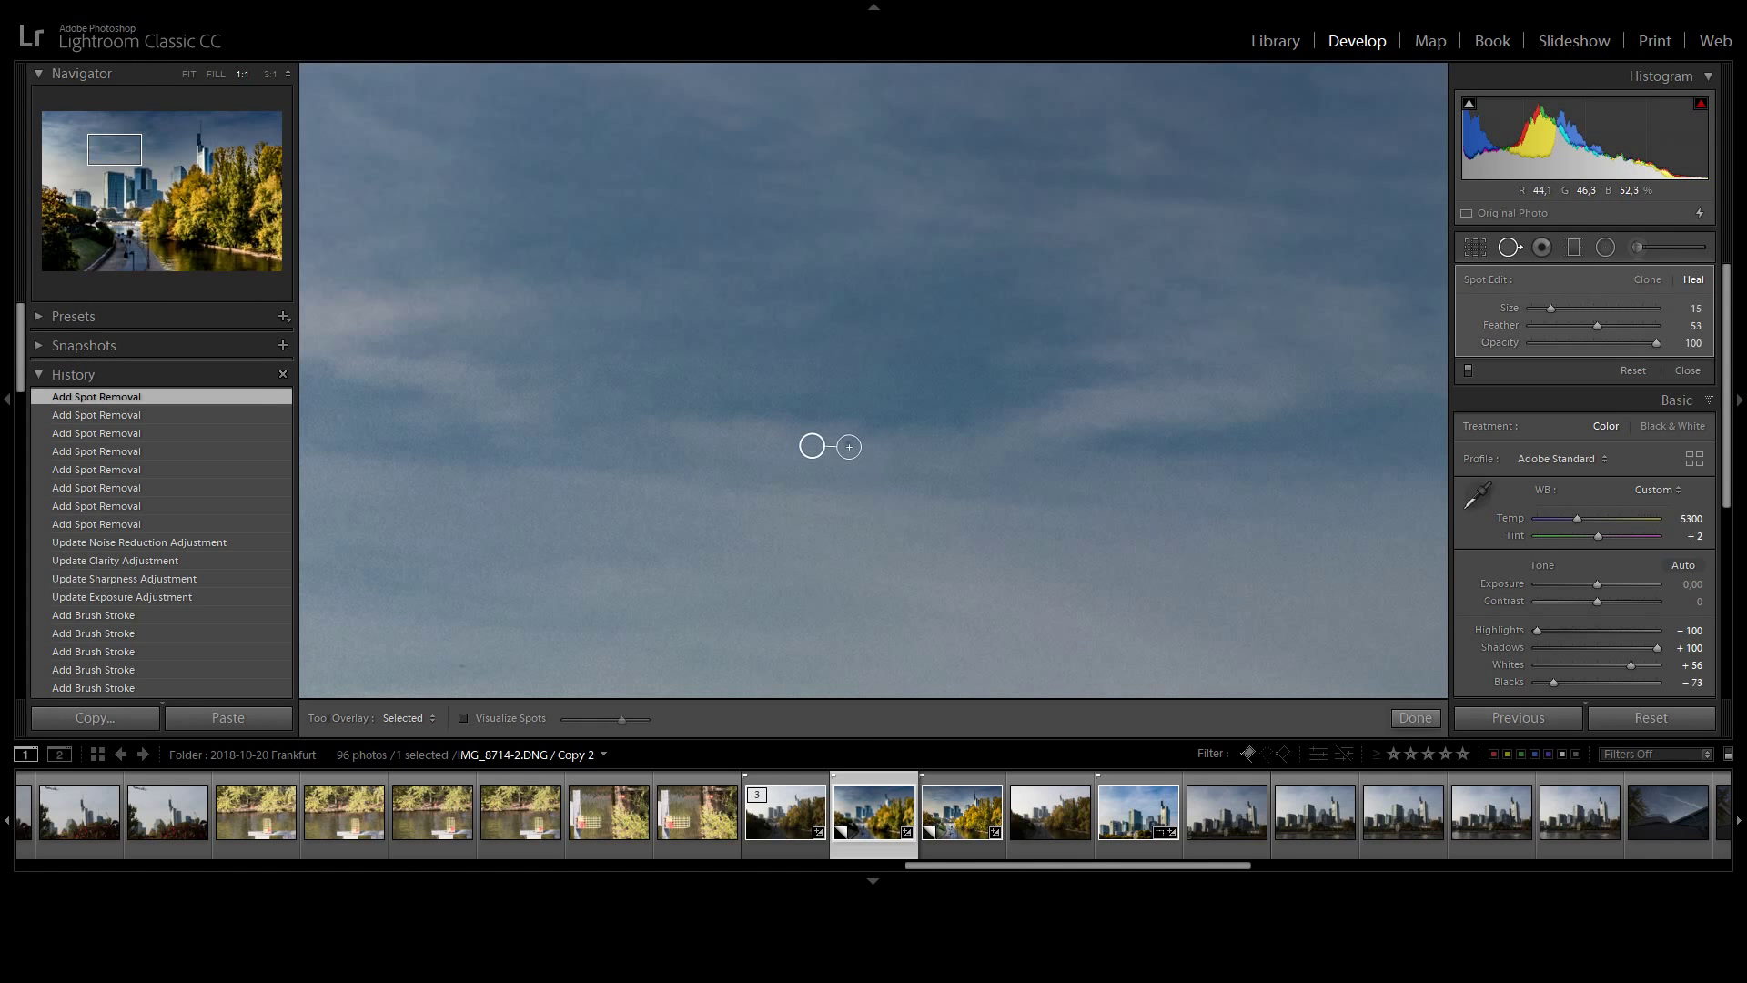
pyautogui.moveTo(511, 339)
pyautogui.mouseDown()
pyautogui.moveTo(1156, 454)
pyautogui.moveTo(613, 308)
pyautogui.mouseUp()
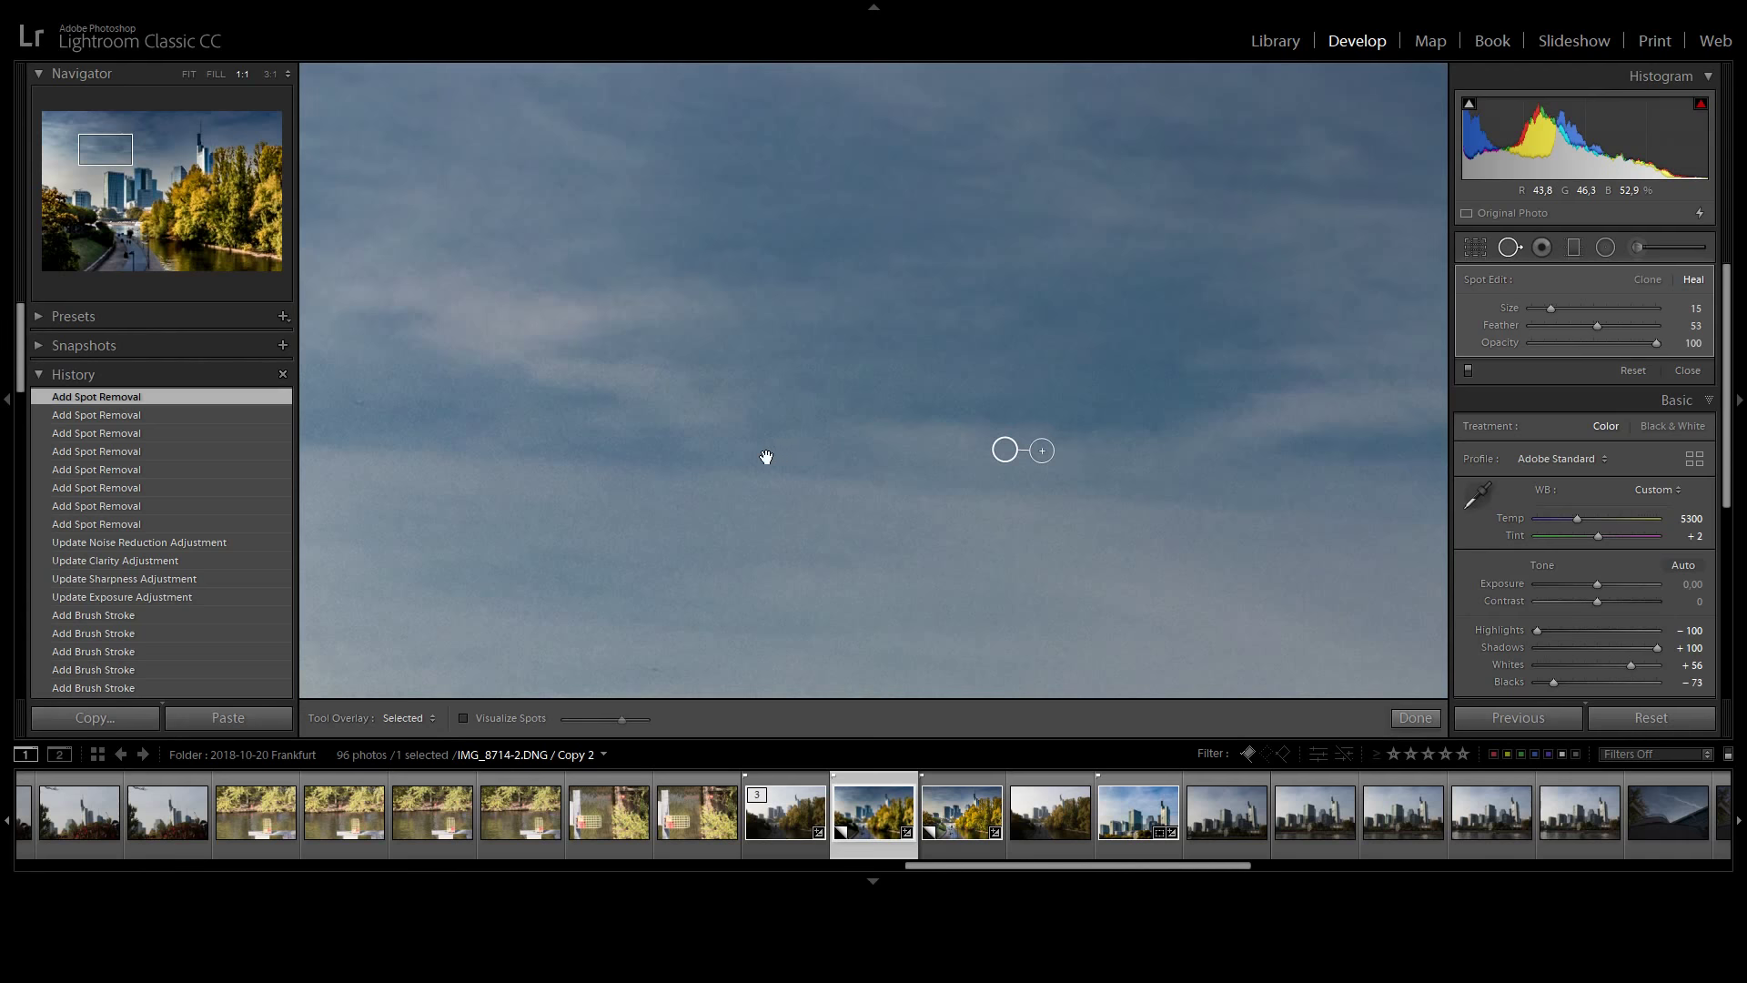
pyautogui.moveTo(764, 456); pyautogui.dragTo(1242, 571)
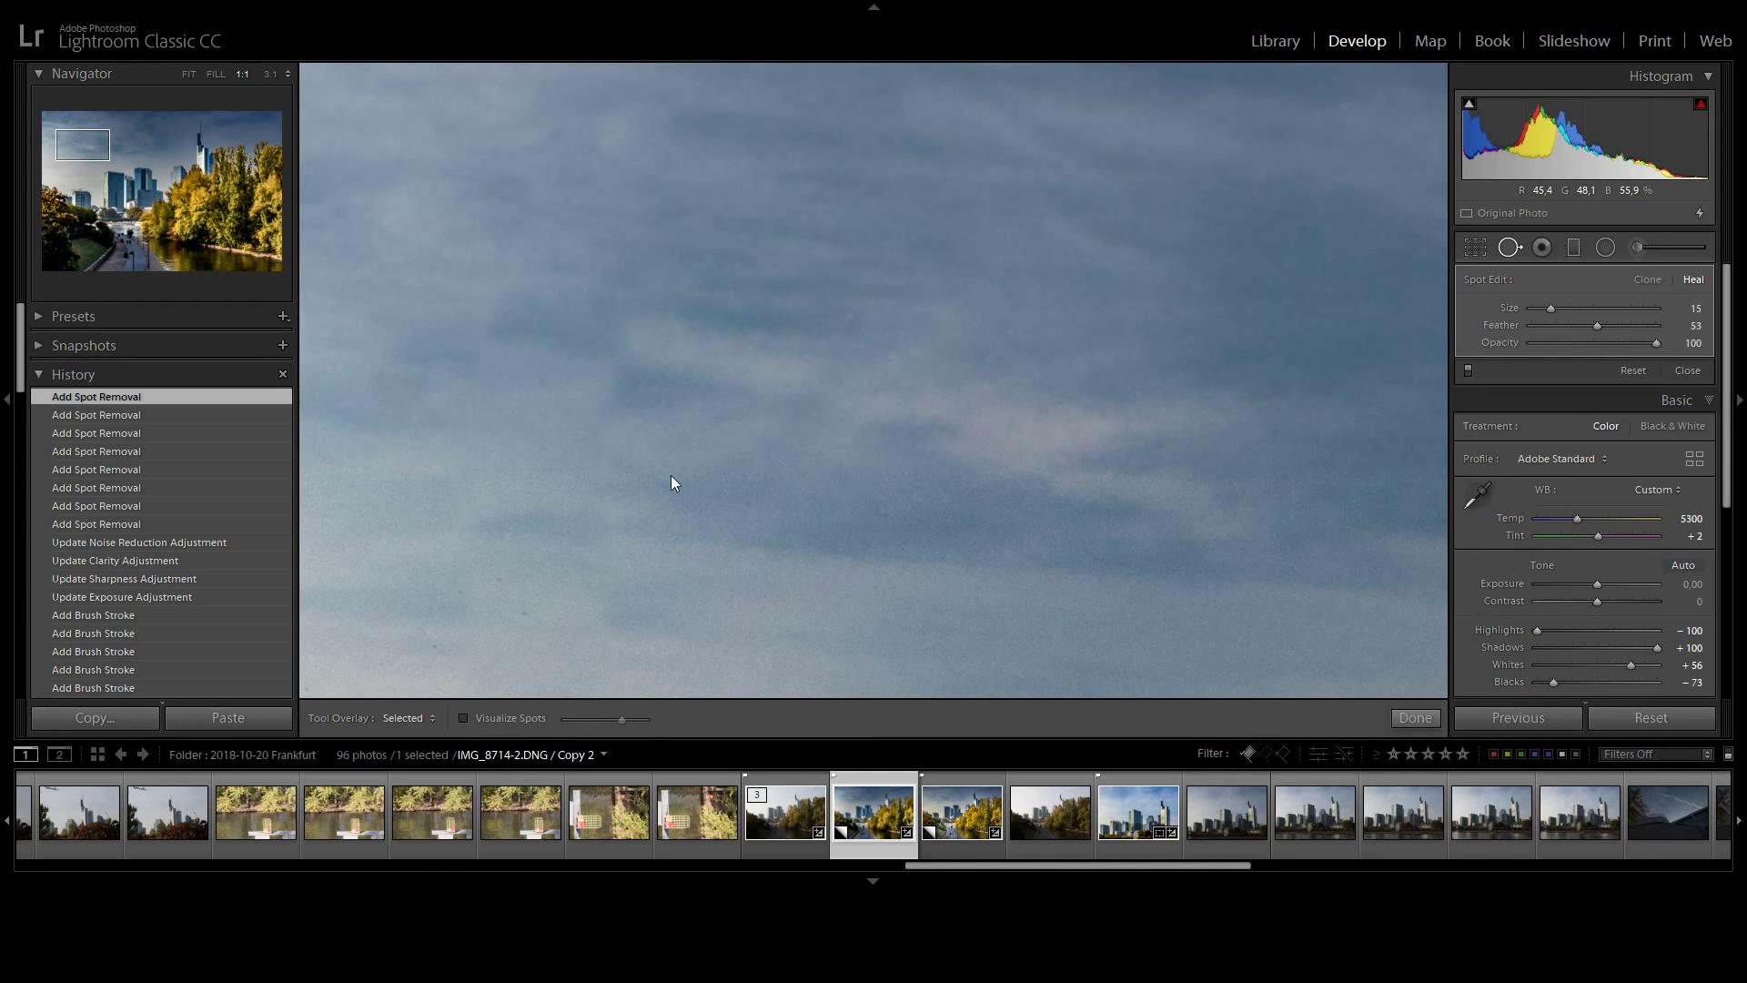
pyautogui.click(879, 514)
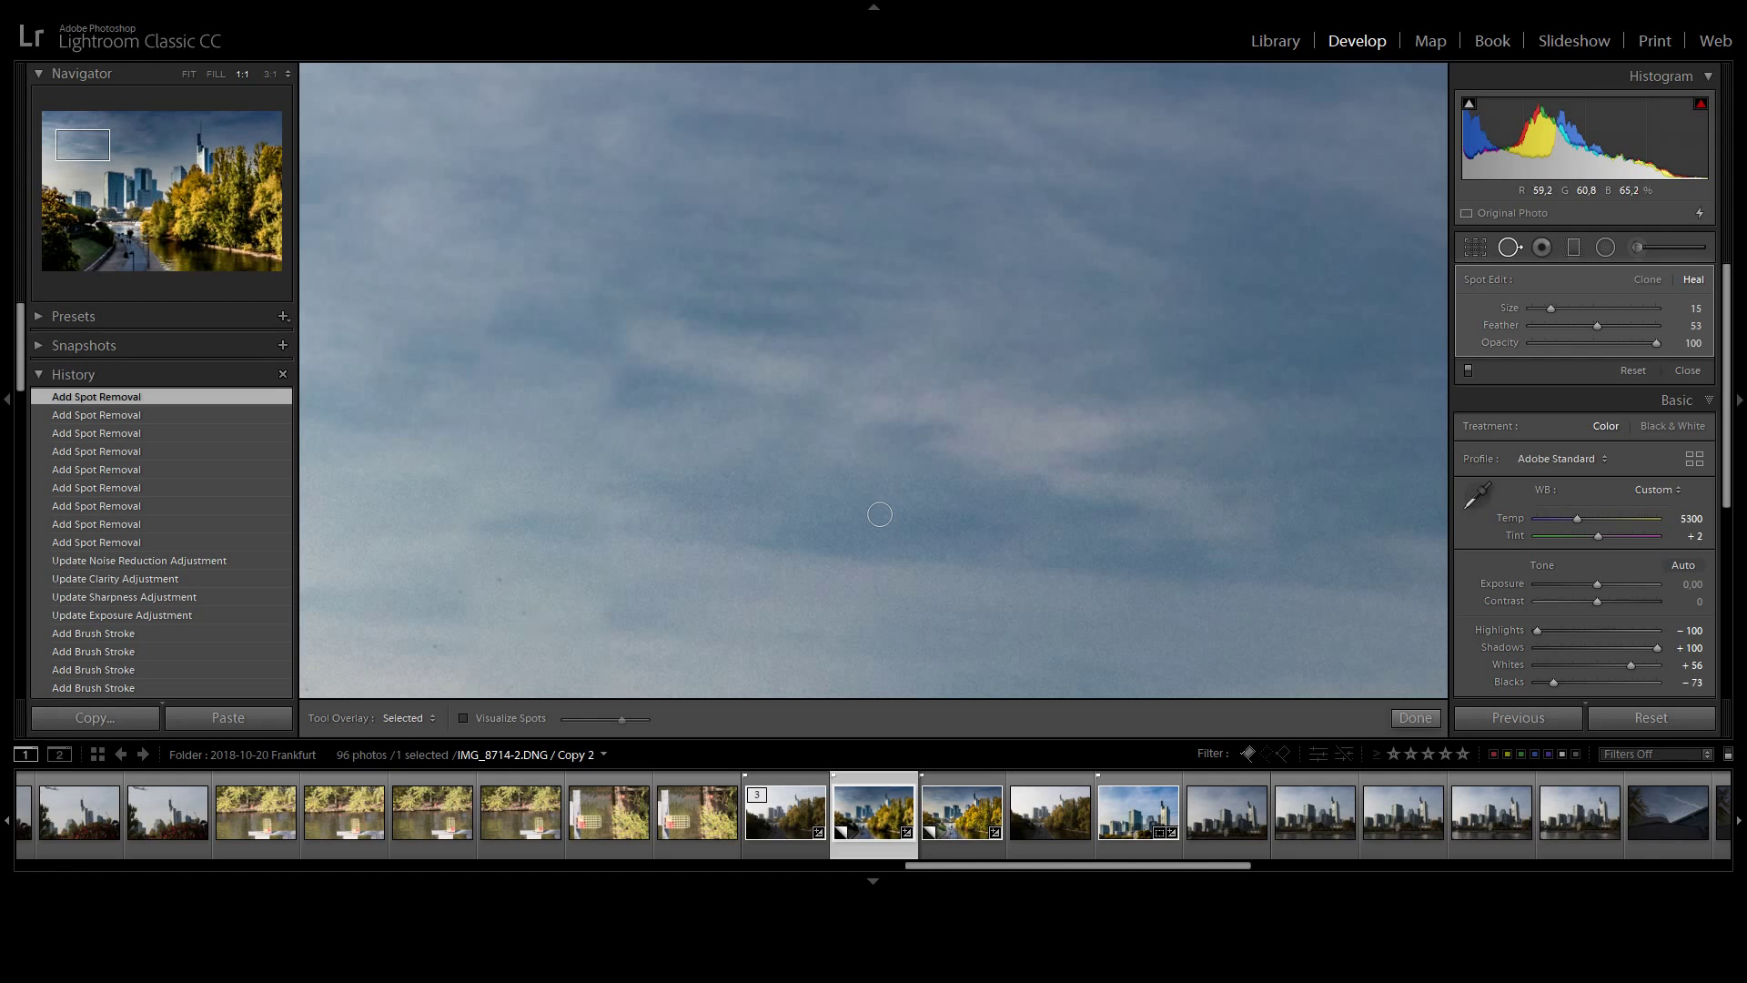
# Adjust the size 76 contrail repair in the sky and heal the spot in the river near its right edge with size 75.
pyautogui.scroll(5, 520, 614)
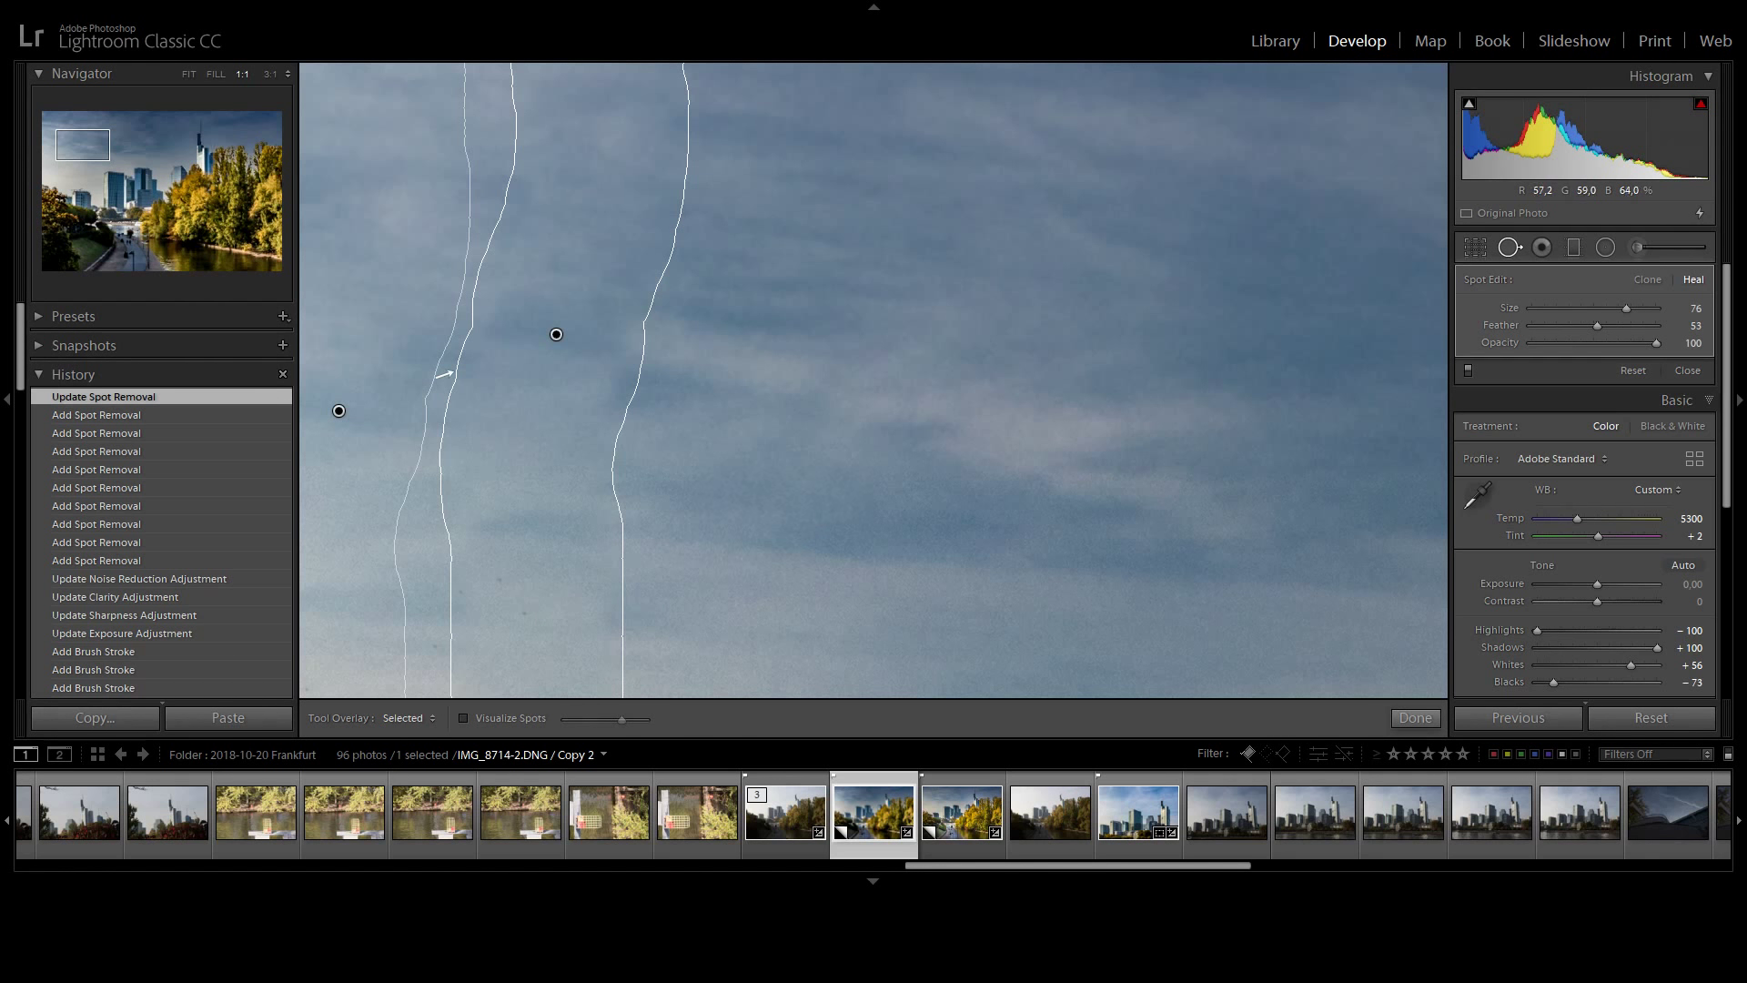
pyautogui.moveTo(834, 387); pyautogui.dragTo(837, 401)
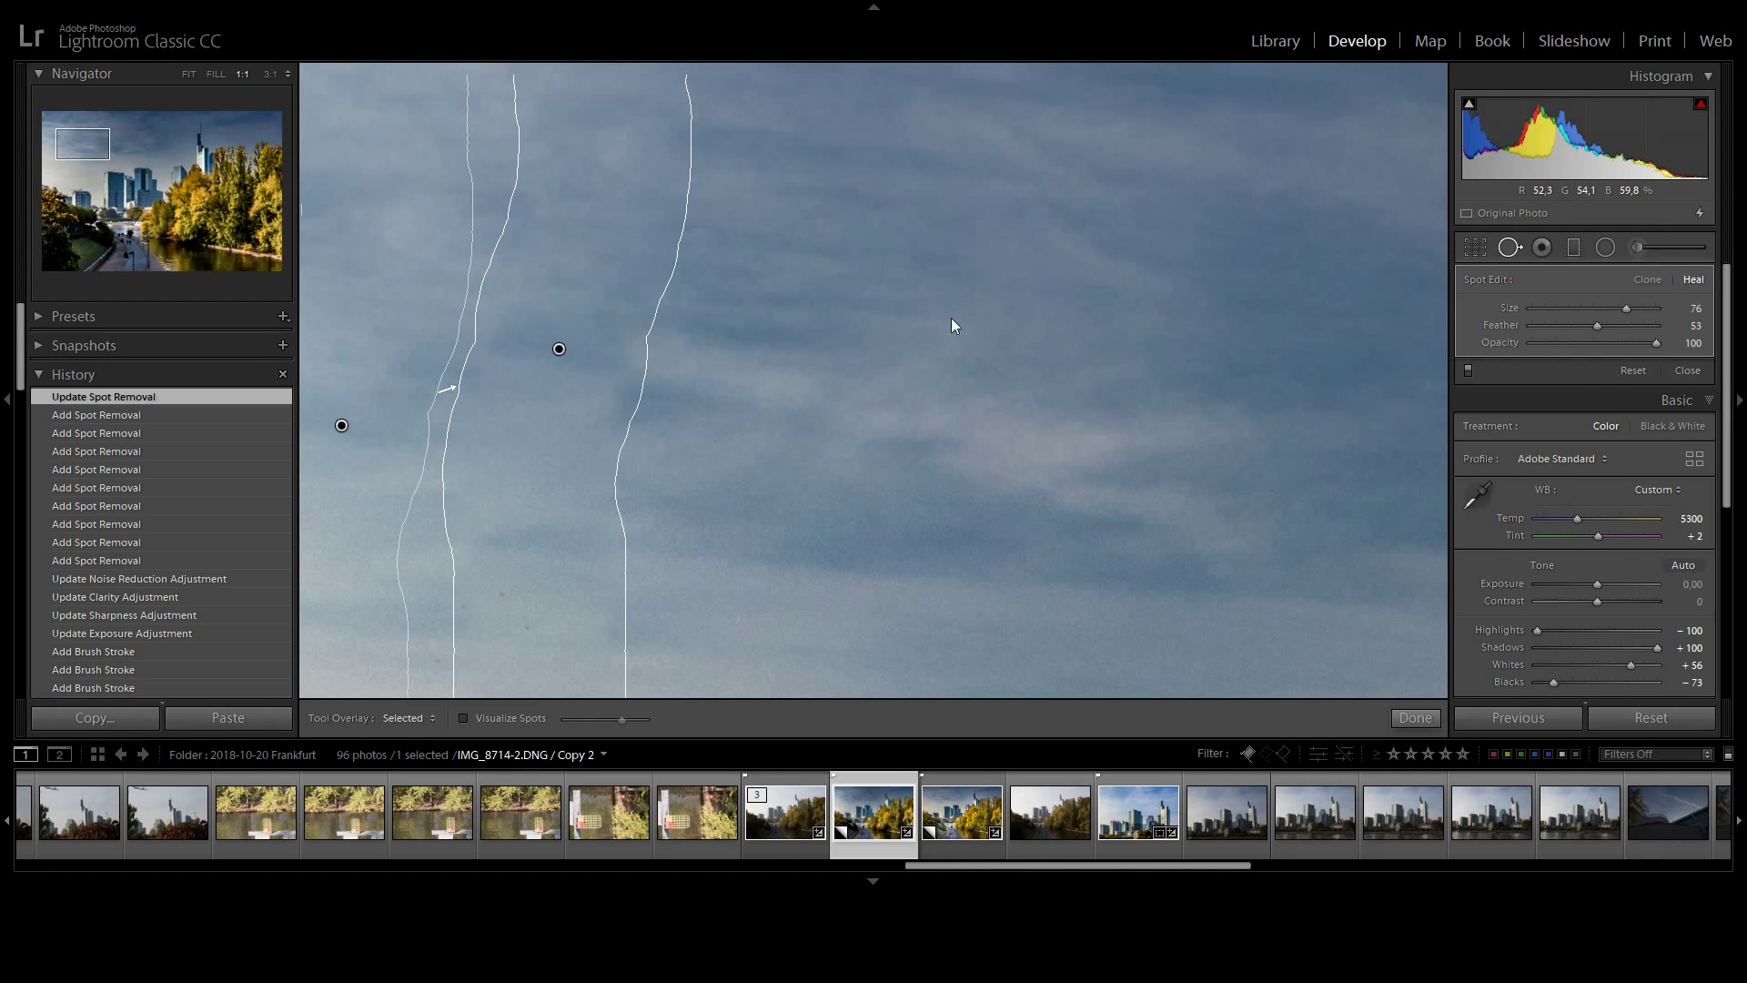
pyautogui.press('z')
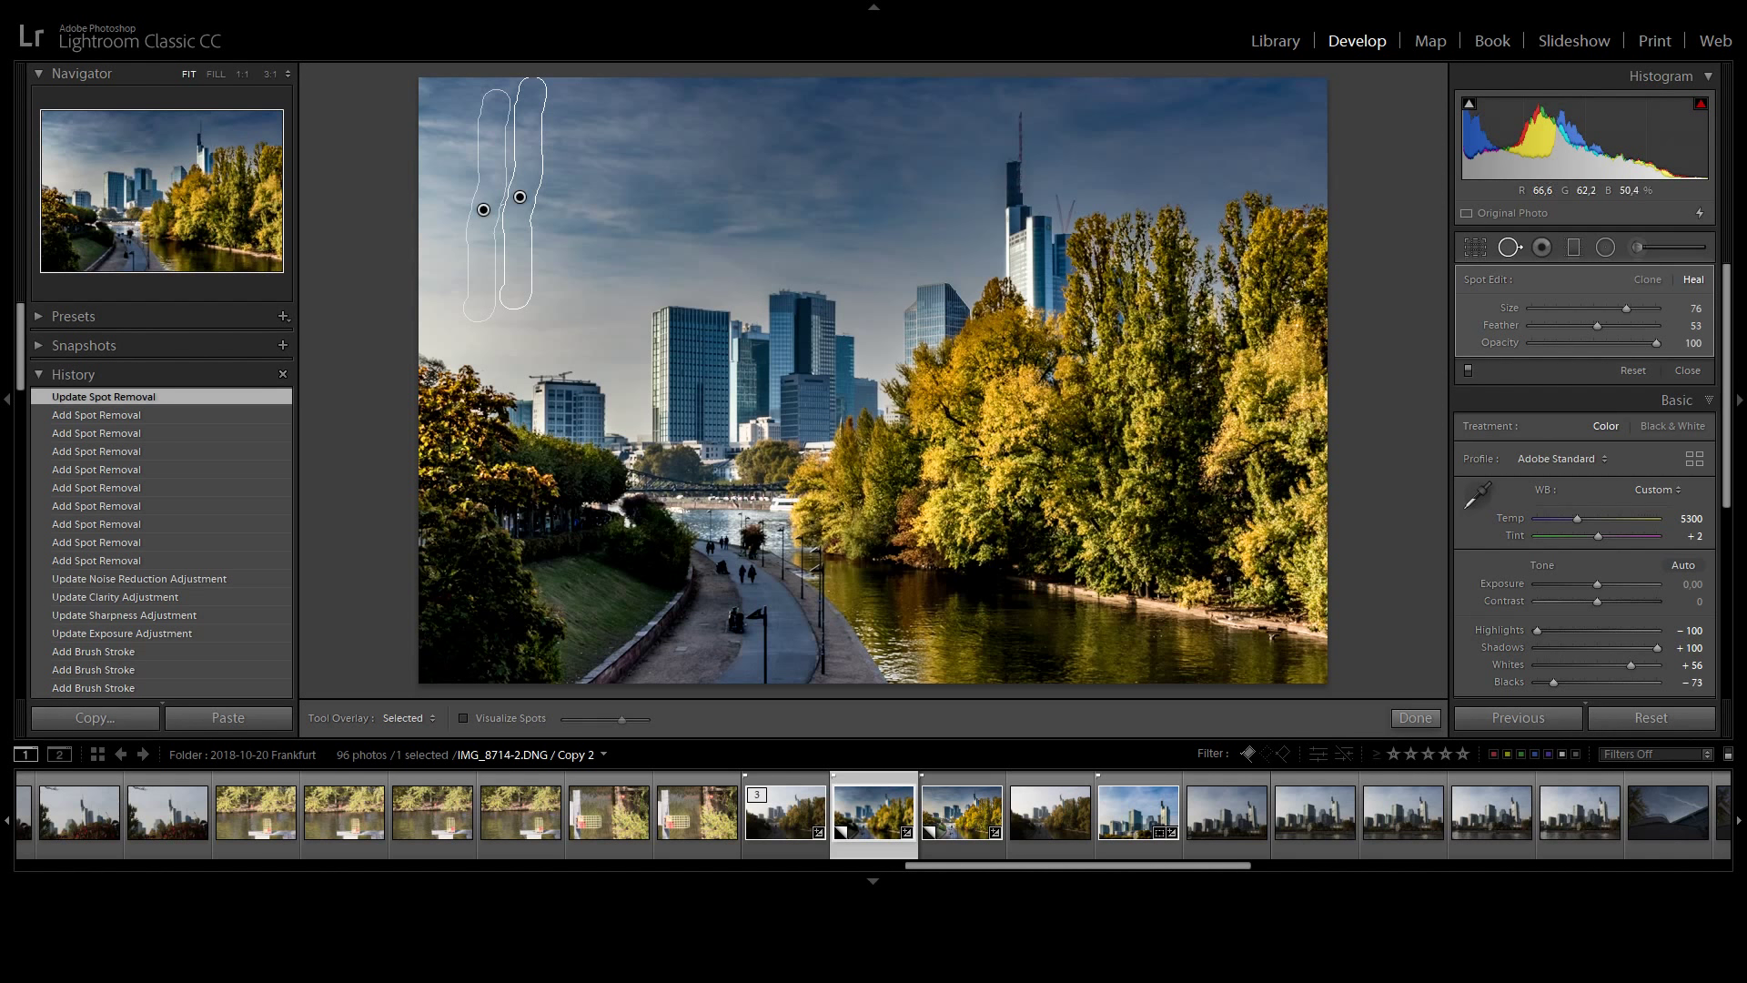
pyautogui.click(1272, 642)
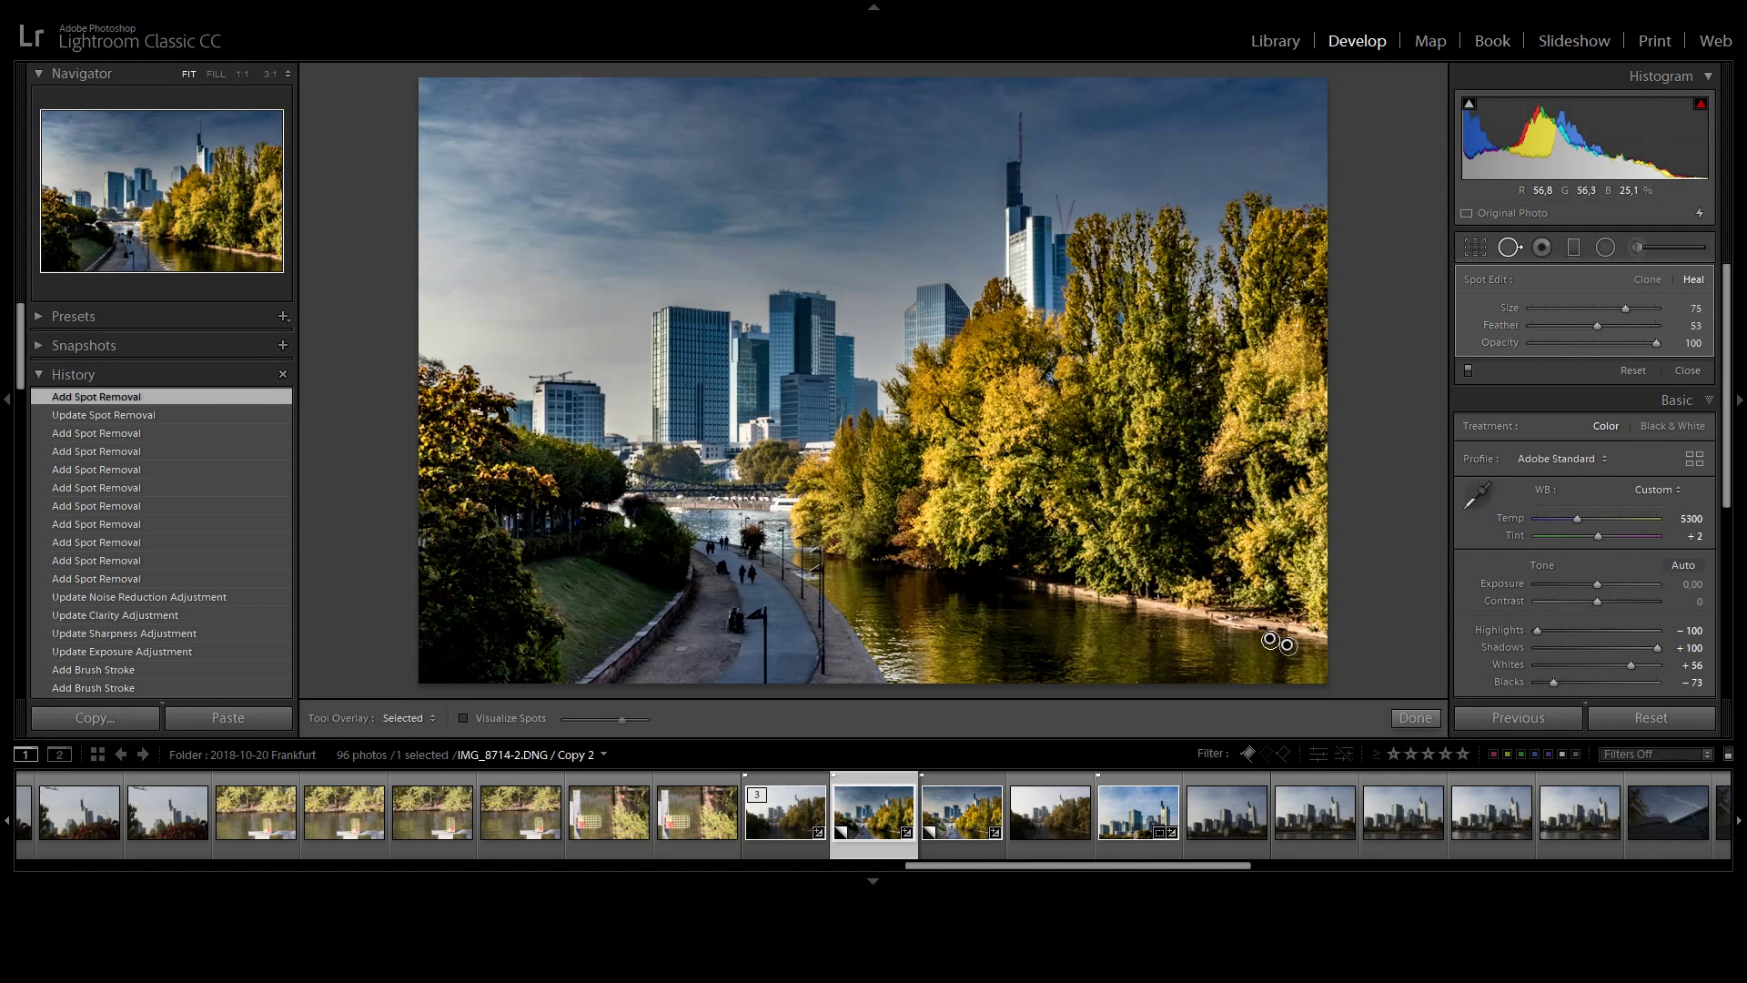
pyautogui.click(1505, 253)
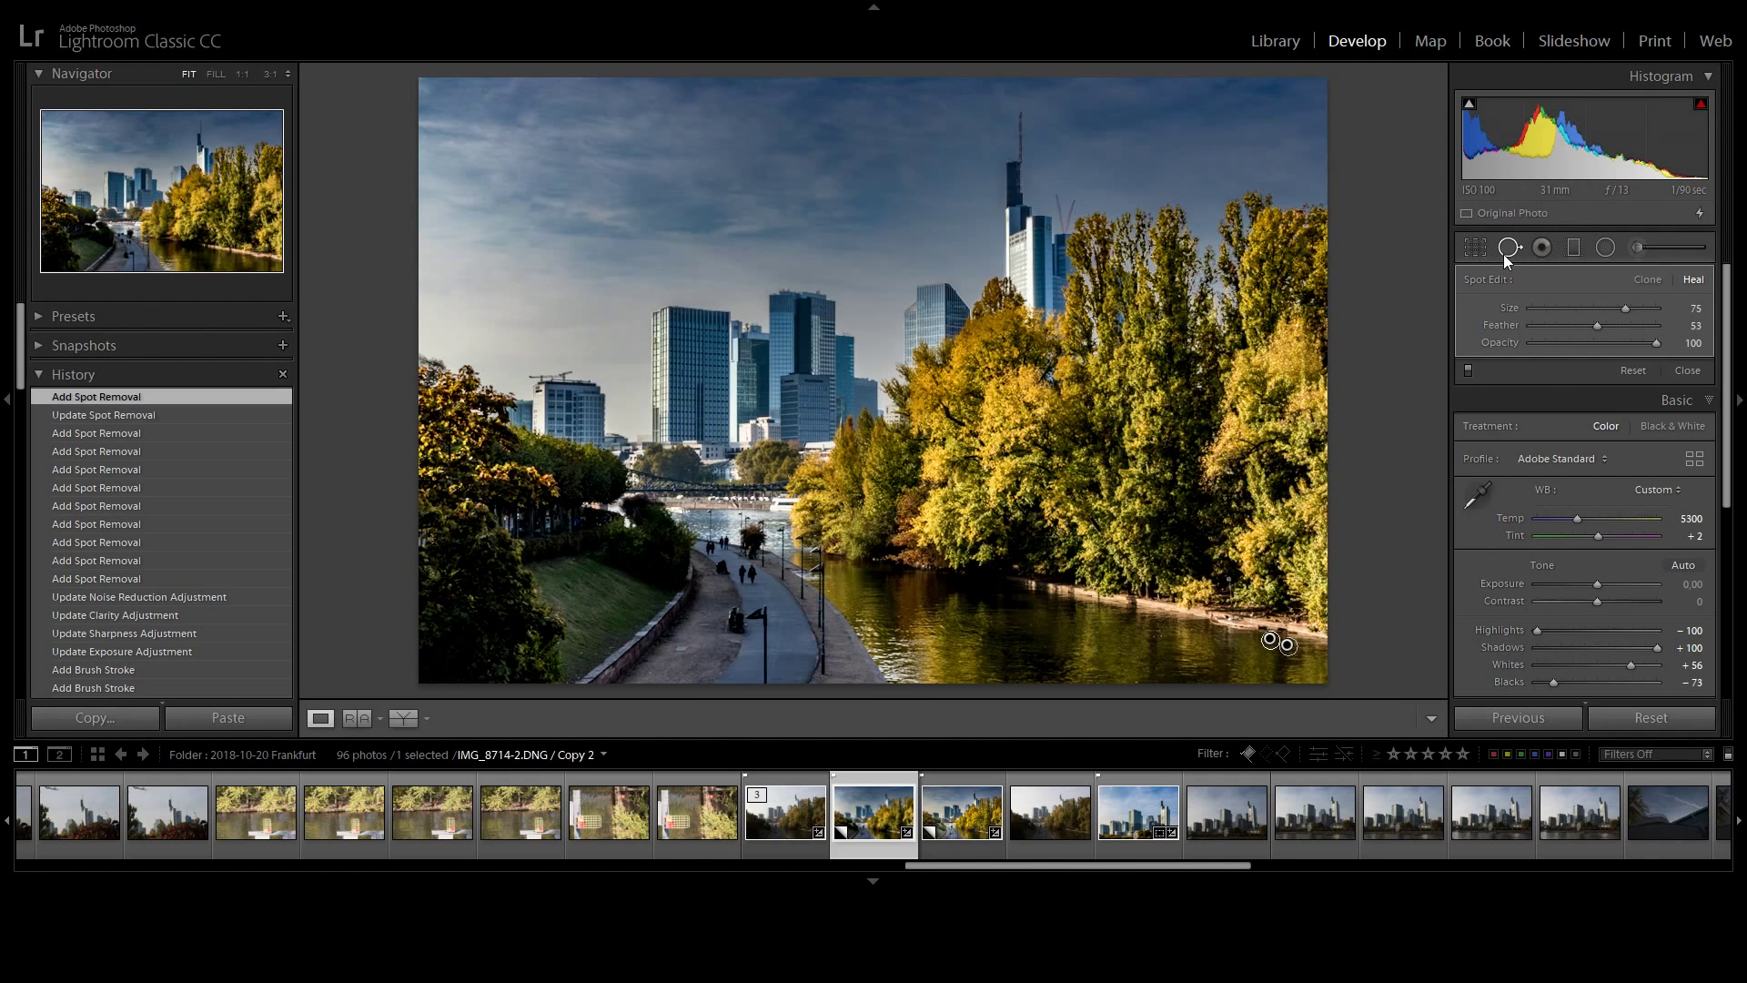
# Set up a new Adjustment Brush with reset effects, Exposure 0.62 and brush size 20.
pyautogui.click(1635, 251)
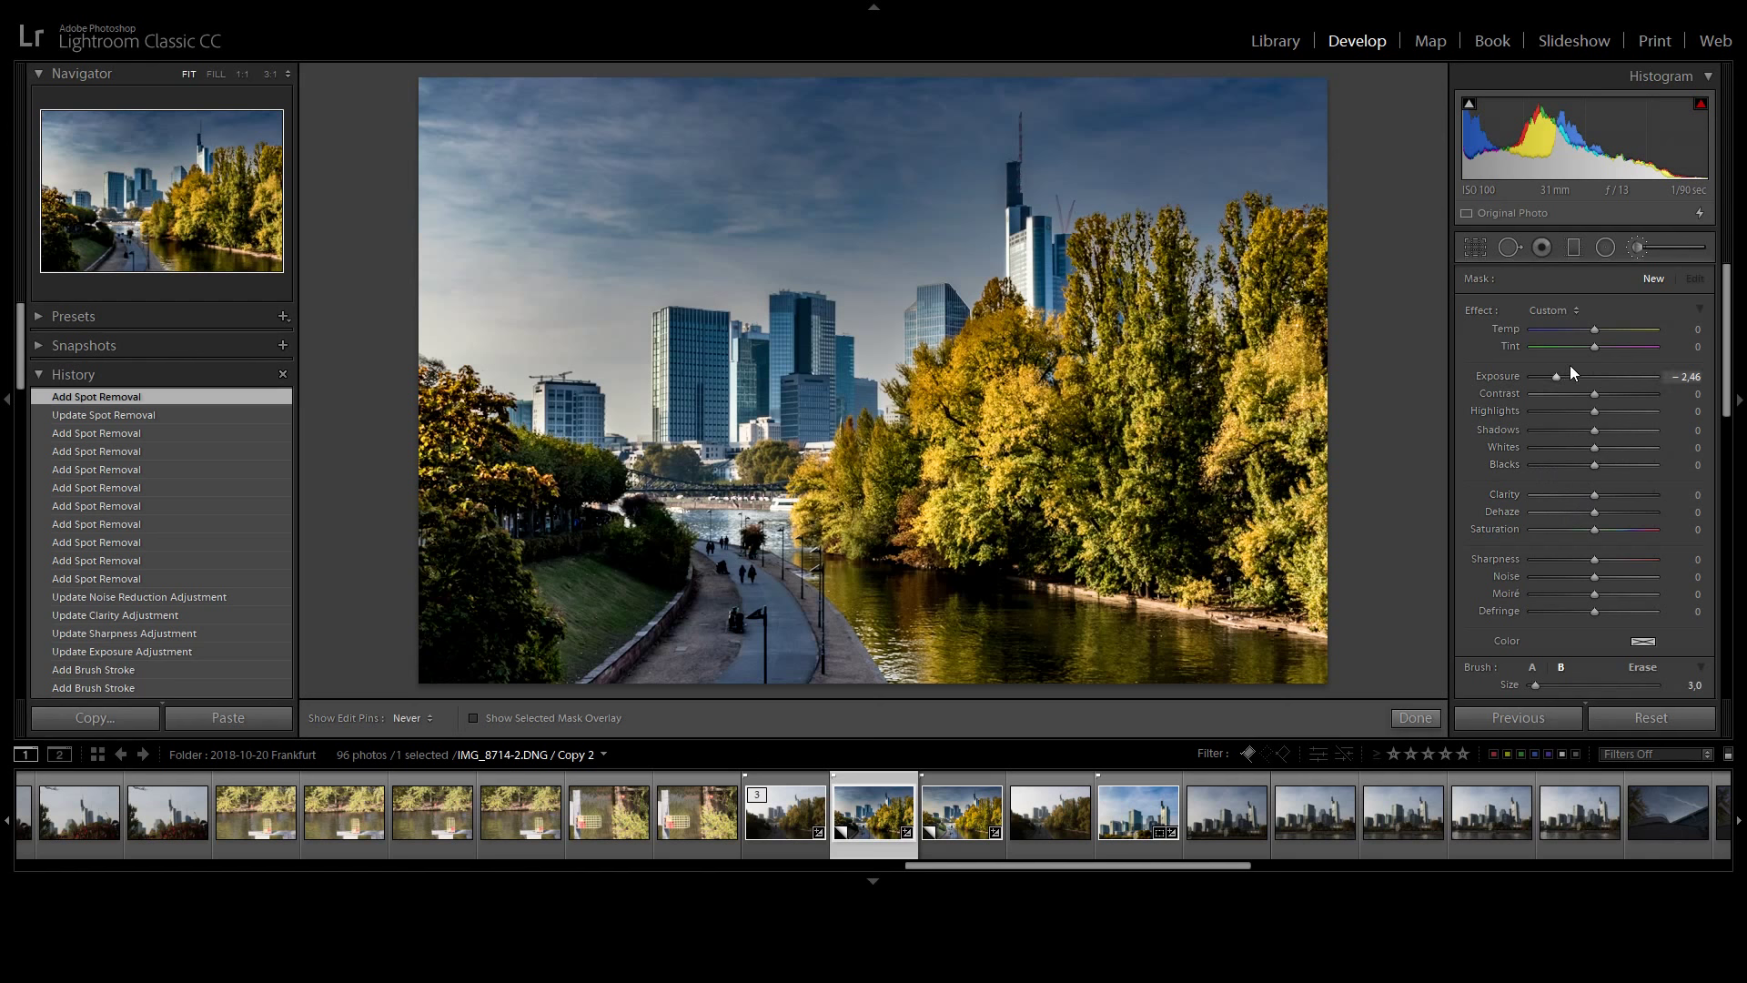
pyautogui.doubleClick(1480, 314)
pyautogui.moveTo(1597, 380); pyautogui.dragTo(1601, 380)
pyautogui.scroll(6, 1112, 544)
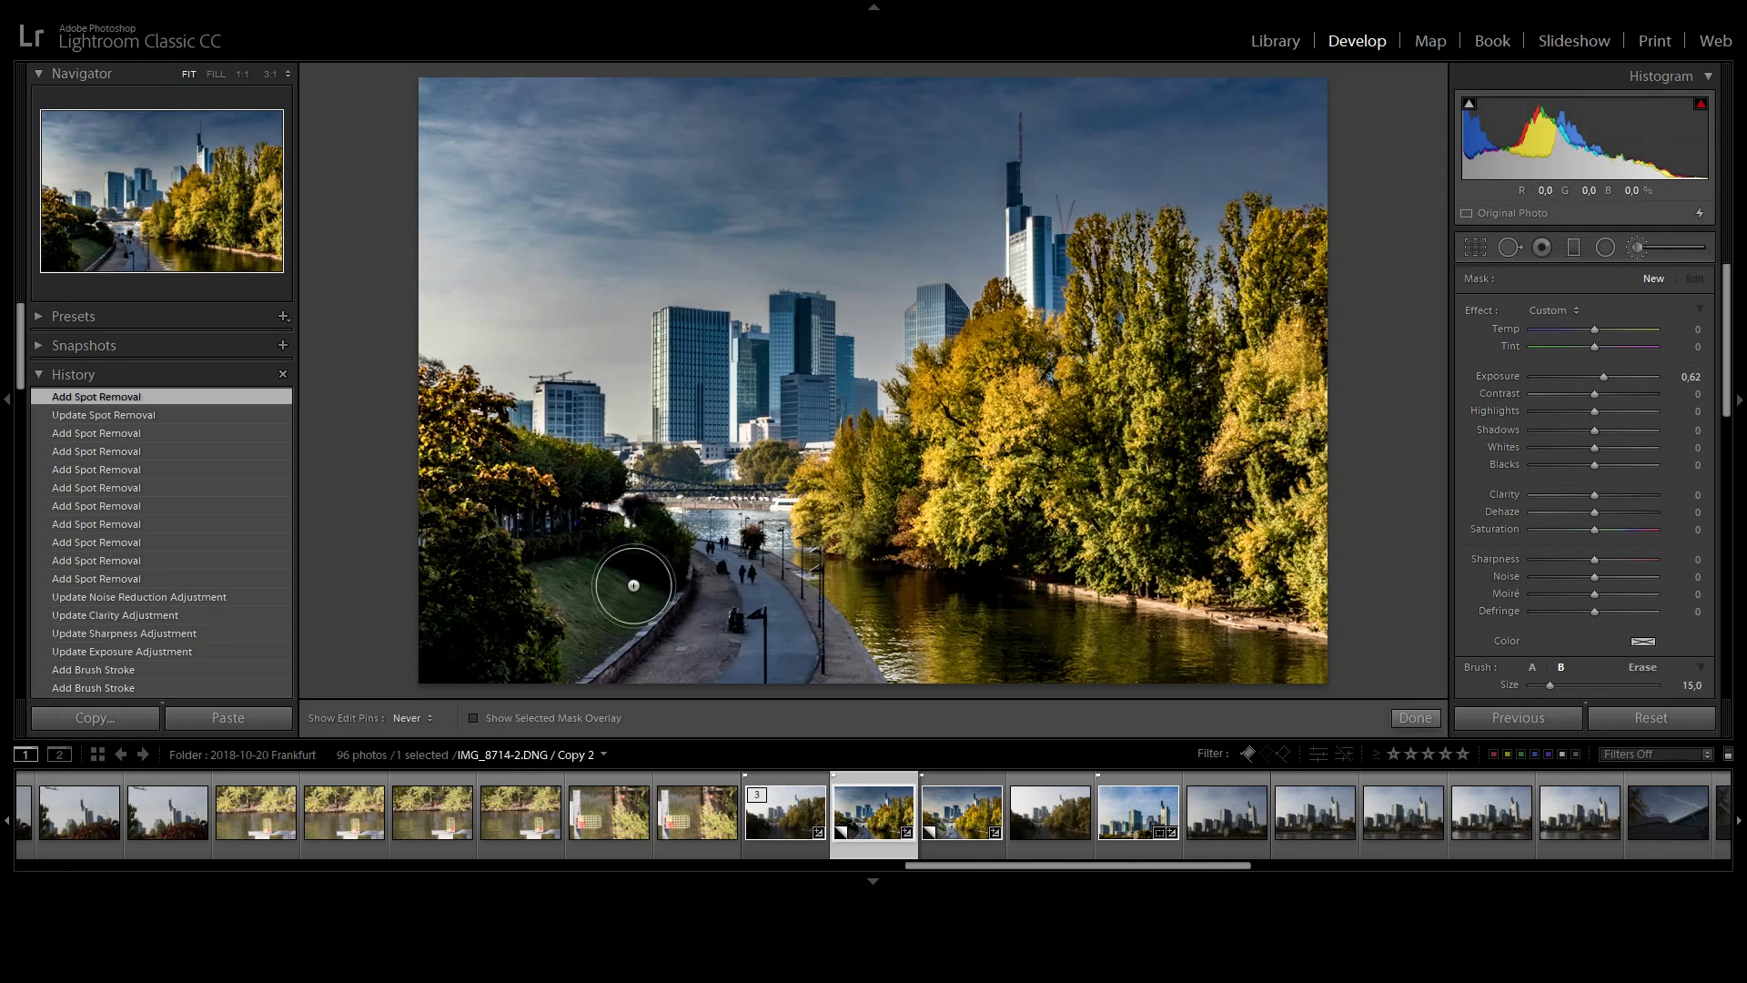
pyautogui.scroll(2, 631, 585)
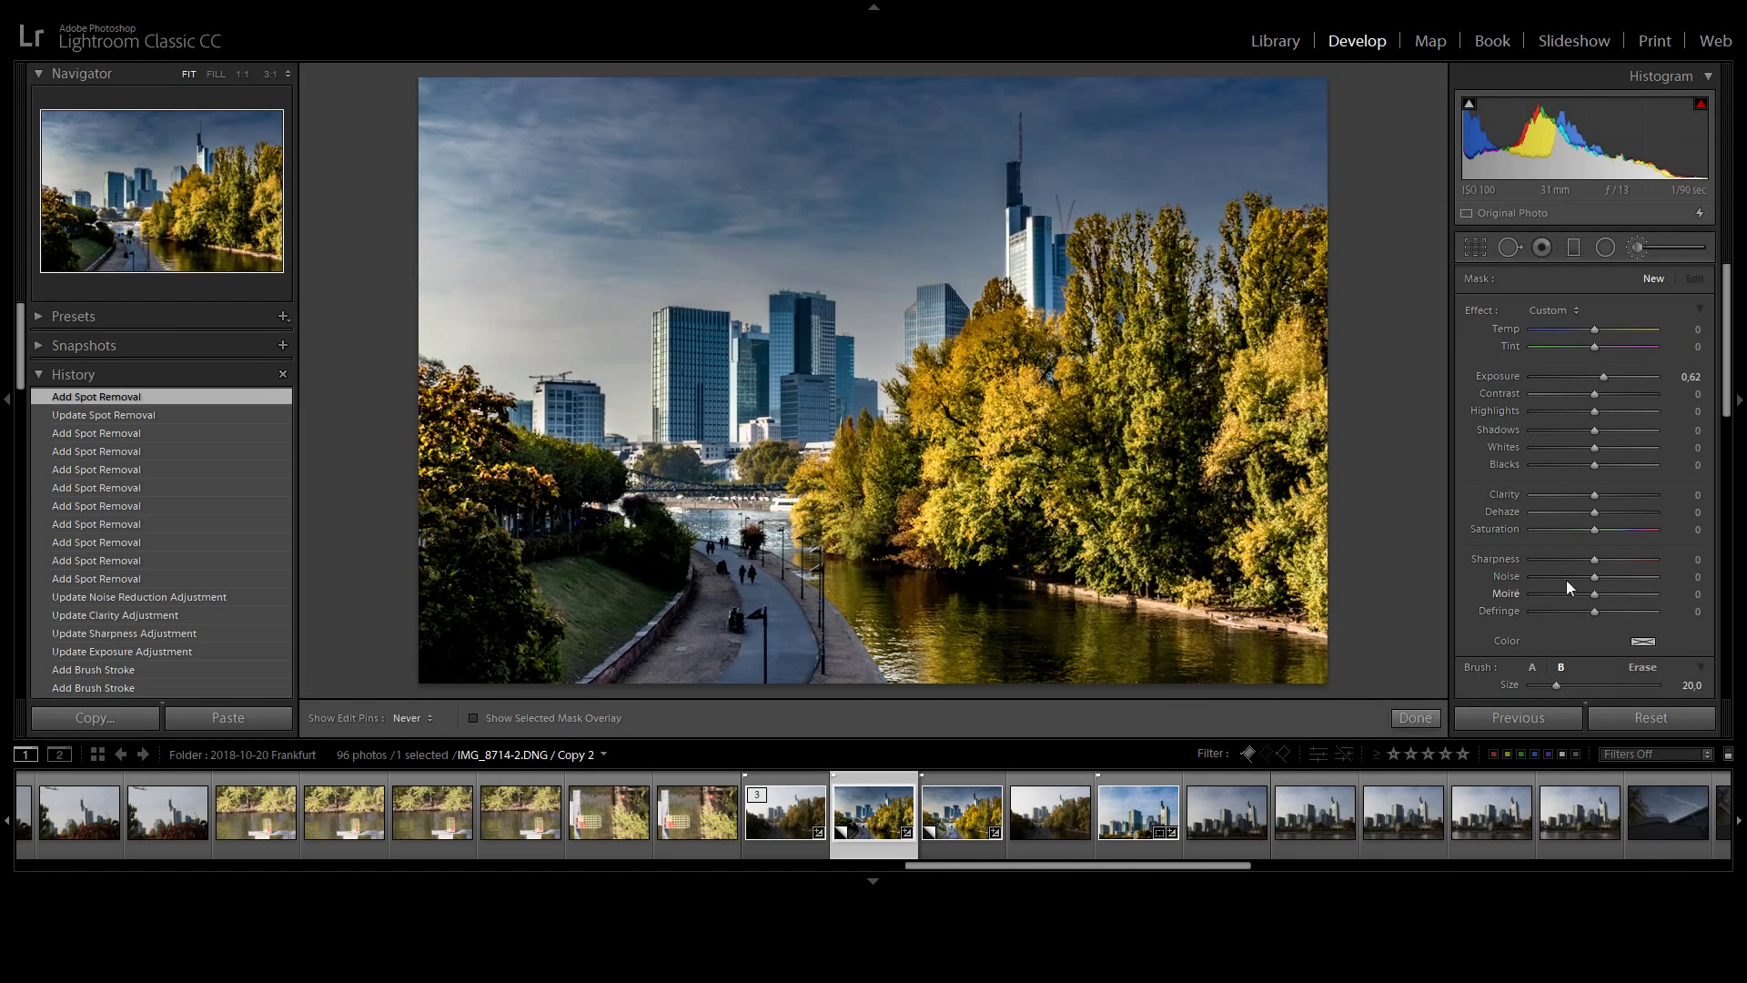
pyautogui.scroll(-3, 1669, 483)
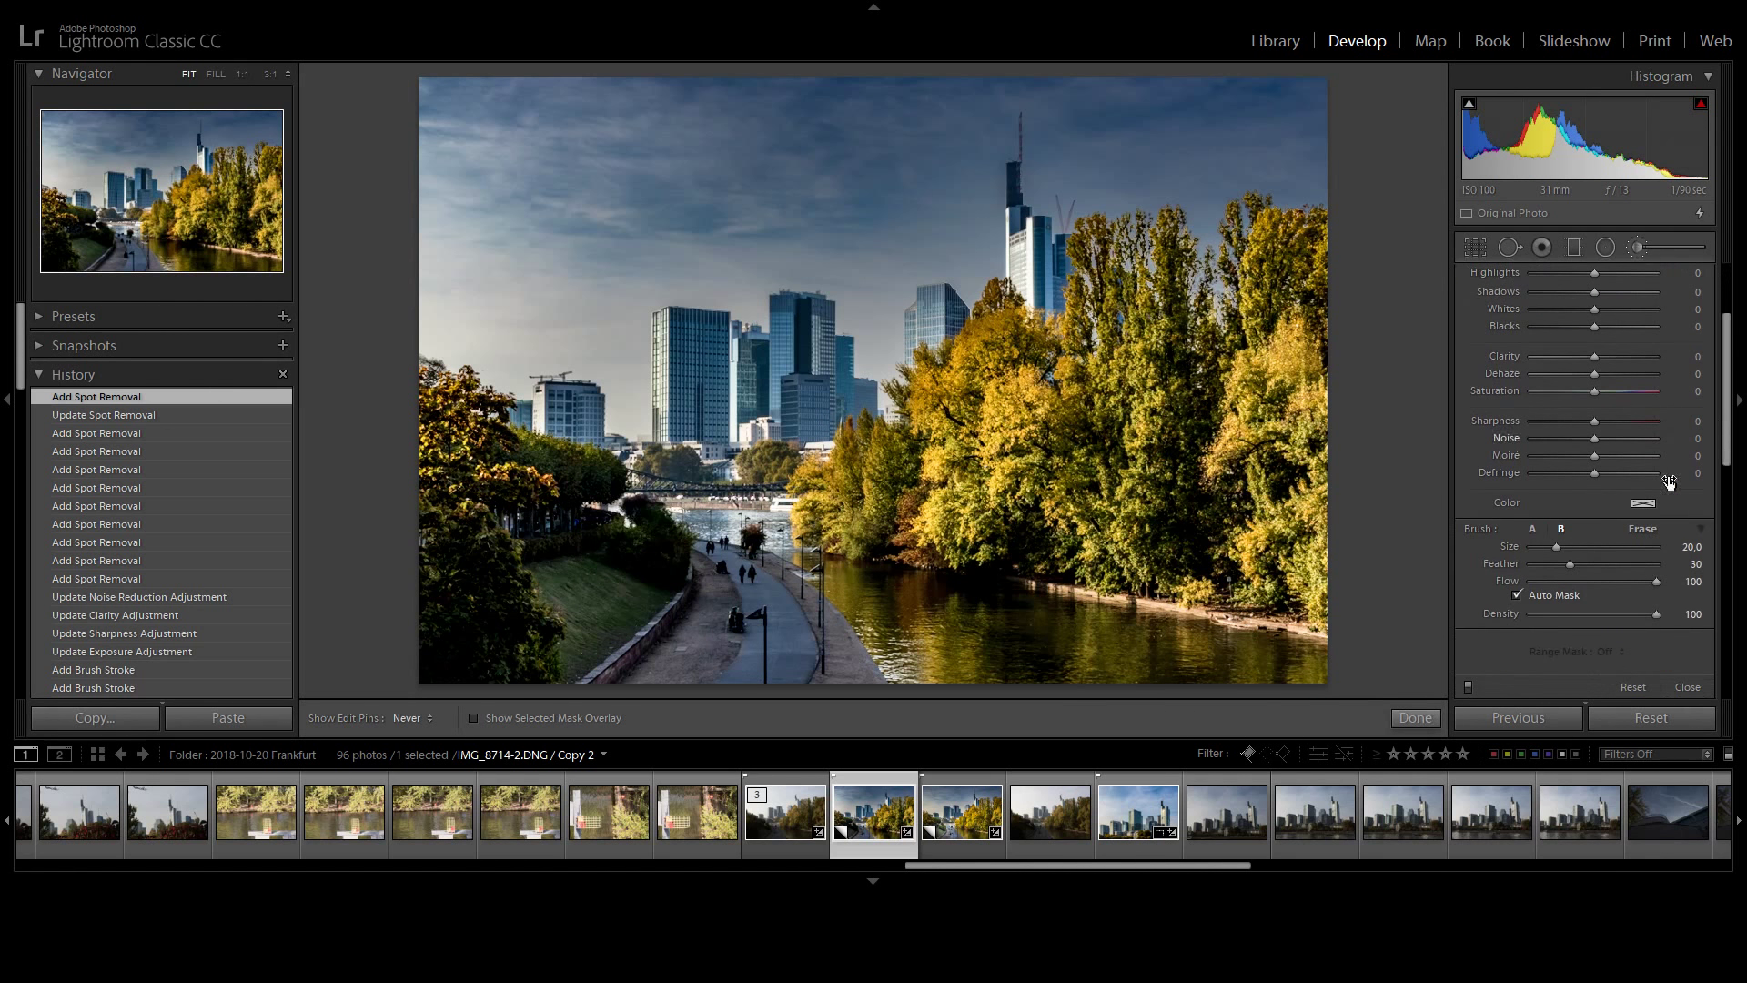
# Brush over the dark trees, bushes and grass on the left bank and the shaded foot of the right-bank trees.
pyautogui.click(626, 566)
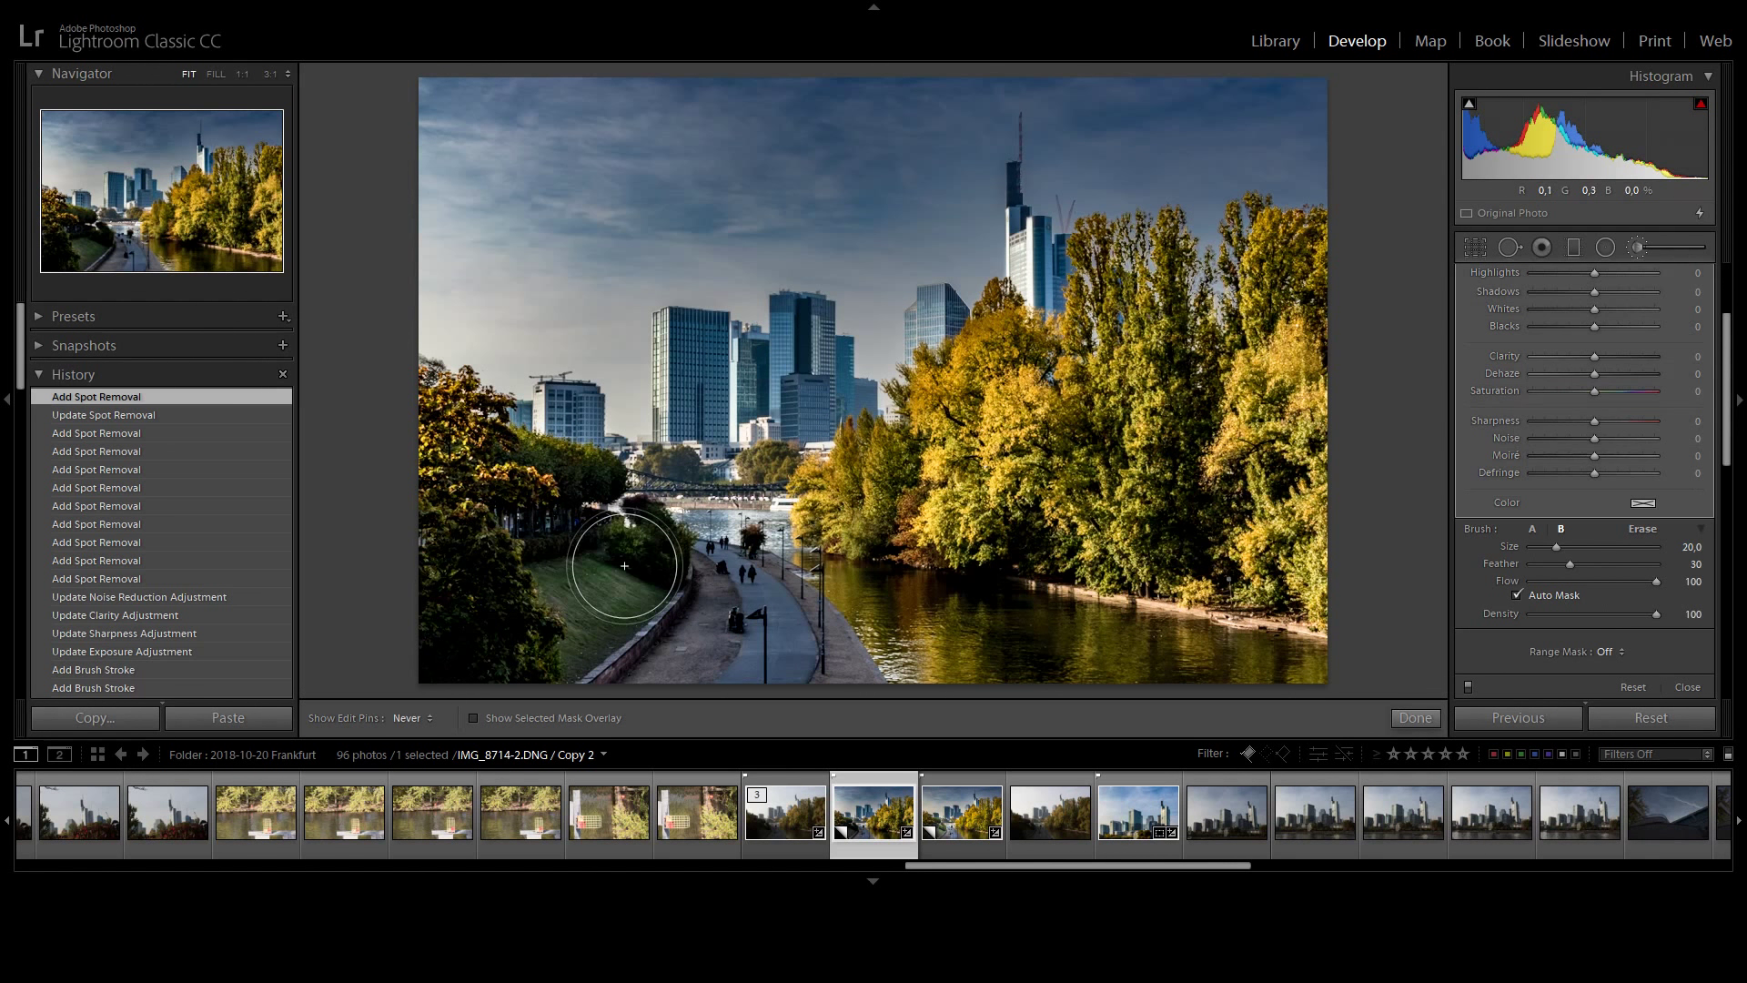
pyautogui.click(658, 551)
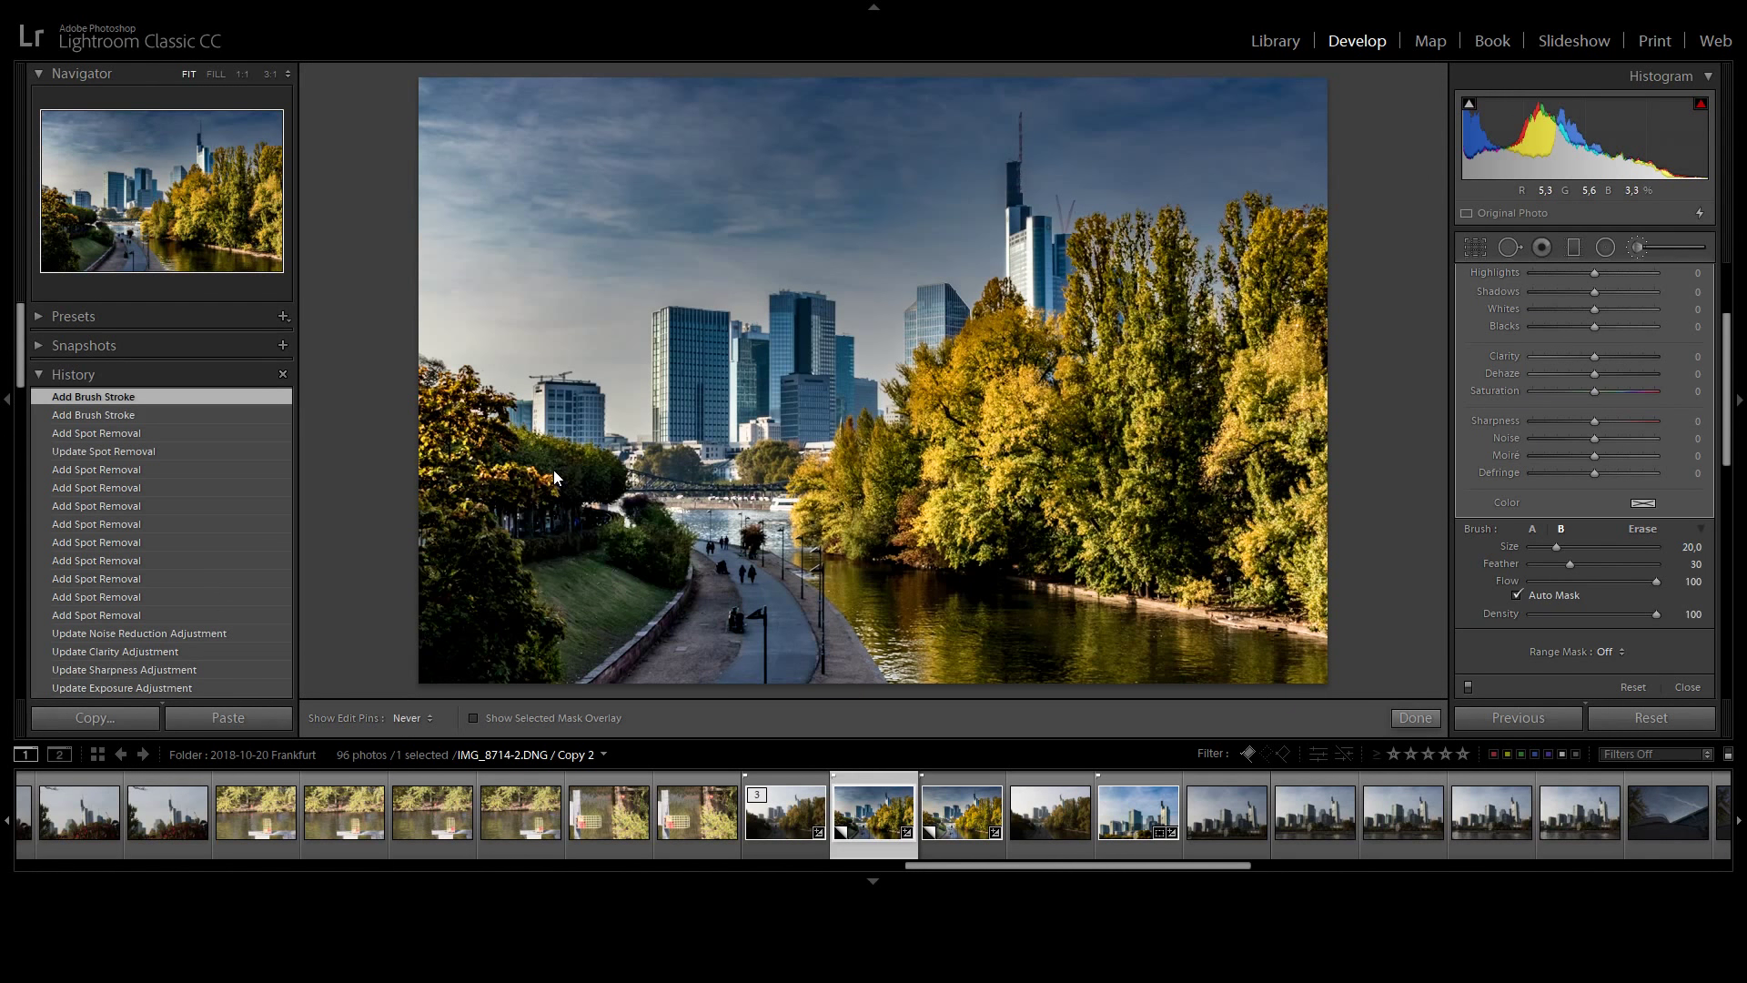
pyautogui.click(577, 540)
pyautogui.click(585, 470)
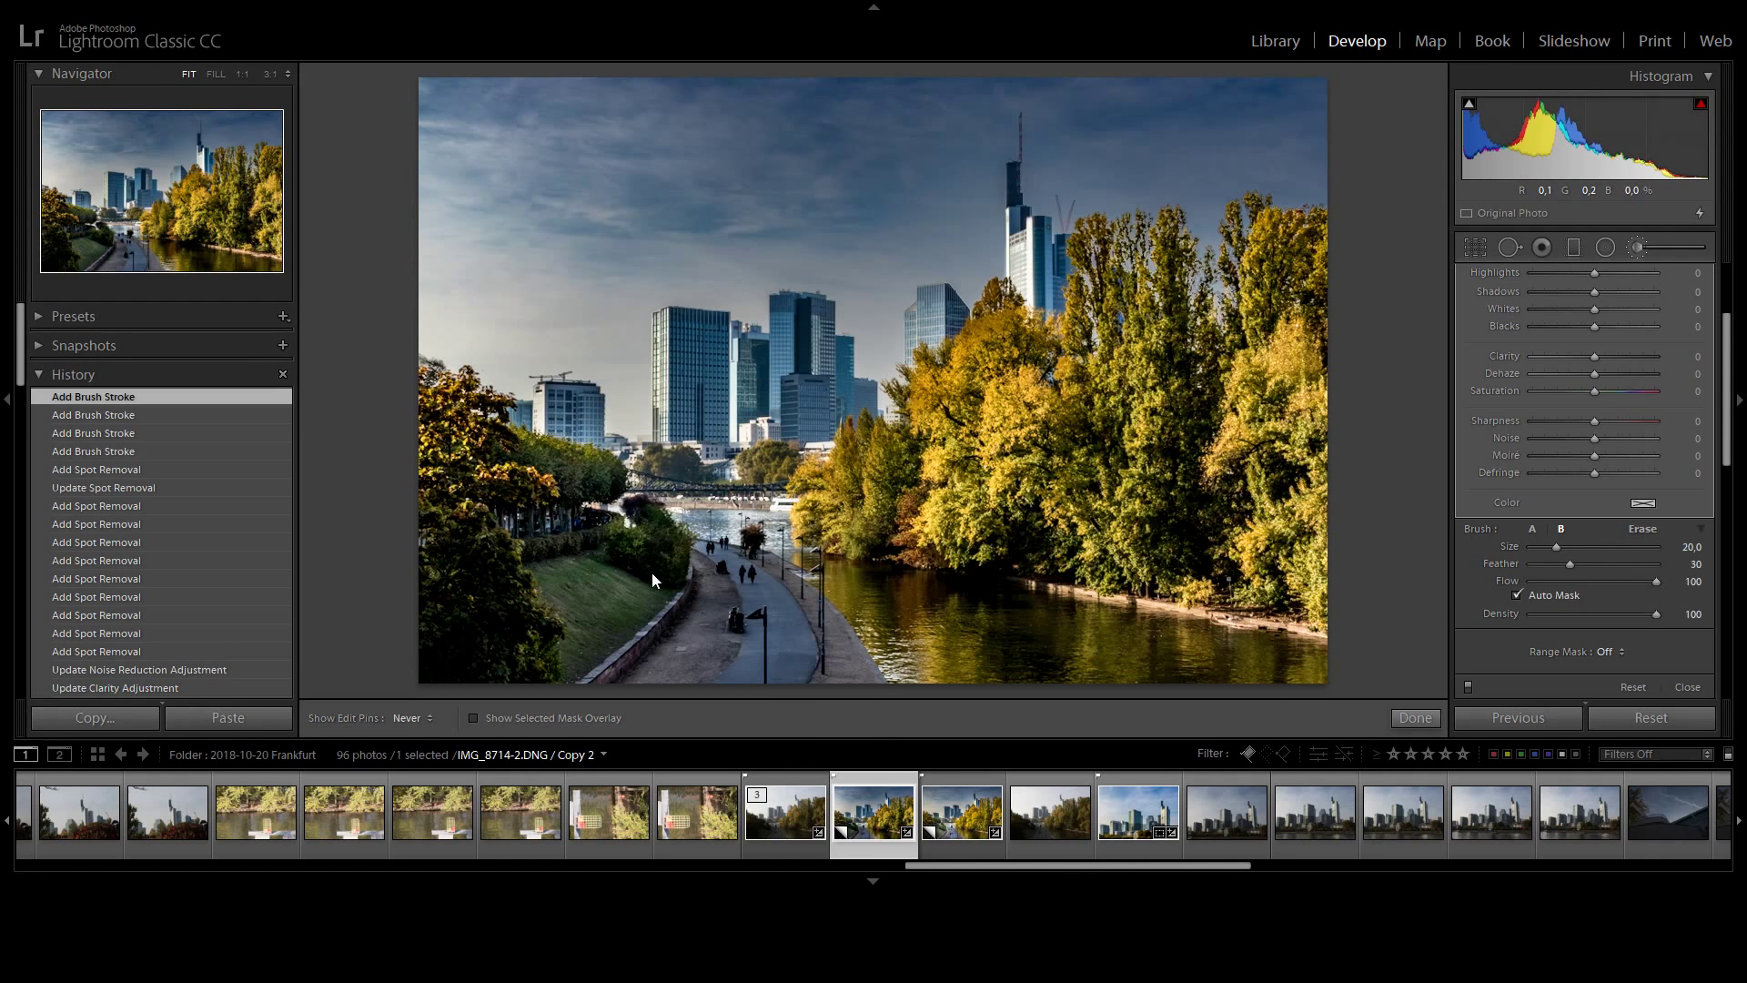
pyautogui.click(652, 571)
pyautogui.click(452, 645)
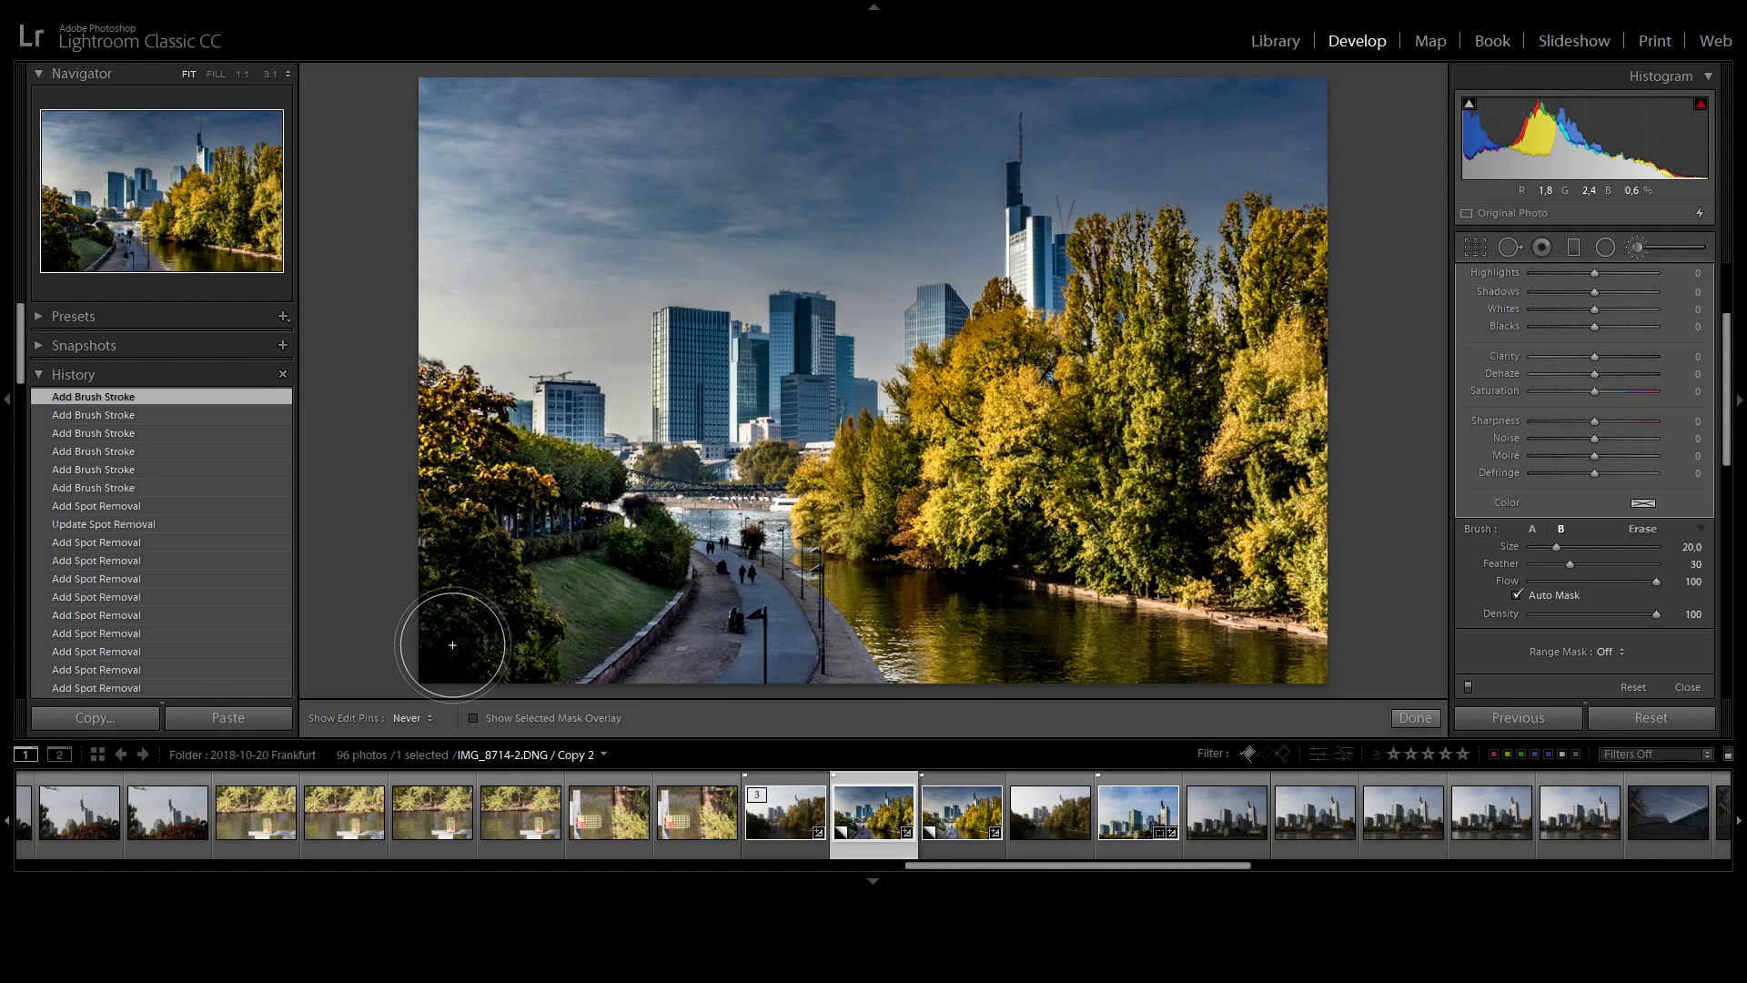
pyautogui.click(464, 637)
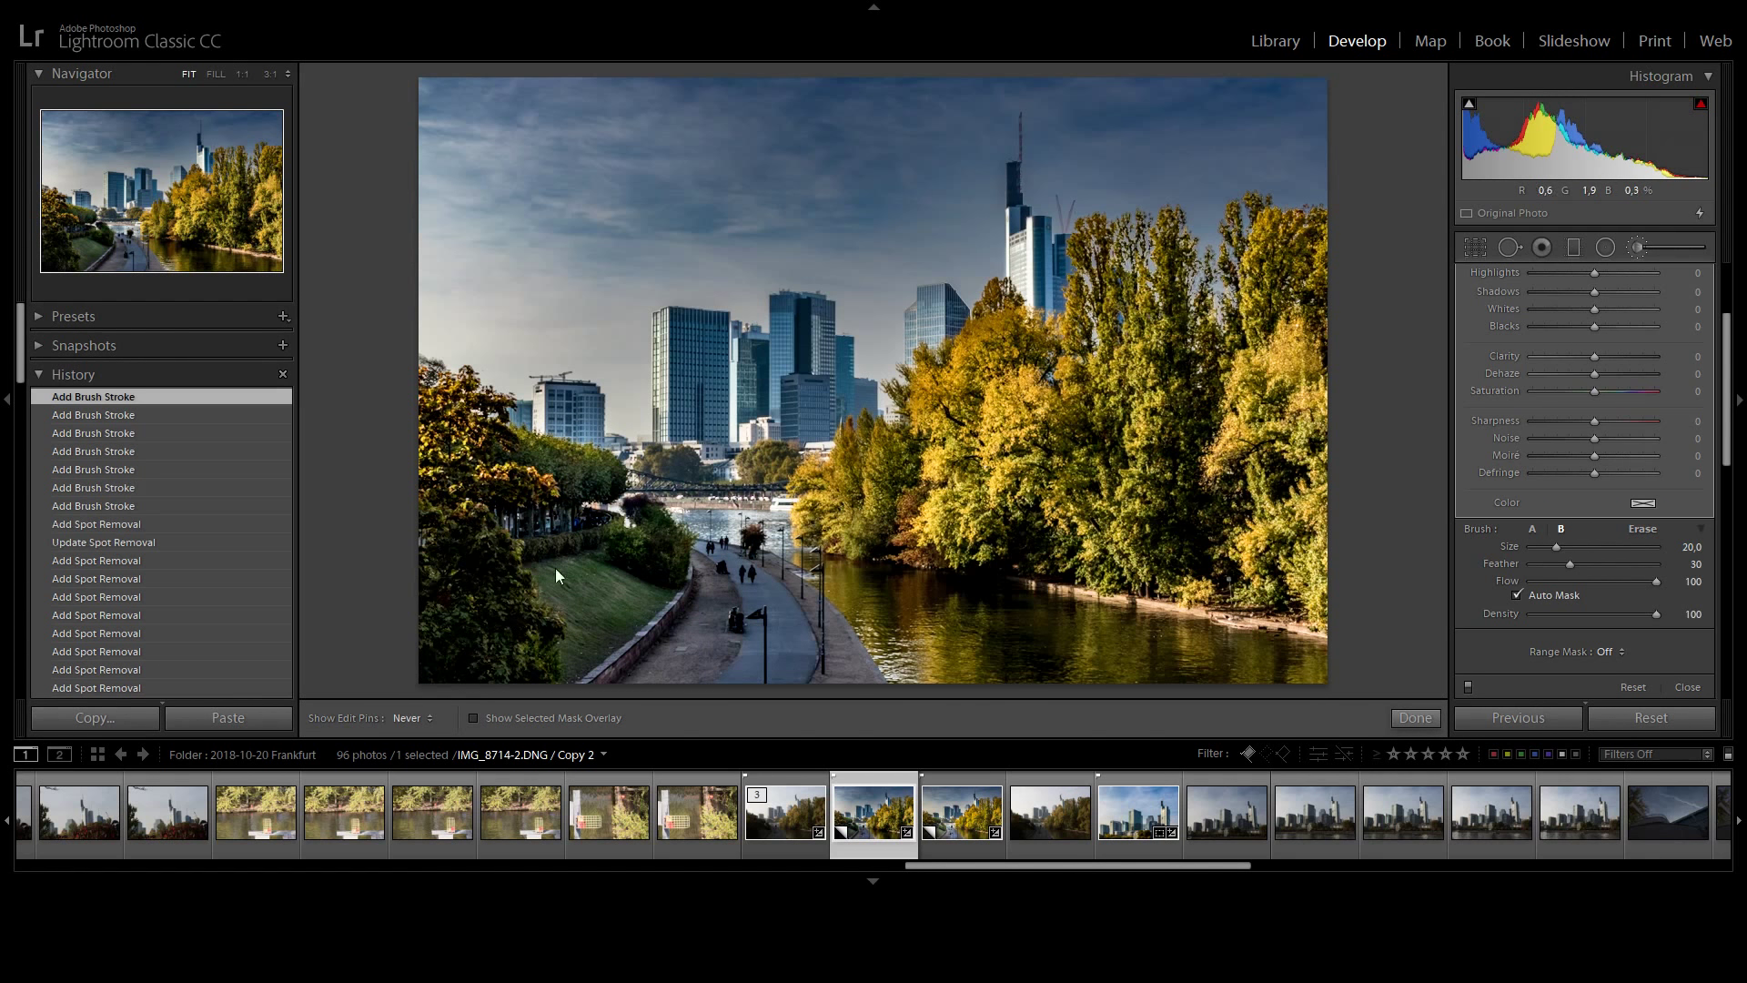
pyautogui.click(475, 555)
pyautogui.click(1133, 541)
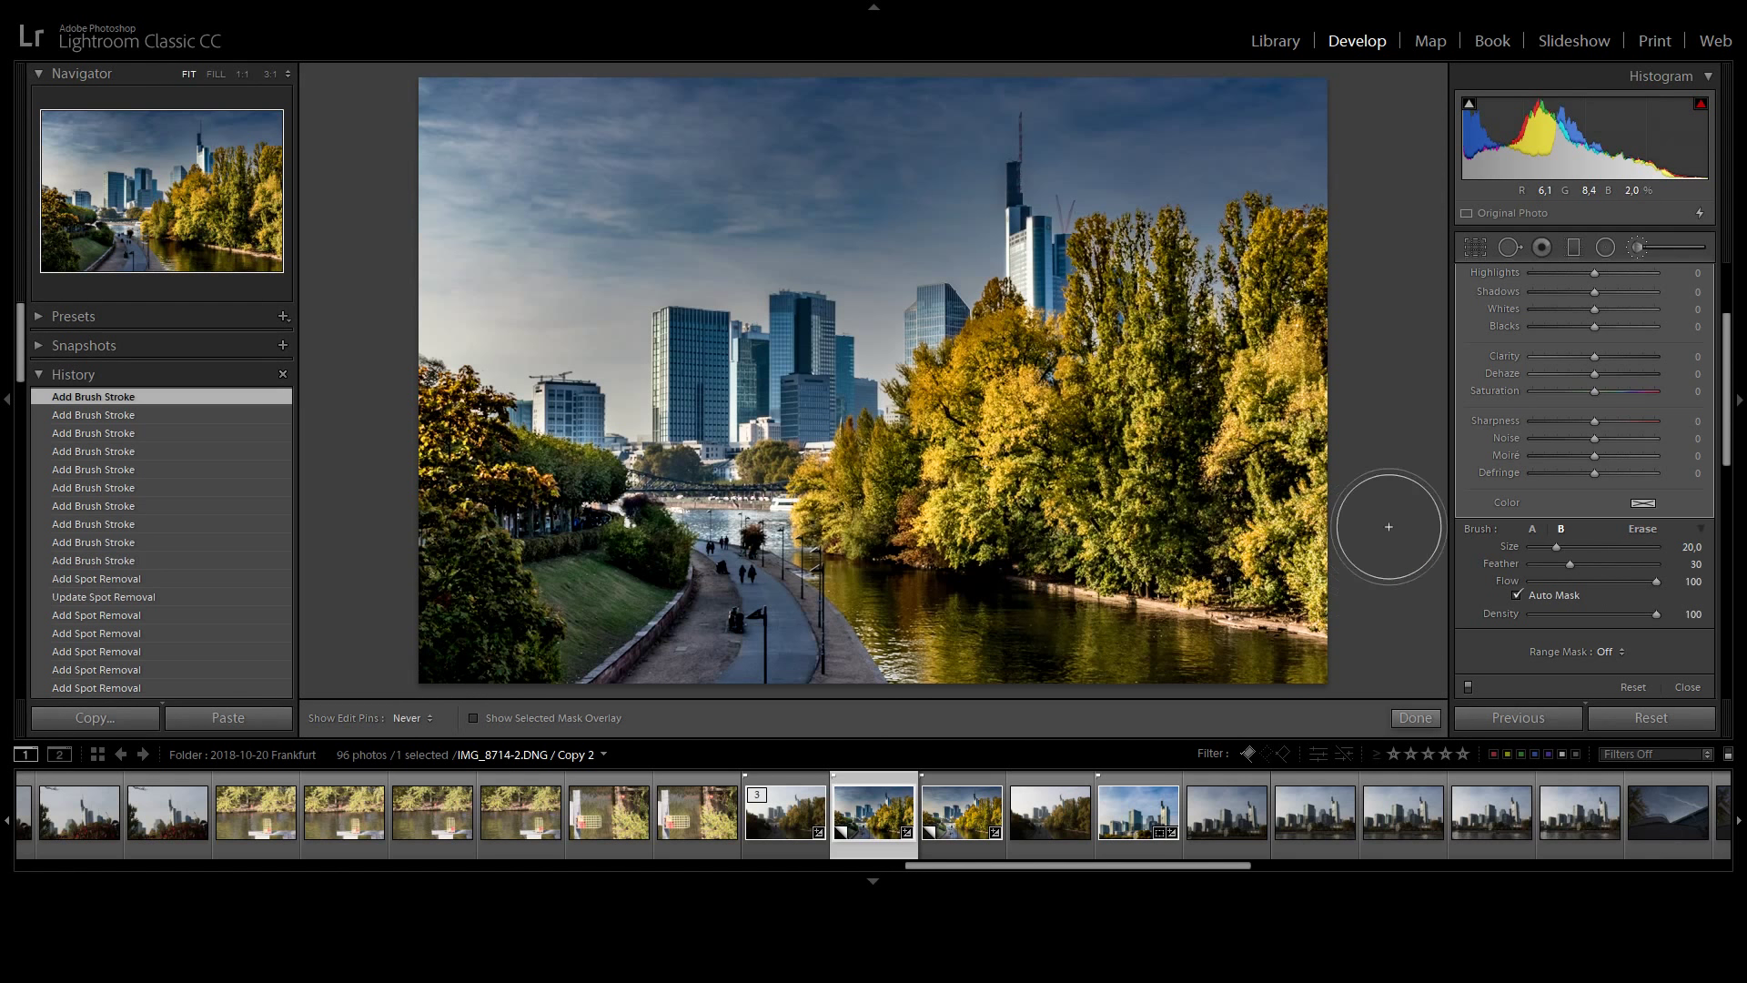
# Set the brush adjustment's Exposure to 1.04 and Shadows to 41.
pyautogui.scroll(2, 1611, 310)
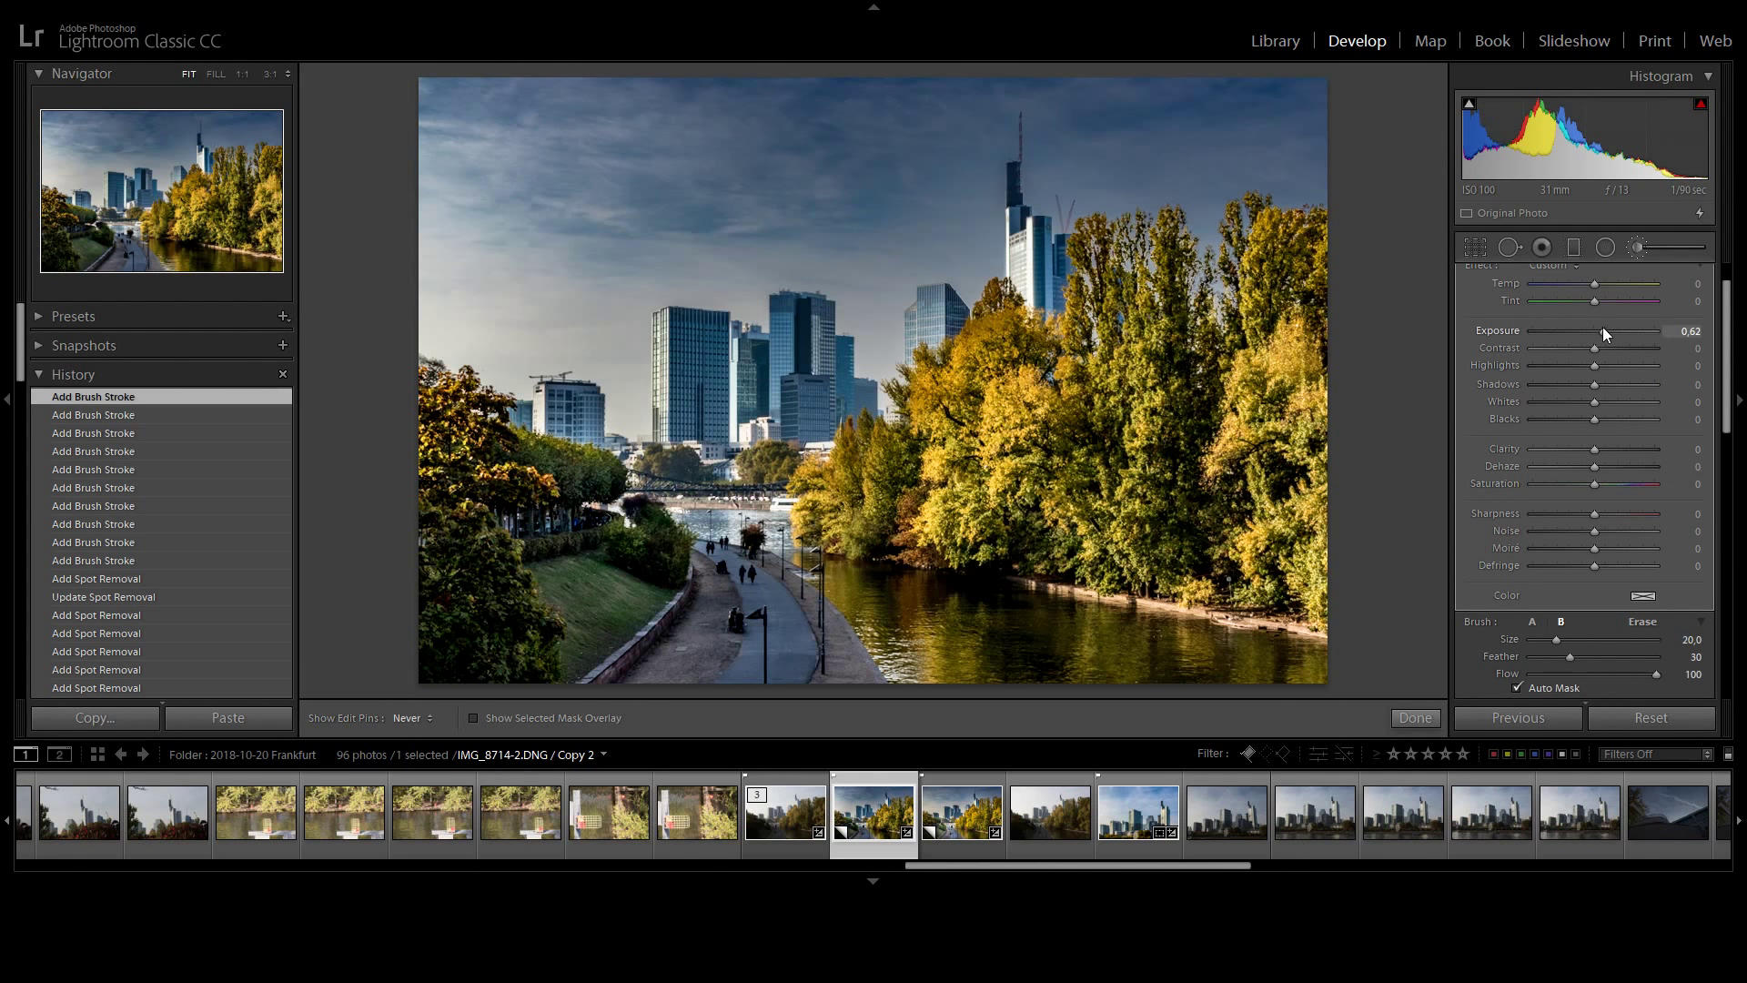
pyautogui.moveTo(1602, 327); pyautogui.dragTo(1618, 392)
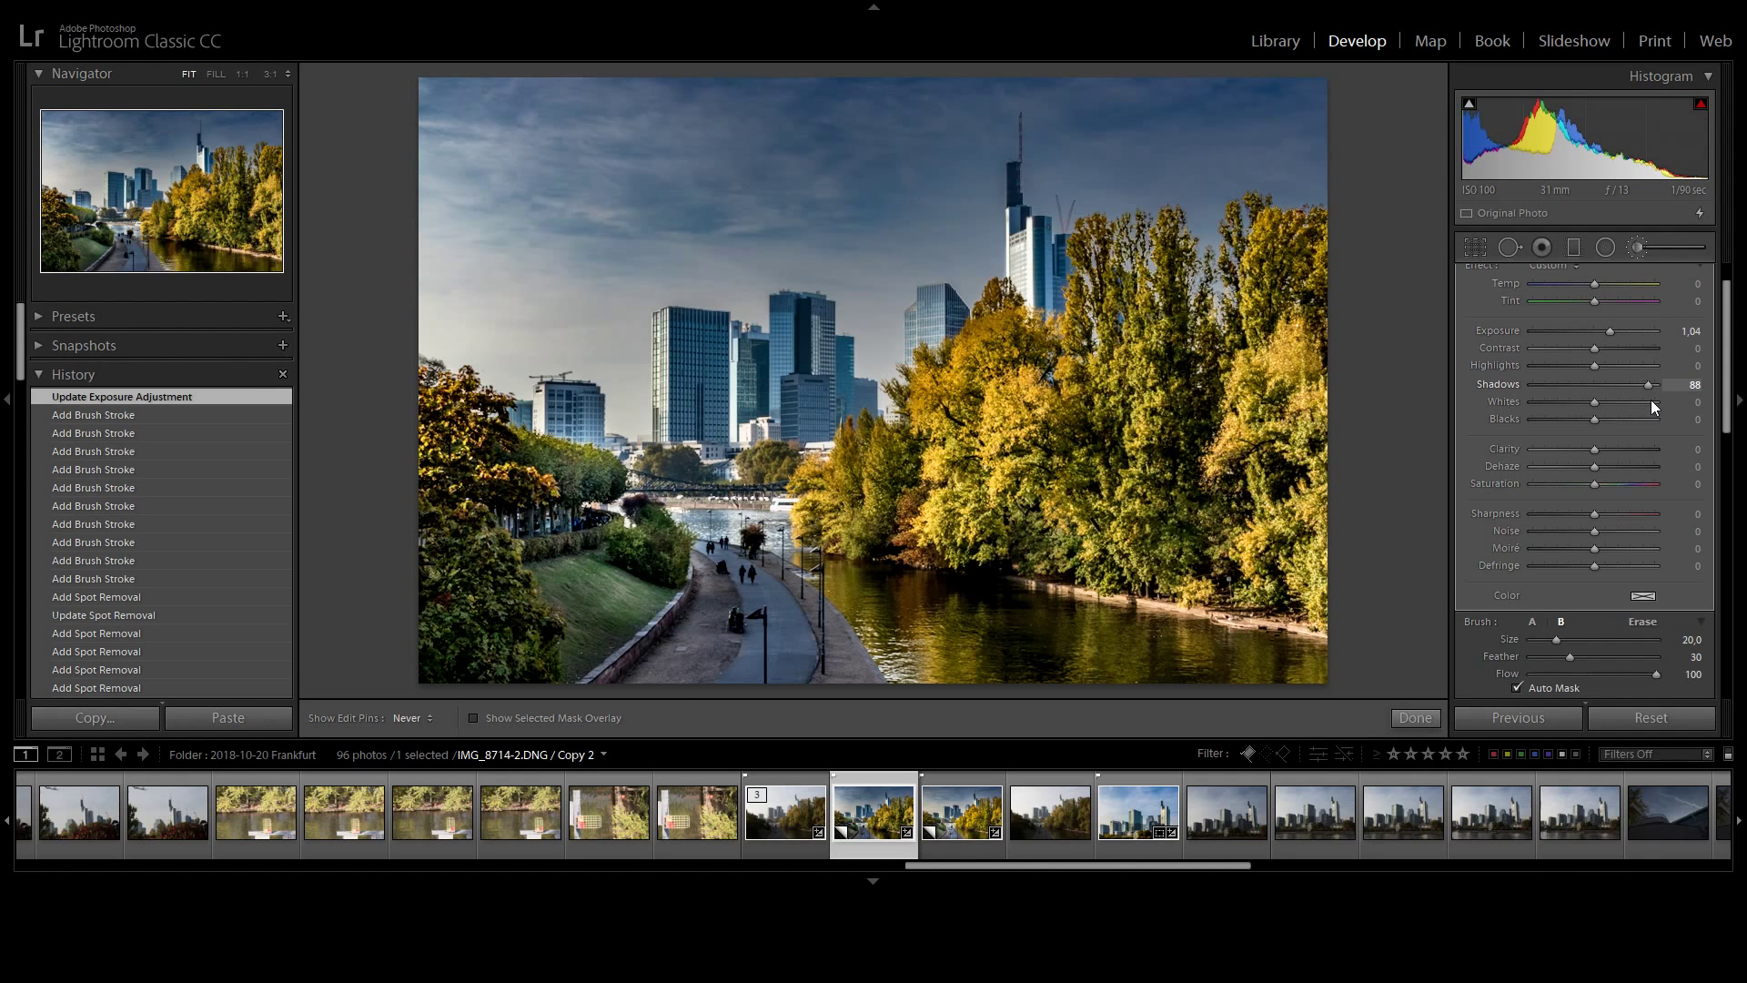
pyautogui.moveTo(1623, 404); pyautogui.dragTo(1621, 405)
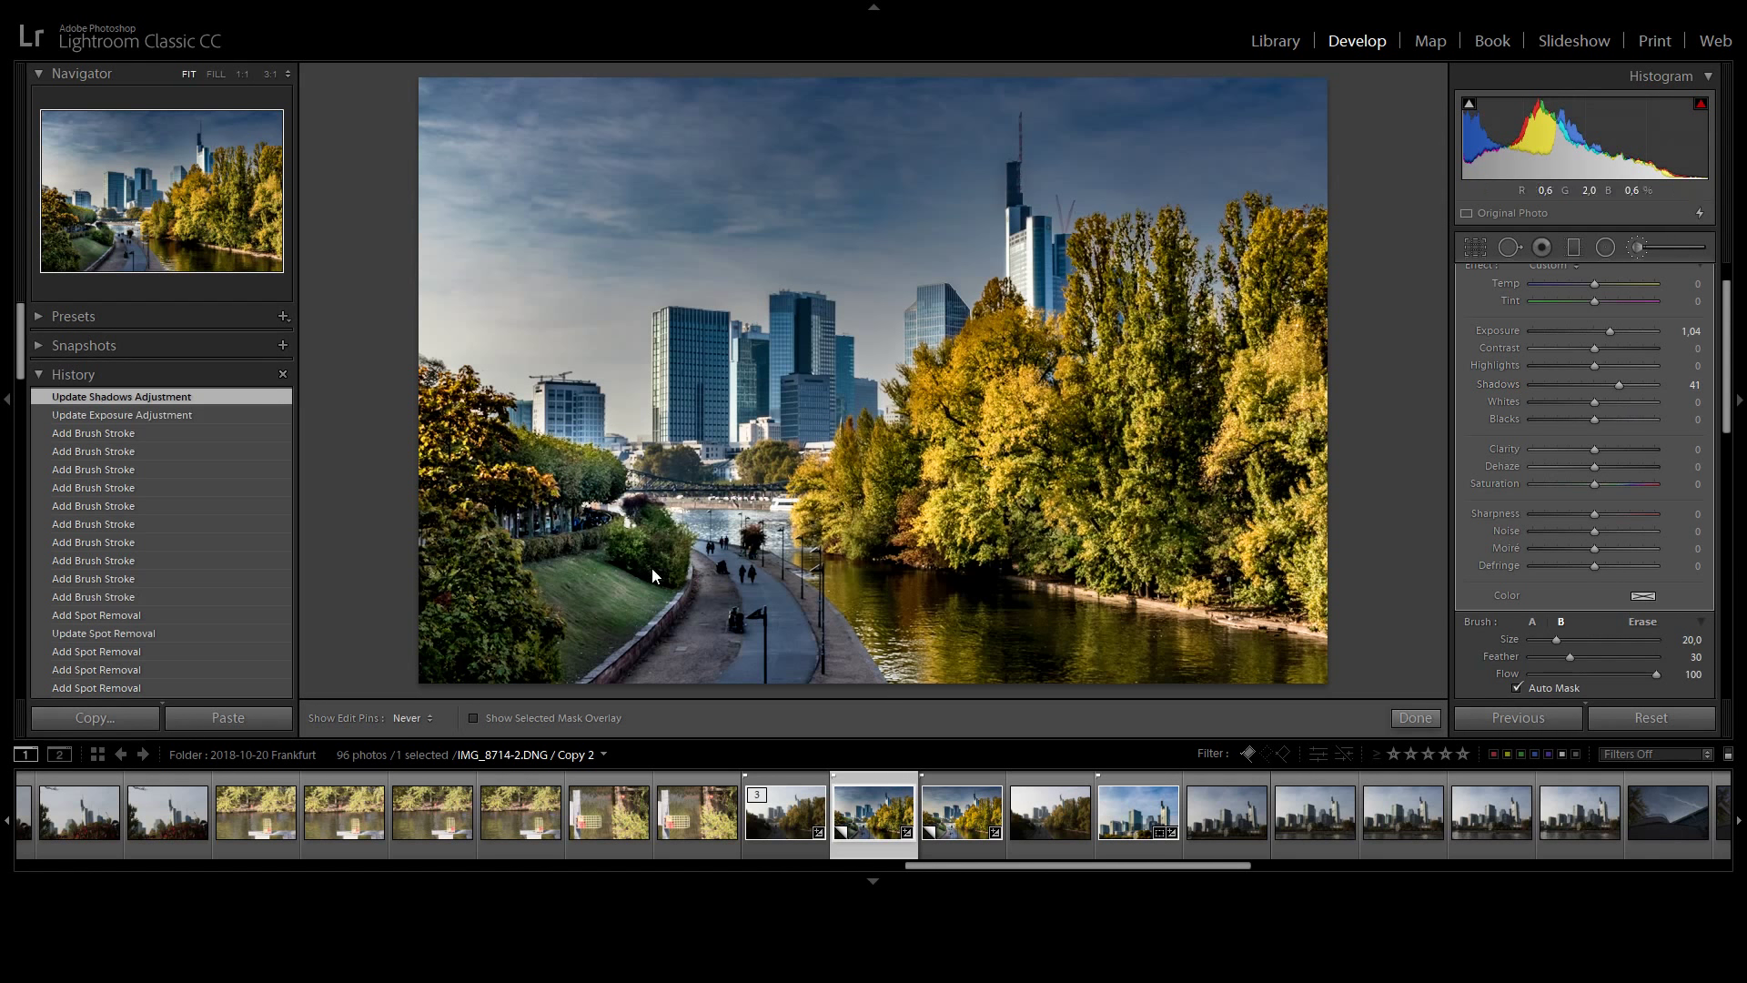
# Extend the brush mask over the left-bank foliage, the right bank, the footpath and the river, comparing a stroke through the history.
pyautogui.moveTo(651, 575)
pyautogui.mouseDown()
pyautogui.moveTo(494, 625)
pyautogui.moveTo(538, 631)
pyautogui.mouseUp()
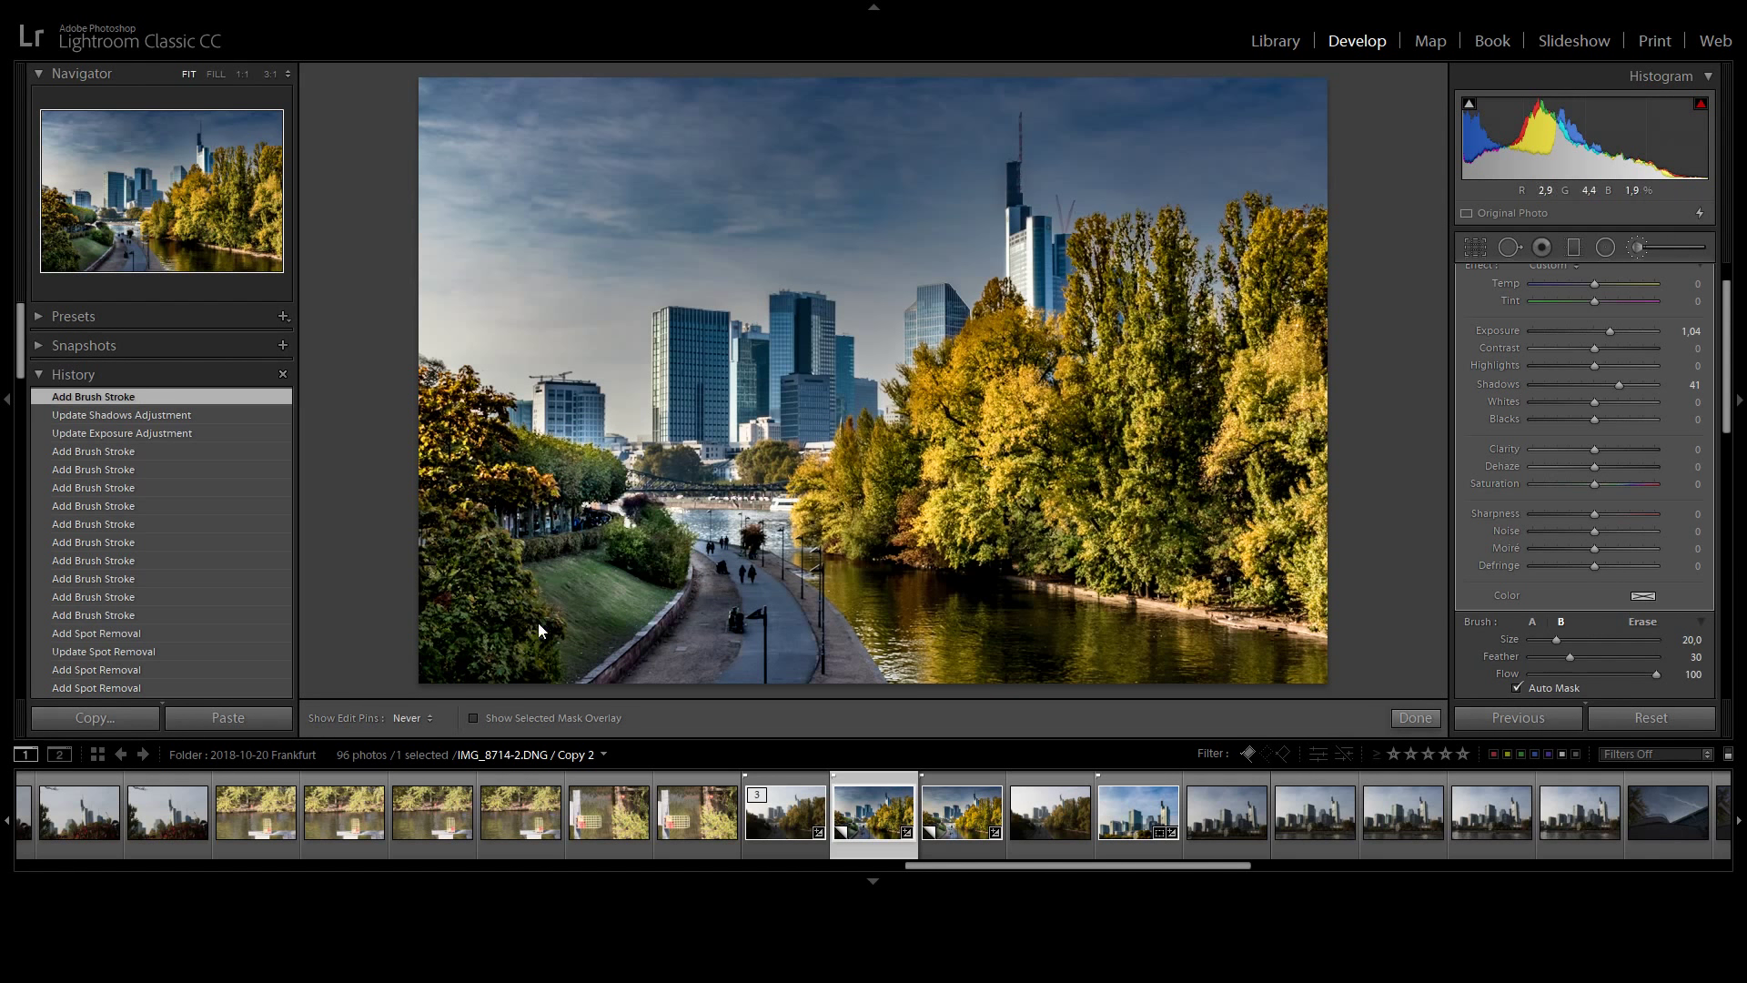
pyautogui.moveTo(1083, 554)
pyautogui.mouseDown()
pyautogui.moveTo(973, 570)
pyautogui.moveTo(944, 553)
pyautogui.moveTo(1162, 574)
pyautogui.moveTo(1301, 632)
pyautogui.mouseUp()
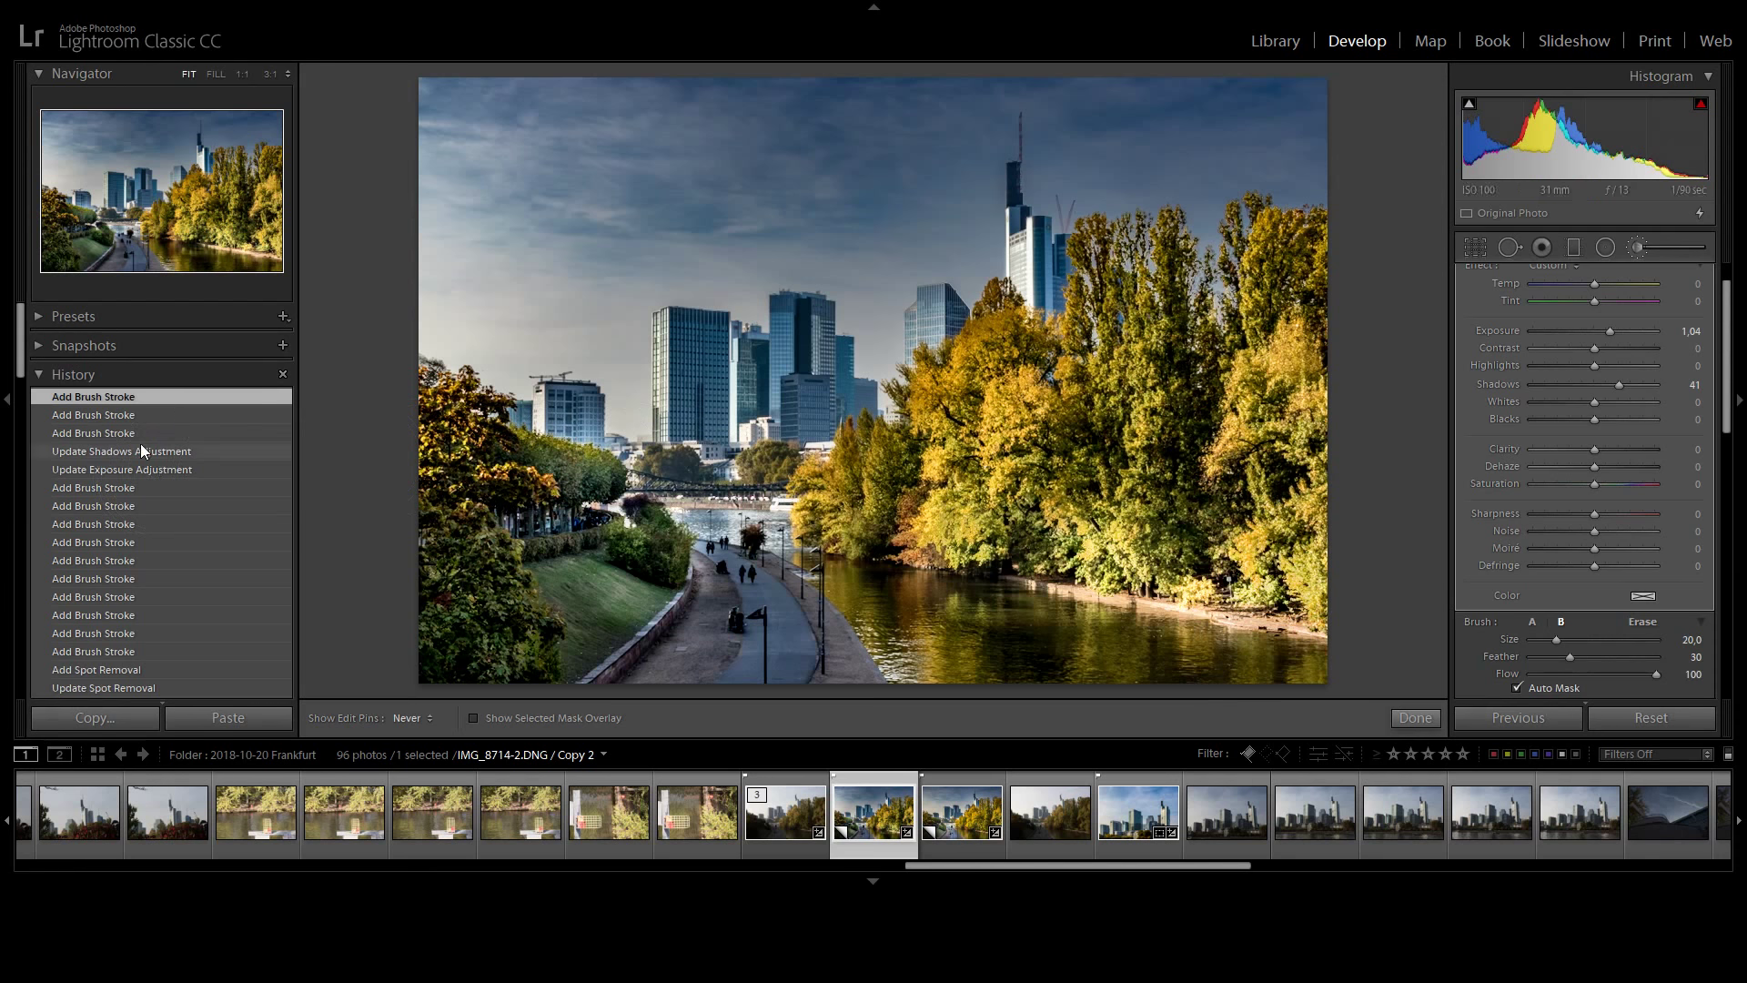
pyautogui.click(129, 416)
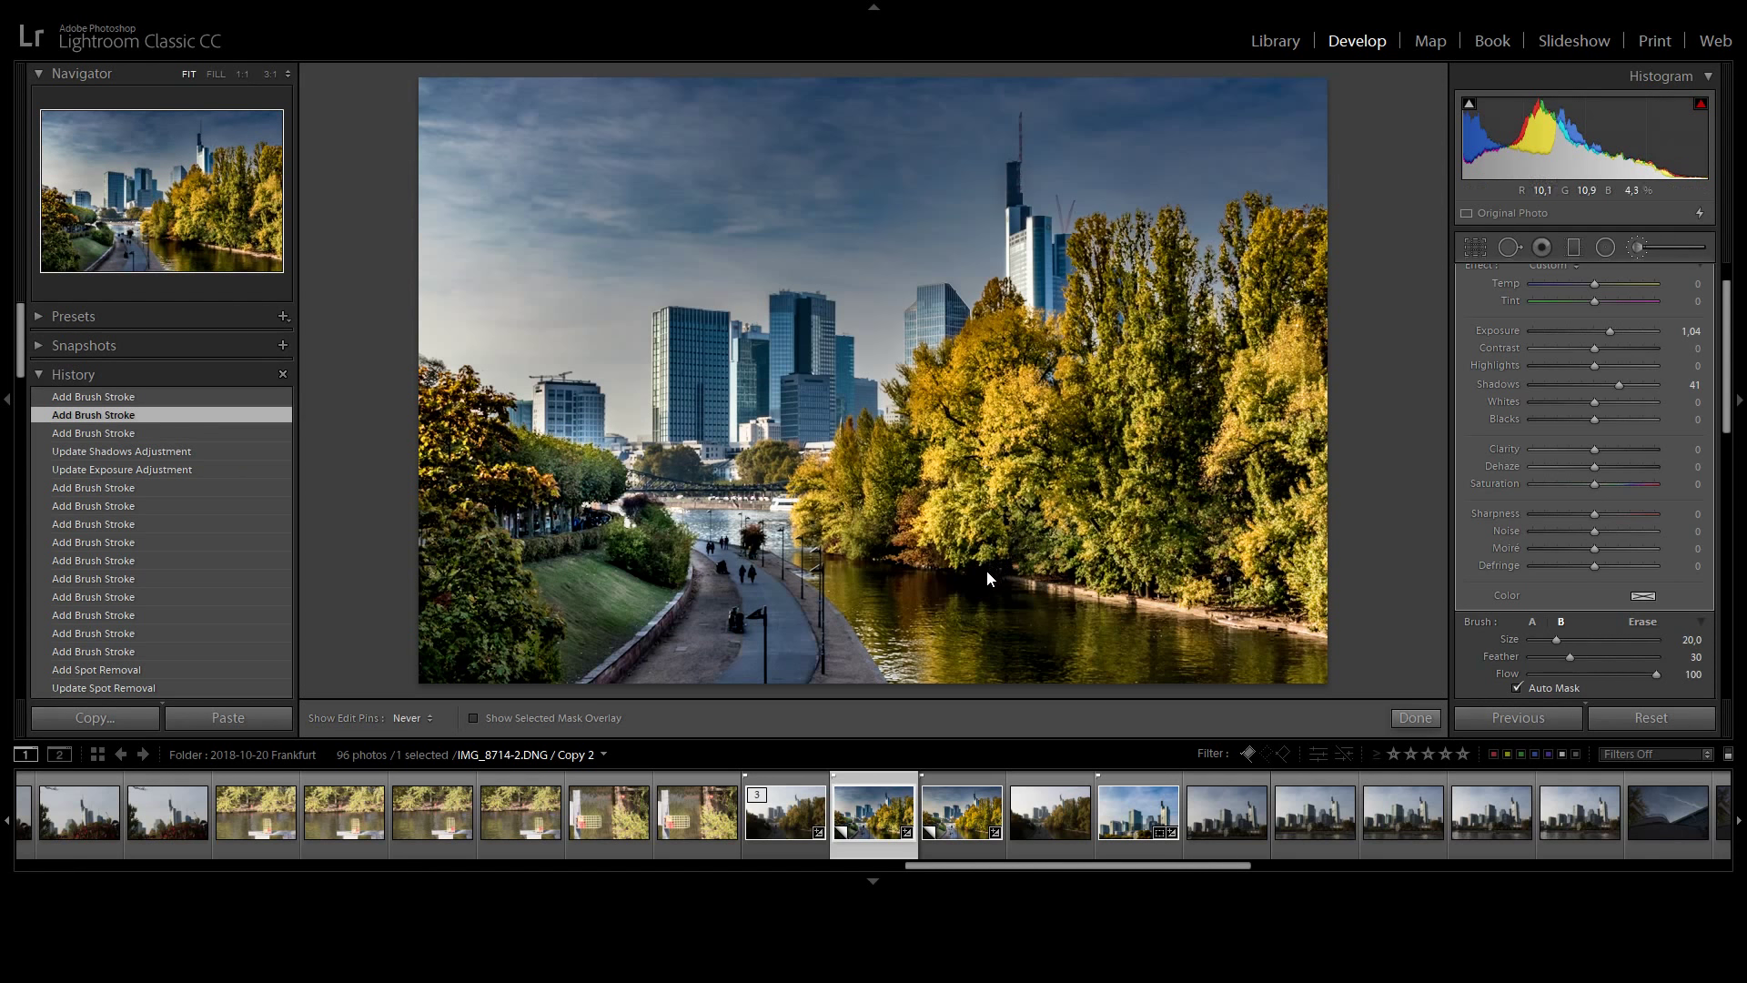
pyautogui.hotkey('ctrl', 'y')
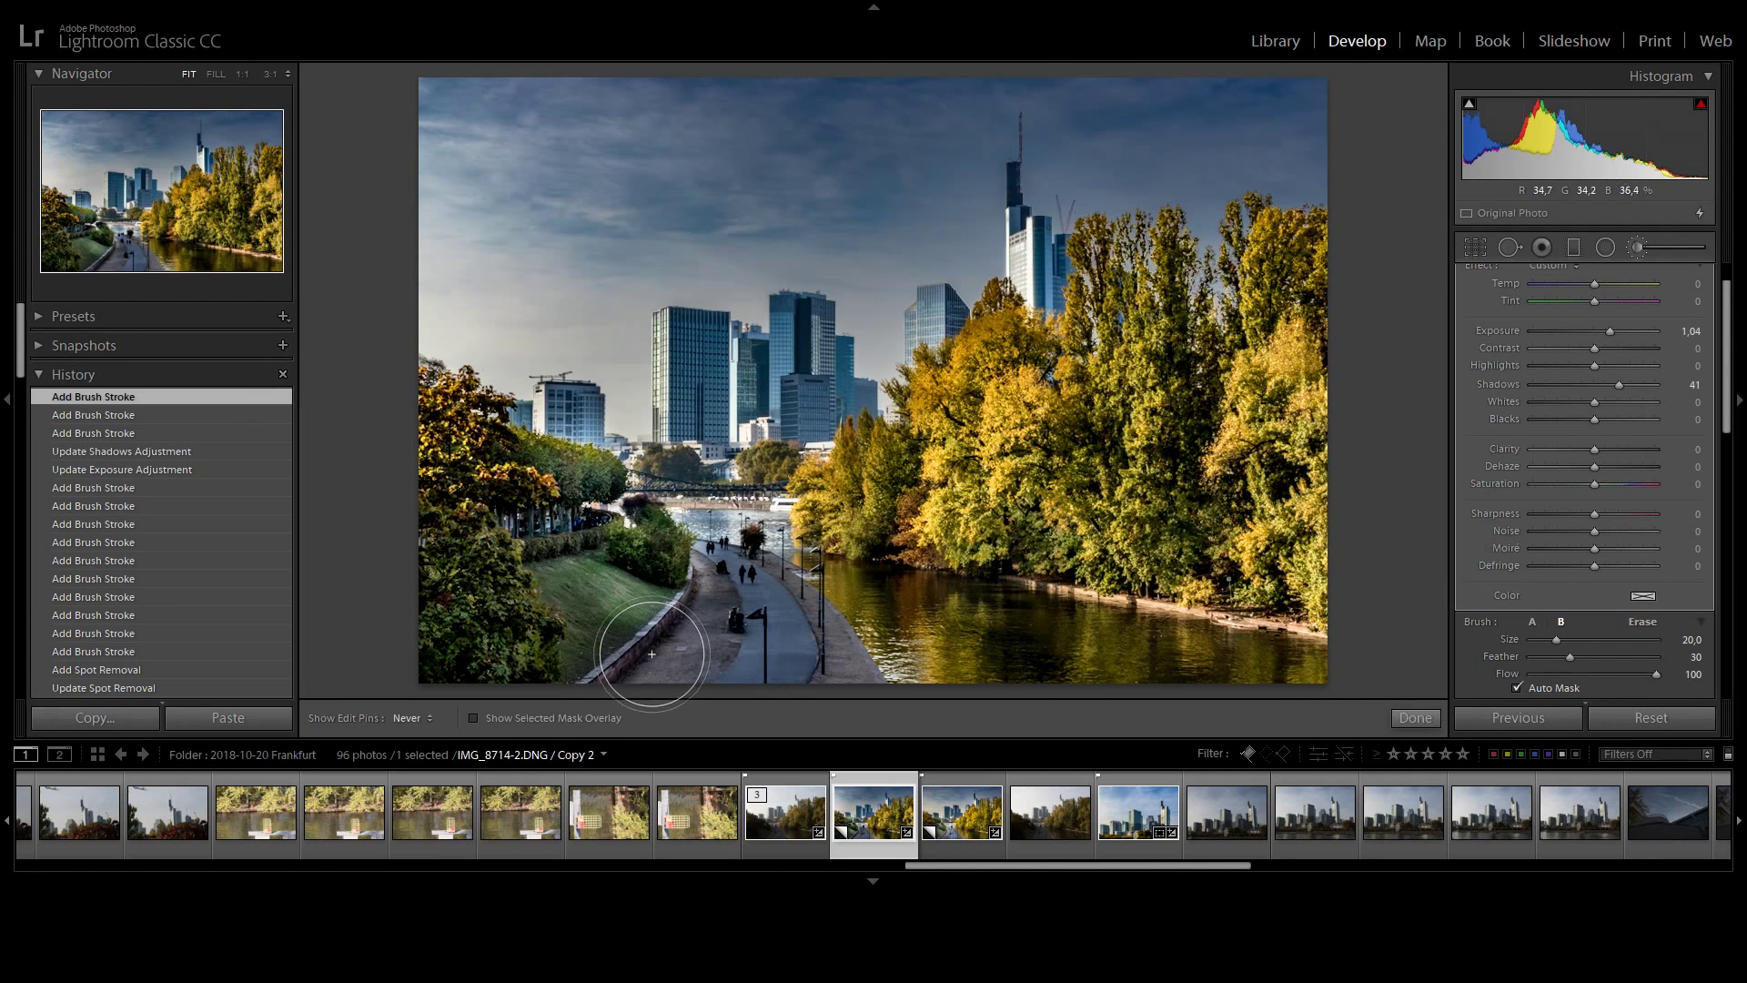
pyautogui.moveTo(652, 653)
pyautogui.mouseDown()
pyautogui.moveTo(675, 615)
pyautogui.moveTo(748, 644)
pyautogui.moveTo(778, 714)
pyautogui.mouseUp()
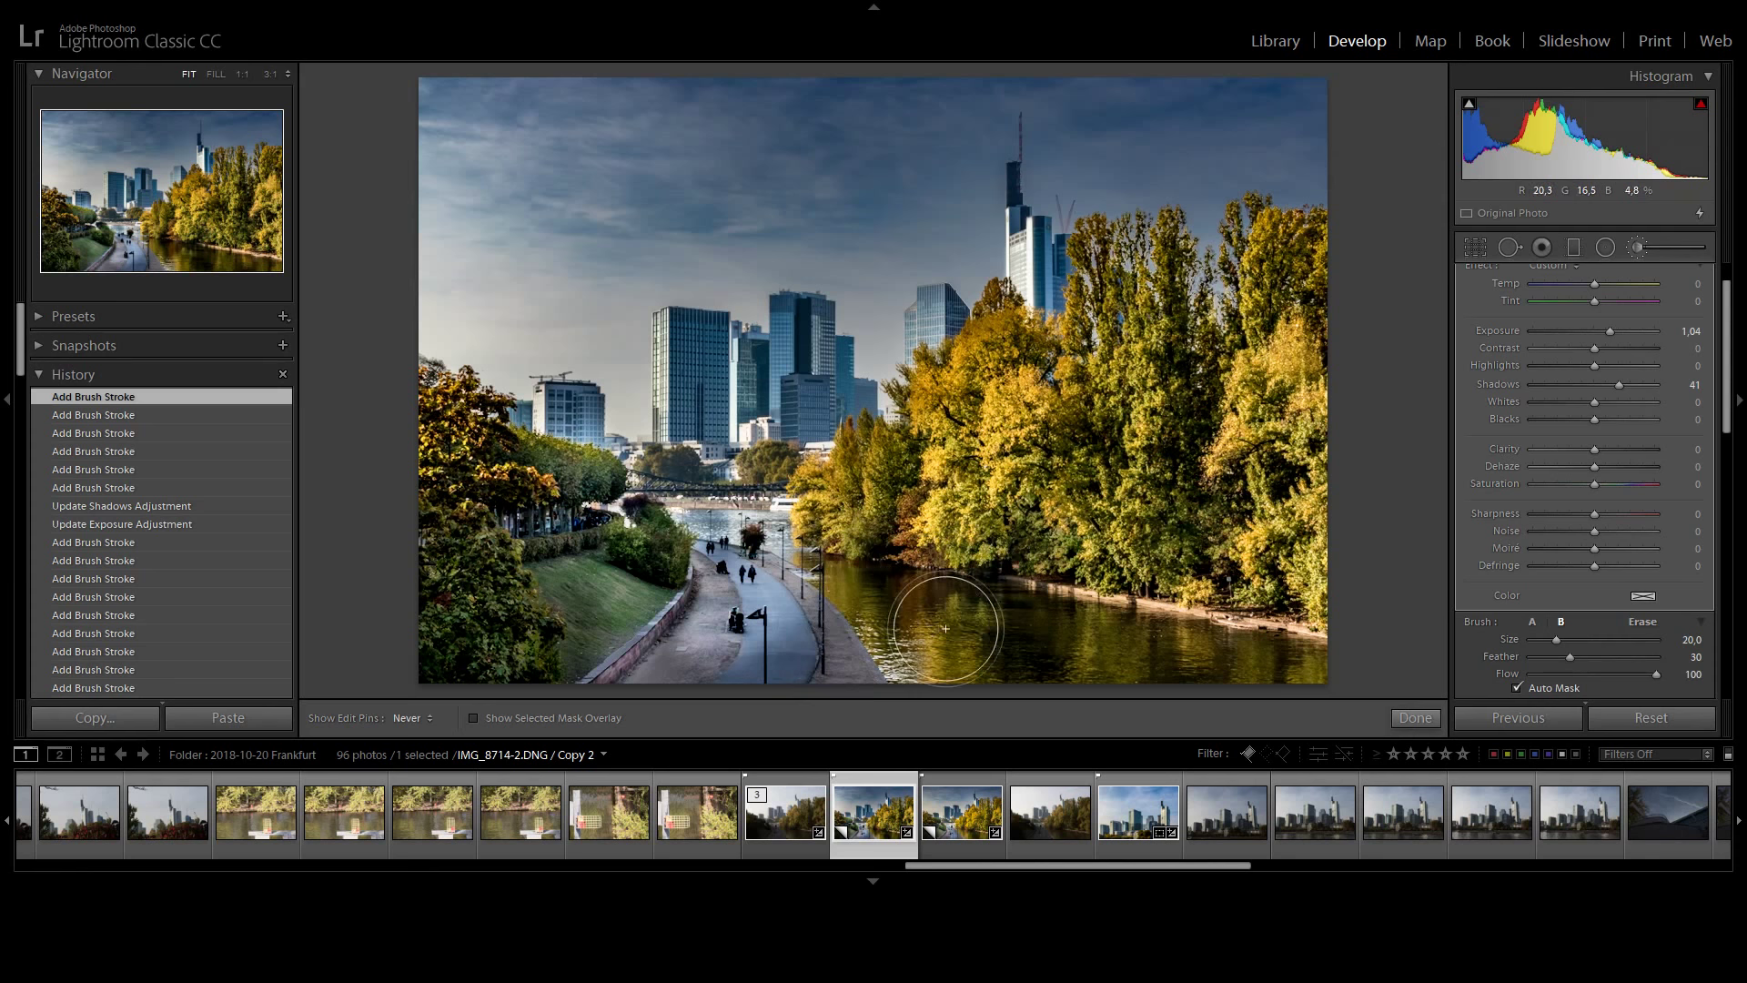
pyautogui.moveTo(945, 628); pyautogui.dragTo(1239, 682)
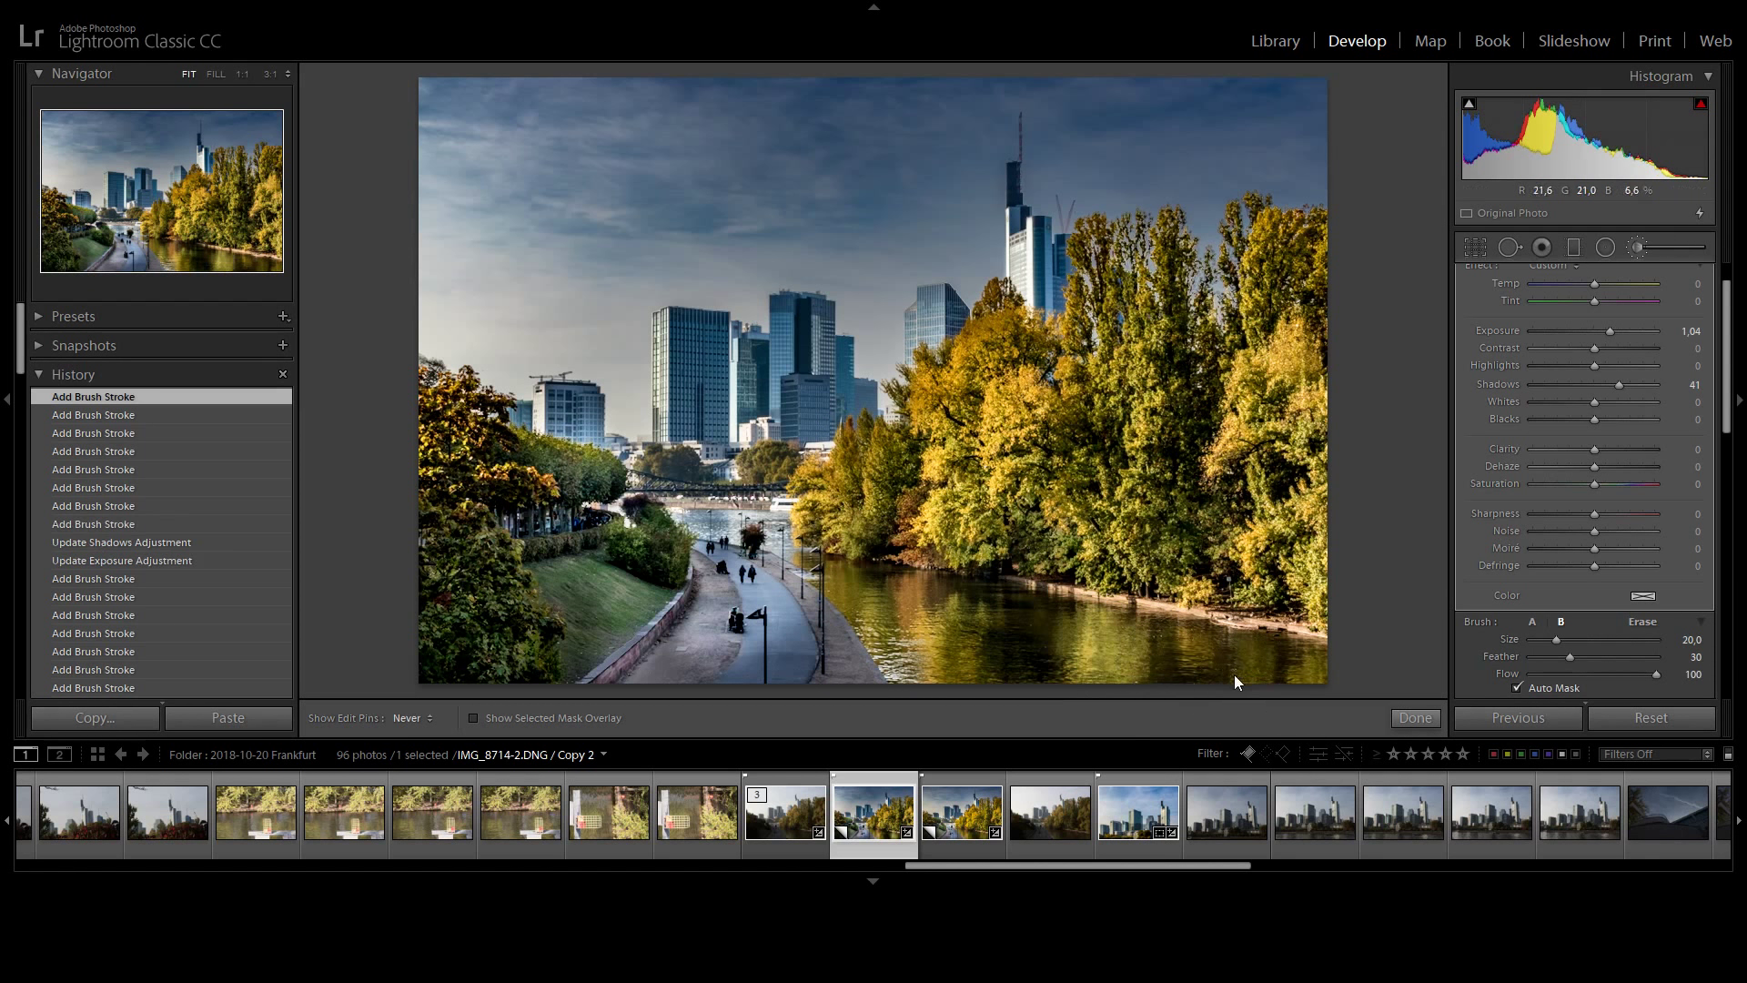
# Extend the current brush mask over the river water in the foreground.
pyautogui.click(1005, 655)
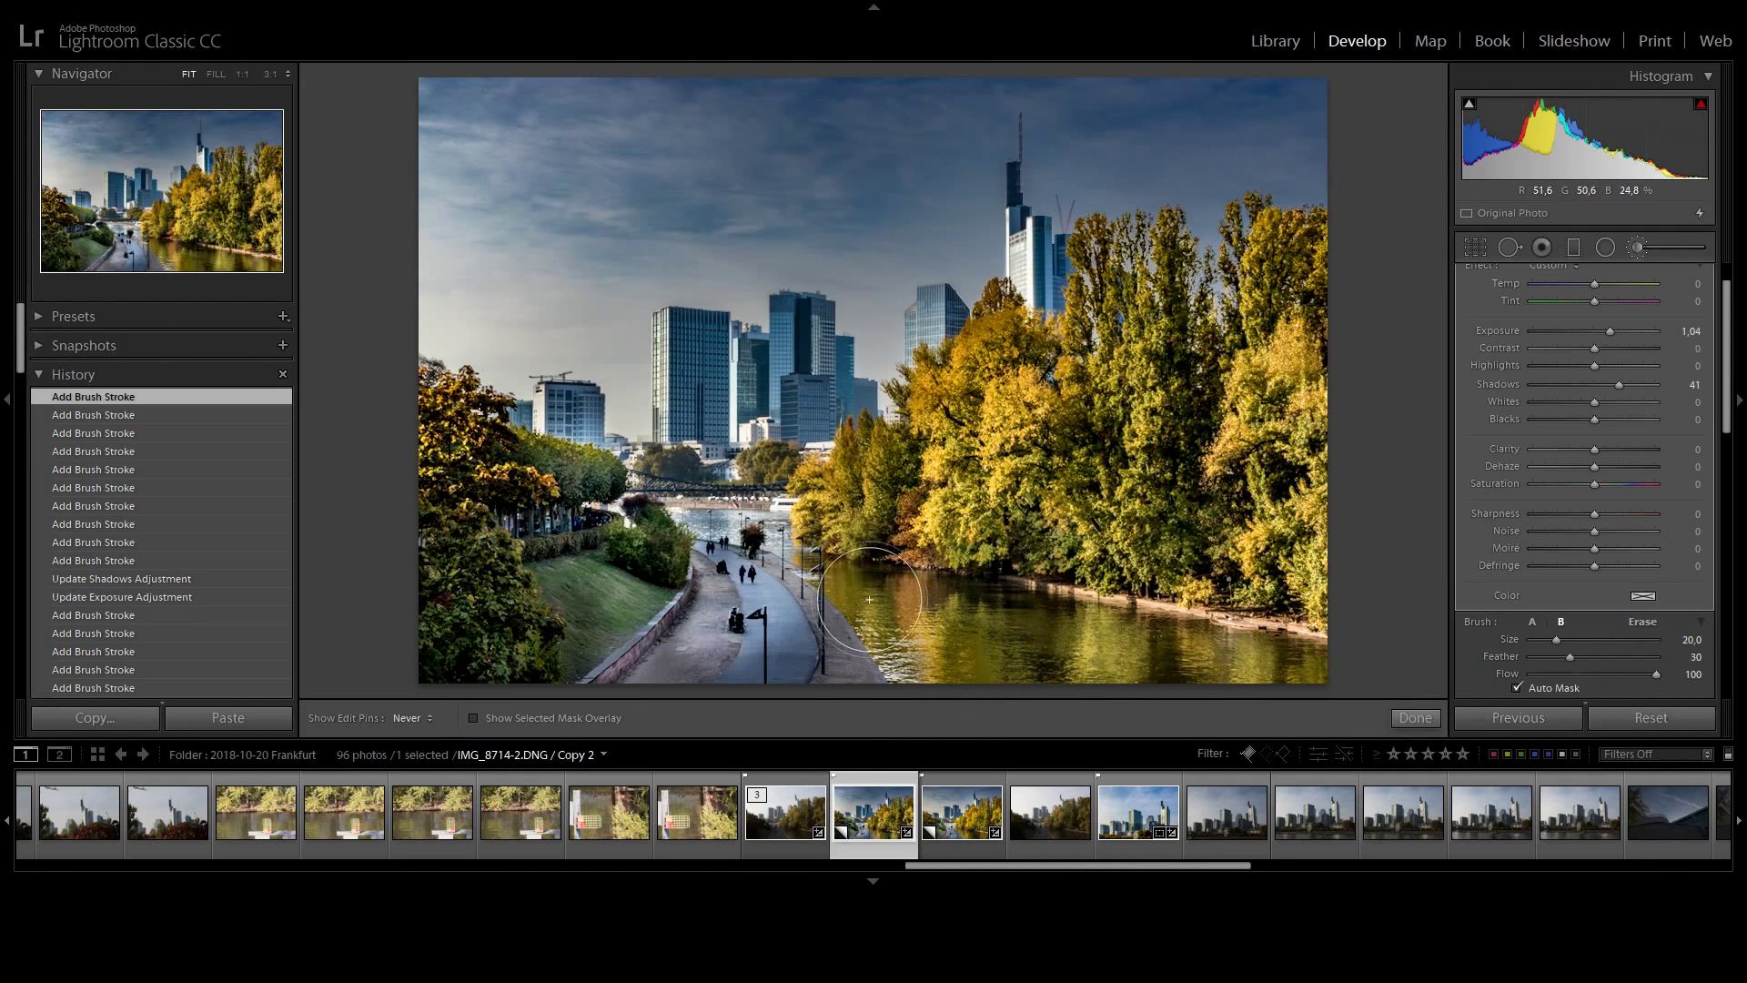
pyautogui.click(1028, 657)
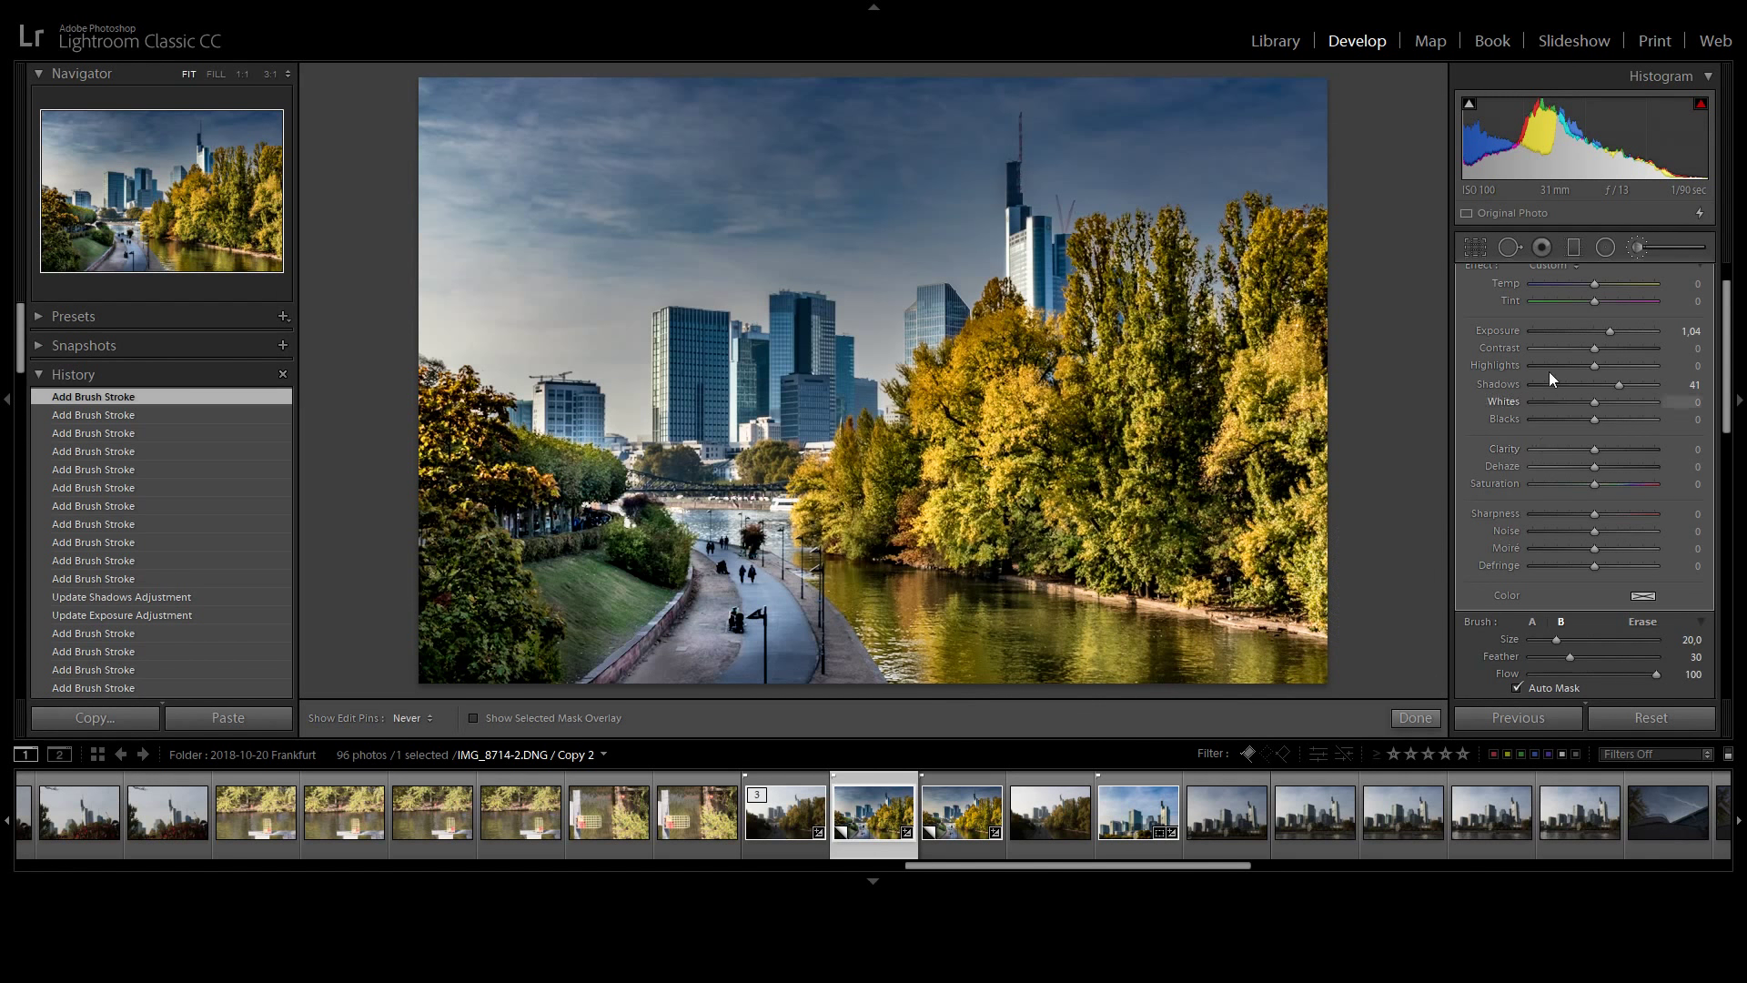
# Set up a new Adjustment Brush mask with Exposure 1.22 and brush size 13.
pyautogui.scroll(2, 1684, 382)
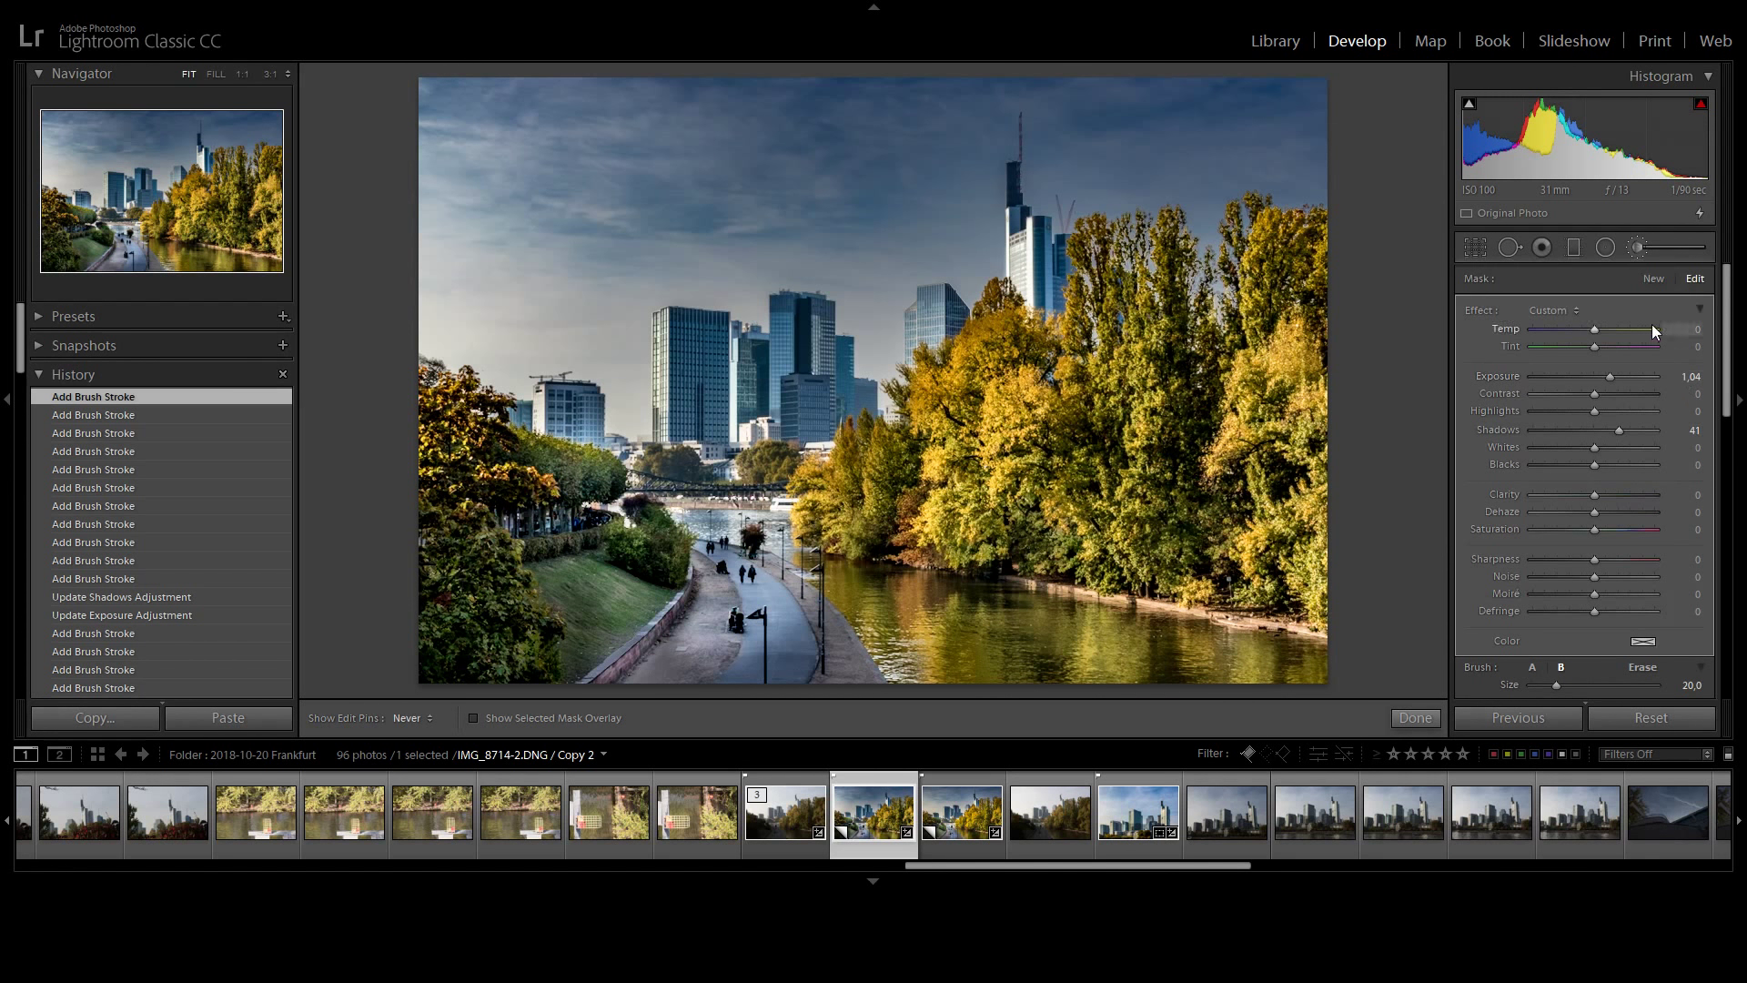
pyautogui.click(1653, 279)
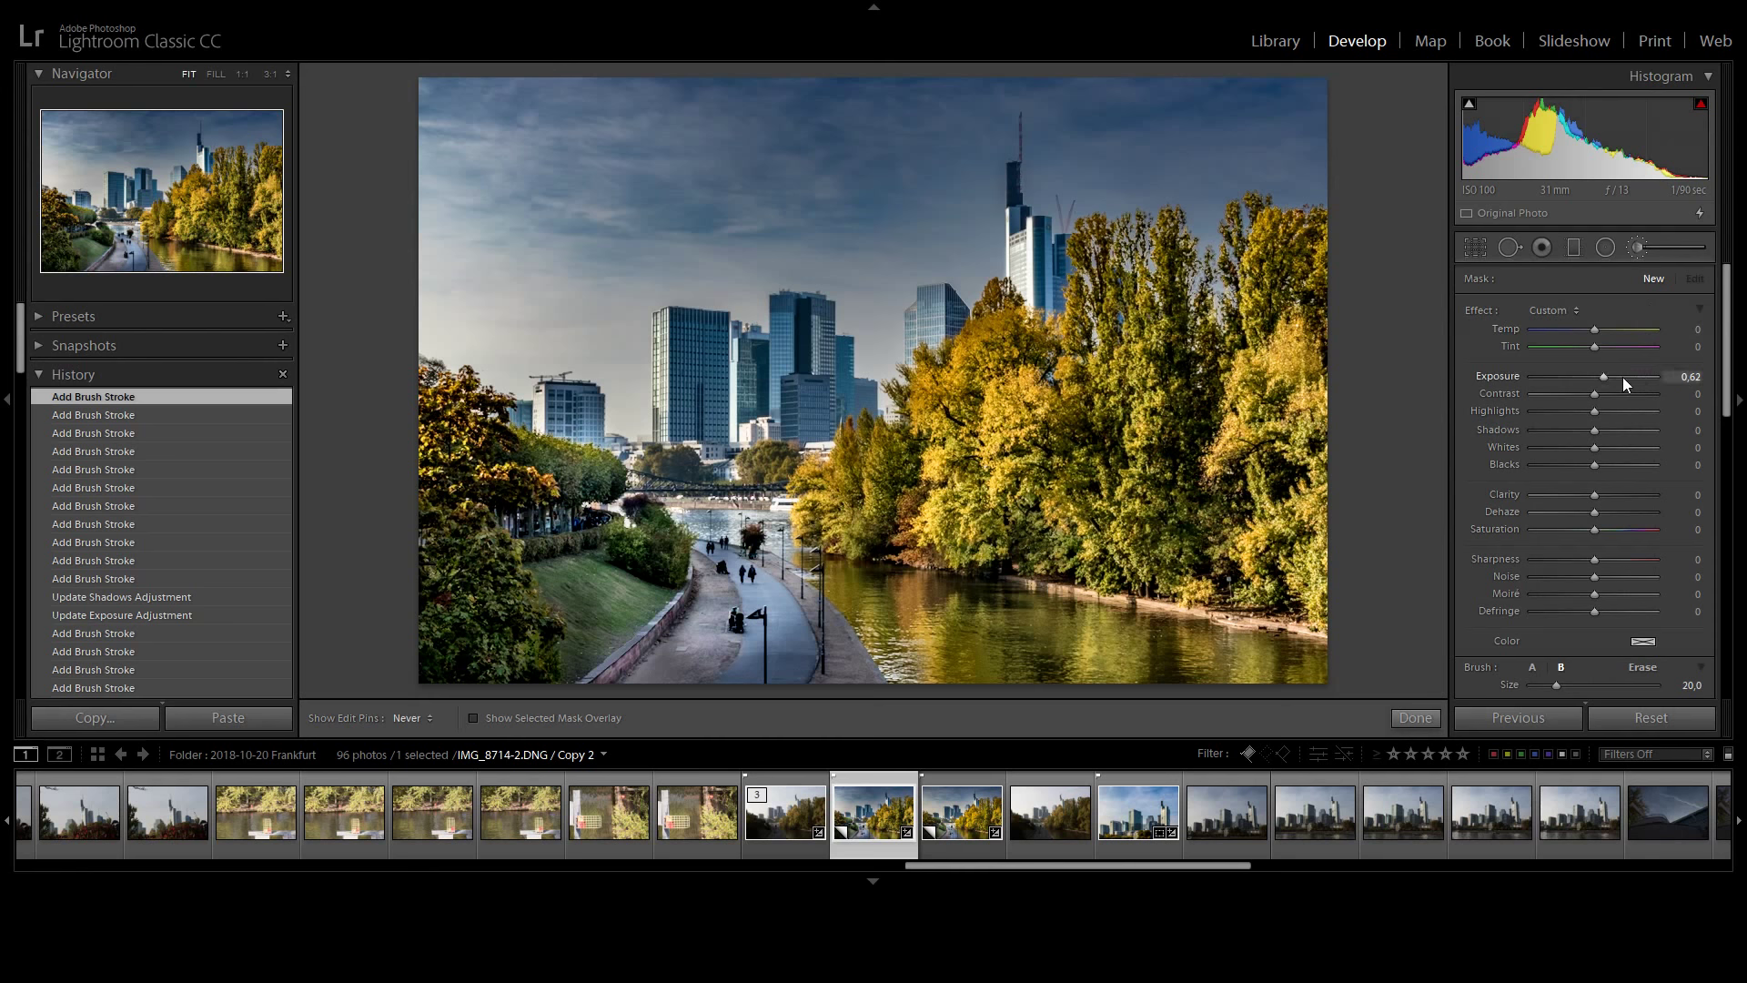
pyautogui.moveTo(1607, 377); pyautogui.dragTo(1612, 378)
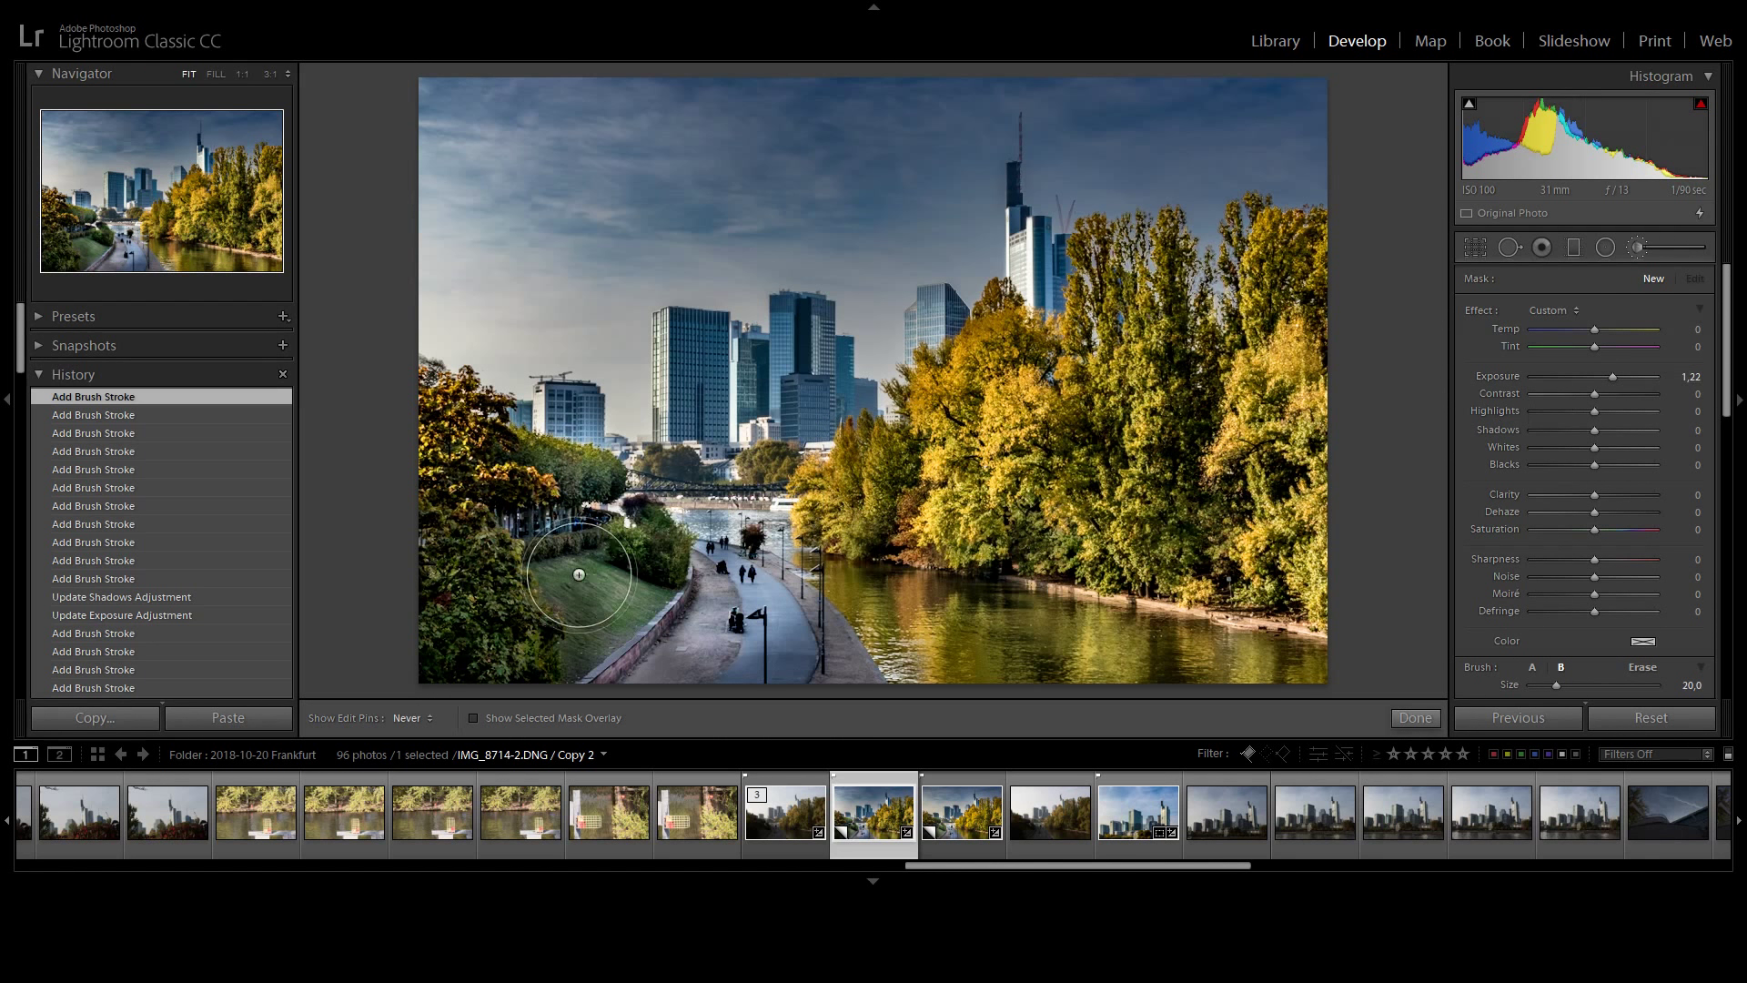
pyautogui.scroll(-1, 619, 537)
pyautogui.scroll(-6, 618, 536)
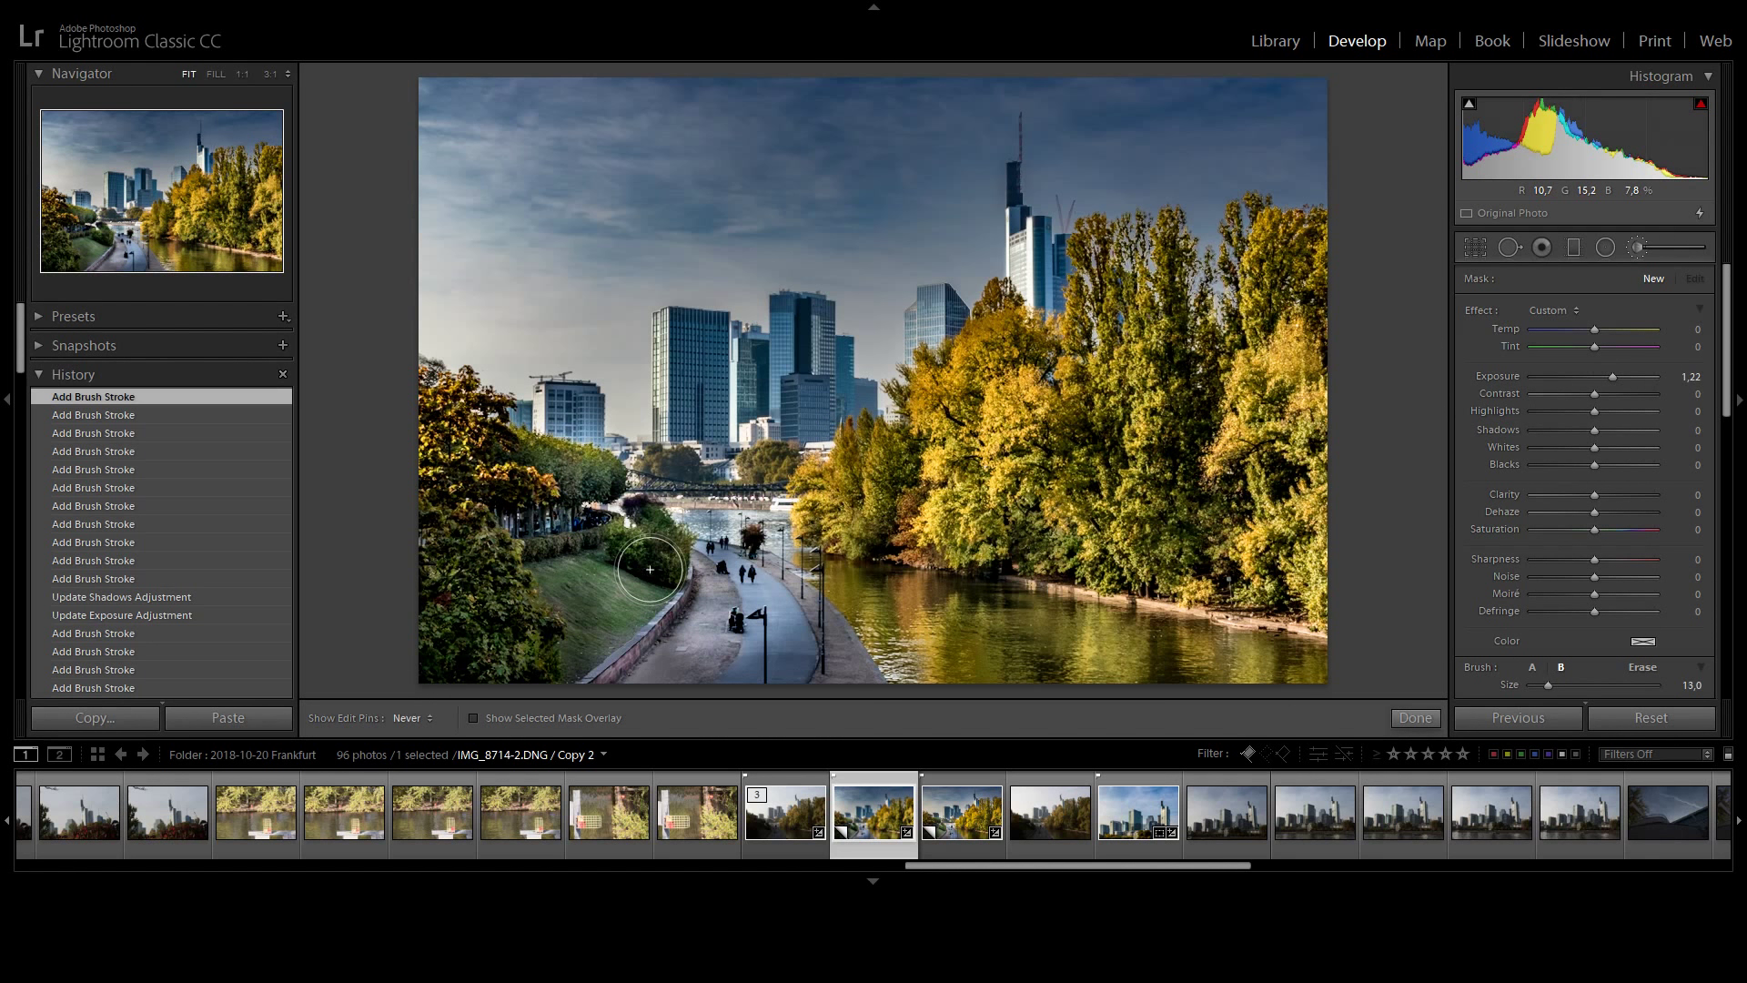
# Brush over the dark bushes, lawn edge and foliage on the left bank, enlarging the brush to size 20.
pyautogui.click(649, 570)
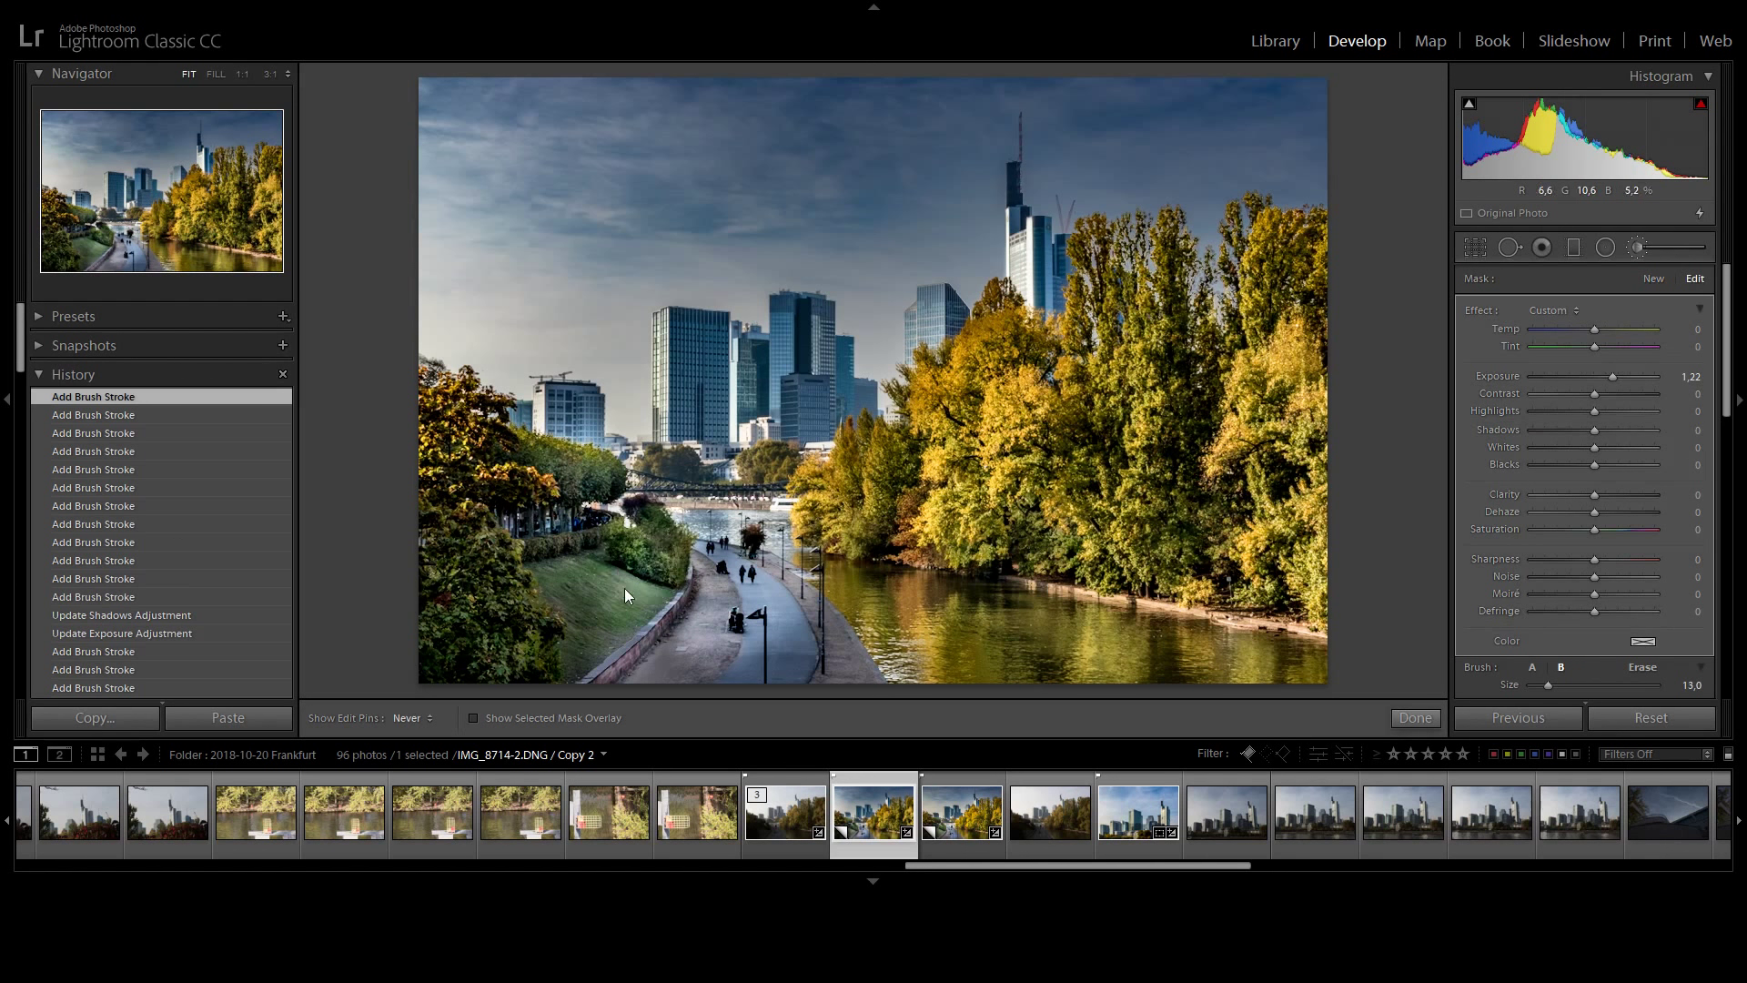
pyautogui.click(624, 596)
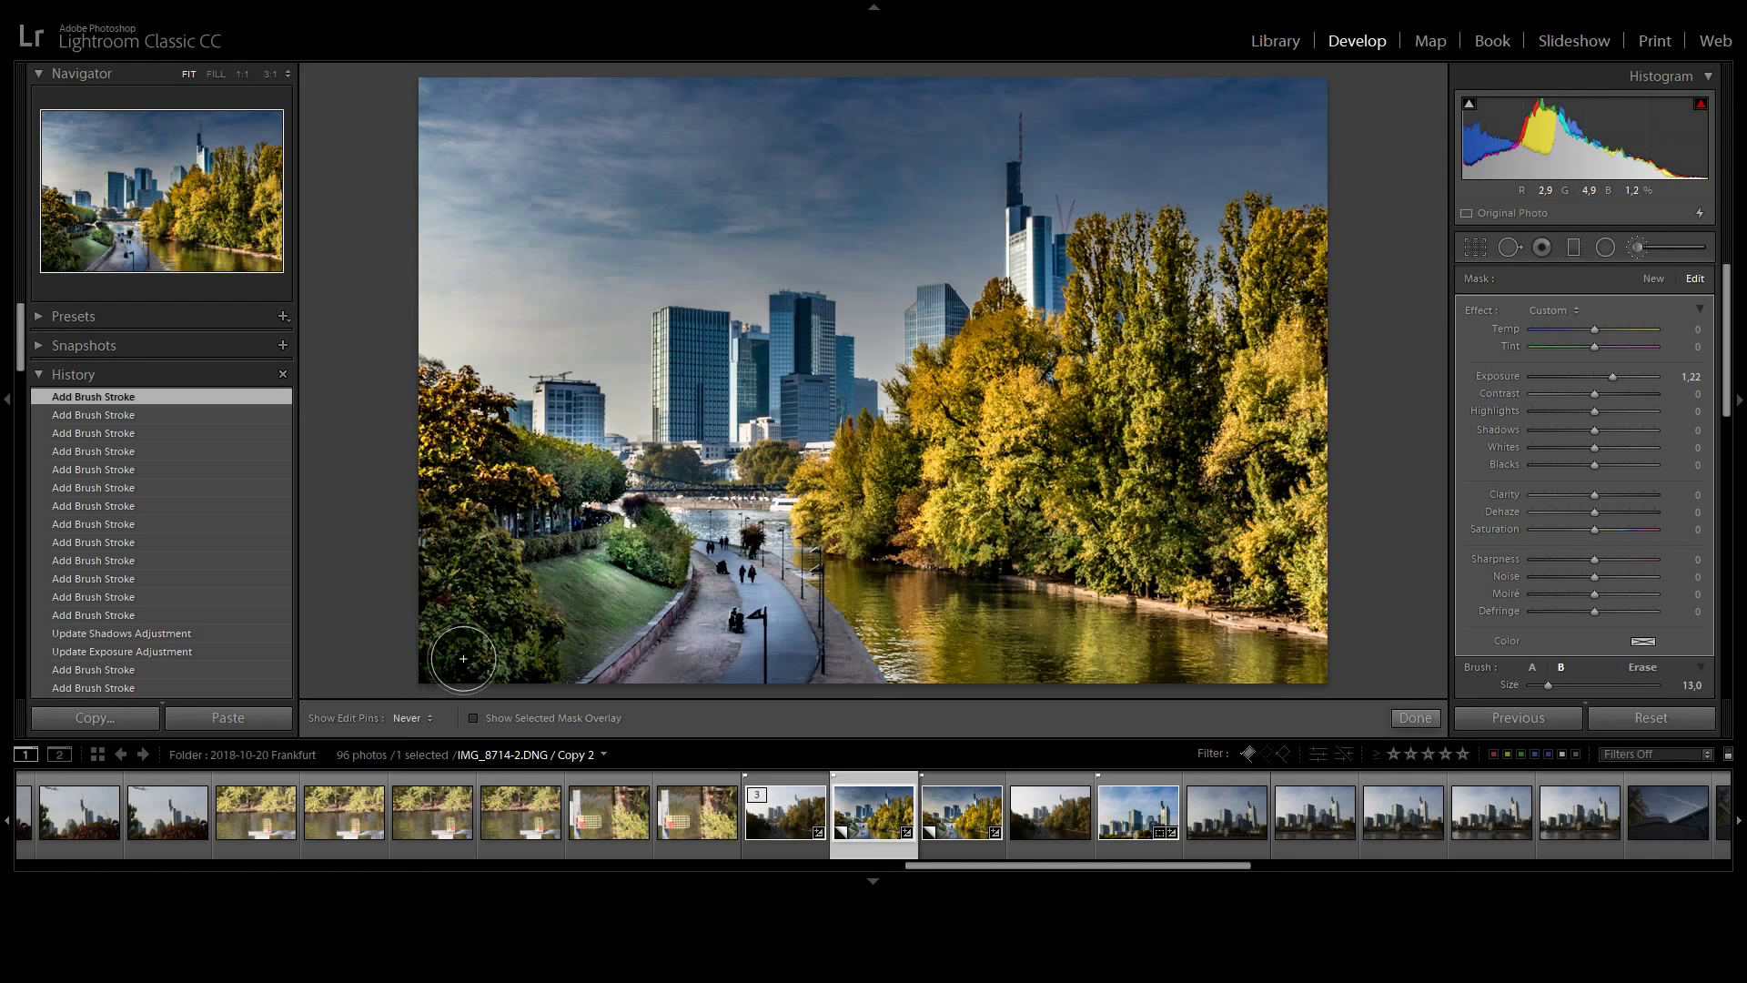
pyautogui.scroll(4, 473, 649)
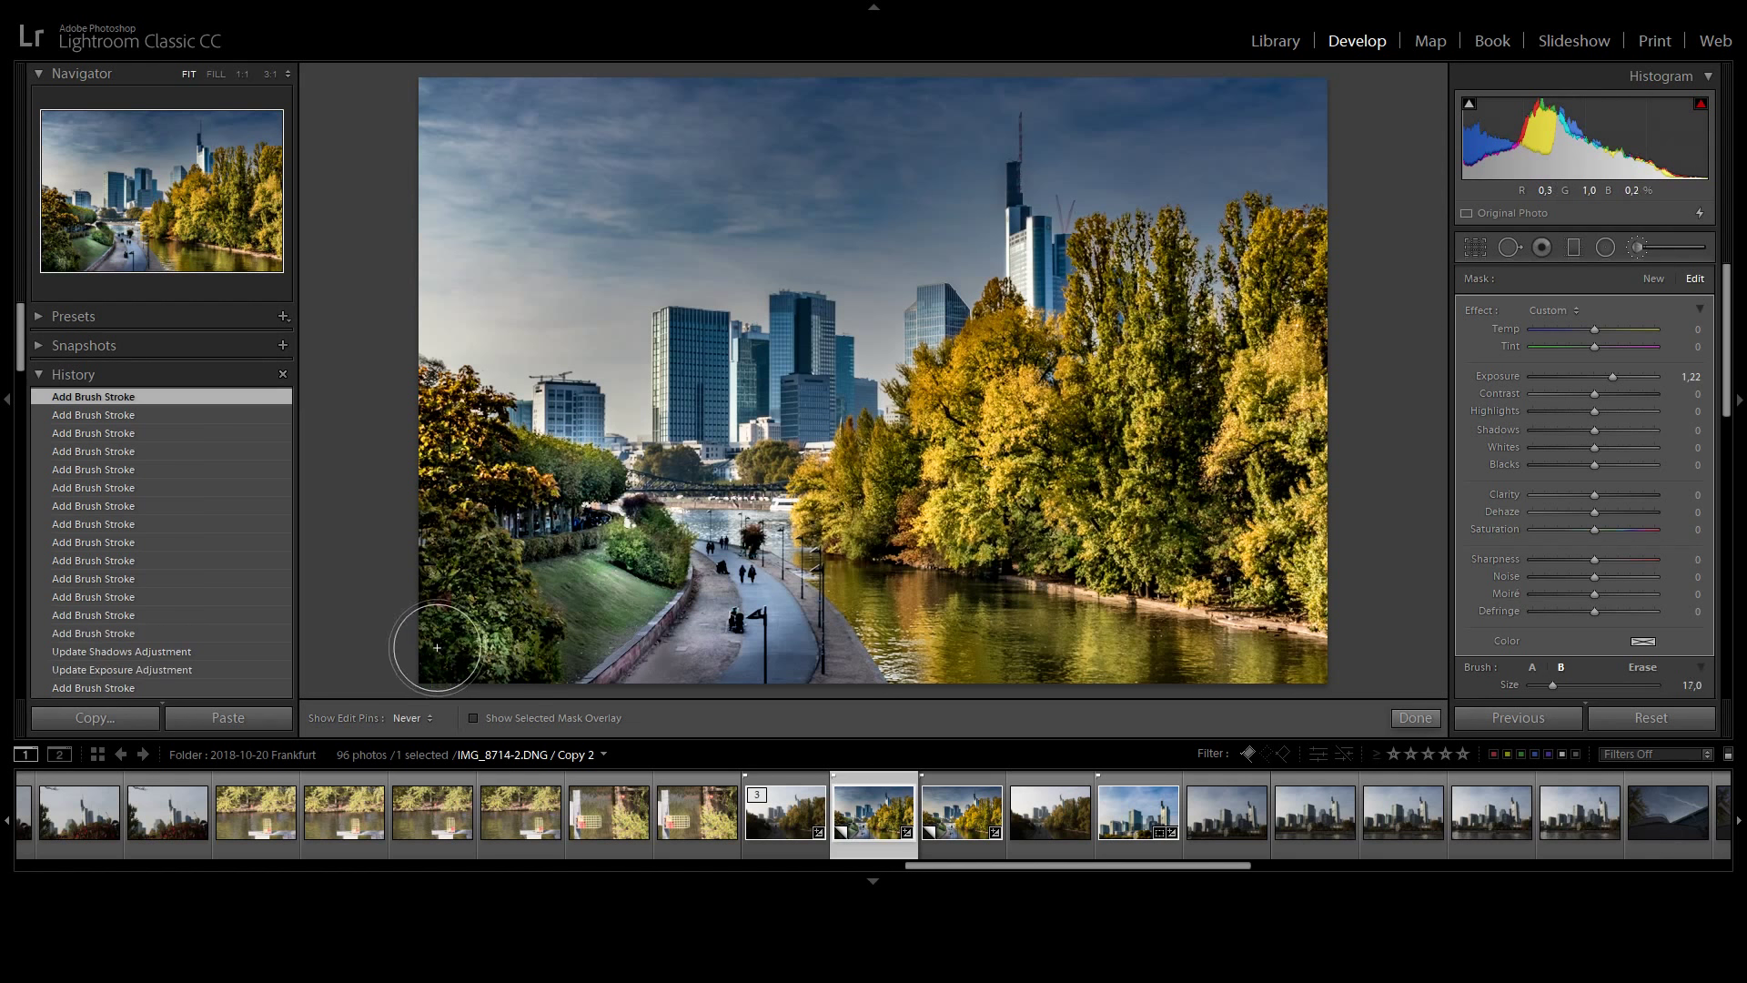
pyautogui.moveTo(447, 654); pyautogui.dragTo(473, 581)
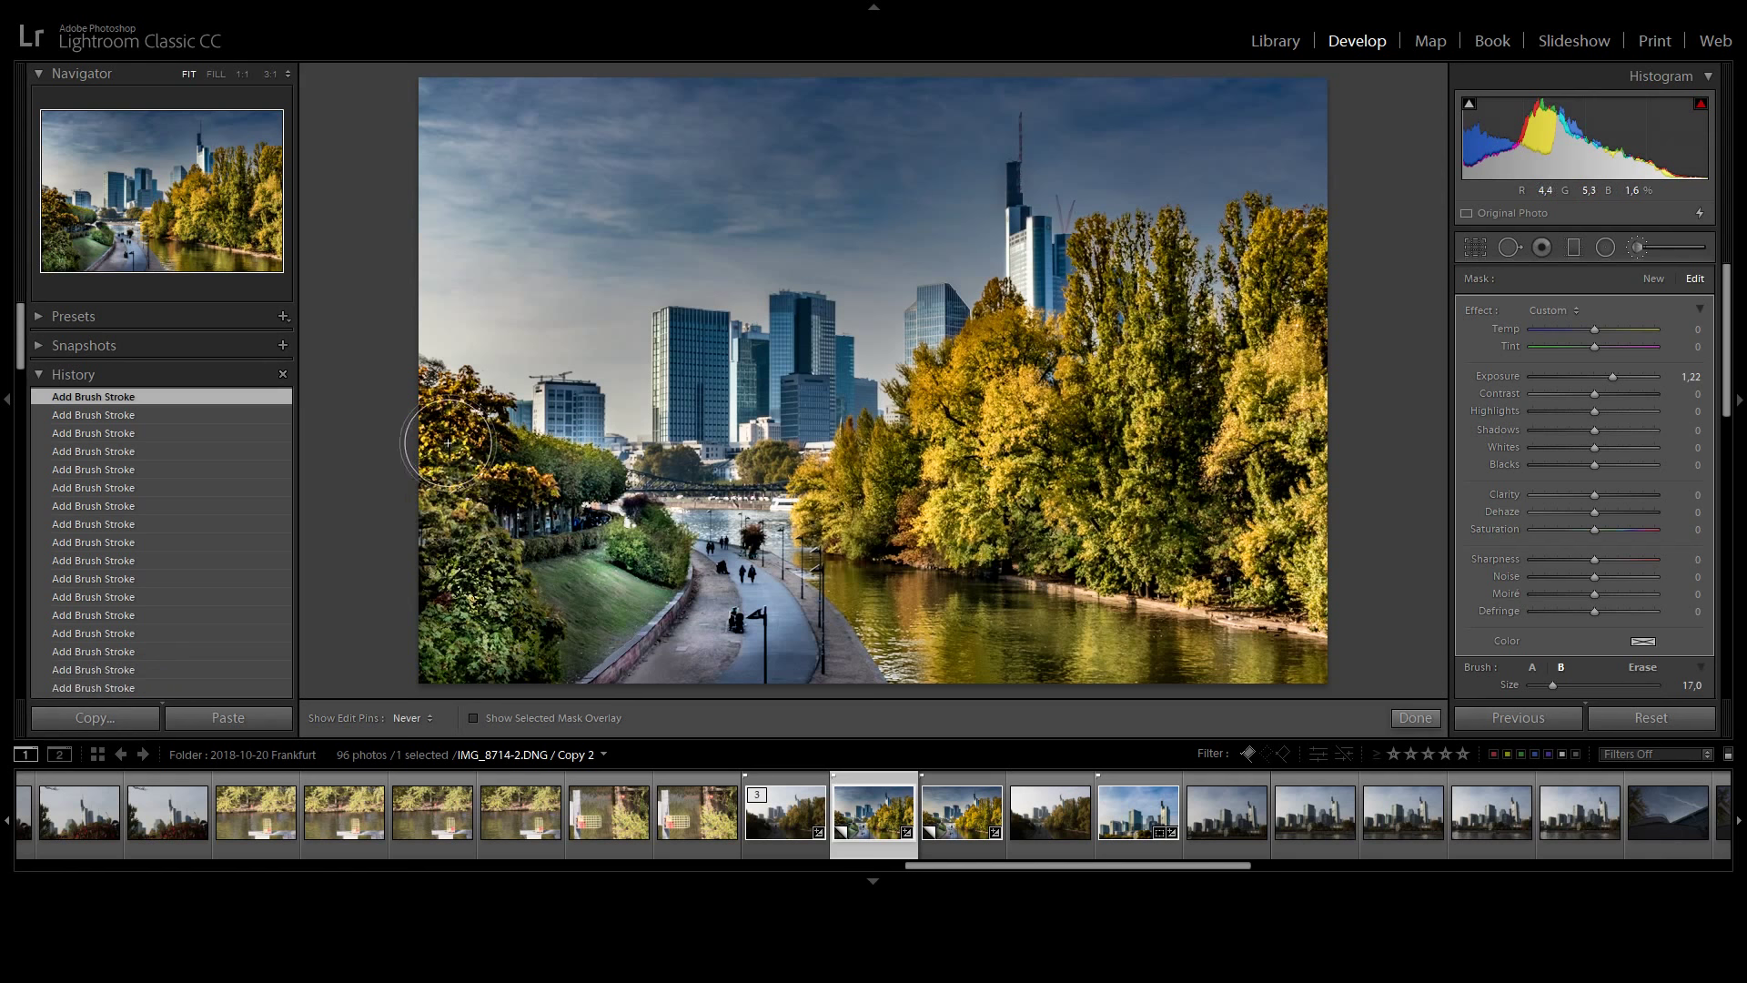
pyautogui.scroll(2, 1207, 543)
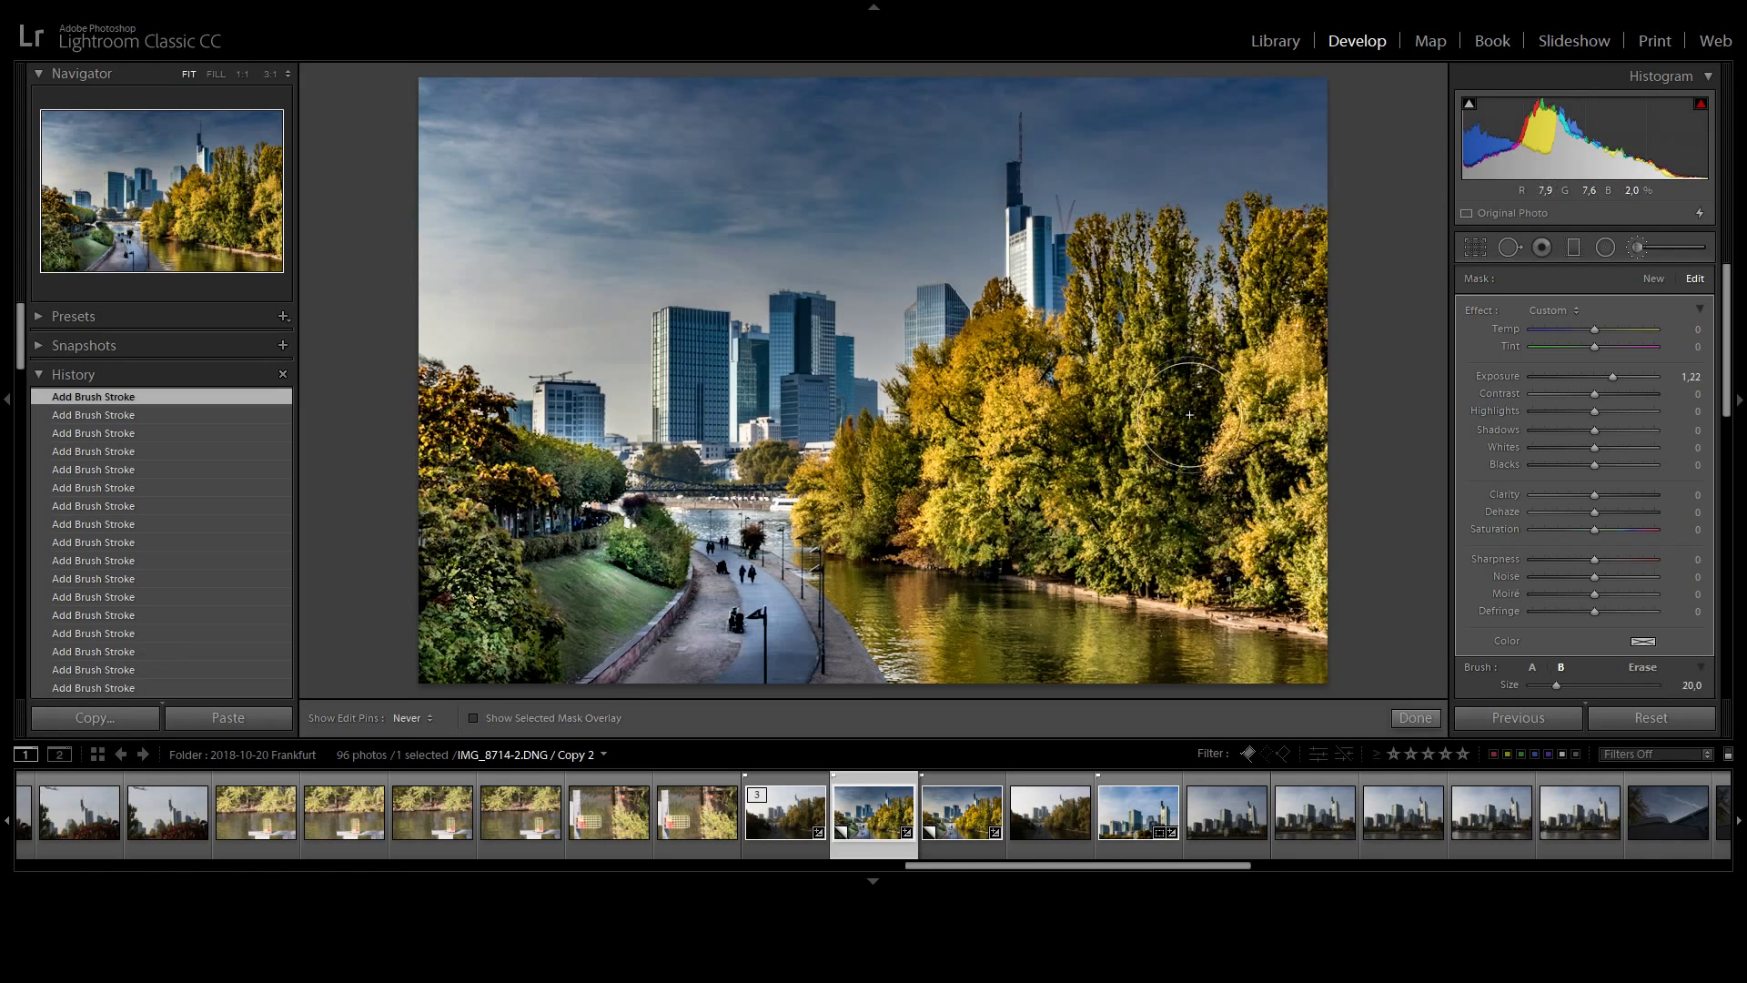
pyautogui.scroll(1, 1211, 522)
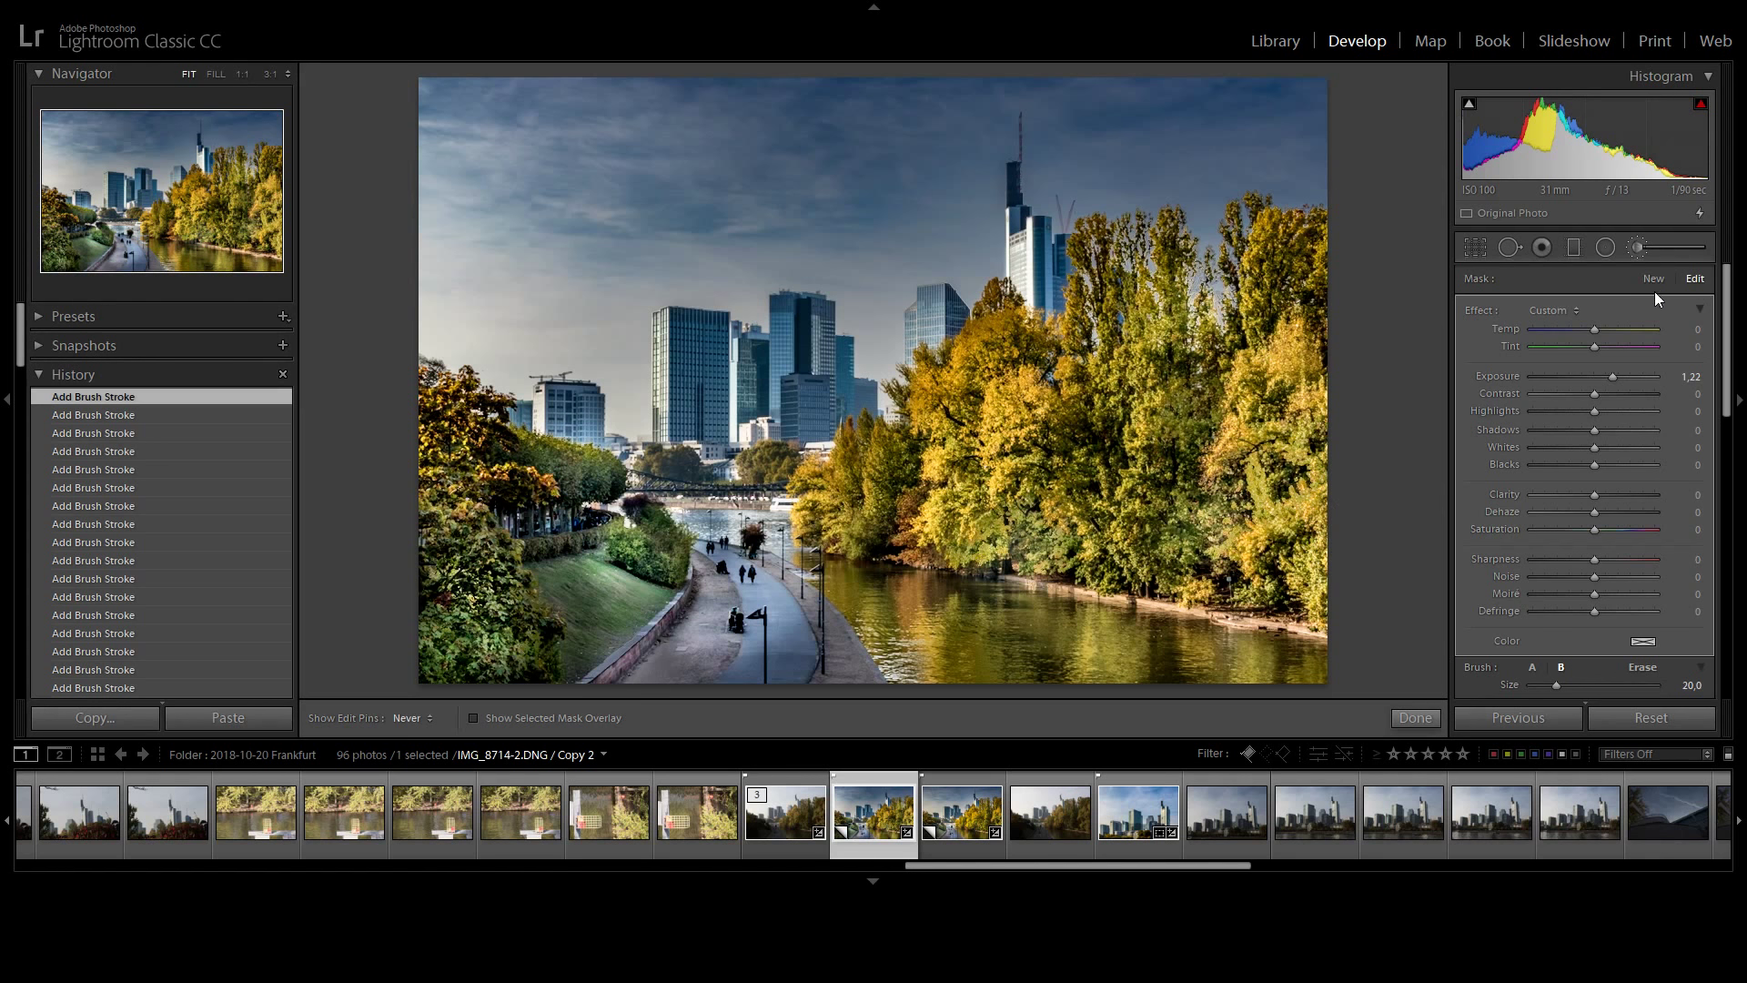
# Set the brush adjustment's Exposure to 0.62 and Clarity to 26, with brush size 24.
pyautogui.click(1602, 377)
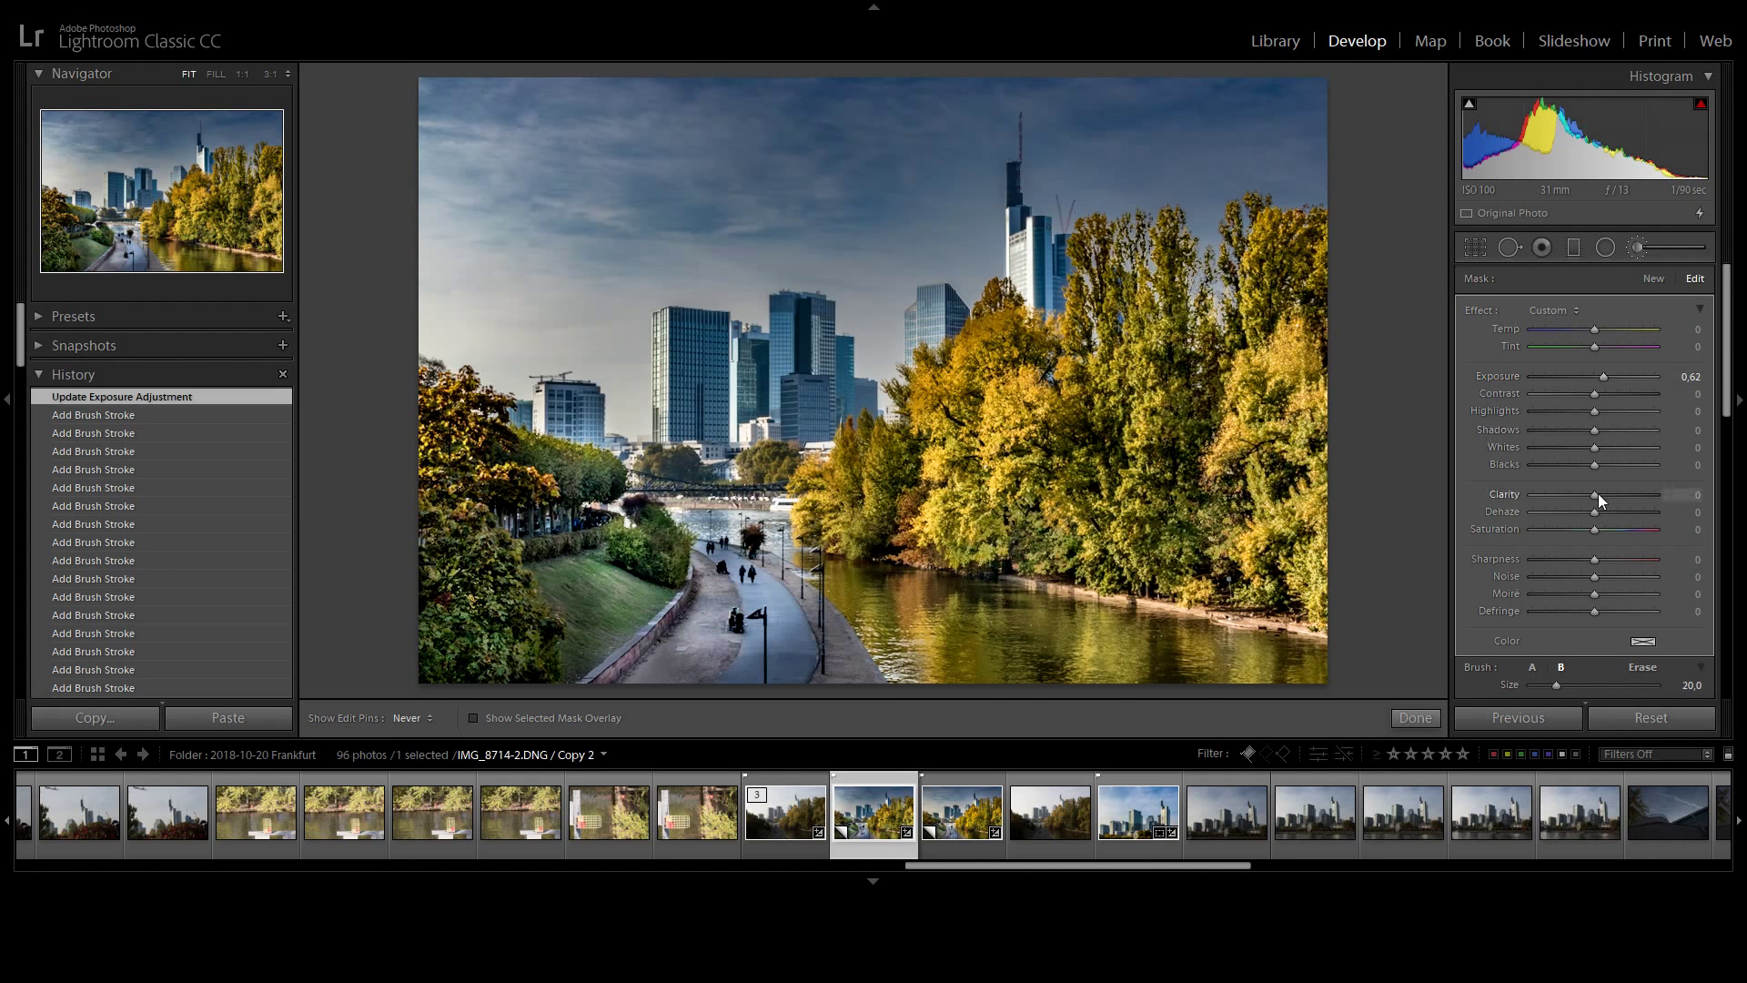
pyautogui.moveTo(1598, 493)
pyautogui.mouseDown()
pyautogui.moveTo(1634, 489)
pyautogui.moveTo(1613, 478)
pyautogui.mouseUp()
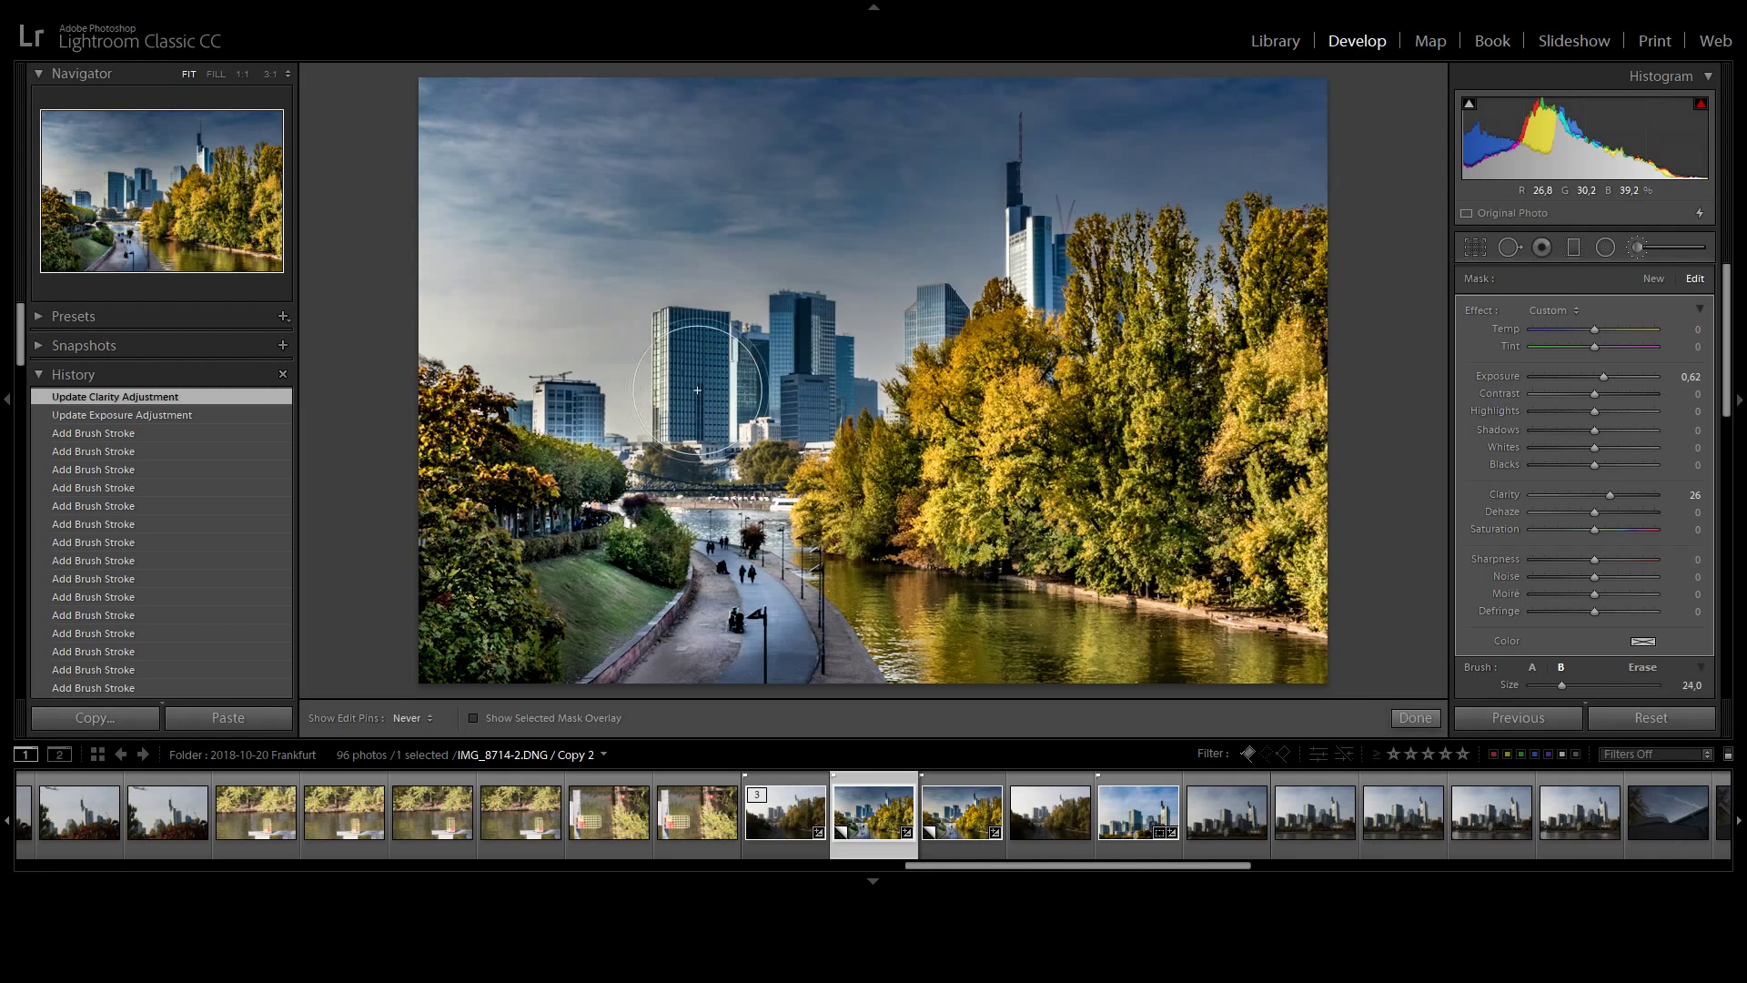
pyautogui.scroll(2, 684, 370)
# Brush over the skyline buildings from the low left block to the tall tower, and over the river in the lower right foreground.
pyautogui.moveTo(683, 370); pyautogui.dragTo(693, 400)
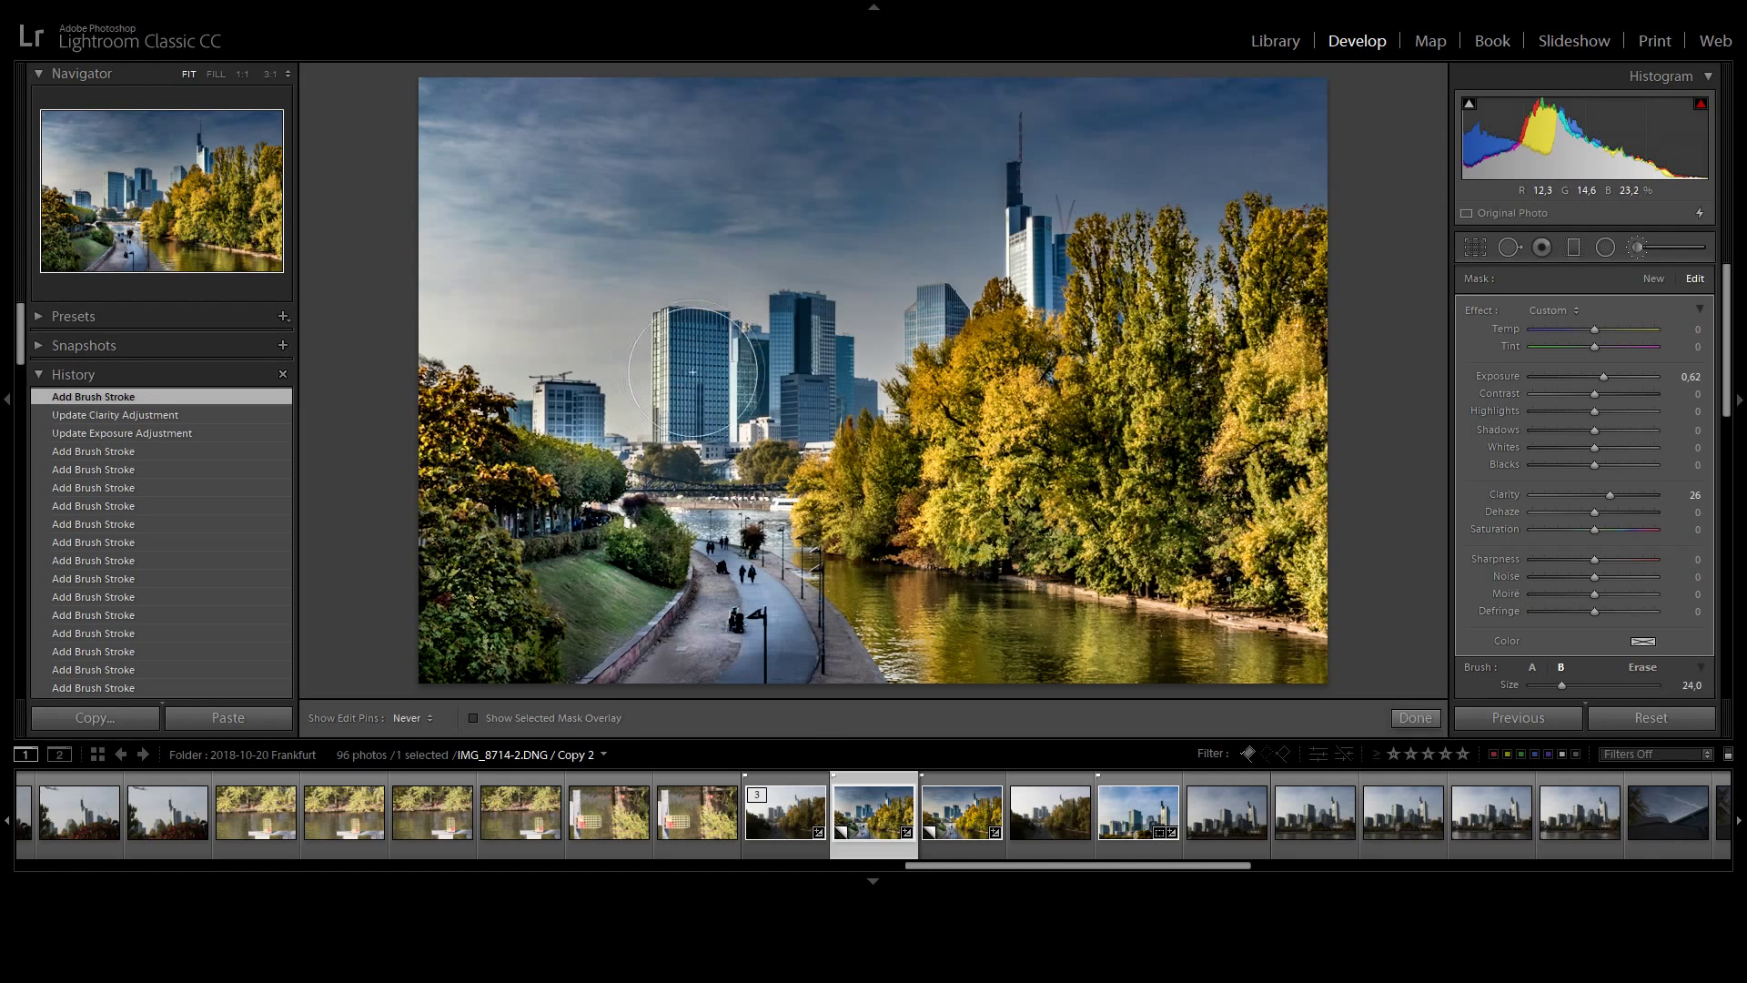
pyautogui.moveTo(592, 424)
pyautogui.mouseDown()
pyautogui.moveTo(546, 437)
pyautogui.moveTo(566, 424)
pyautogui.moveTo(583, 455)
pyautogui.mouseUp()
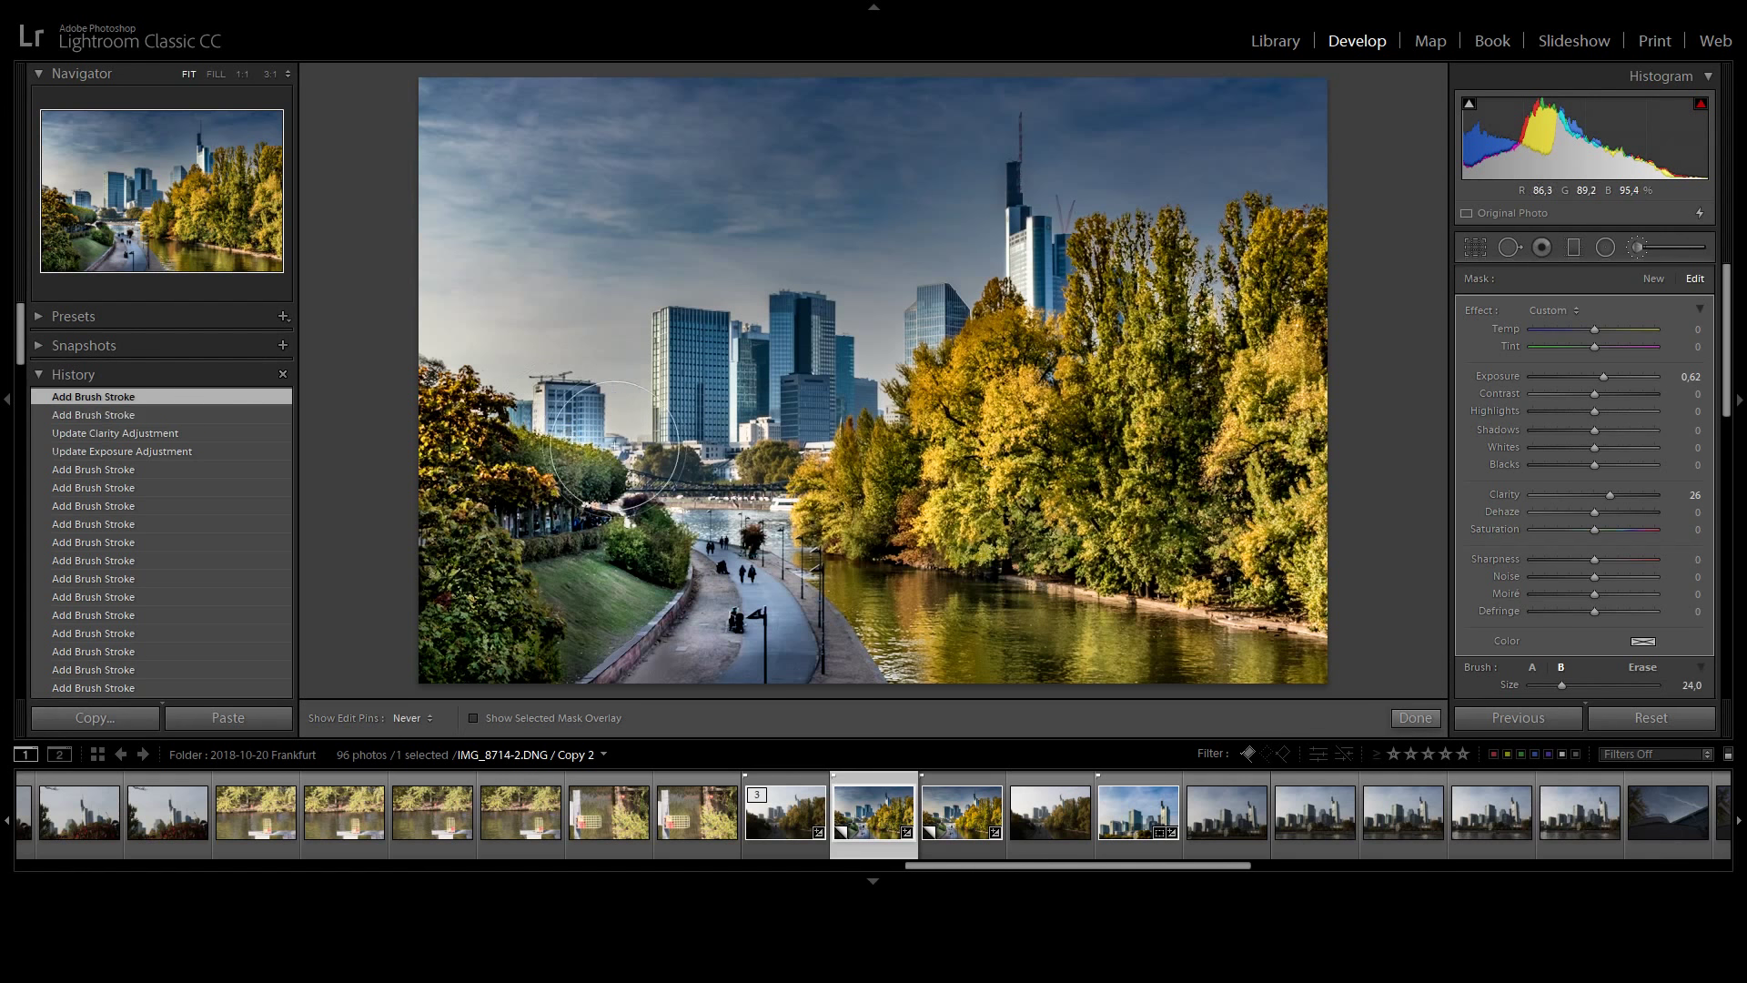
pyautogui.moveTo(777, 371)
pyautogui.mouseDown()
pyautogui.moveTo(800, 327)
pyautogui.moveTo(773, 355)
pyautogui.moveTo(817, 407)
pyautogui.mouseUp()
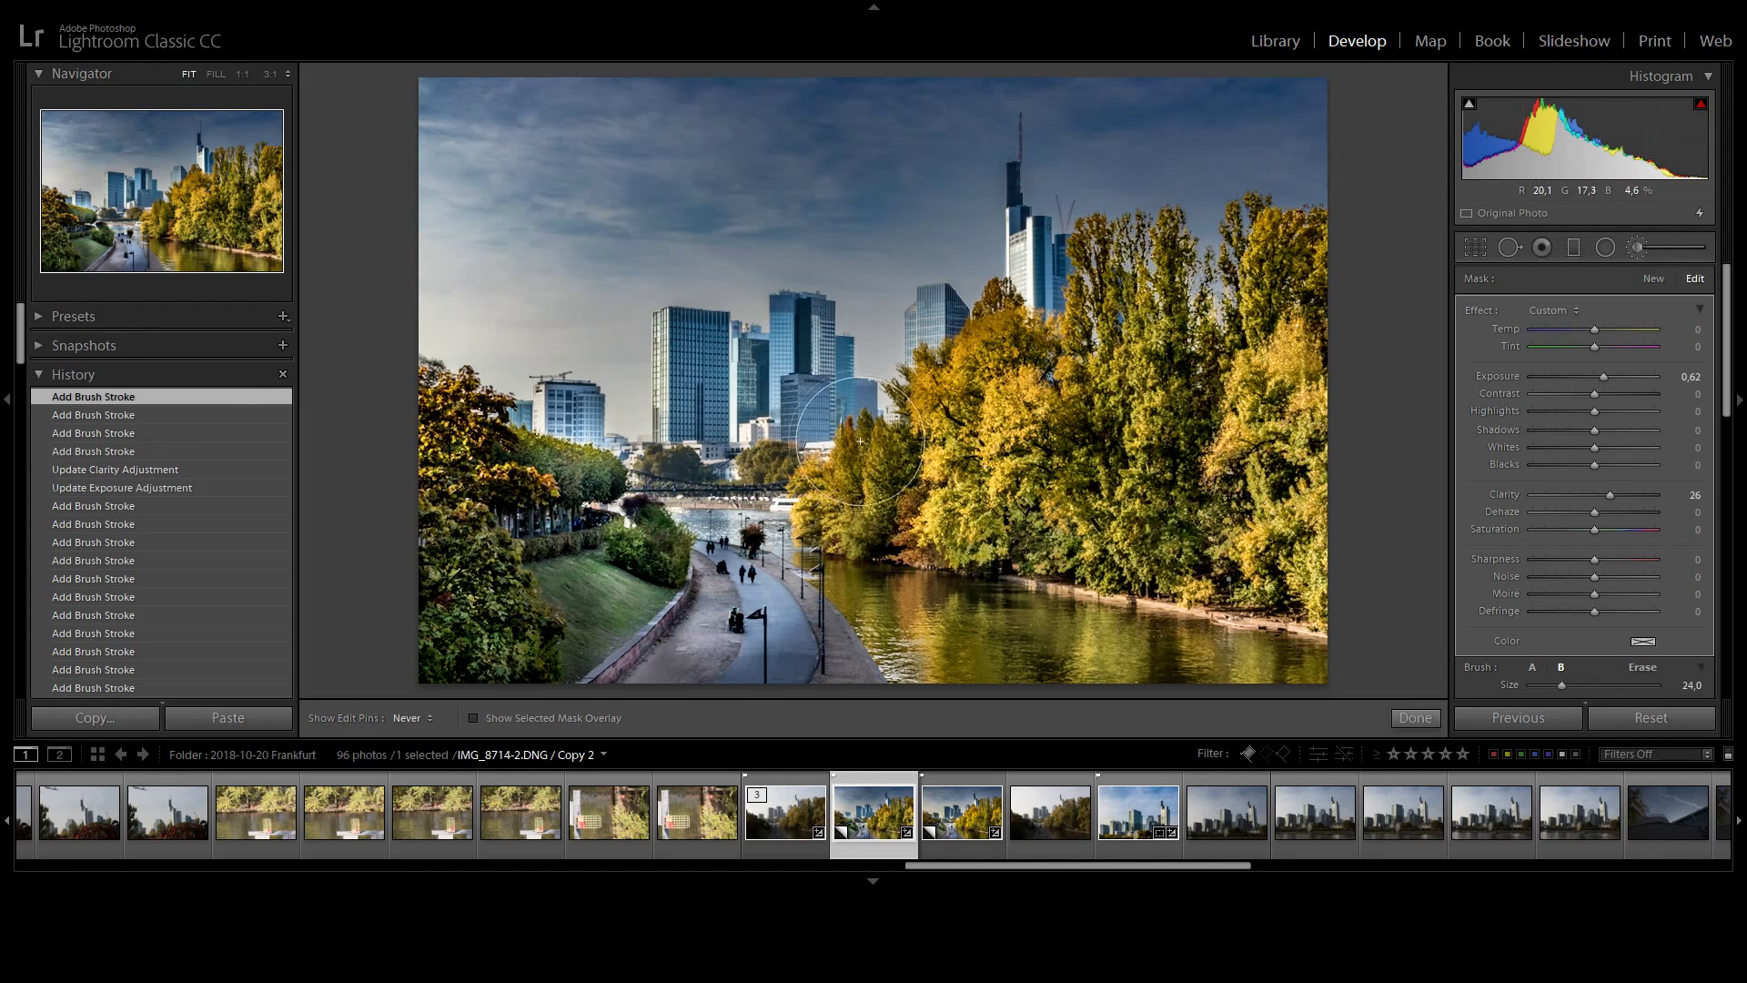
pyautogui.moveTo(931, 328); pyautogui.dragTo(954, 338)
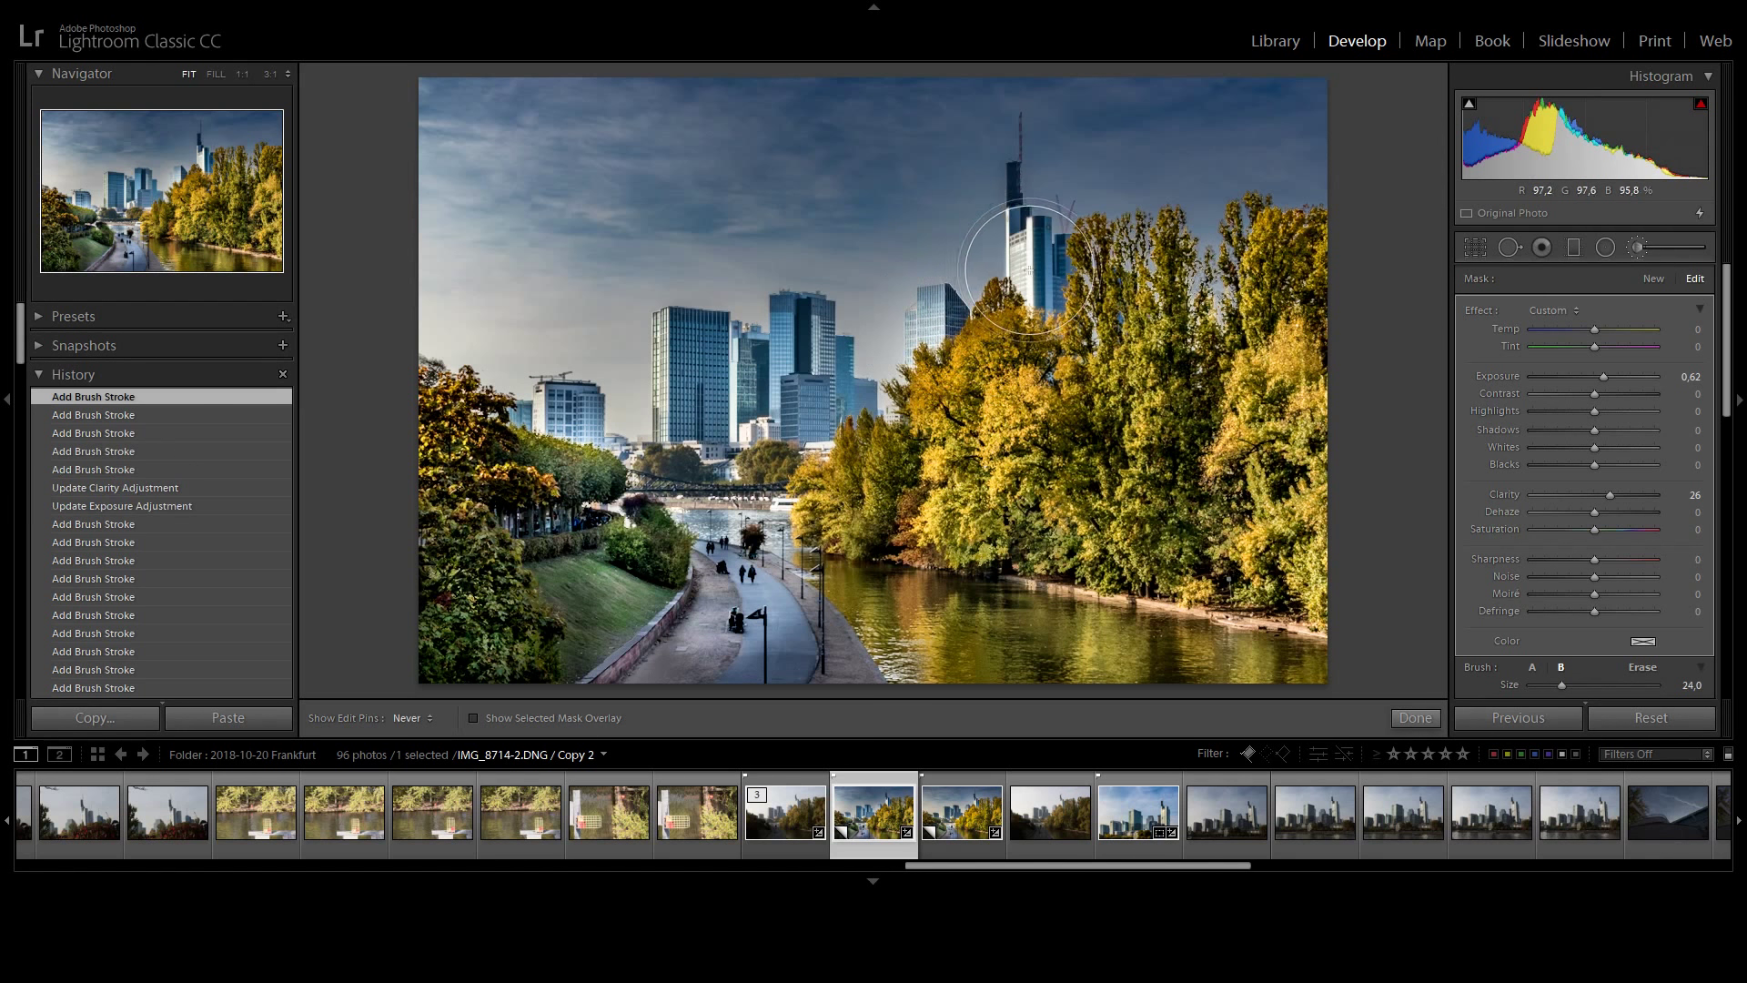
pyautogui.moveTo(1035, 277)
pyautogui.mouseDown()
pyautogui.moveTo(1017, 197)
pyautogui.moveTo(1028, 293)
pyautogui.mouseUp()
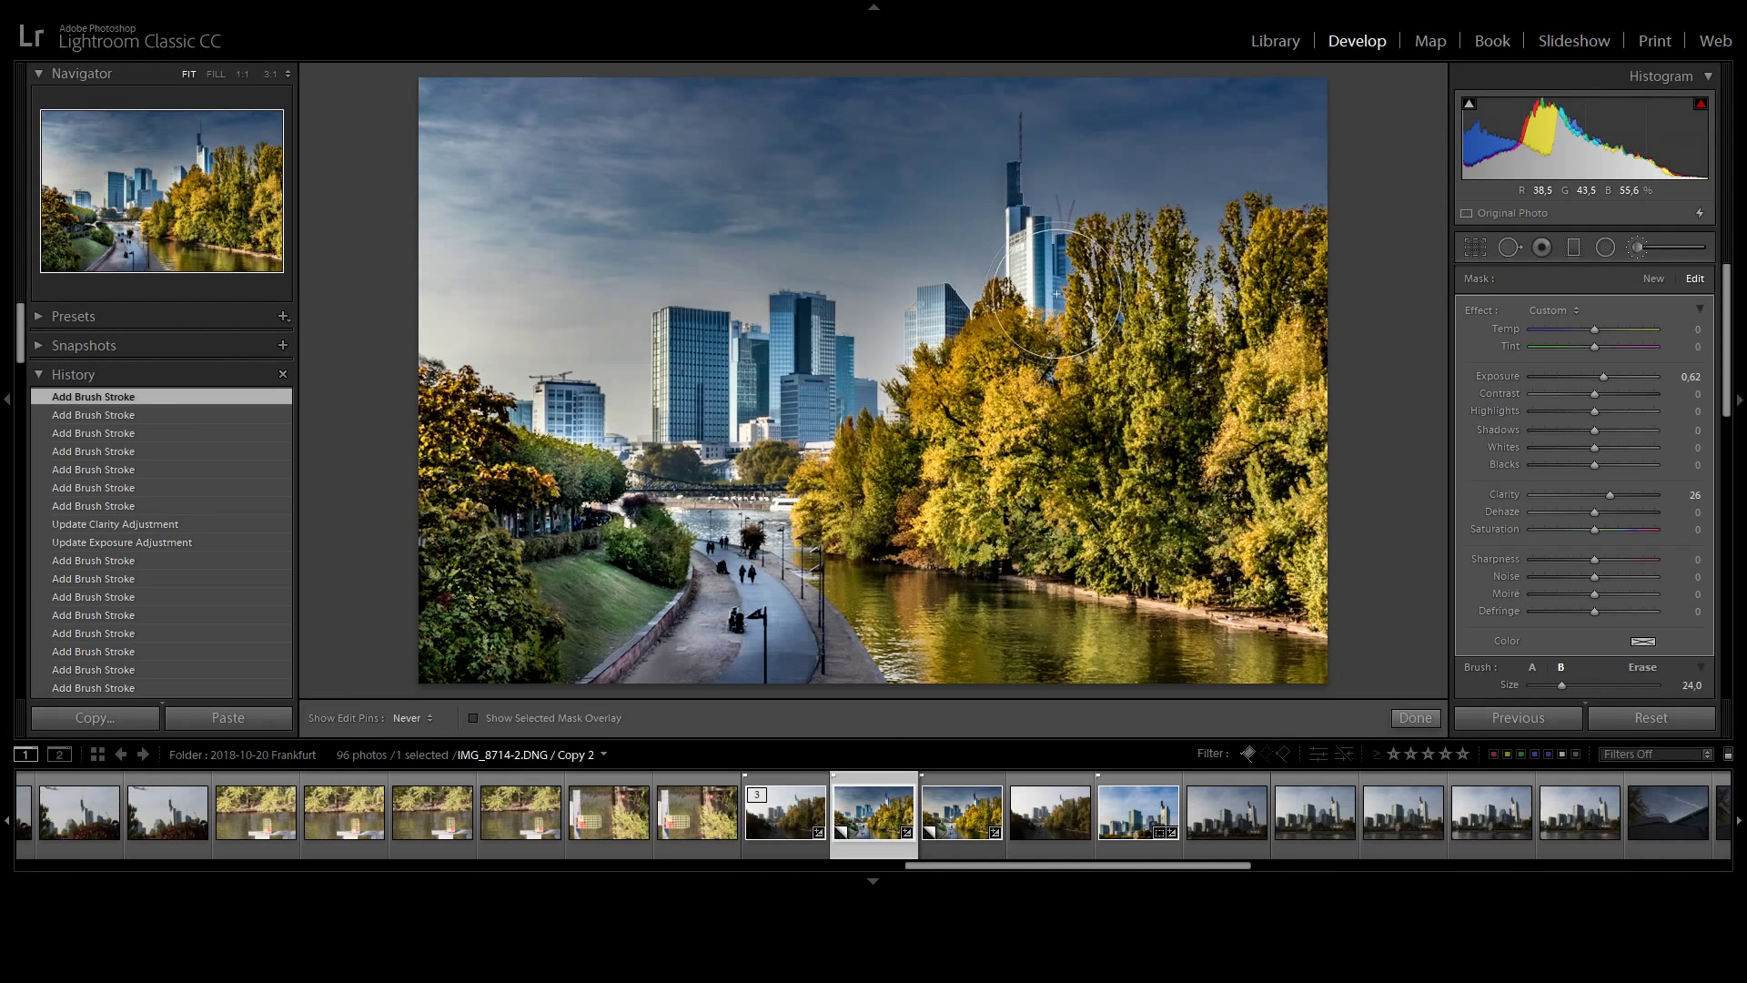
pyautogui.moveTo(1192, 669); pyautogui.dragTo(1422, 595)
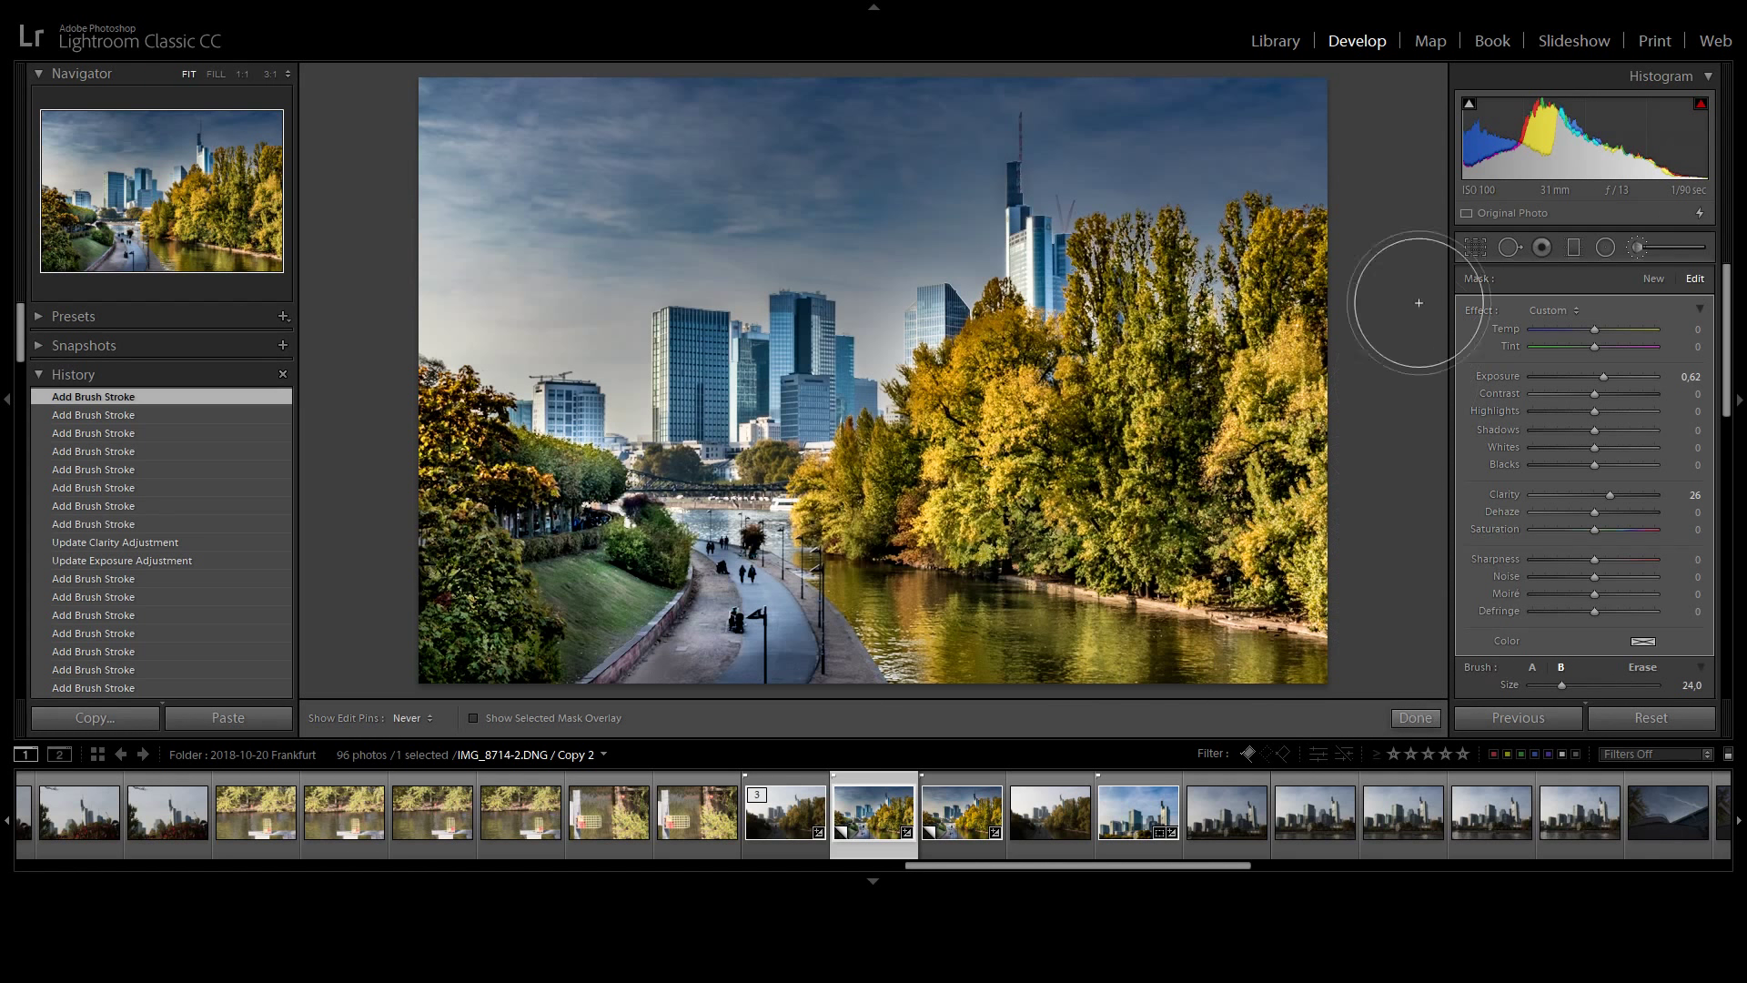
# Start a new size 33 brush mask on the right-bank trees with Clarity -29 and Exposure reset to 0.
pyautogui.click(1655, 277)
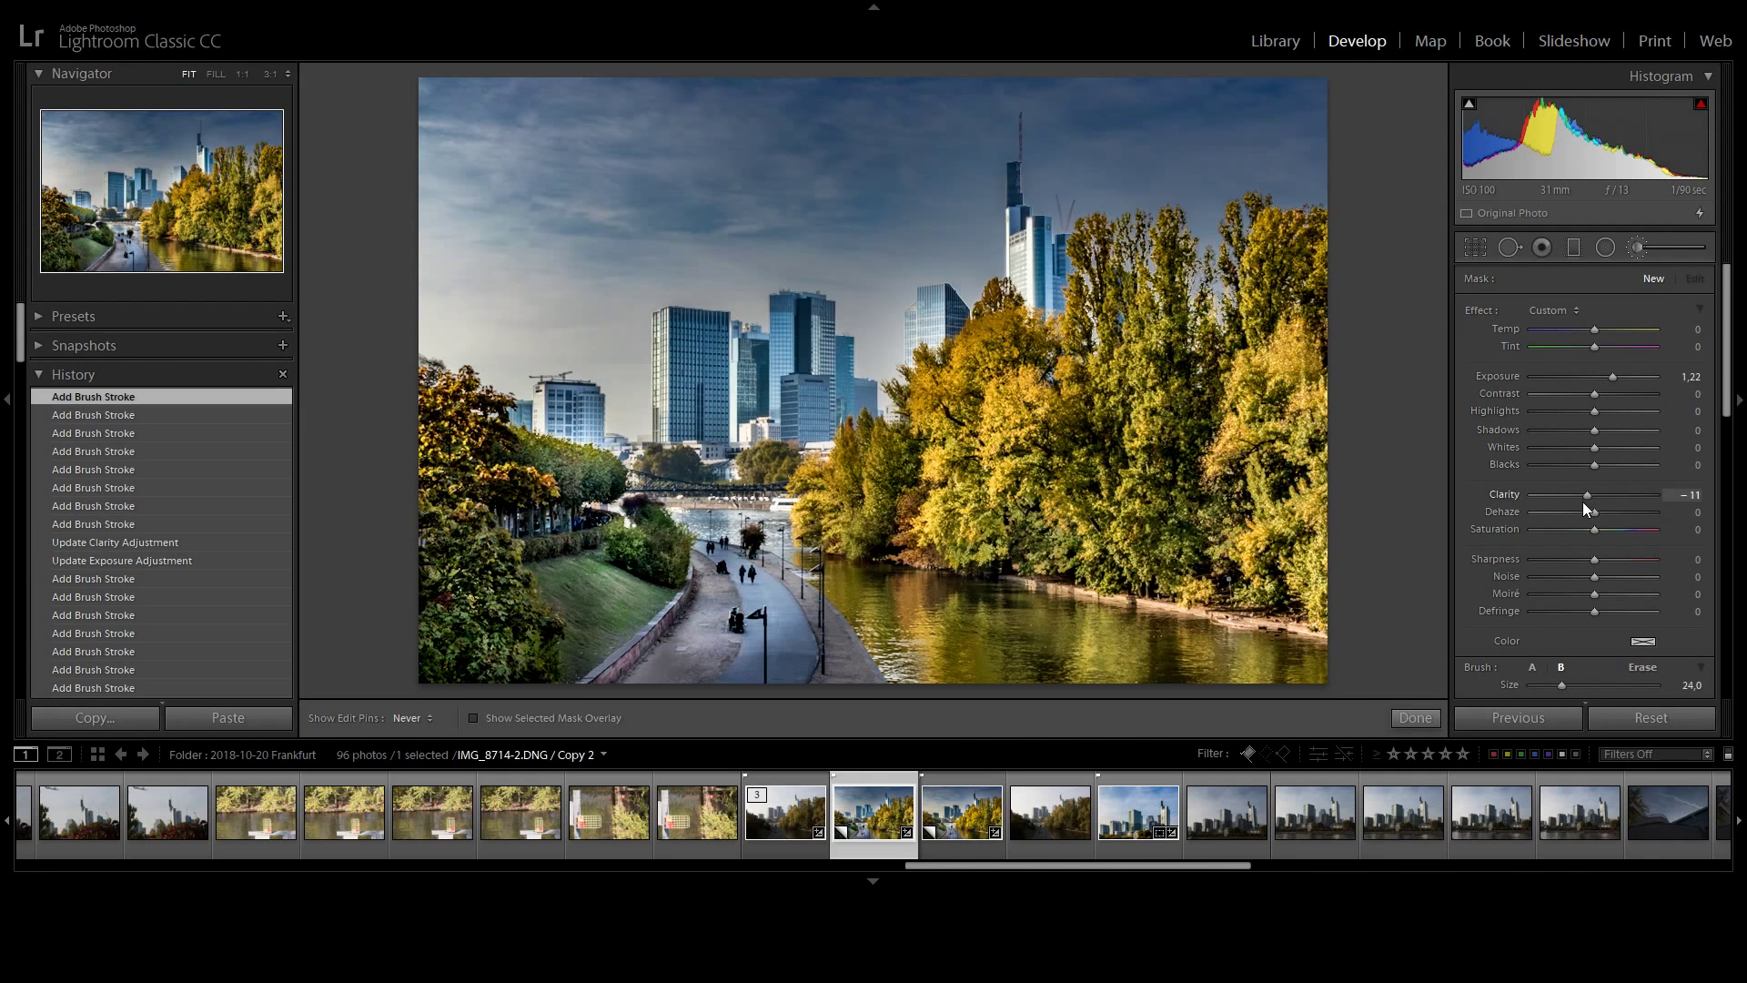
pyautogui.moveTo(1576, 505); pyautogui.dragTo(1570, 510)
pyautogui.scroll(4, 1269, 546)
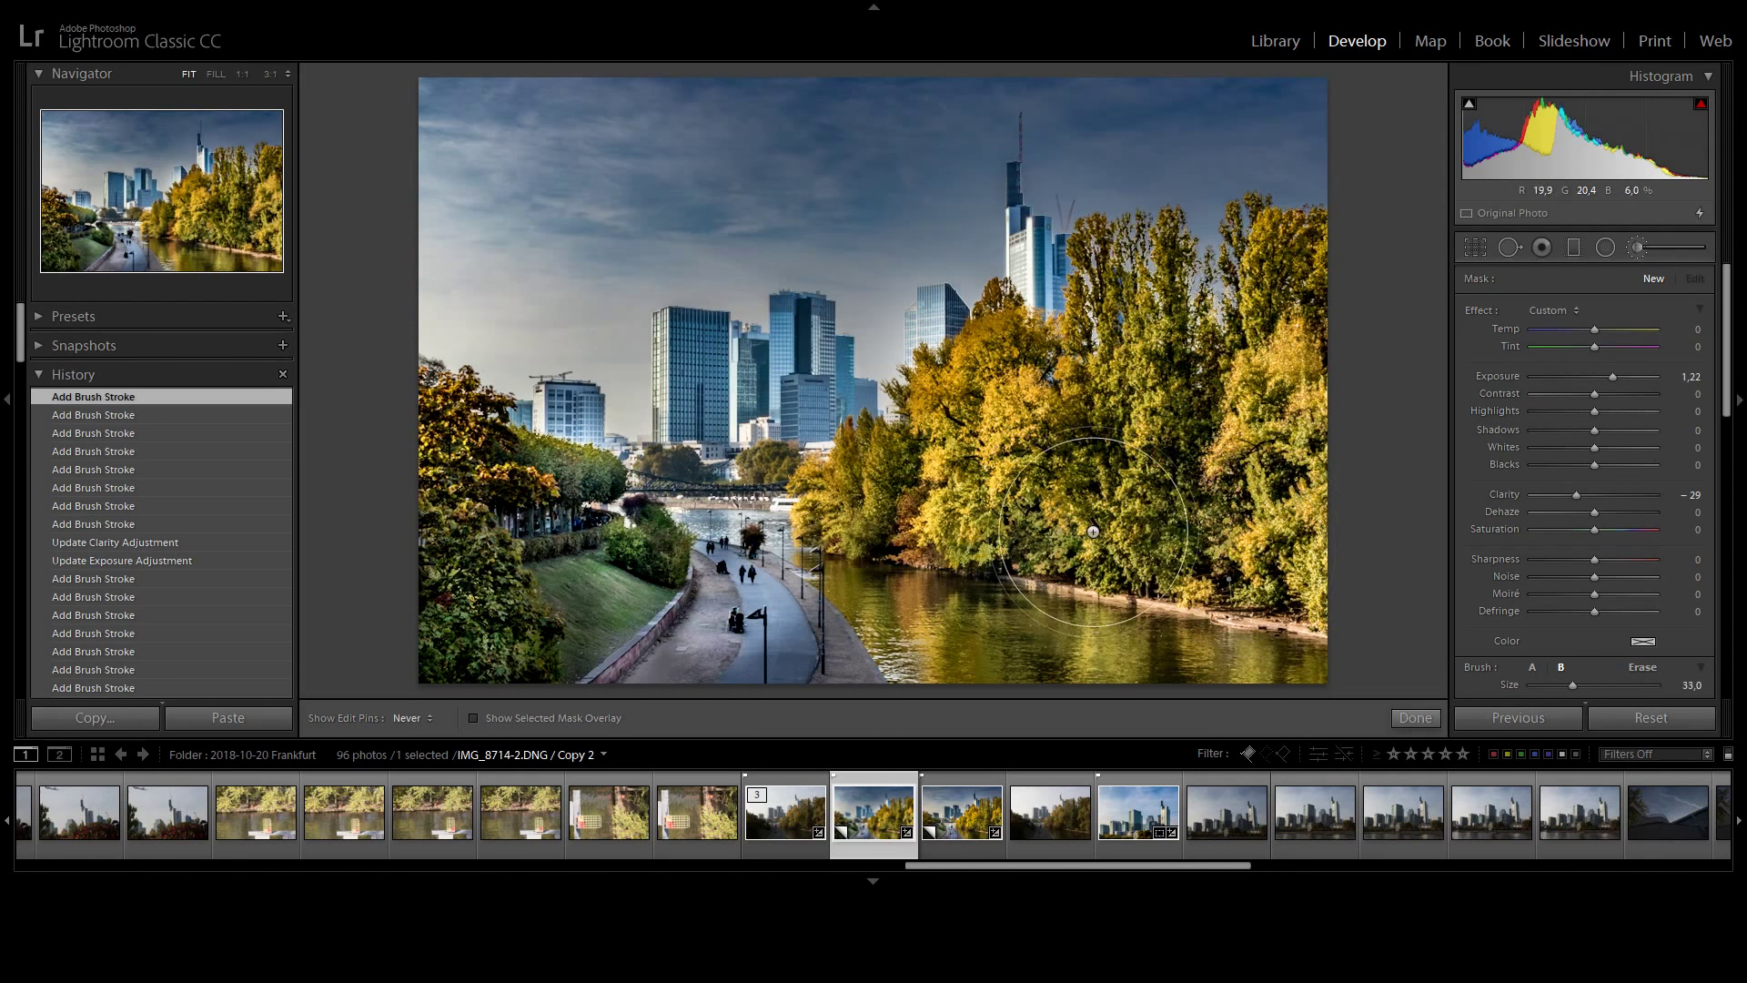
pyautogui.moveTo(1016, 497)
pyautogui.mouseDown()
pyautogui.moveTo(1156, 509)
pyautogui.moveTo(1254, 546)
pyautogui.moveTo(985, 522)
pyautogui.mouseUp()
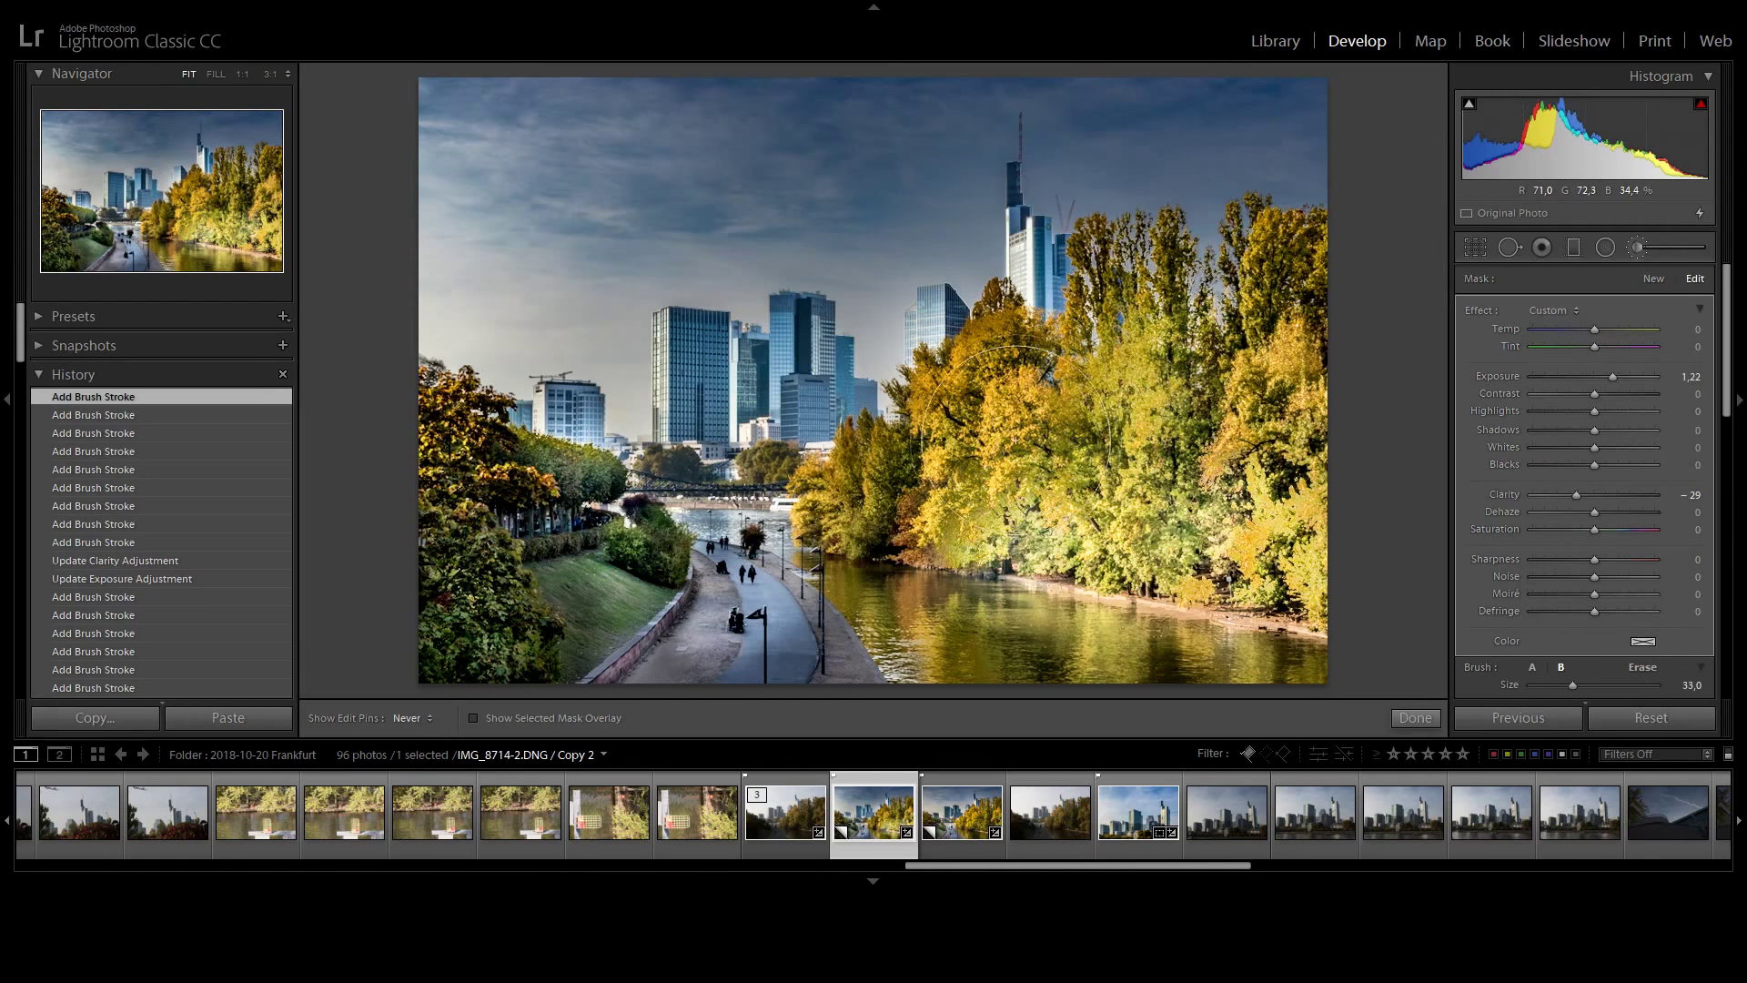
pyautogui.doubleClick(1614, 379)
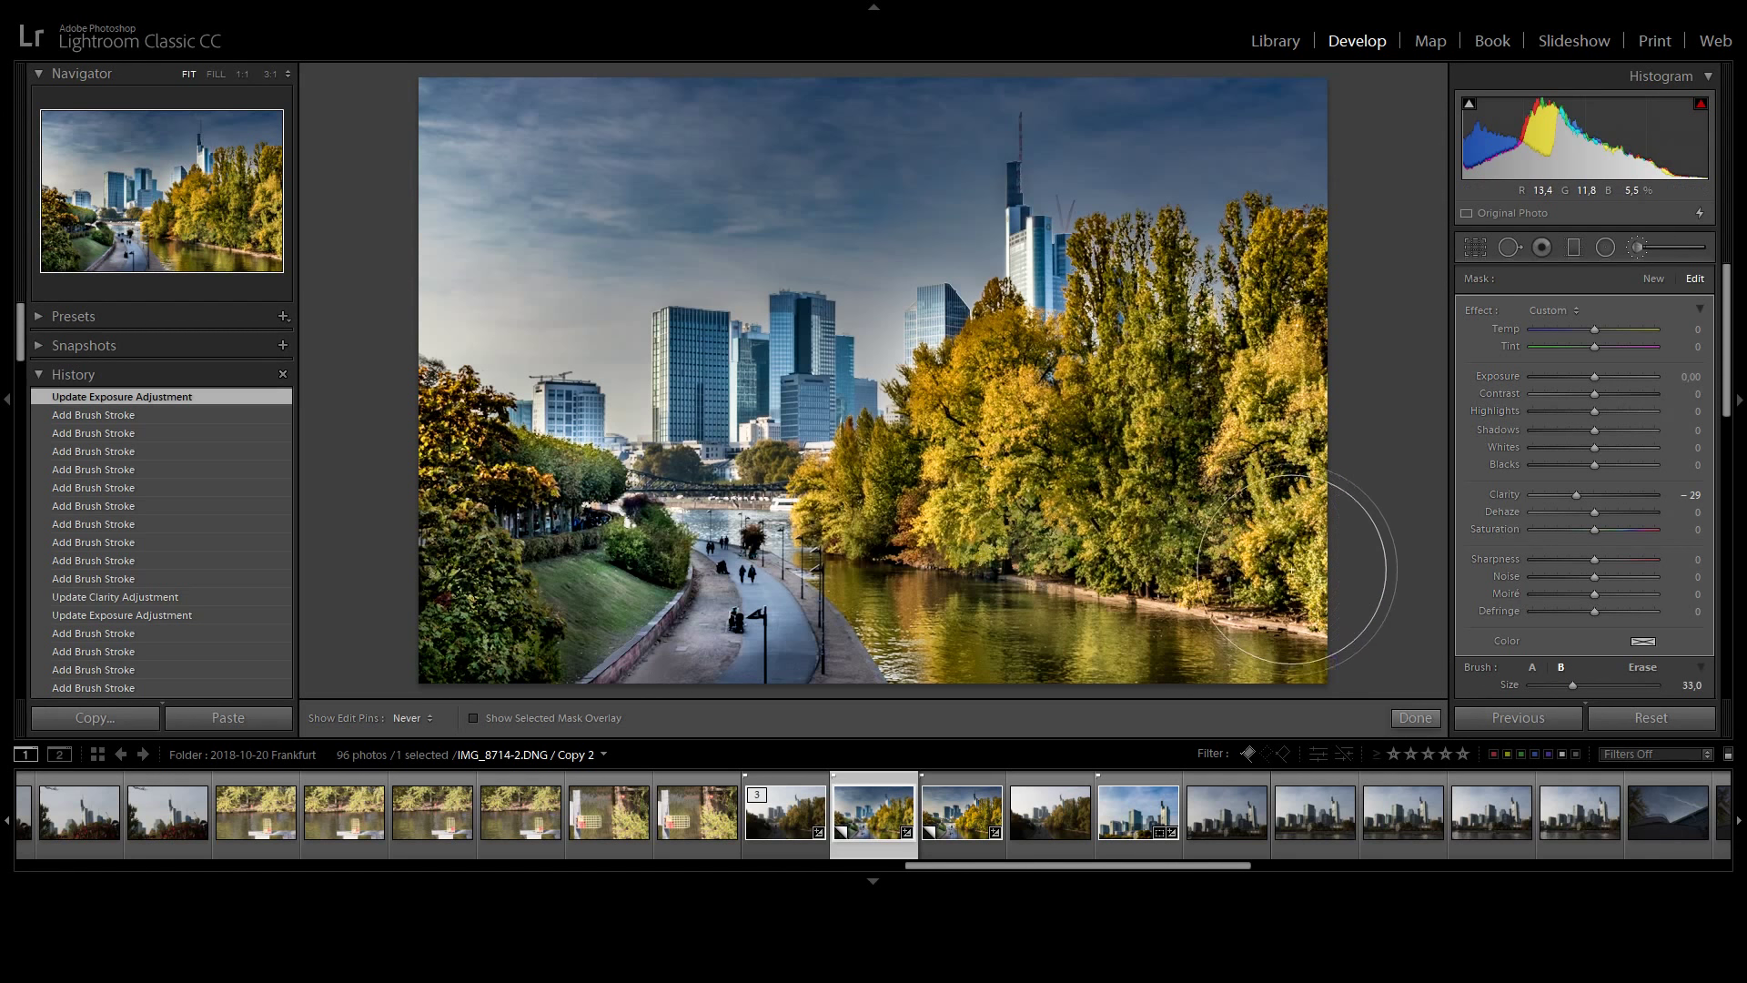
# Brush the softening mask over the right-bank trees, left-bank foliage and foreground river, and close the Adjustment Brush.
pyautogui.moveTo(1128, 473); pyautogui.dragTo(1155, 363)
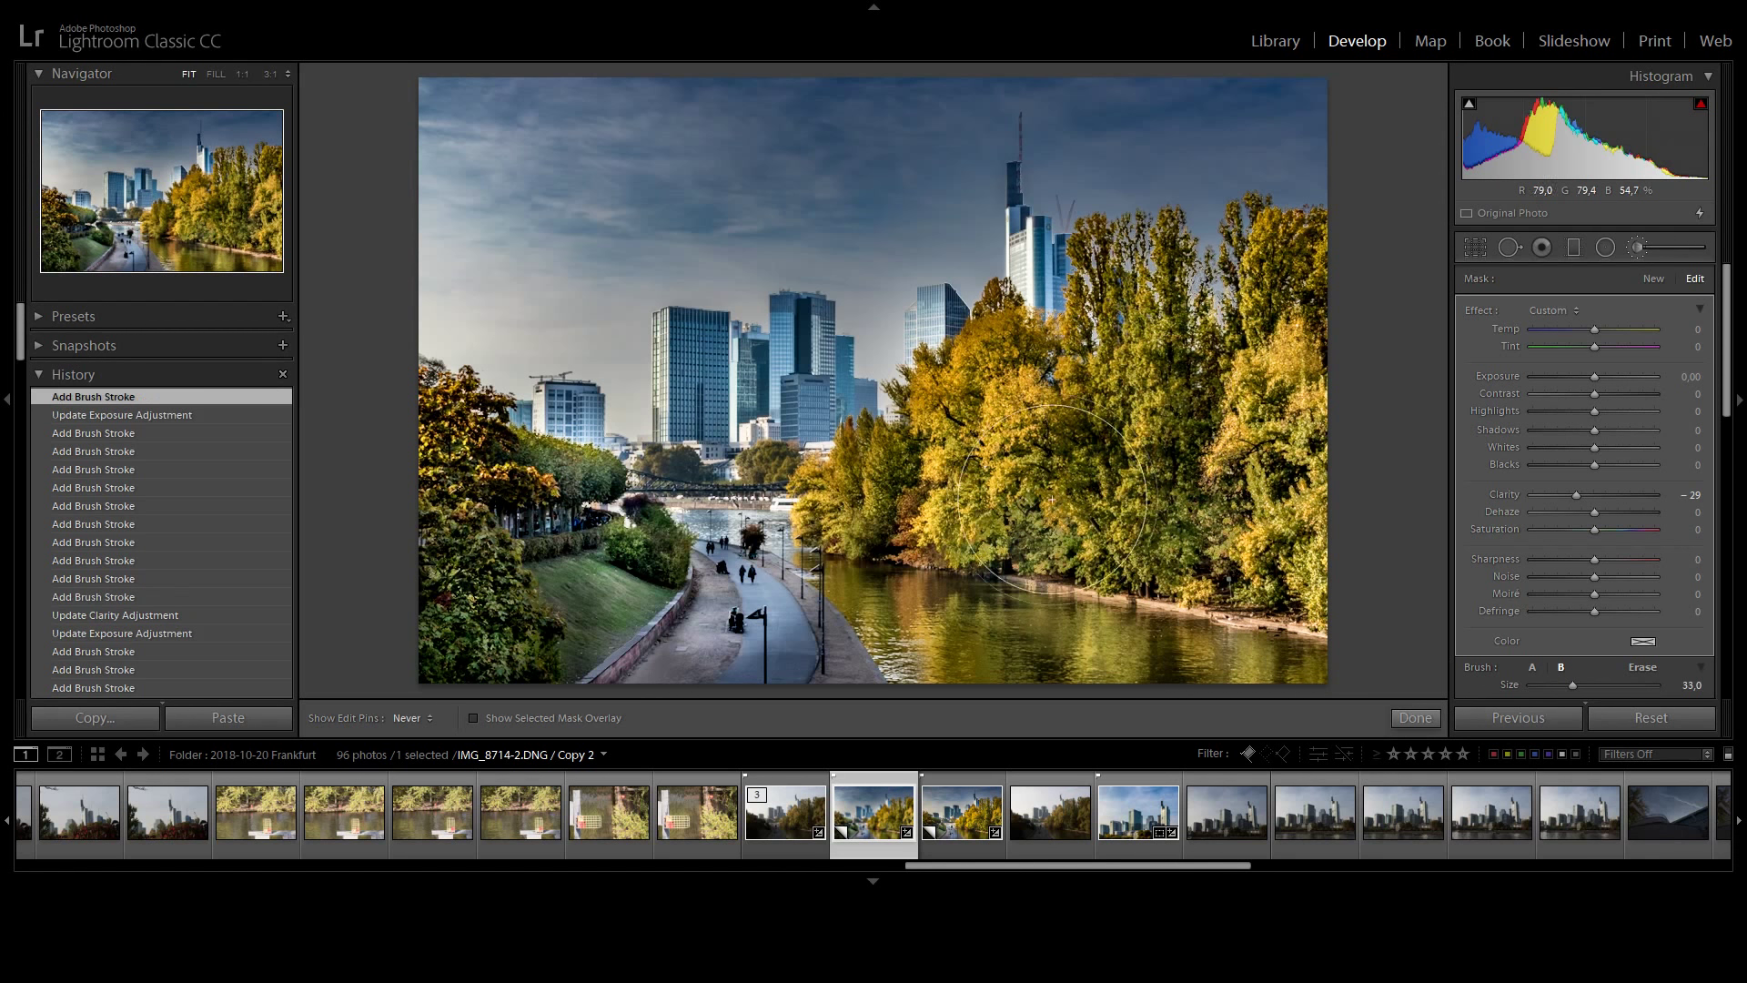
pyautogui.moveTo(557, 619)
pyautogui.mouseDown()
pyautogui.moveTo(389, 624)
pyautogui.moveTo(418, 460)
pyautogui.mouseUp()
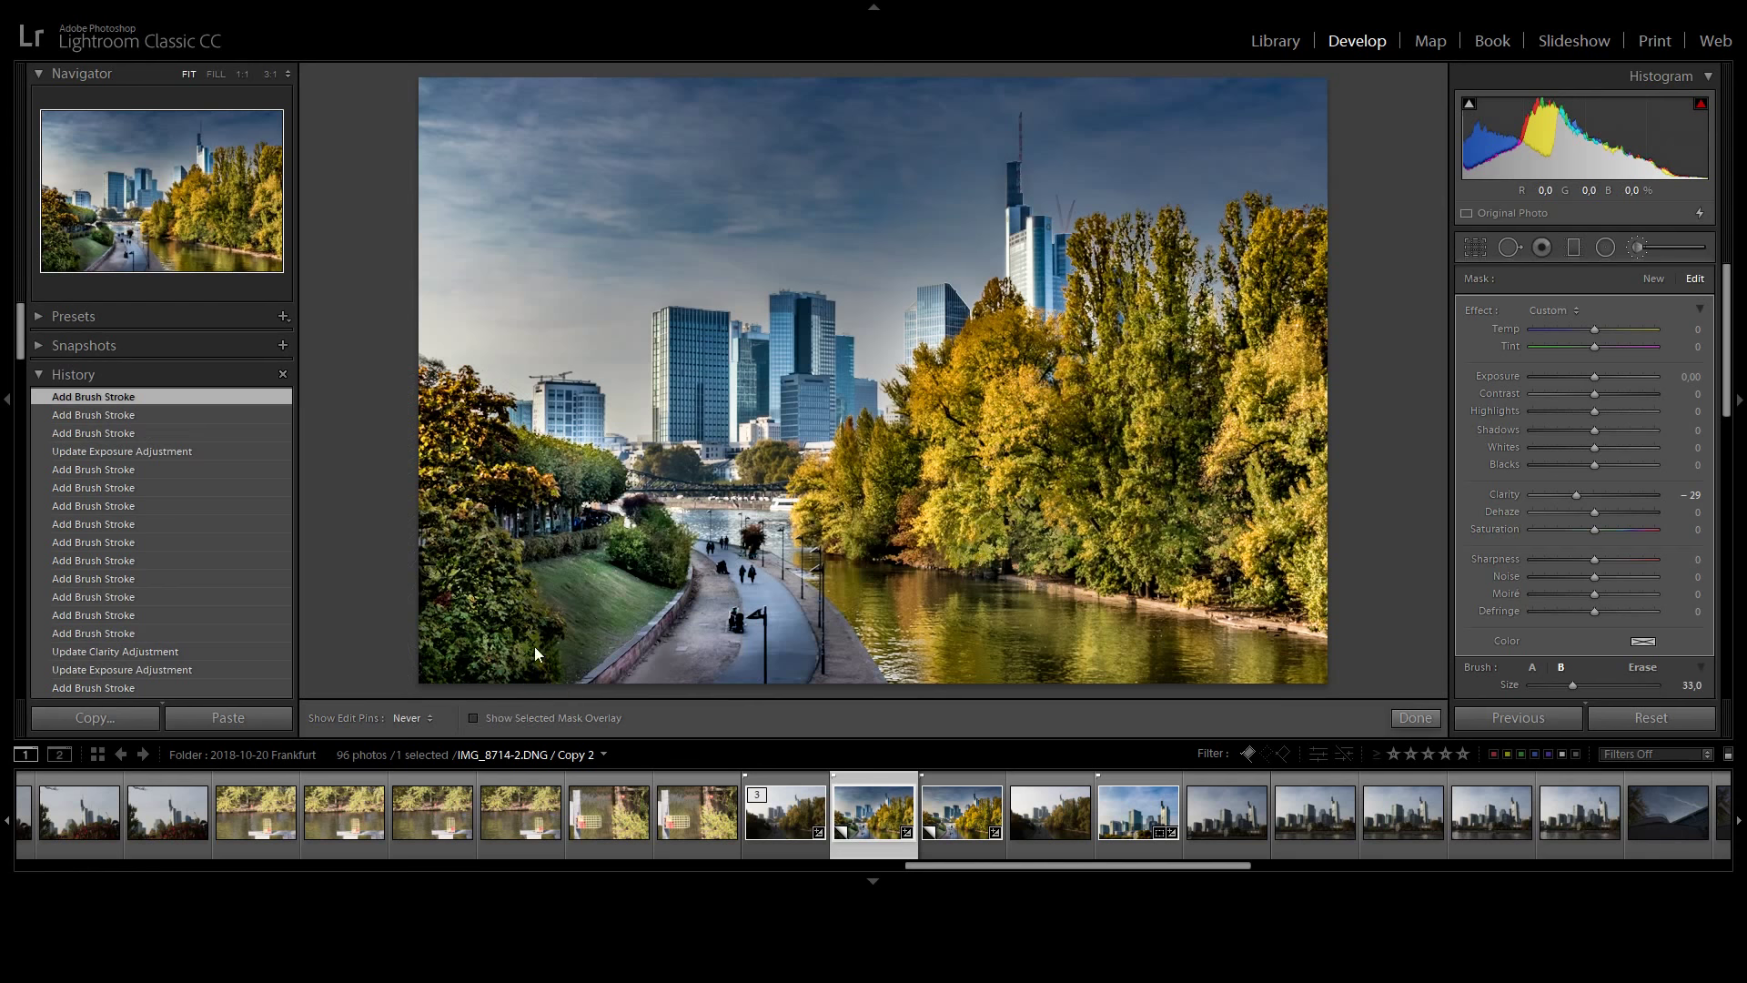
pyautogui.moveTo(1125, 681)
pyautogui.mouseDown()
pyautogui.moveTo(922, 639)
pyautogui.moveTo(1010, 678)
pyautogui.mouseUp()
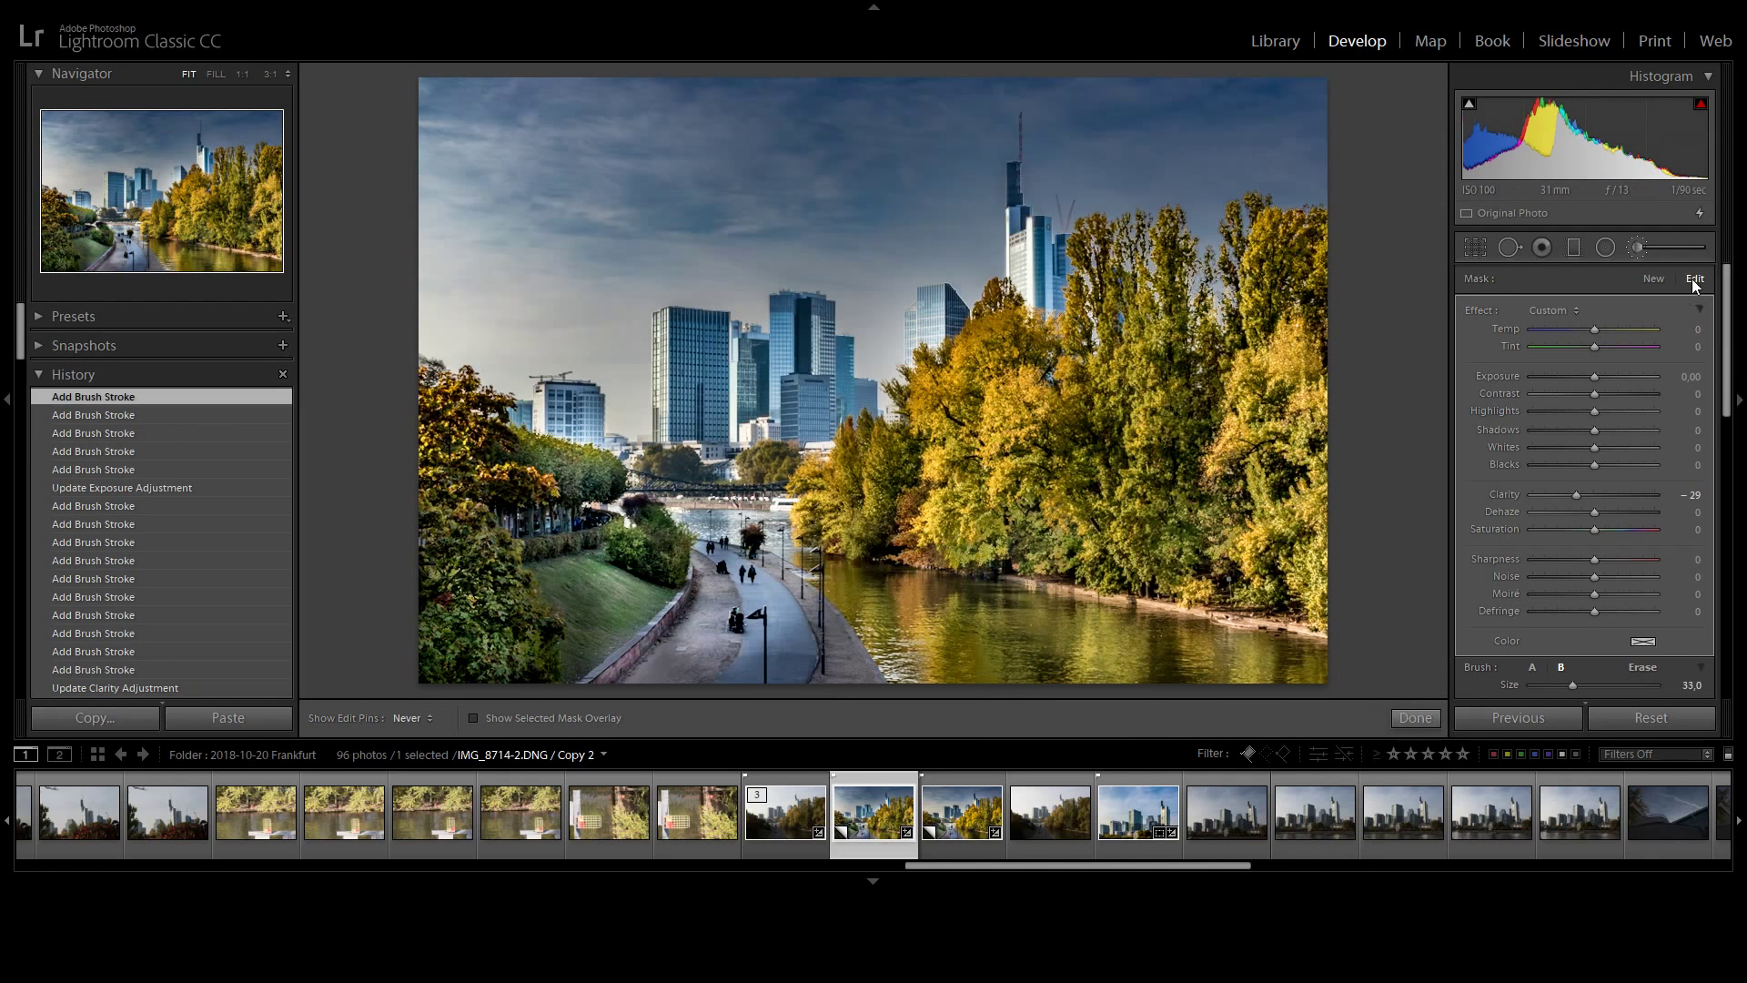
pyautogui.click(1639, 248)
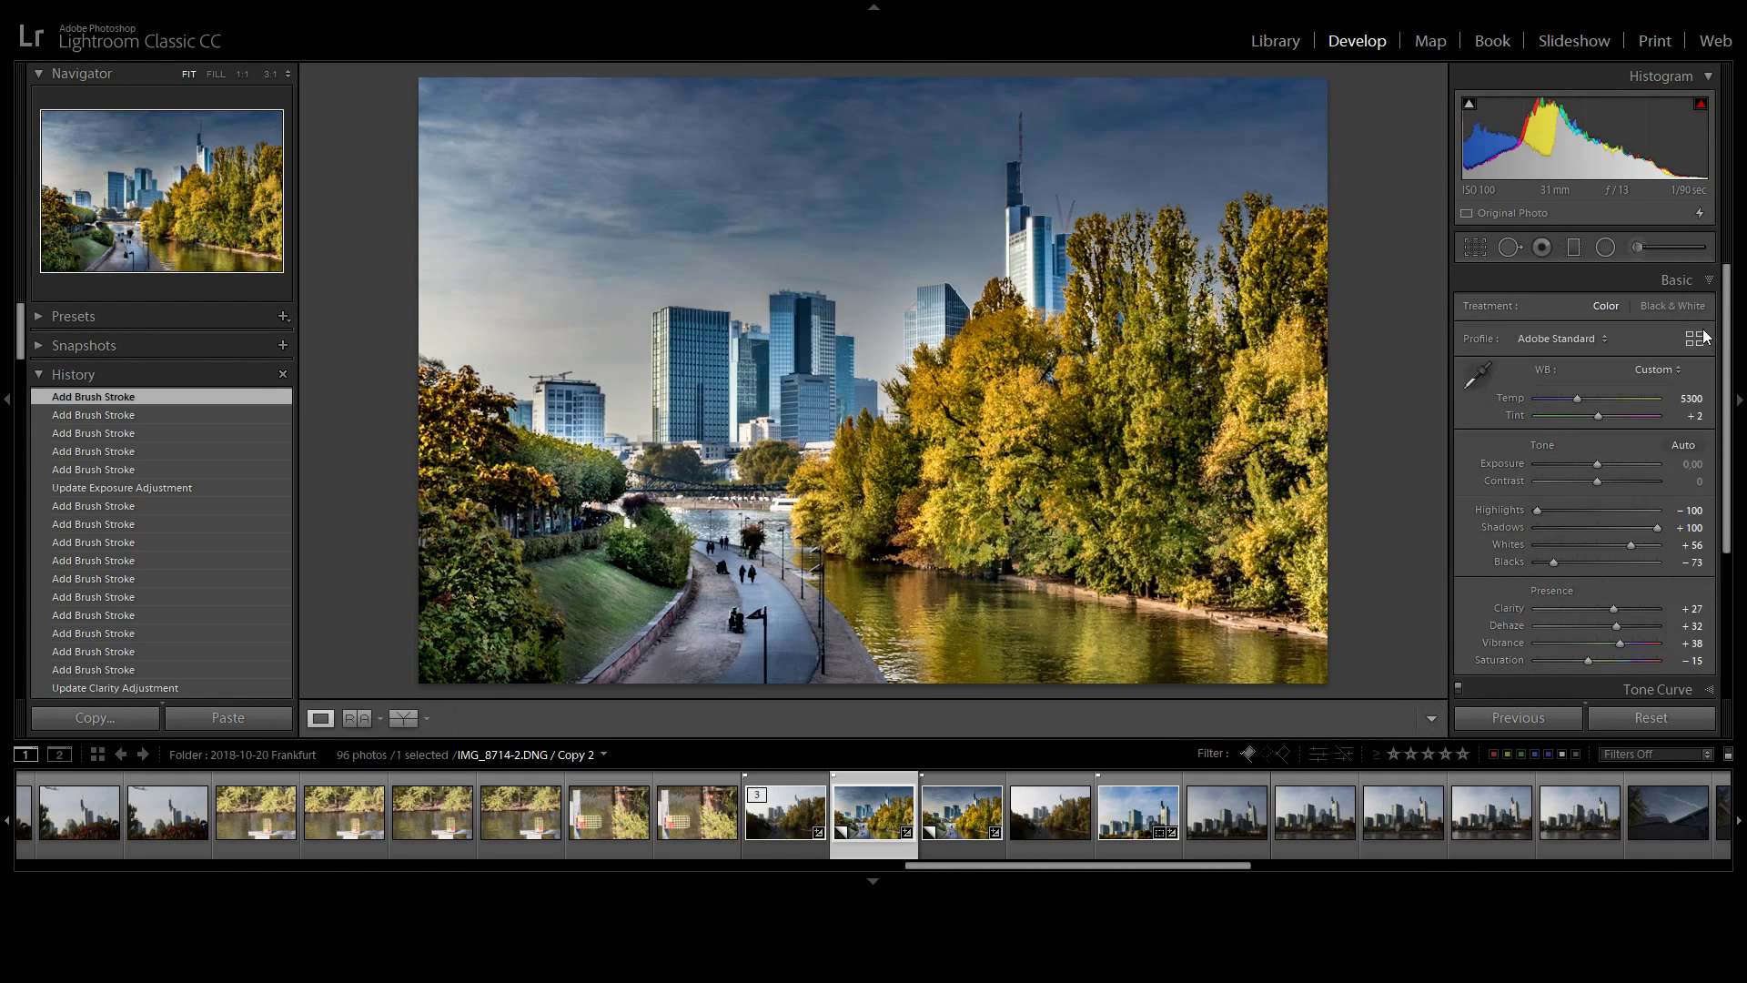
# Set the Sharpening Amount to 58 with Masking 83, and the Luminance noise reduction to 34.
pyautogui.scroll(-2, 1719, 482)
pyautogui.scroll(-1, 1719, 482)
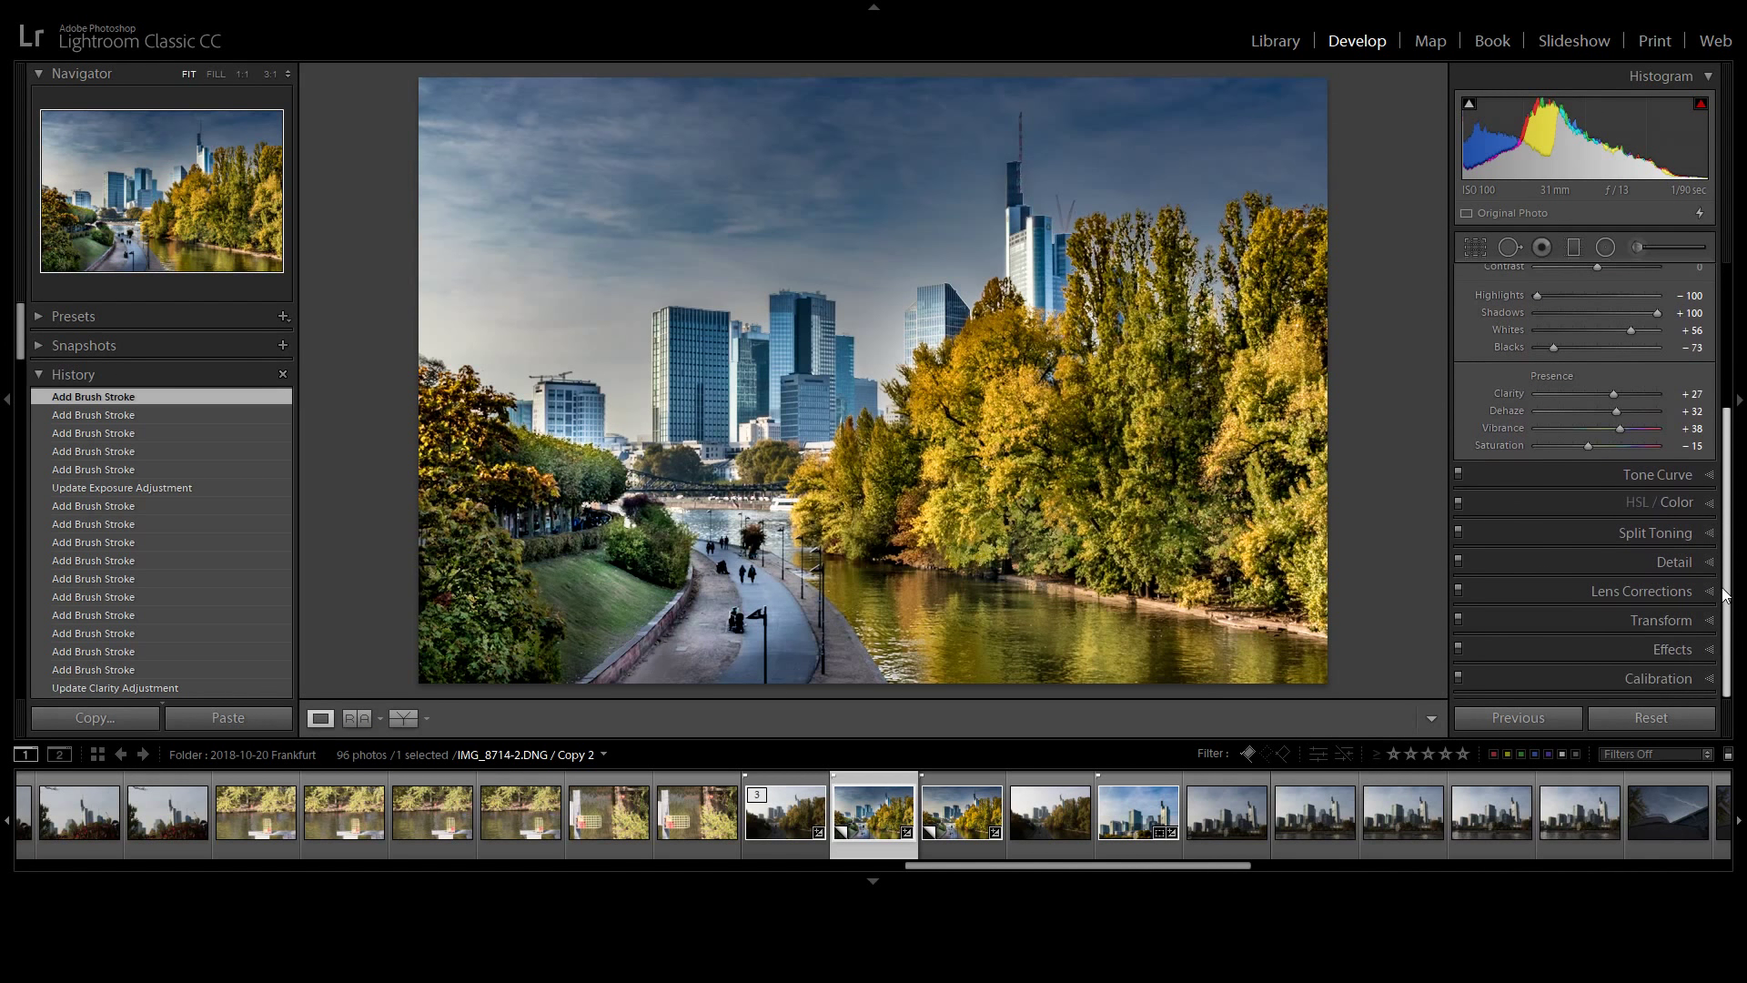
pyautogui.click(1678, 560)
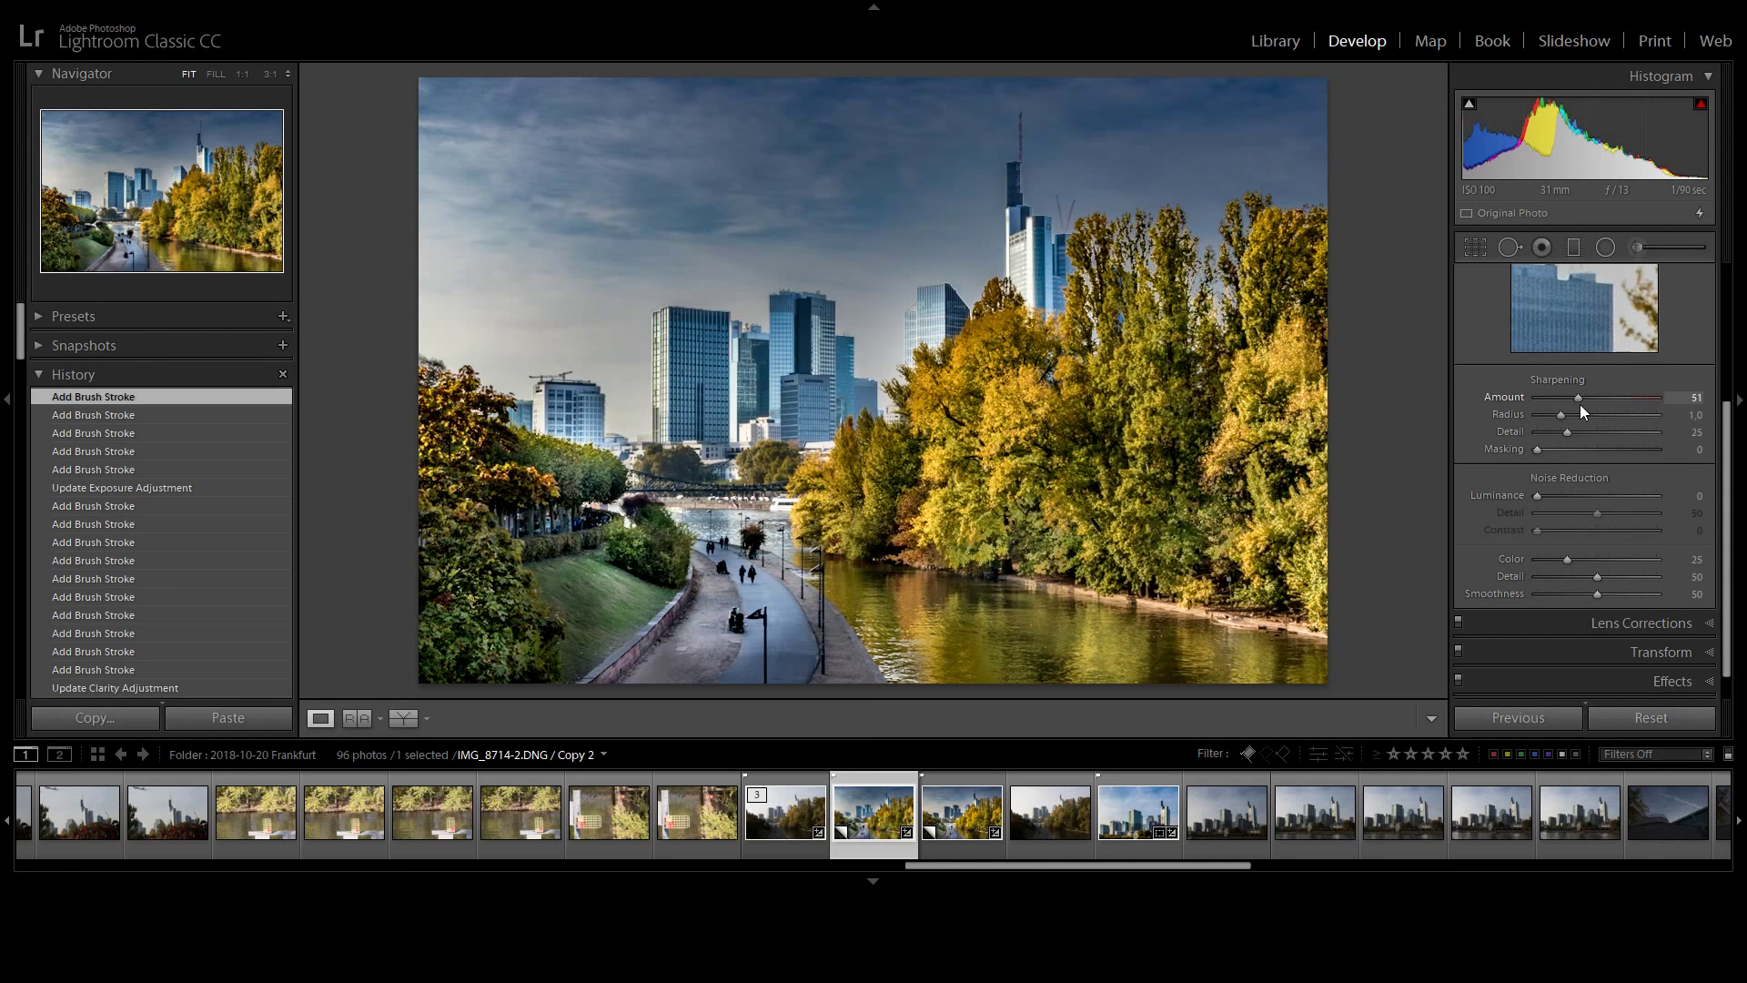
pyautogui.moveTo(1582, 405); pyautogui.dragTo(1585, 412)
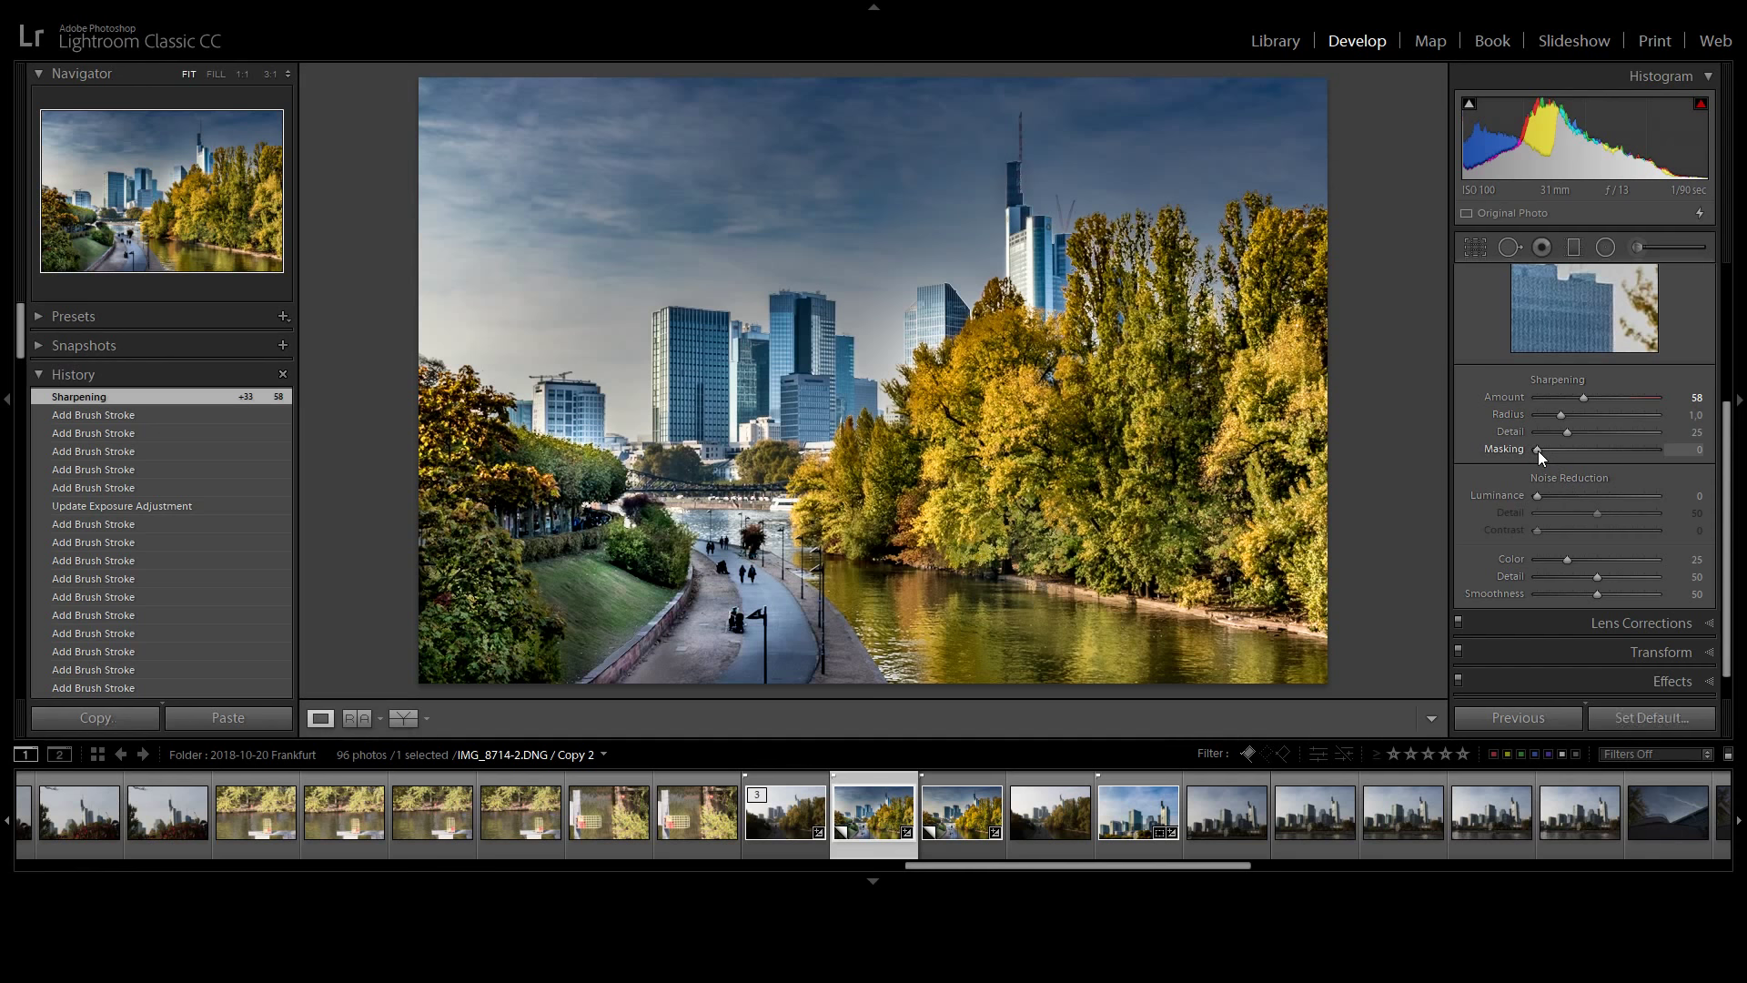
pyautogui.moveTo(1538, 450); pyautogui.dragTo(1636, 458)
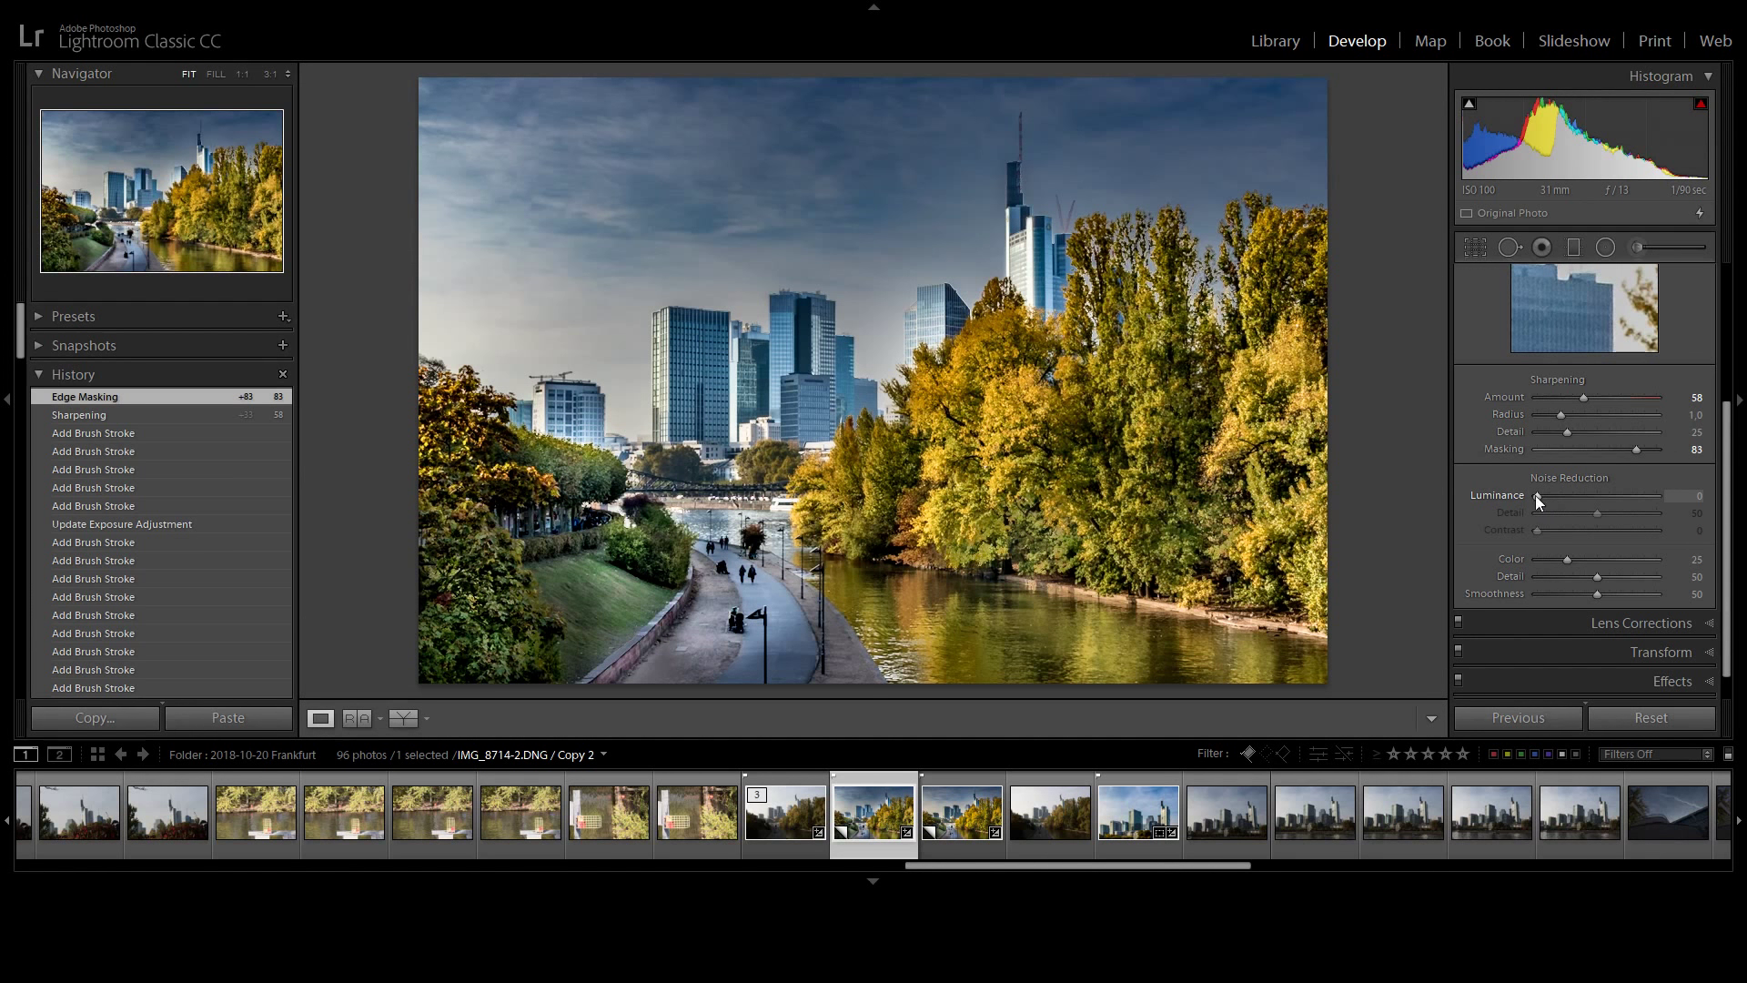
pyautogui.moveTo(1535, 495); pyautogui.dragTo(1542, 499)
pyautogui.press('Up')
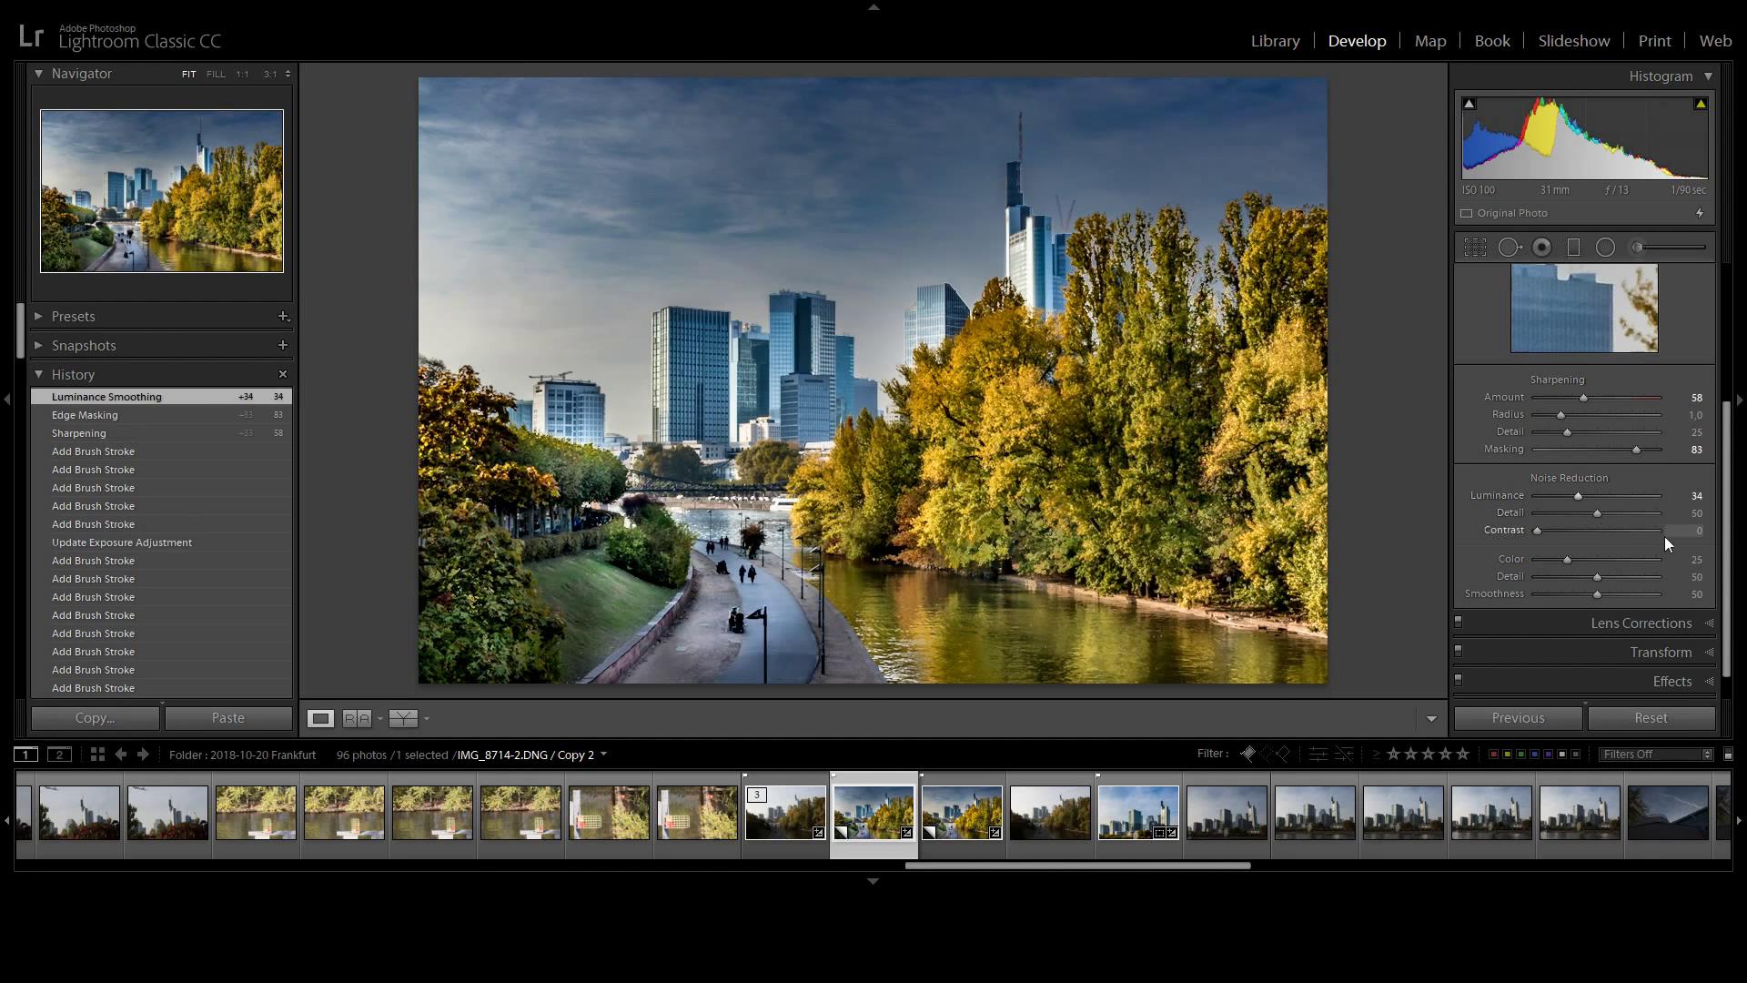
# Add a Highlight Priority post-crop vignette with Amount -14.
pyautogui.click(1670, 680)
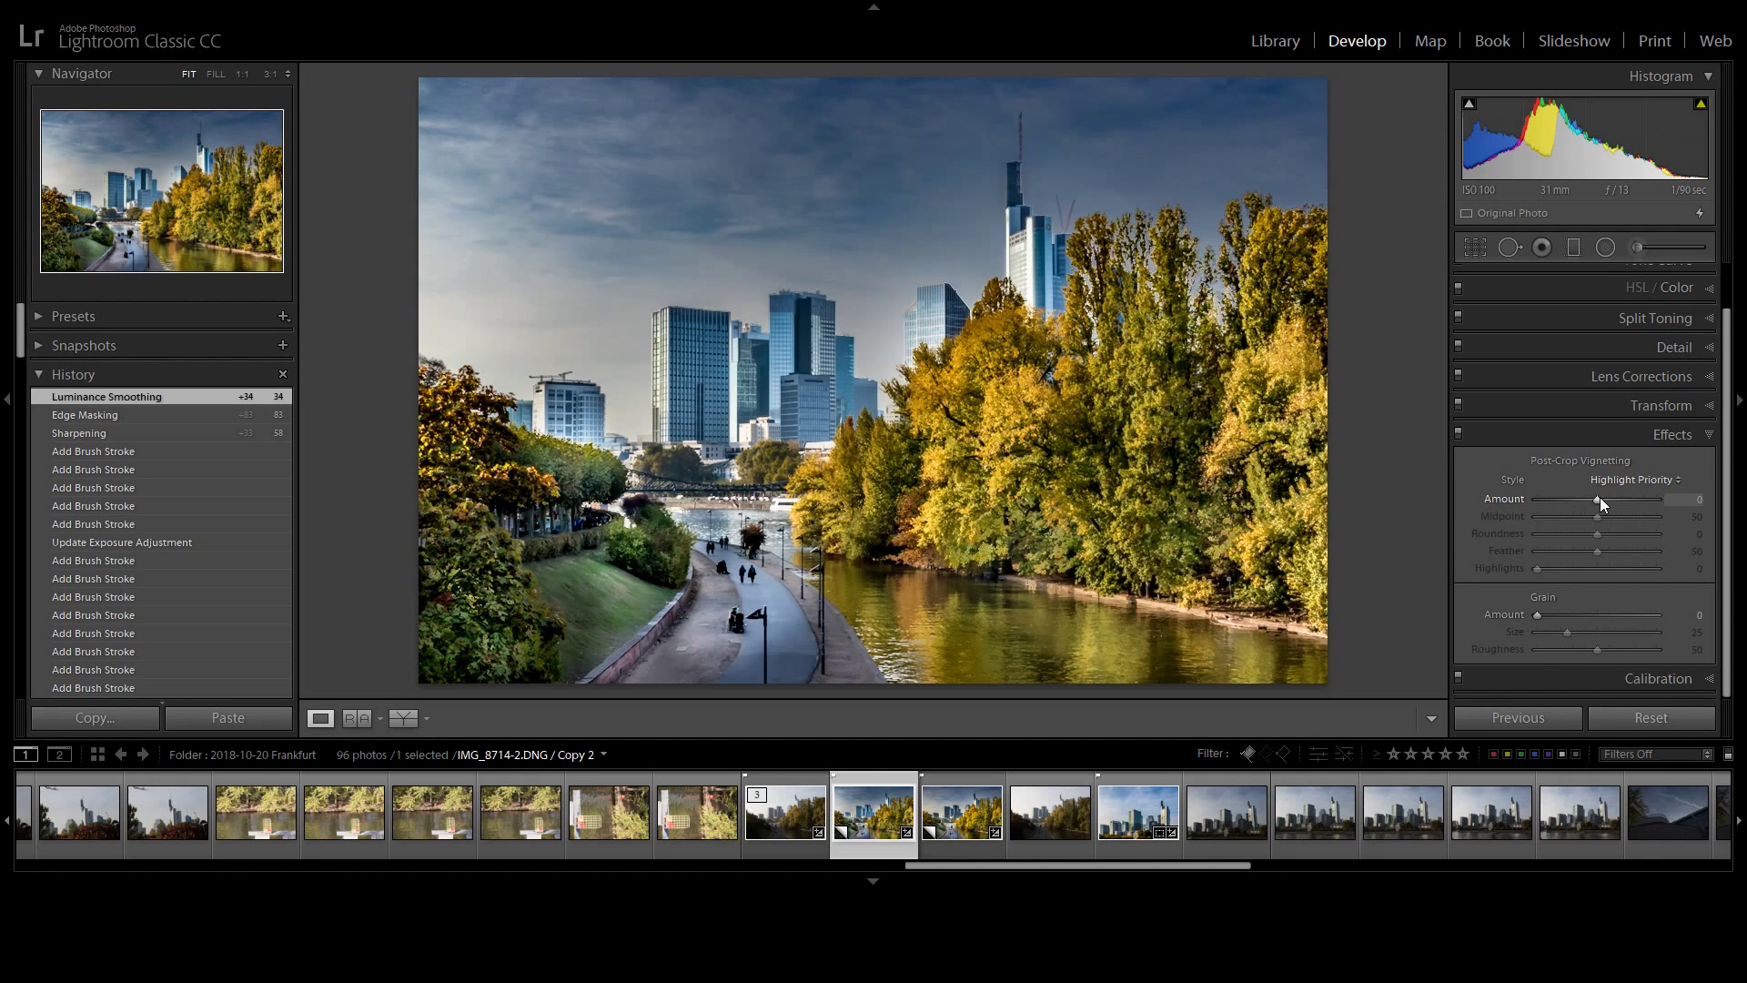
pyautogui.moveTo(1600, 499); pyautogui.dragTo(1592, 499)
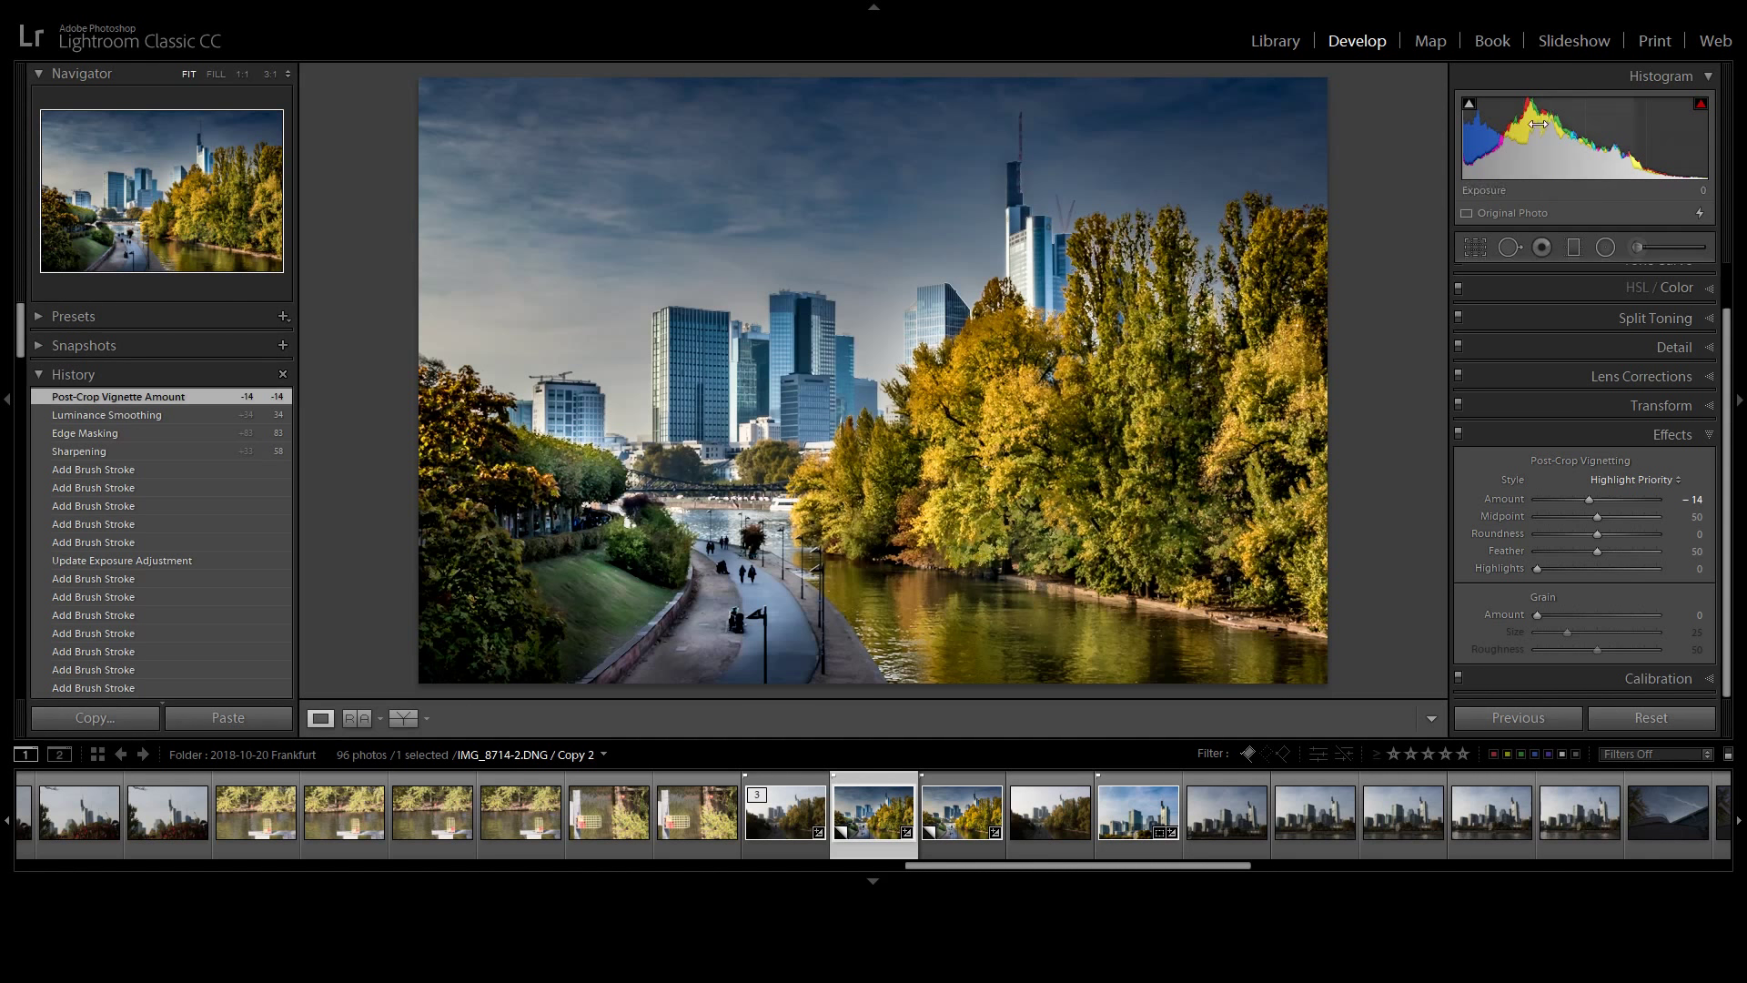
# Check the photo's shadow clipping and set the overall Exposure to +0.91.
pyautogui.click(1469, 105)
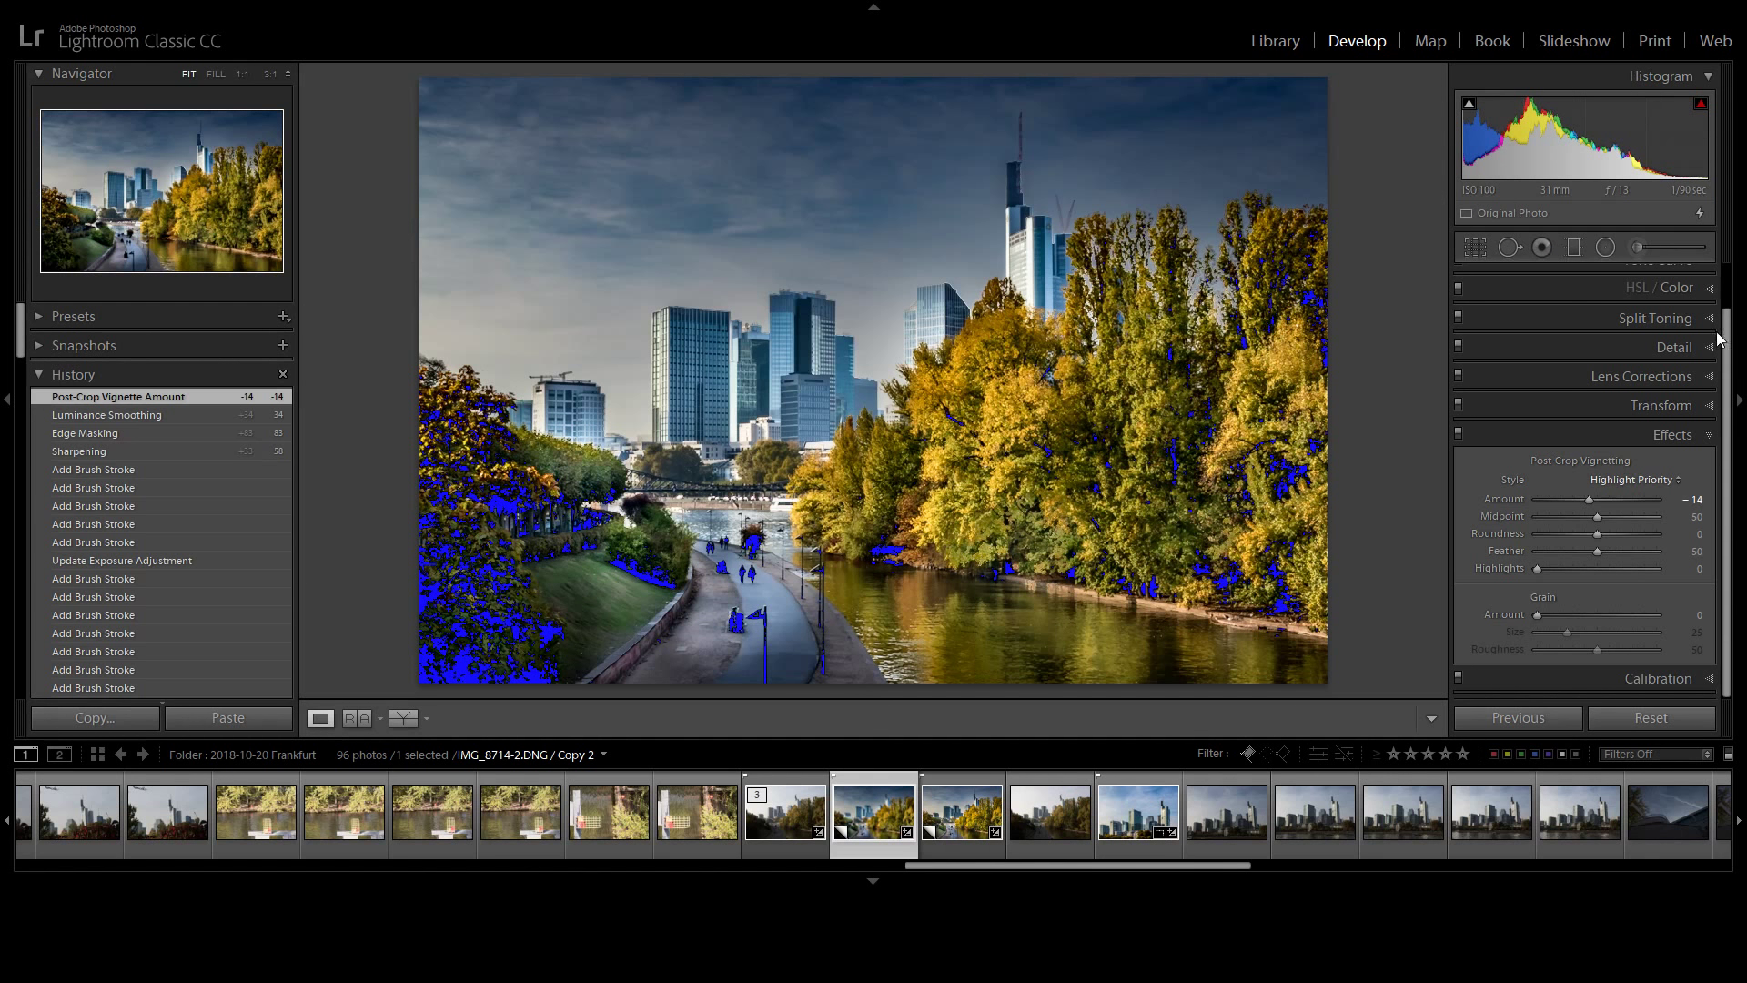
pyautogui.scroll(2, 1727, 364)
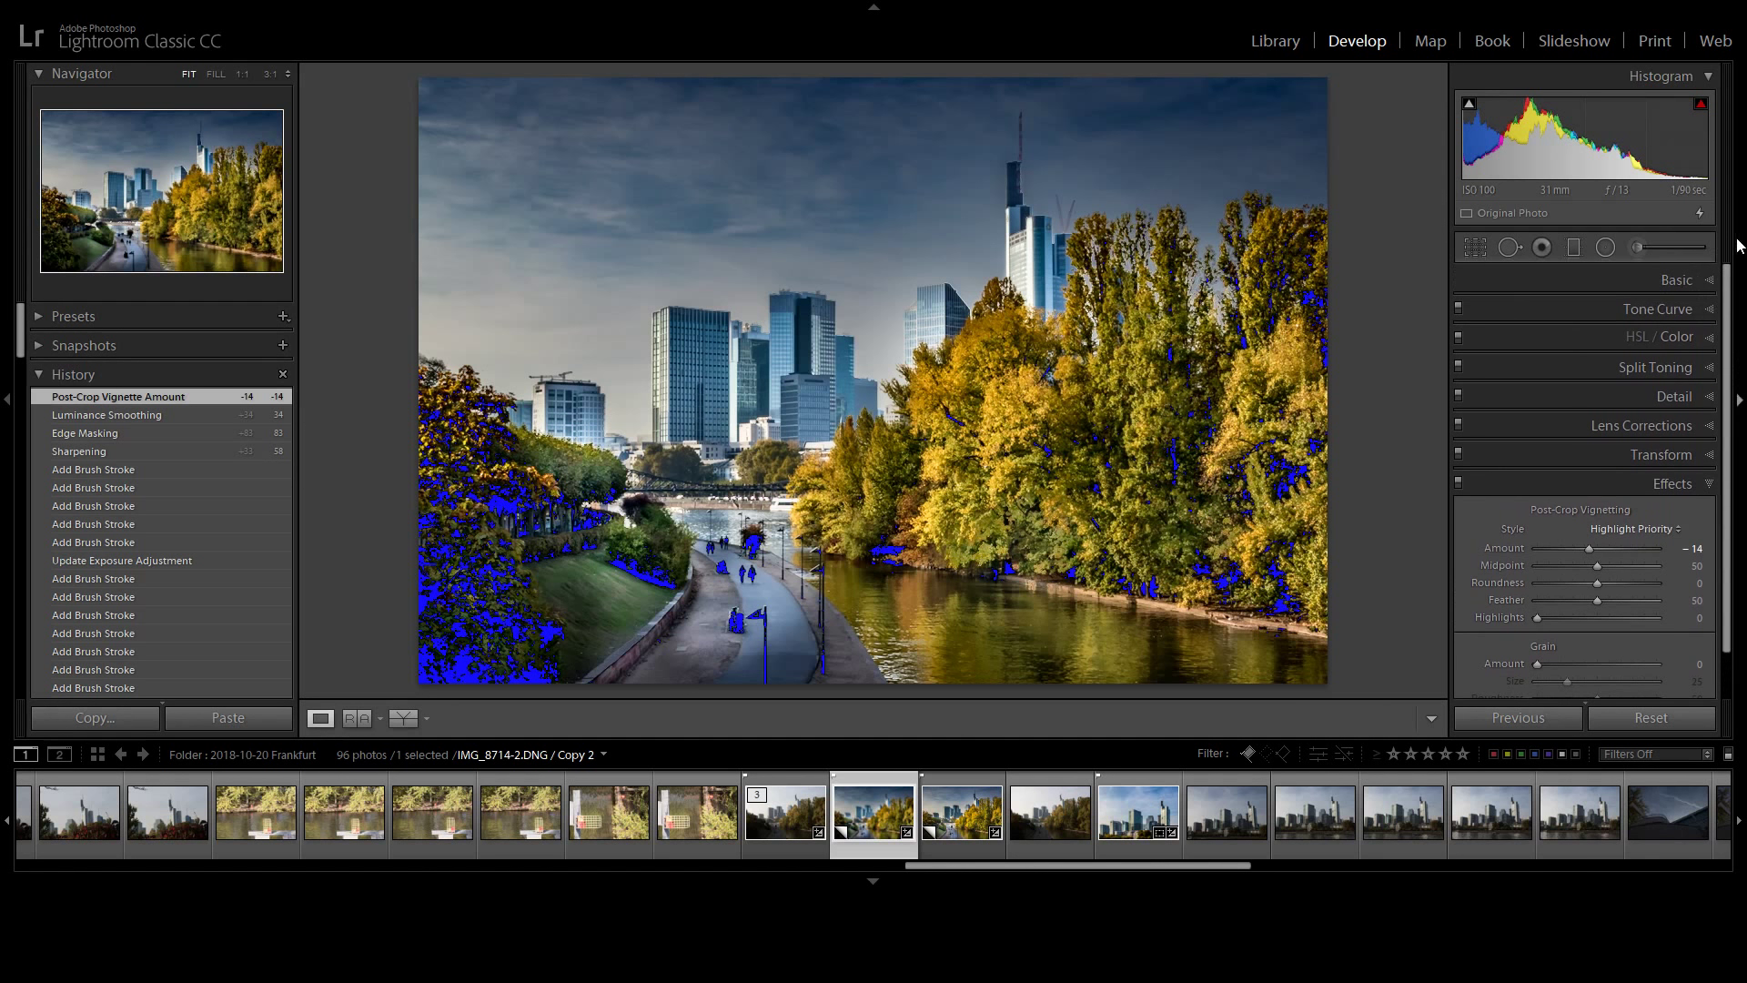
pyautogui.click(1699, 277)
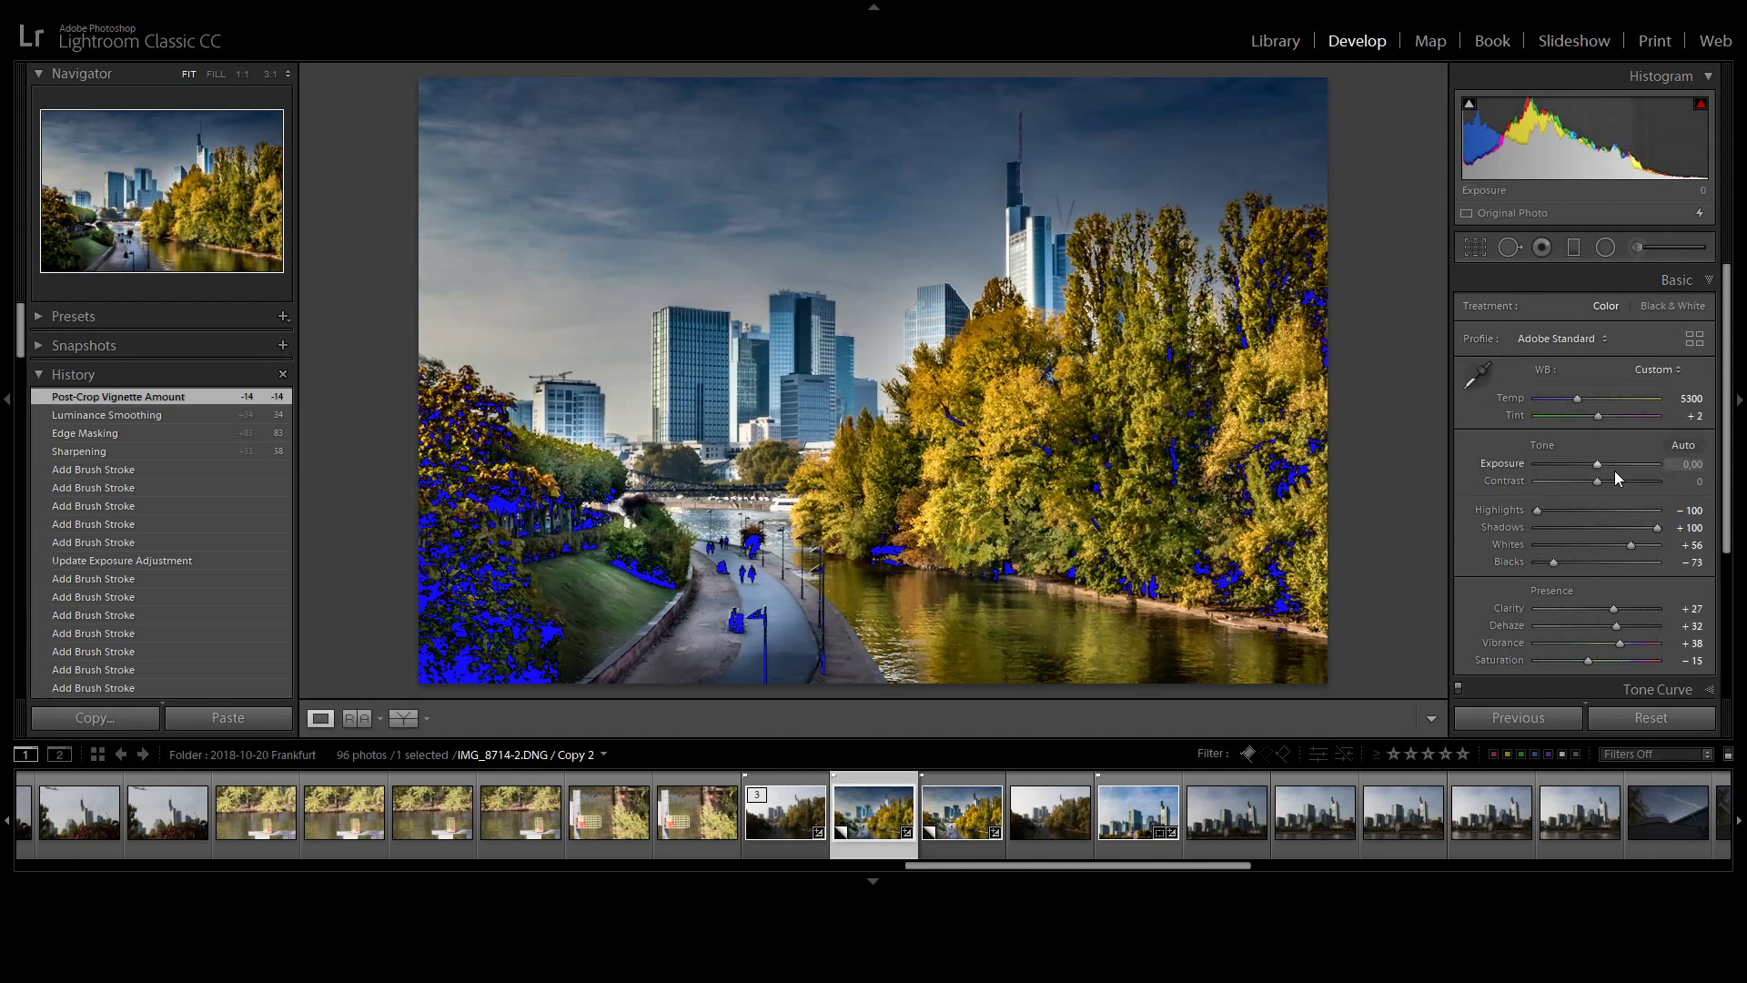
pyautogui.moveTo(1598, 465); pyautogui.dragTo(1608, 462)
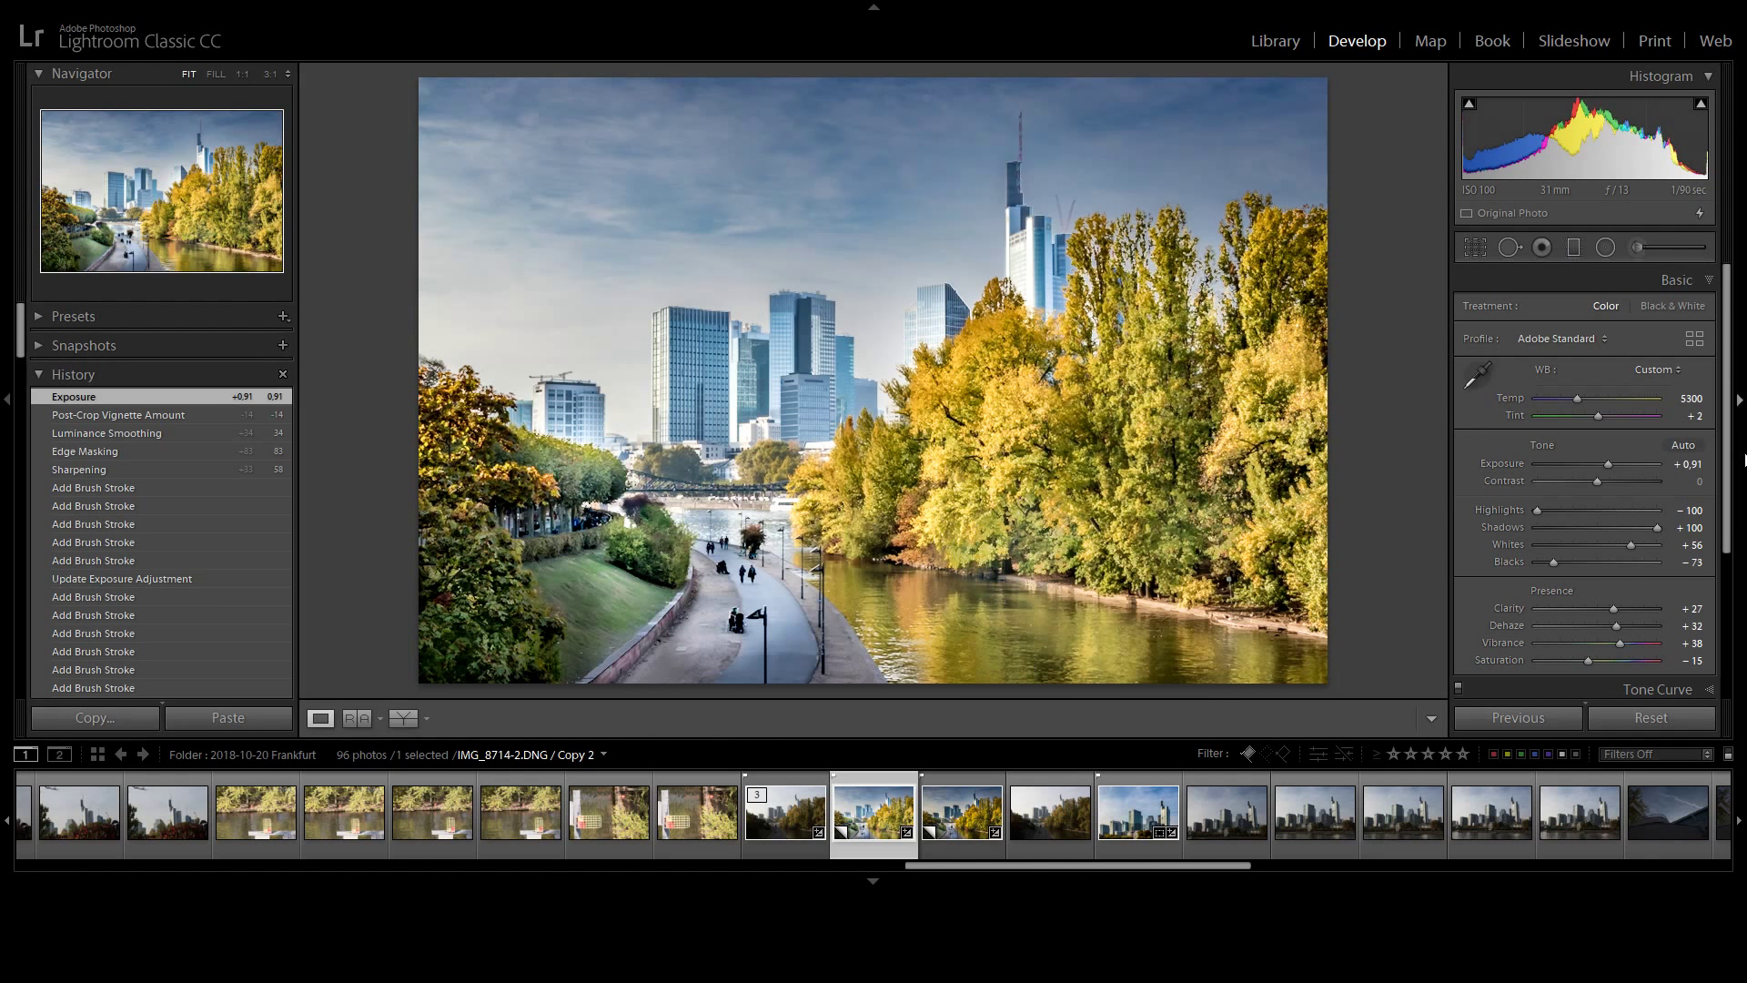
# Set the HSL Saturation to +35 for Red, +61 for Orange, +38 for Yellow and -1 for Green.
pyautogui.moveTo(1732, 363); pyautogui.dragTo(1724, 605)
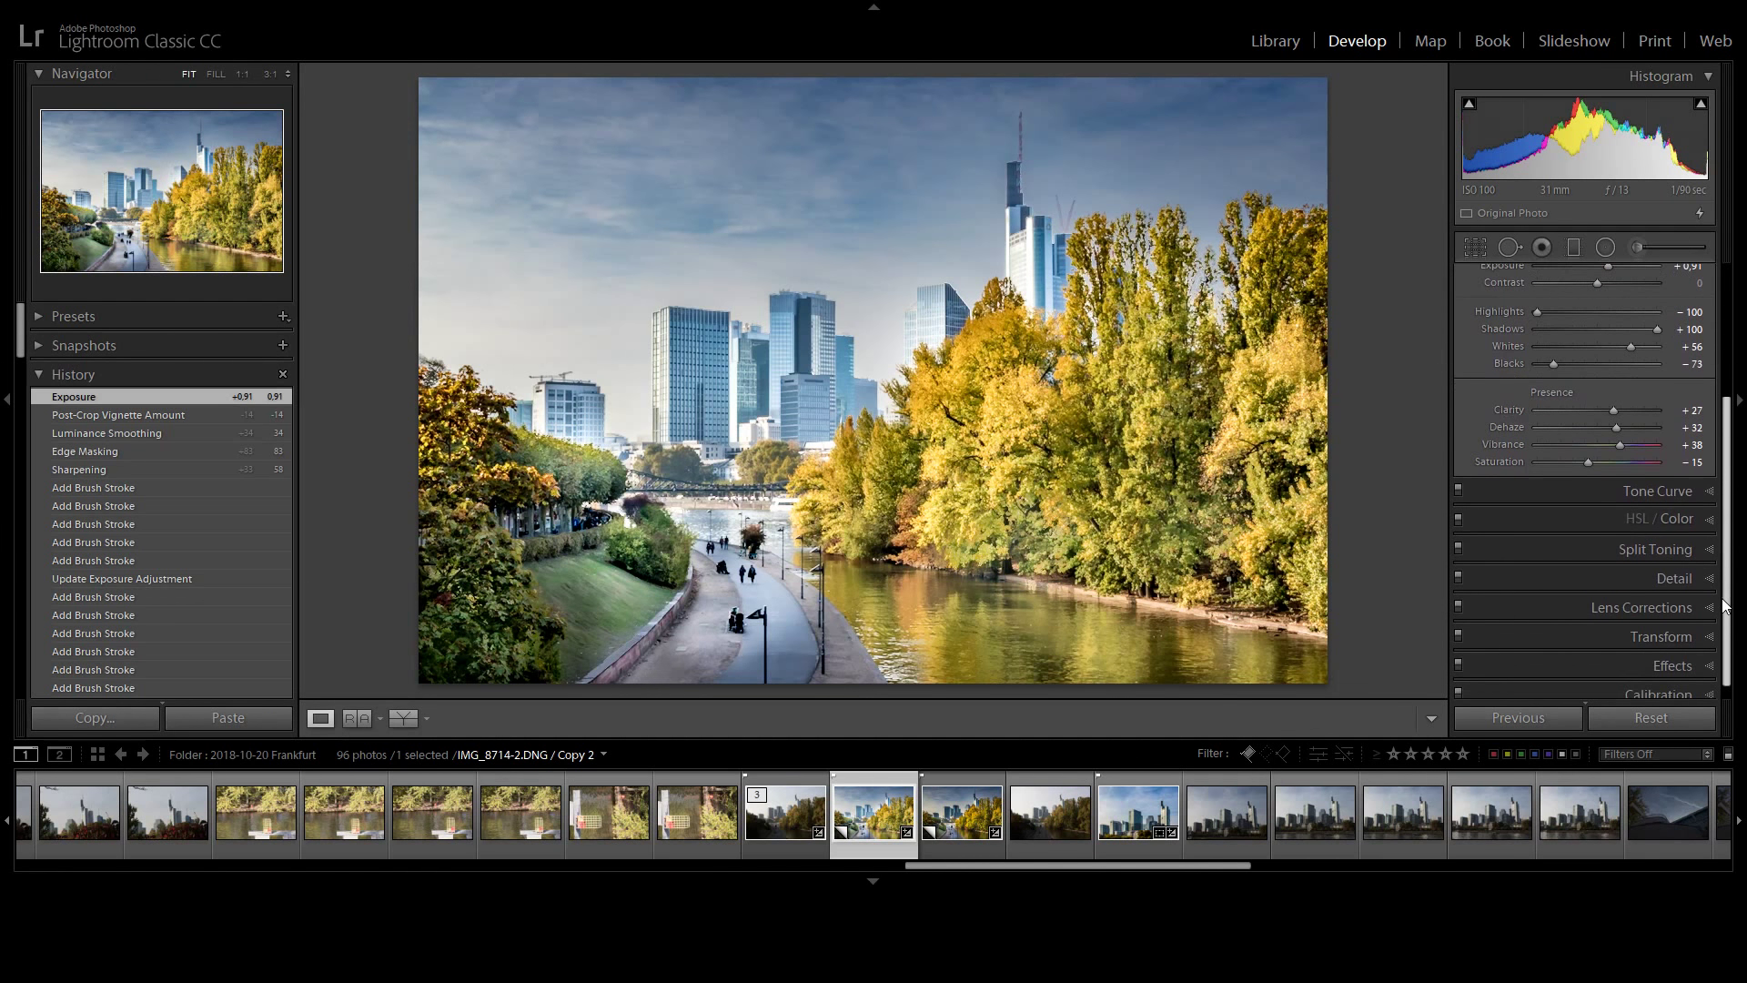
pyautogui.click(1708, 522)
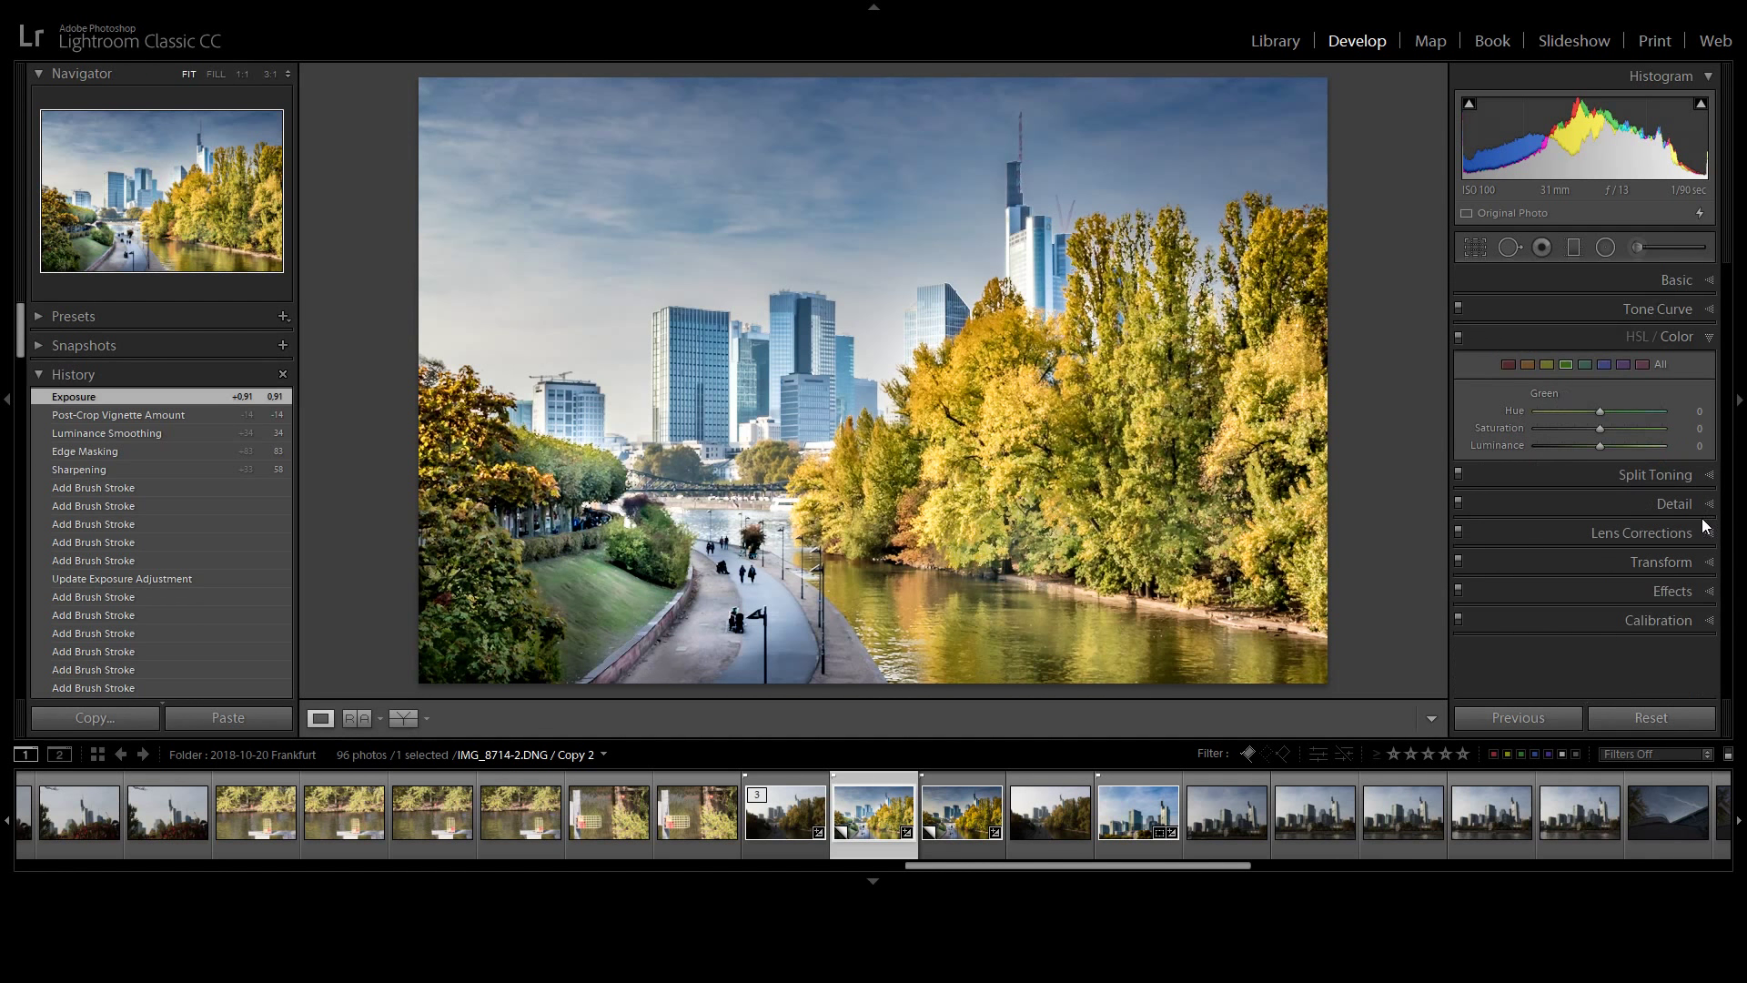
pyautogui.click(1635, 336)
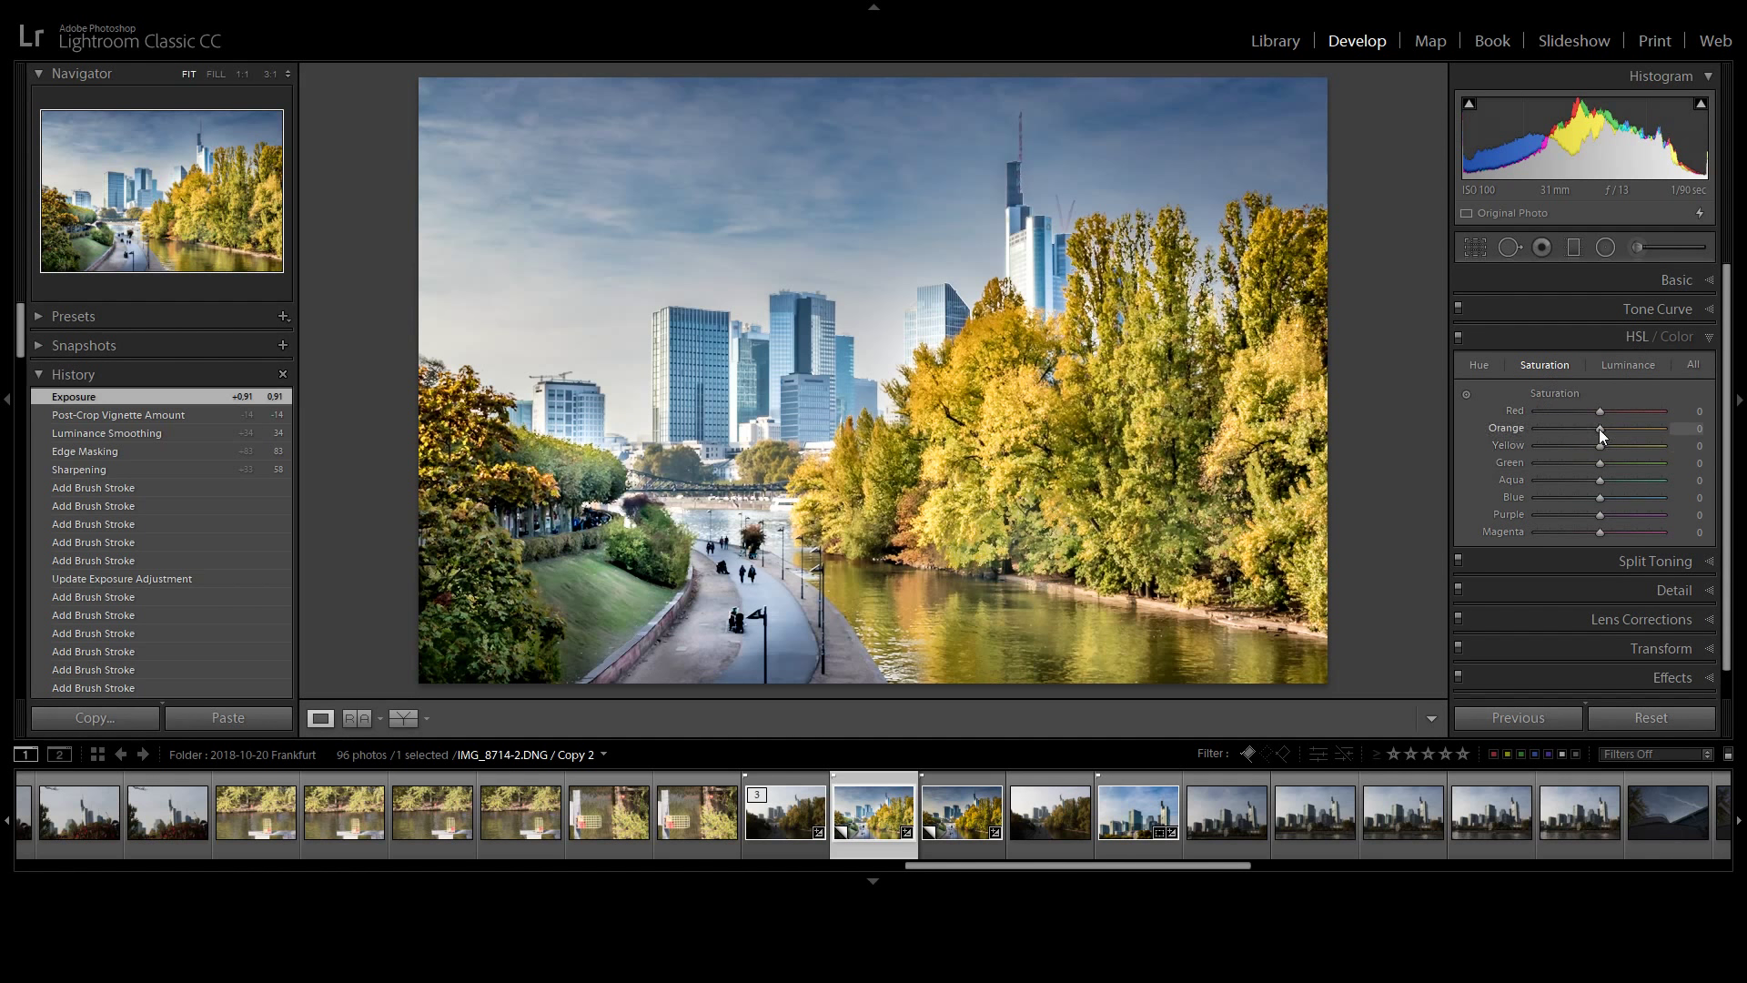
pyautogui.moveTo(1599, 440); pyautogui.dragTo(1634, 446)
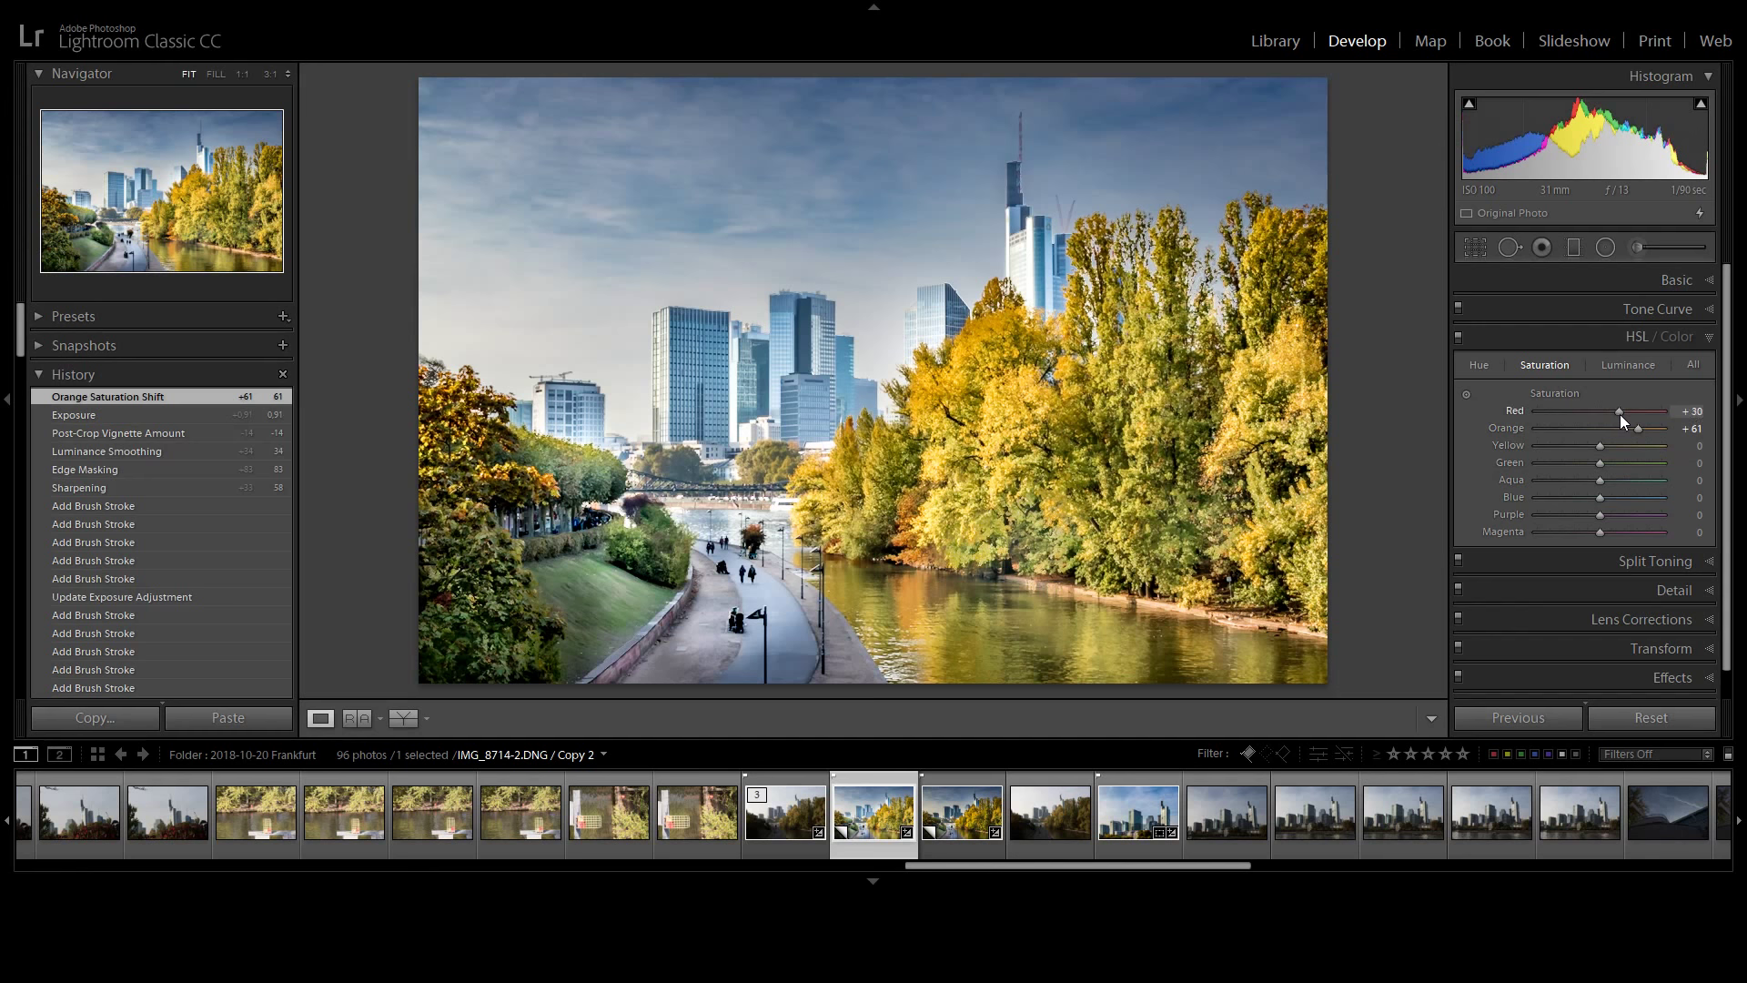
pyautogui.moveTo(1619, 413); pyautogui.dragTo(1617, 447)
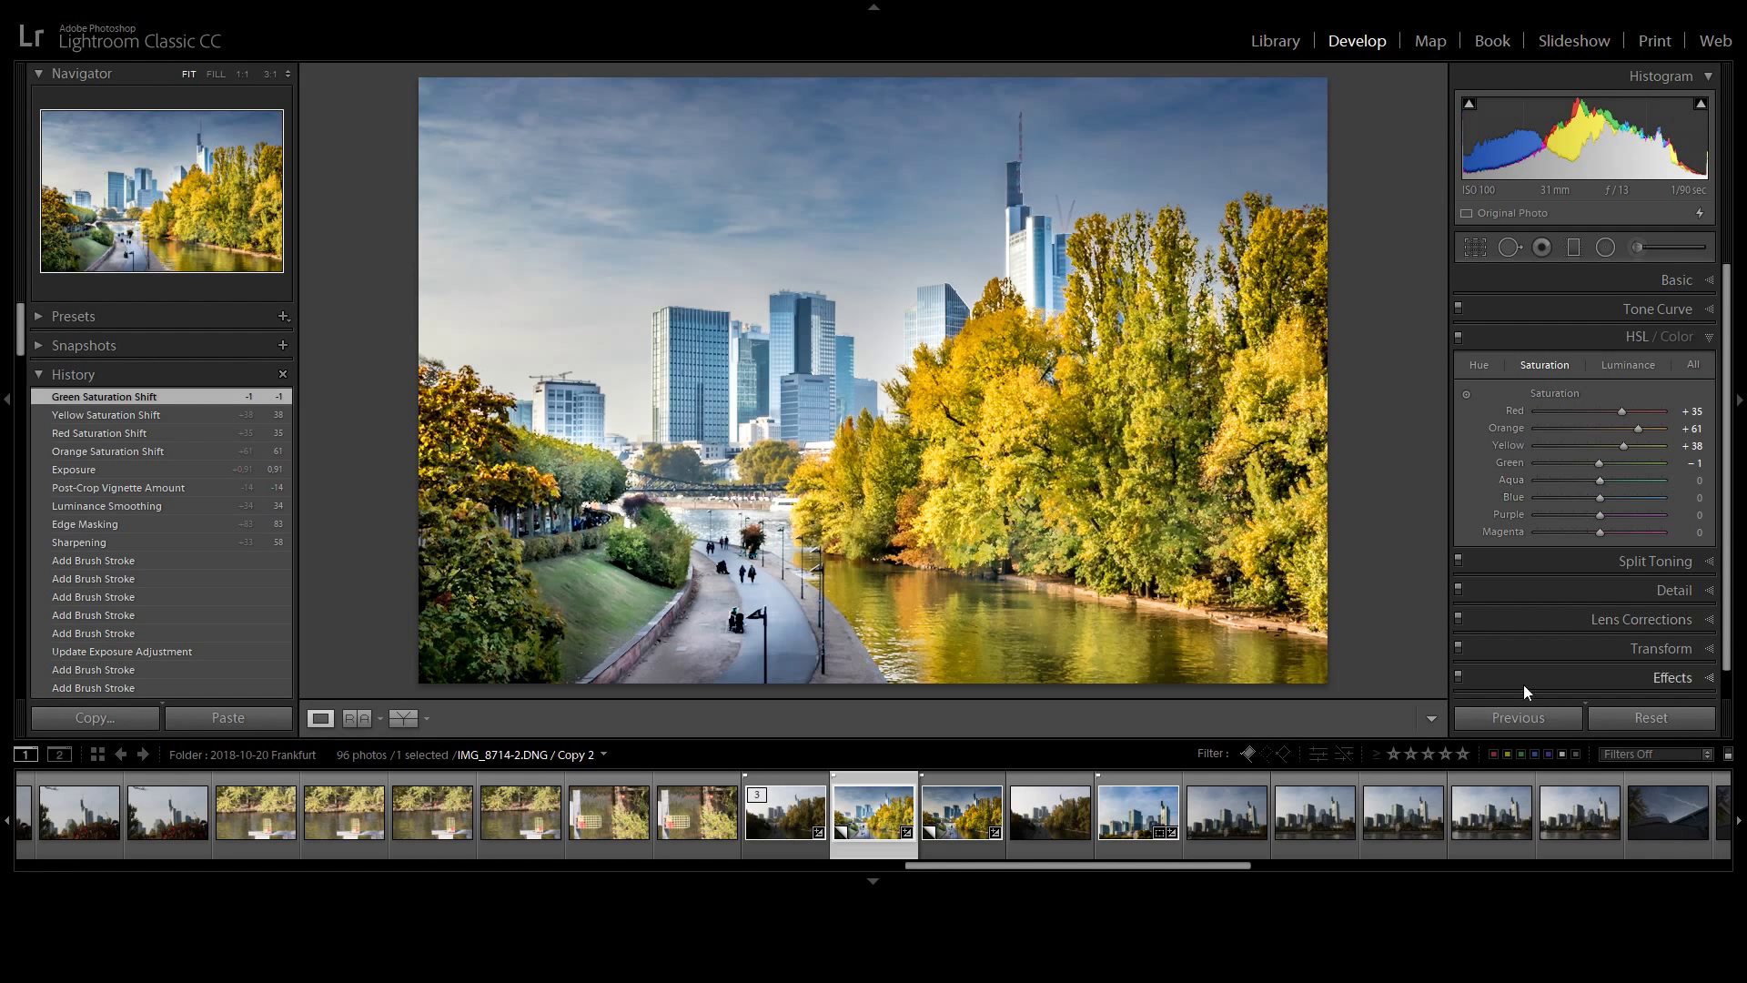
pyautogui.click(1644, 341)
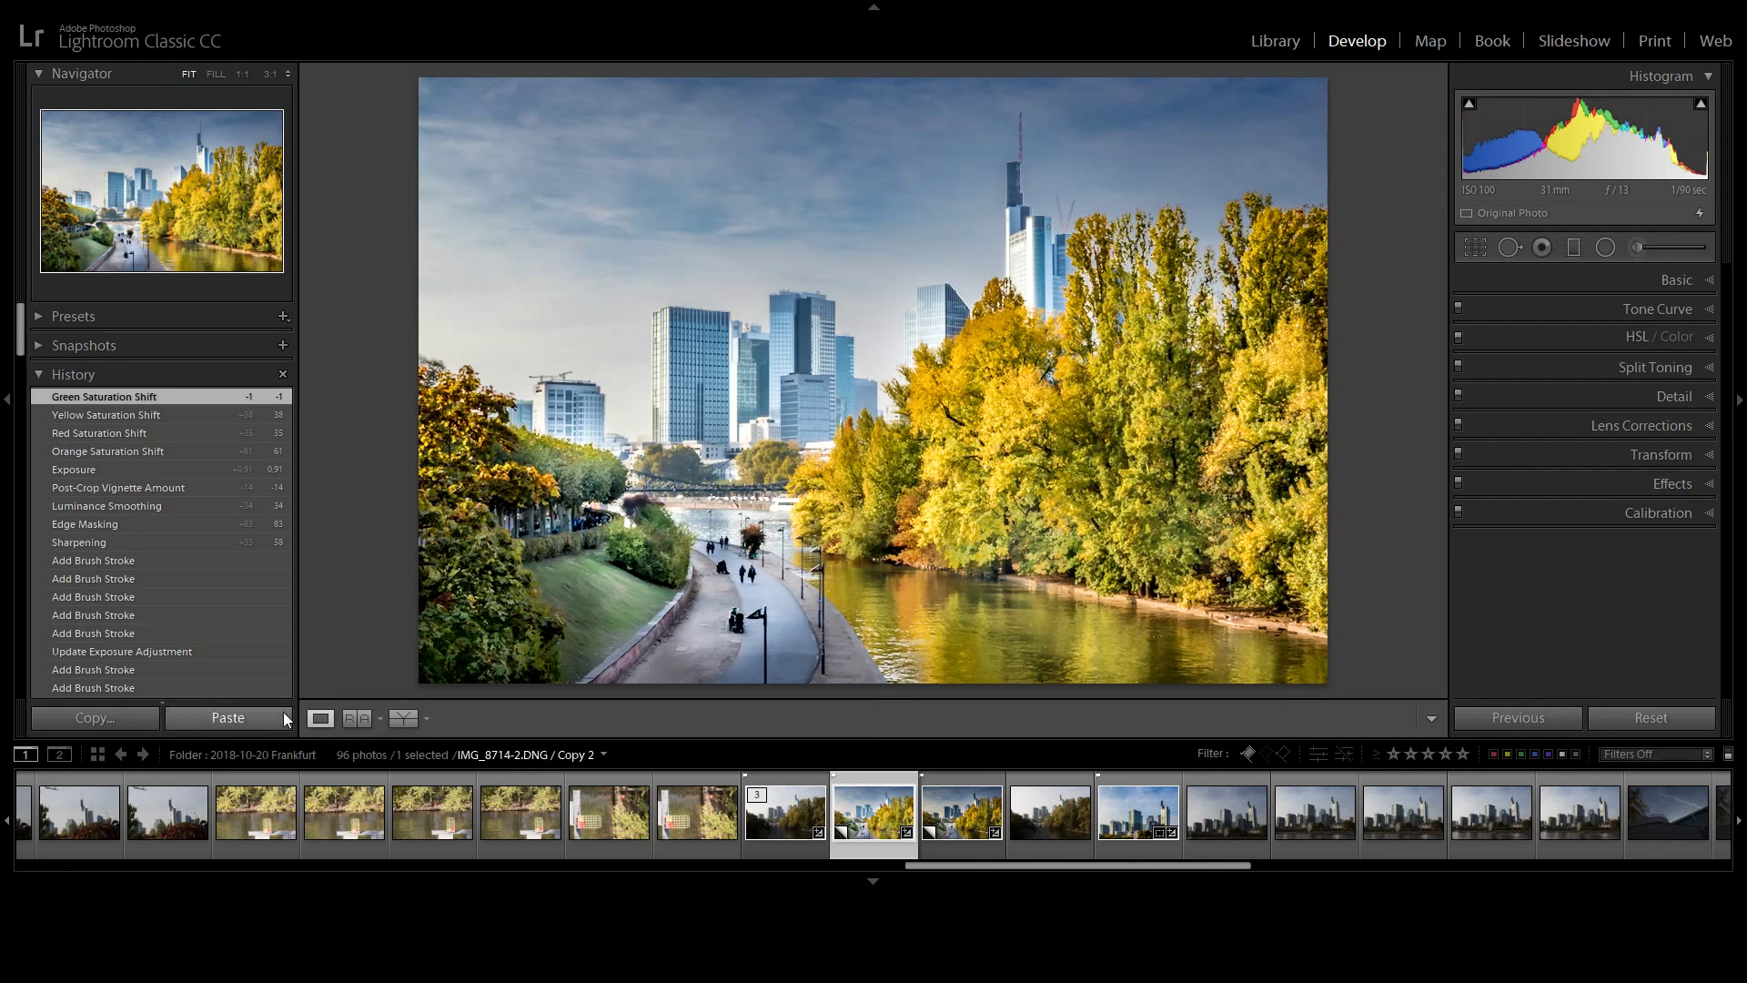
# Compare the photo before and after editing in split and side-by-side views, and return to the single-photo Loupe view.
pyautogui.click(418, 717)
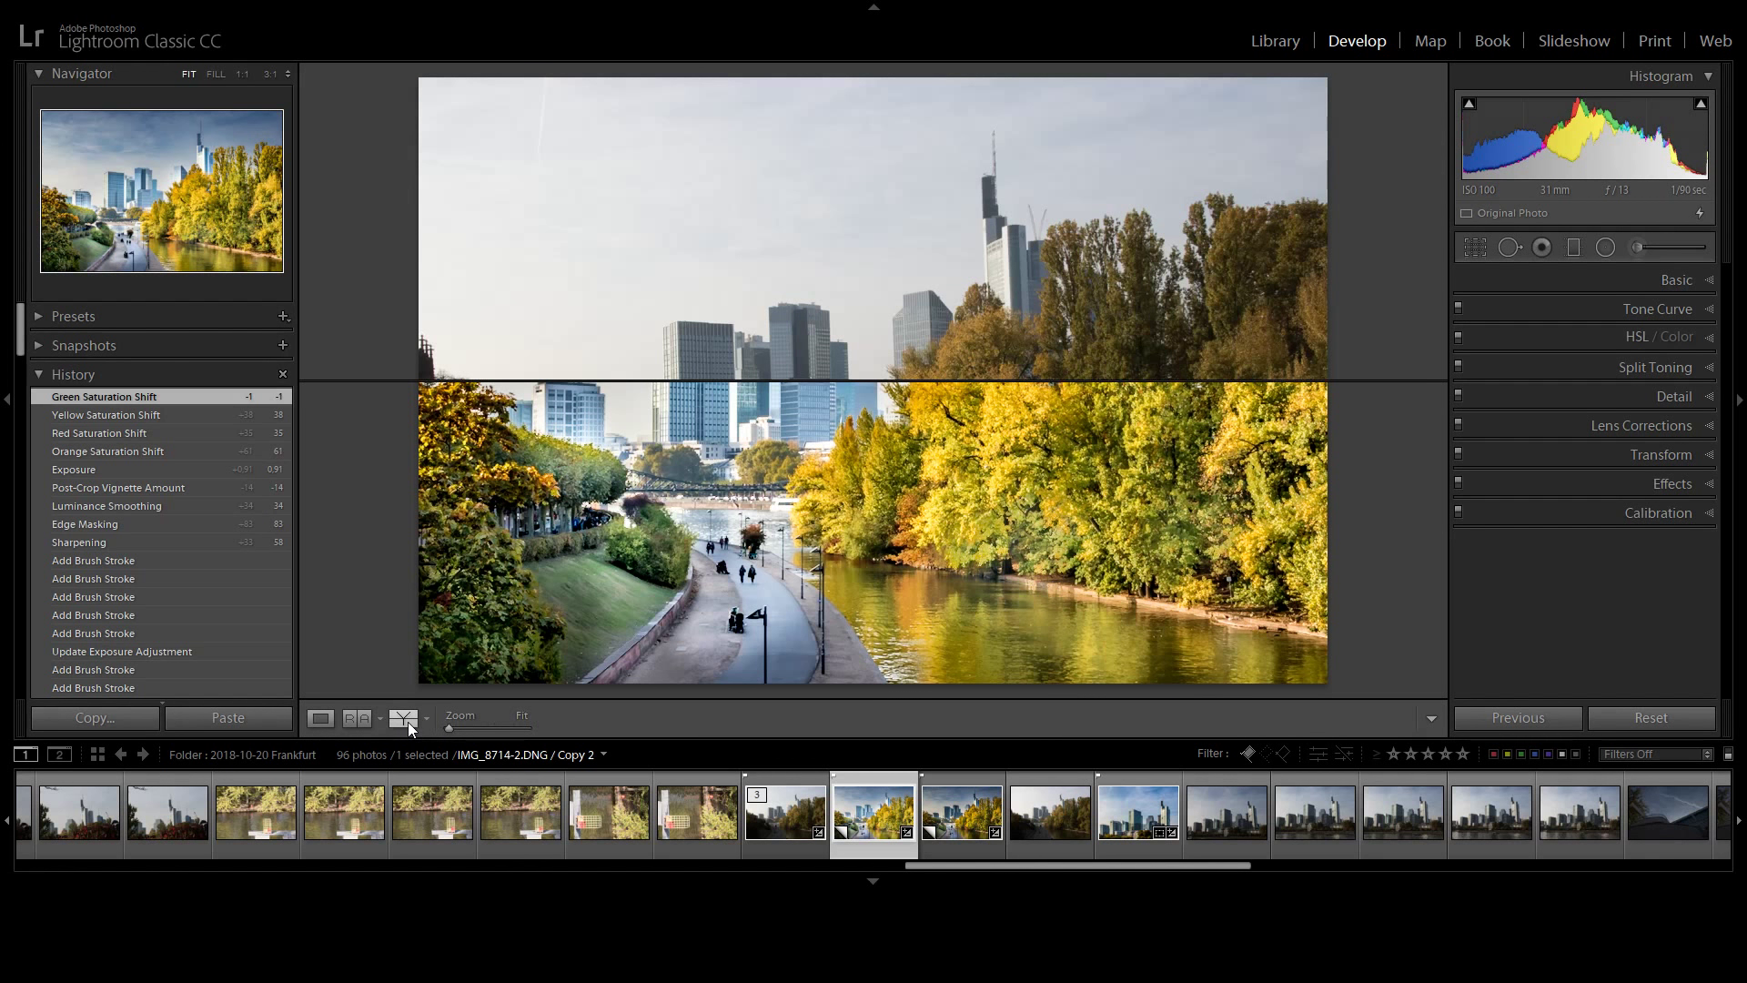
pyautogui.click(407, 723)
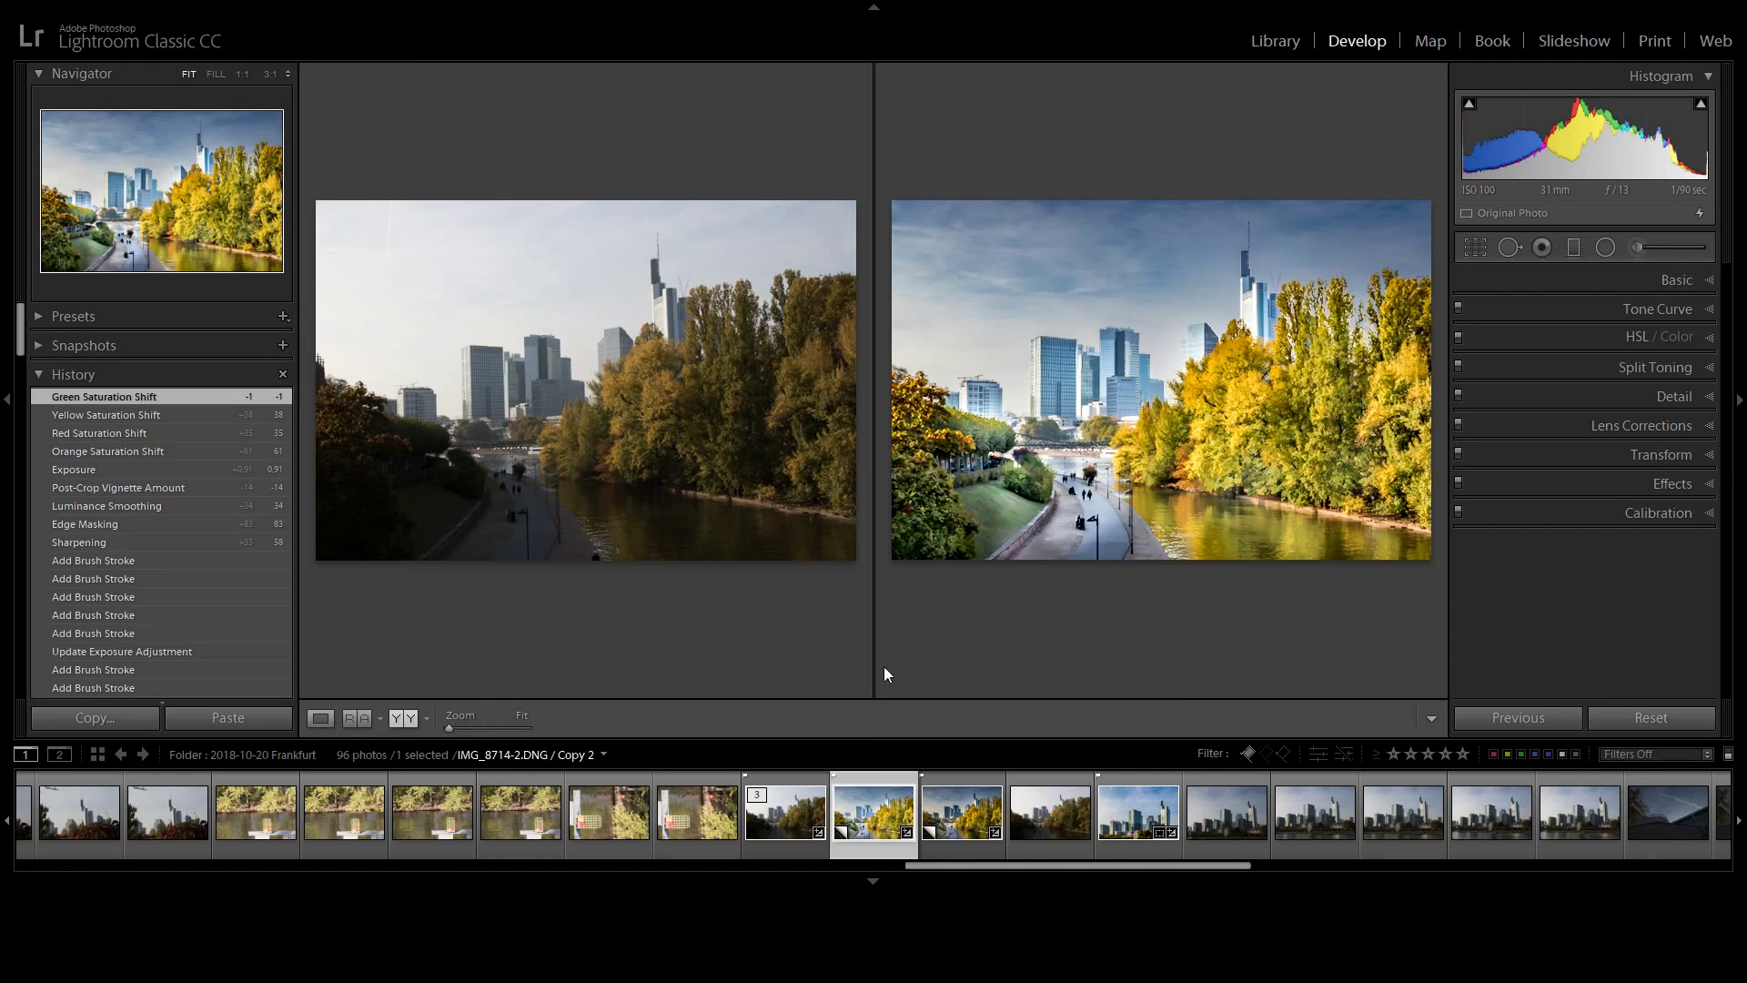
pyautogui.click(319, 719)
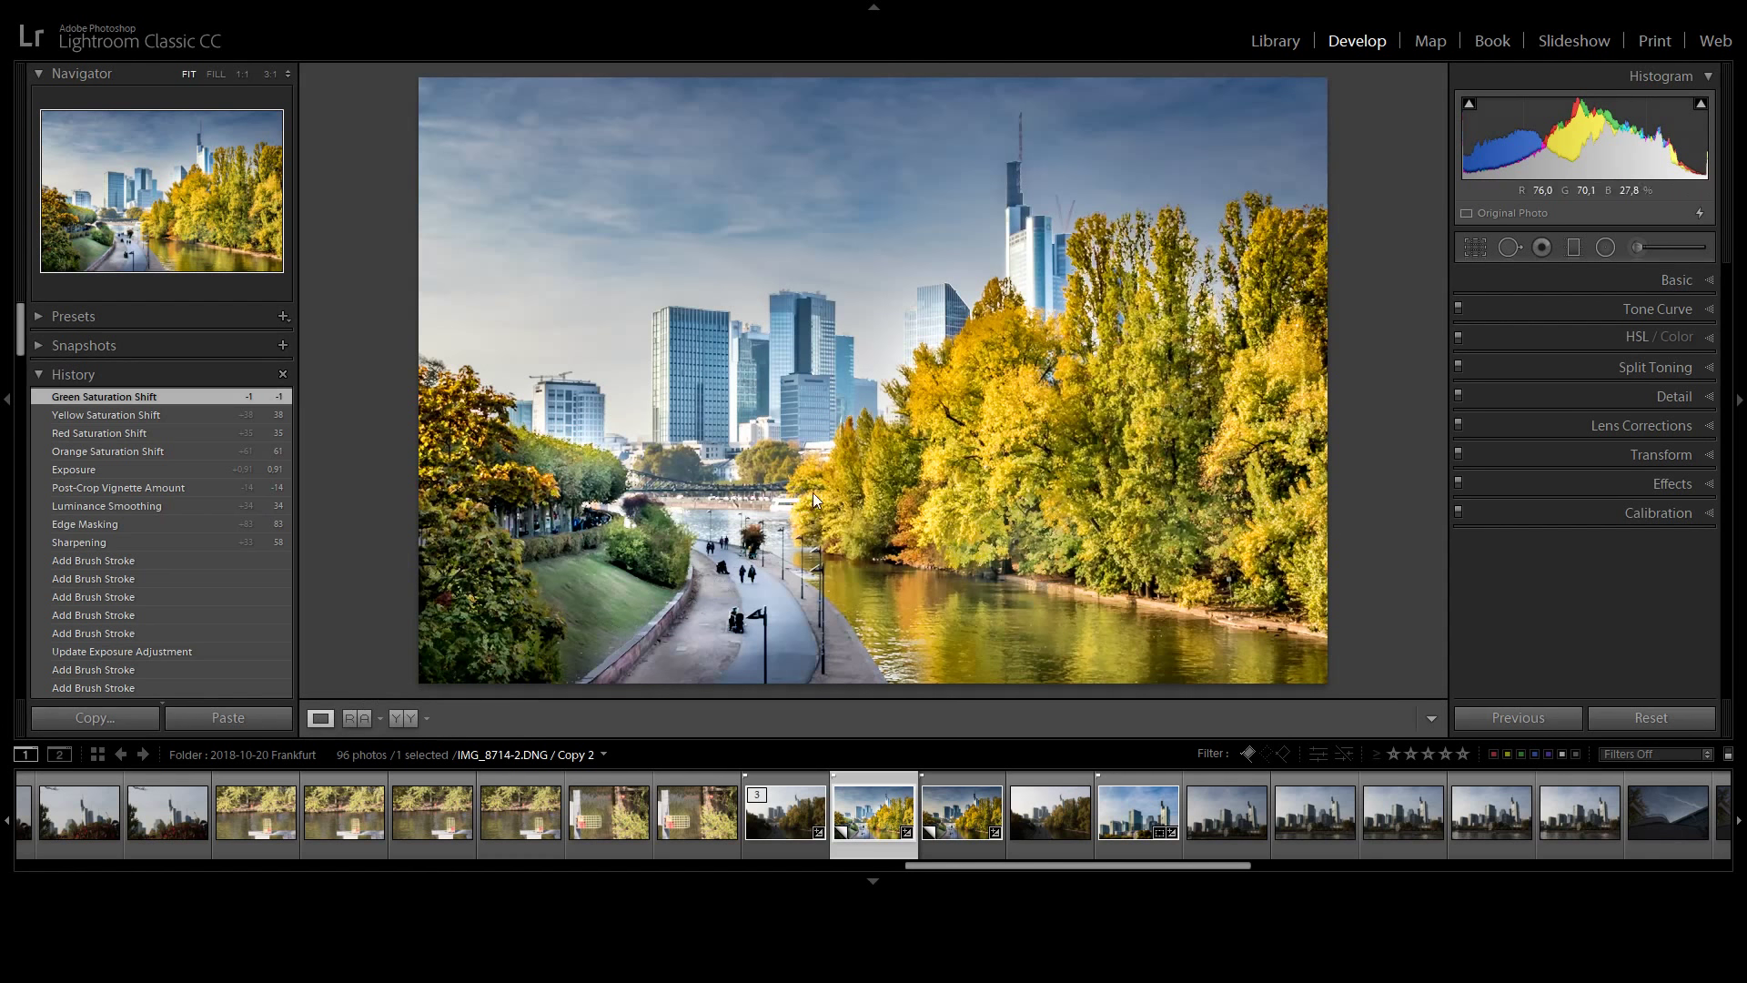